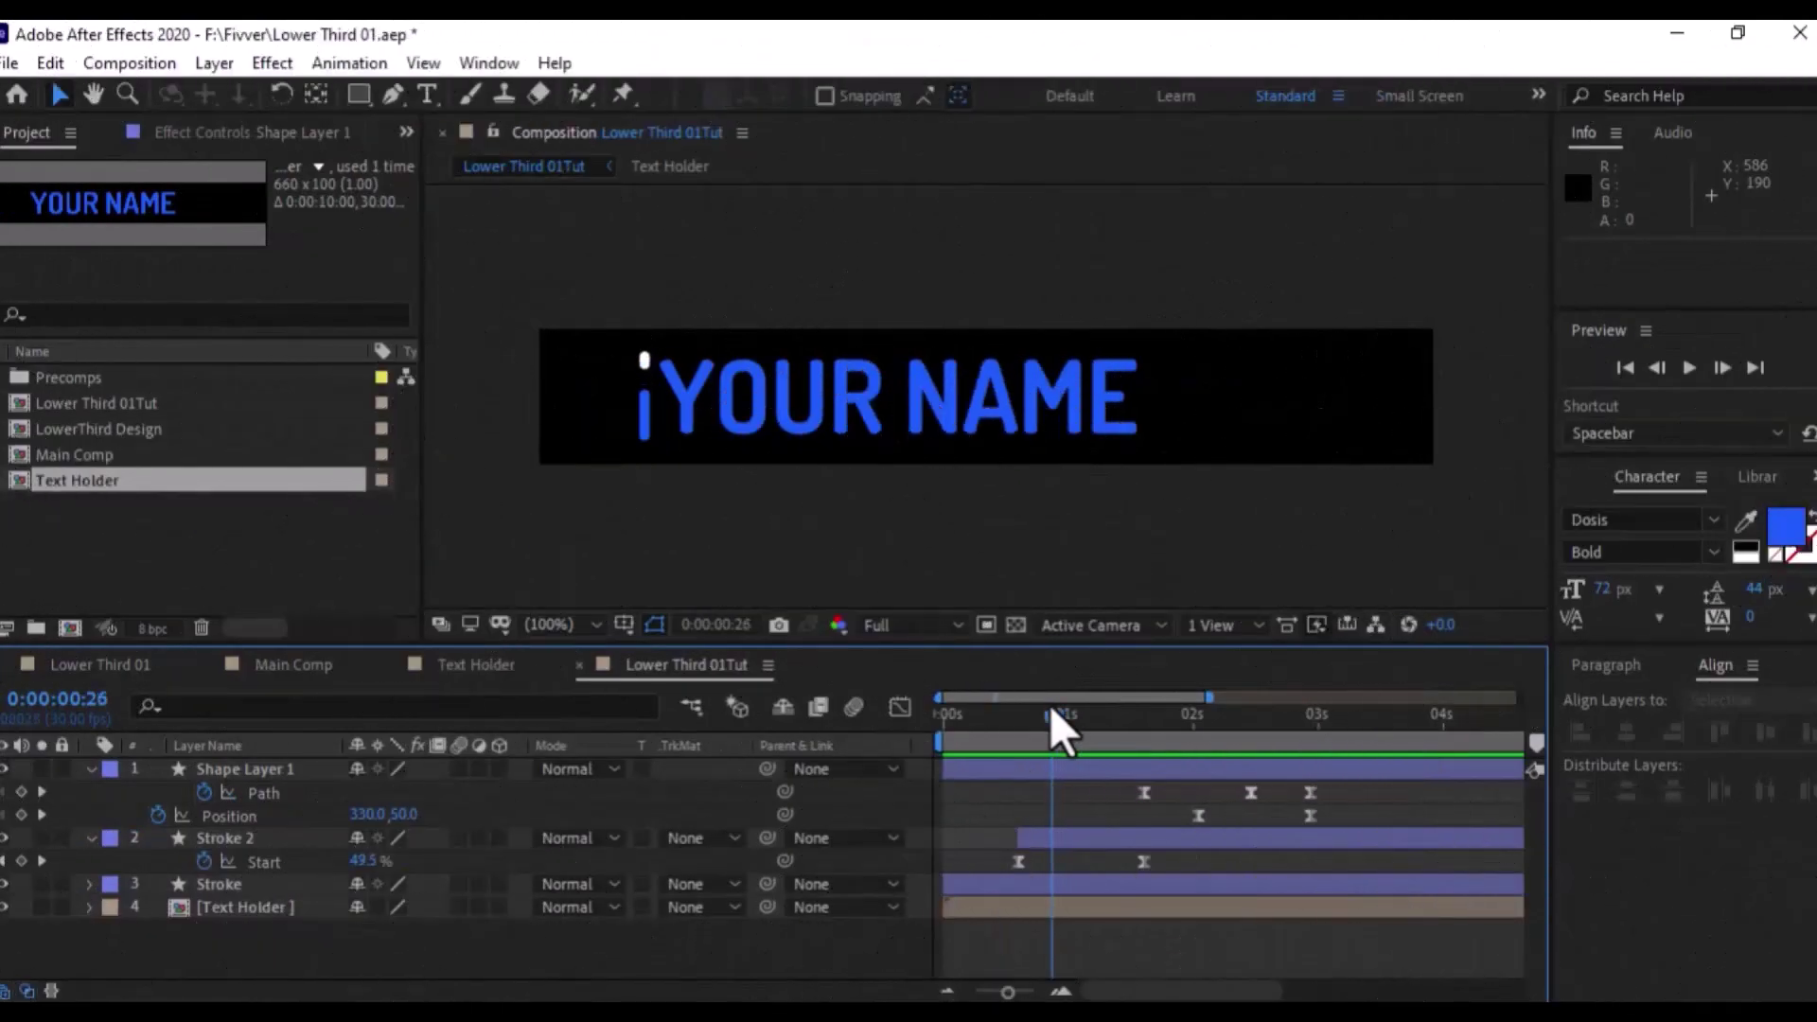
Move the playhead to 0:00:01:01 and select the Text Holder layer
left_click_drag(1048, 706, 1071, 706)
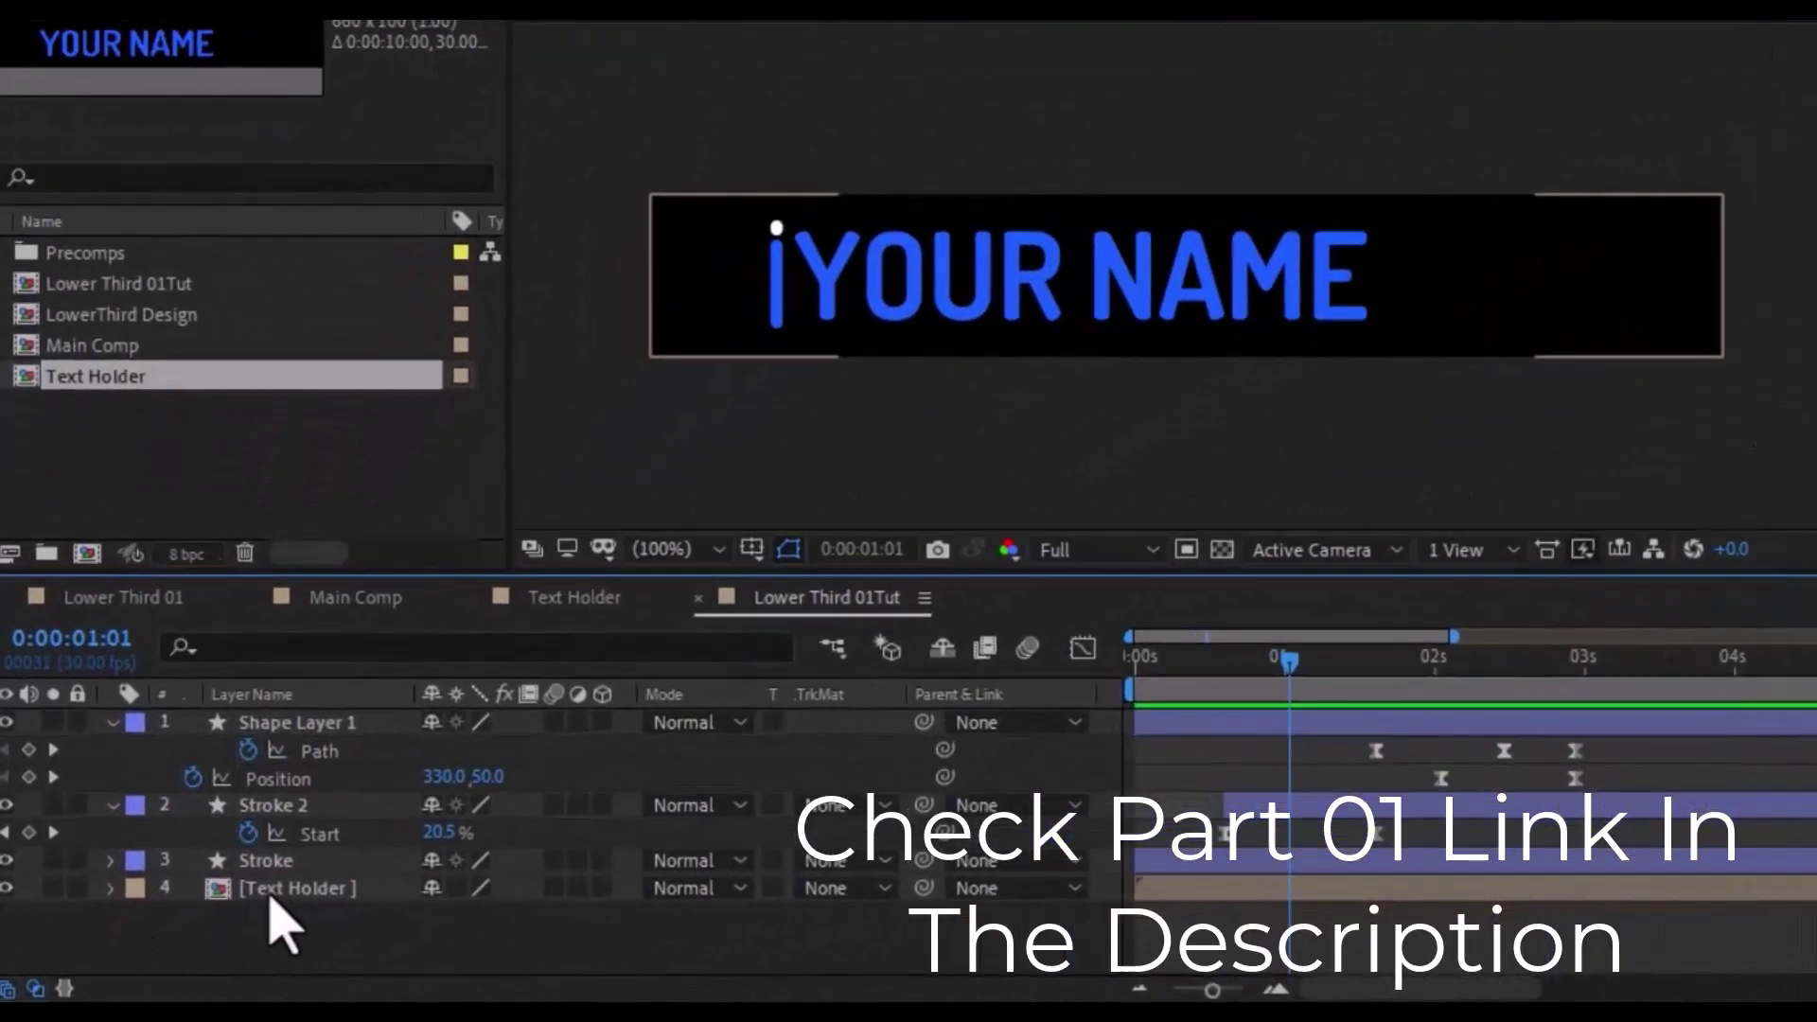
left_click(244, 907)
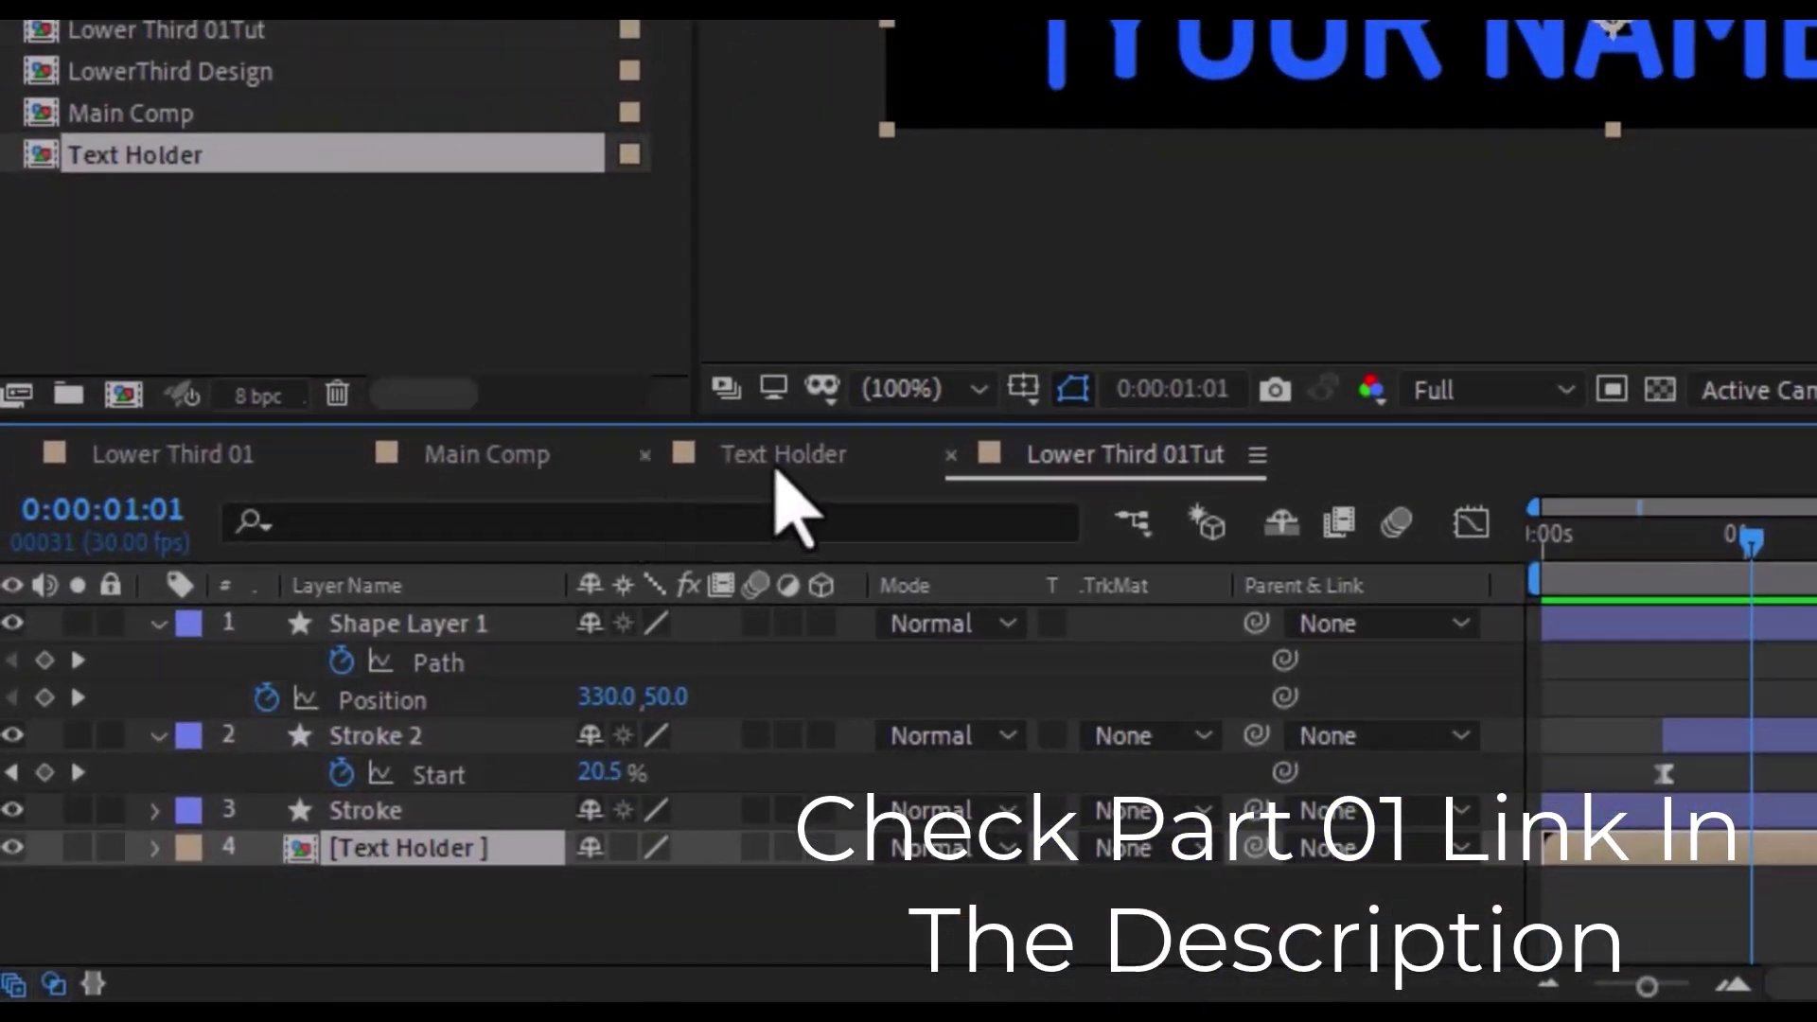
Open the Text Holder precomp and add a Position text animator to YOUR NAME
double_click(409, 849)
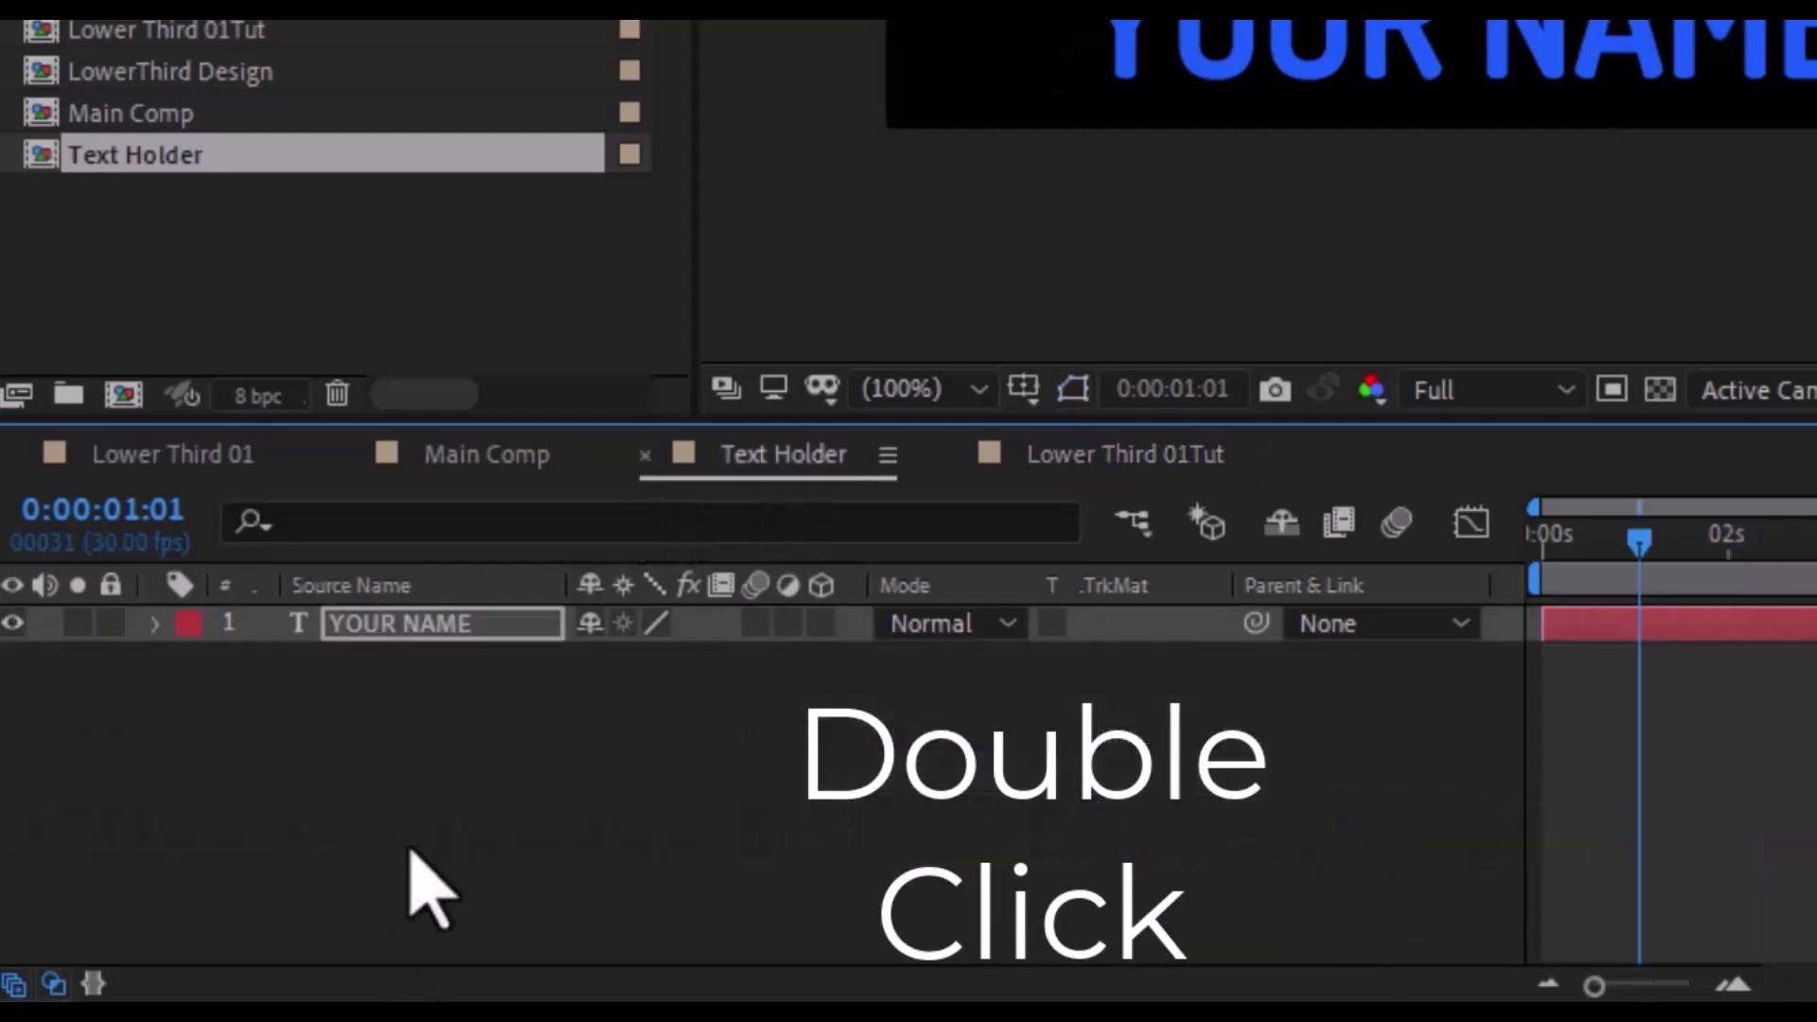
left_click(157, 625)
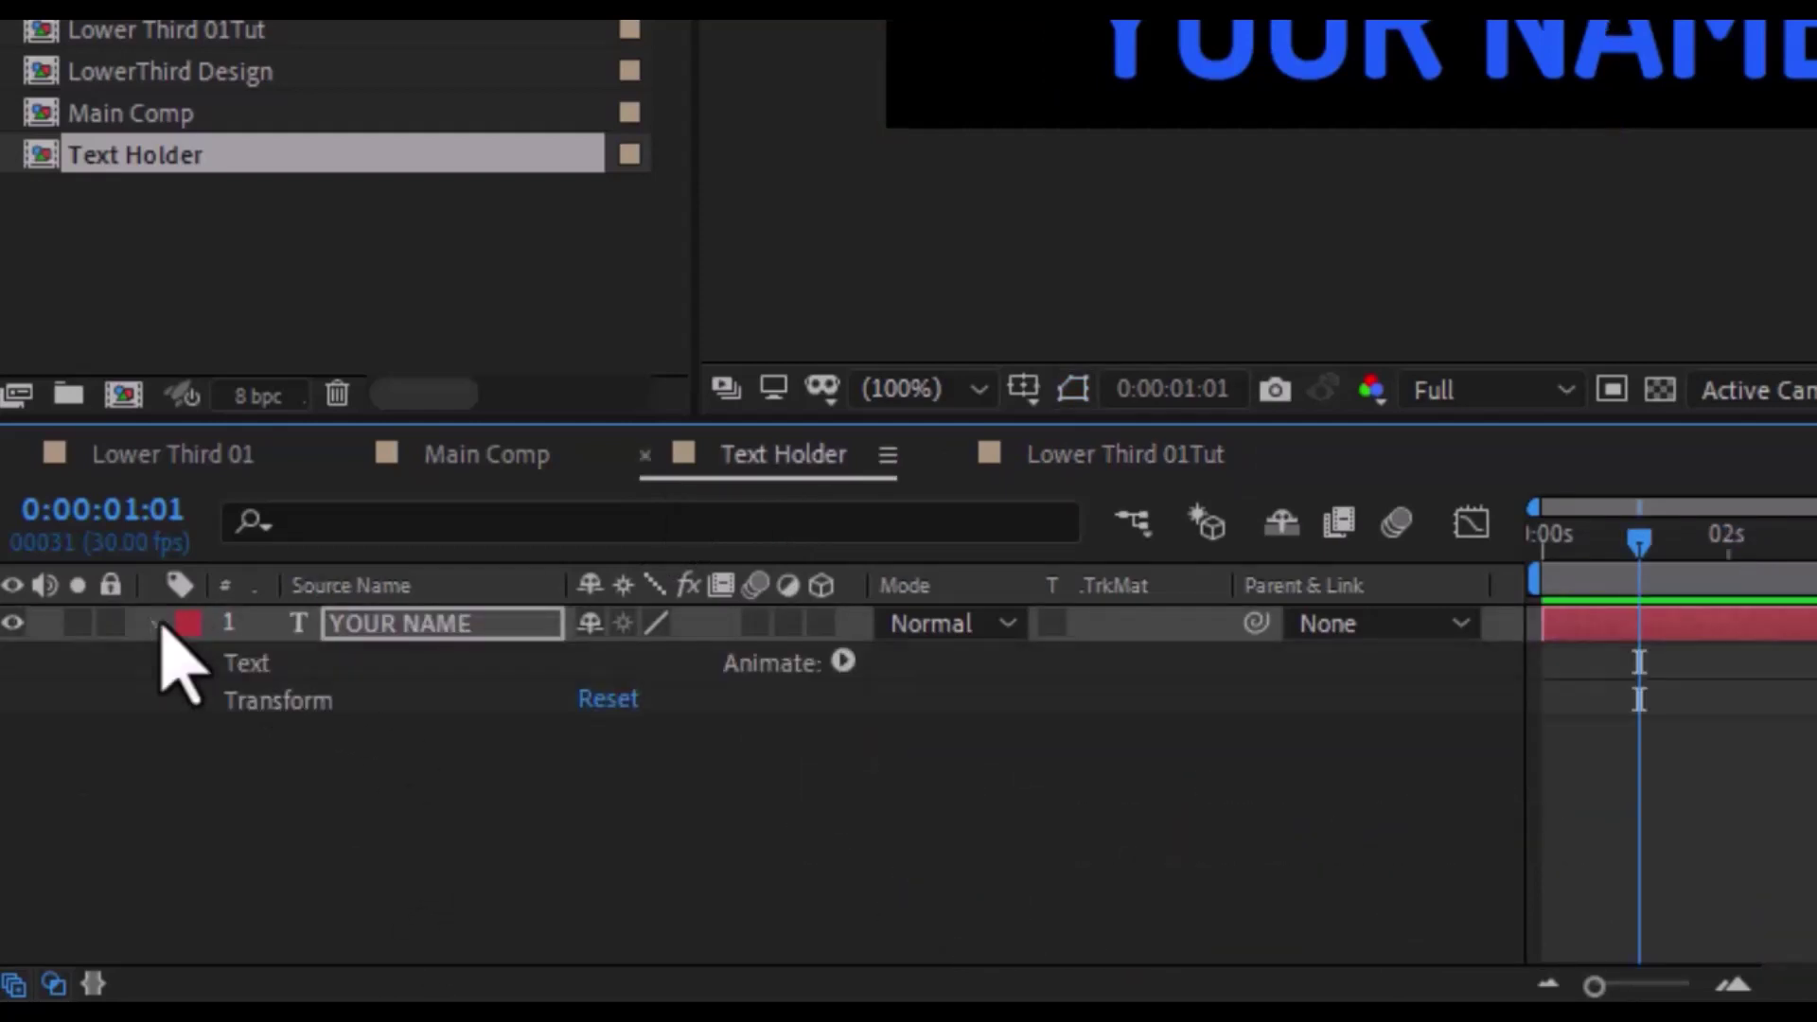
left_click(841, 661)
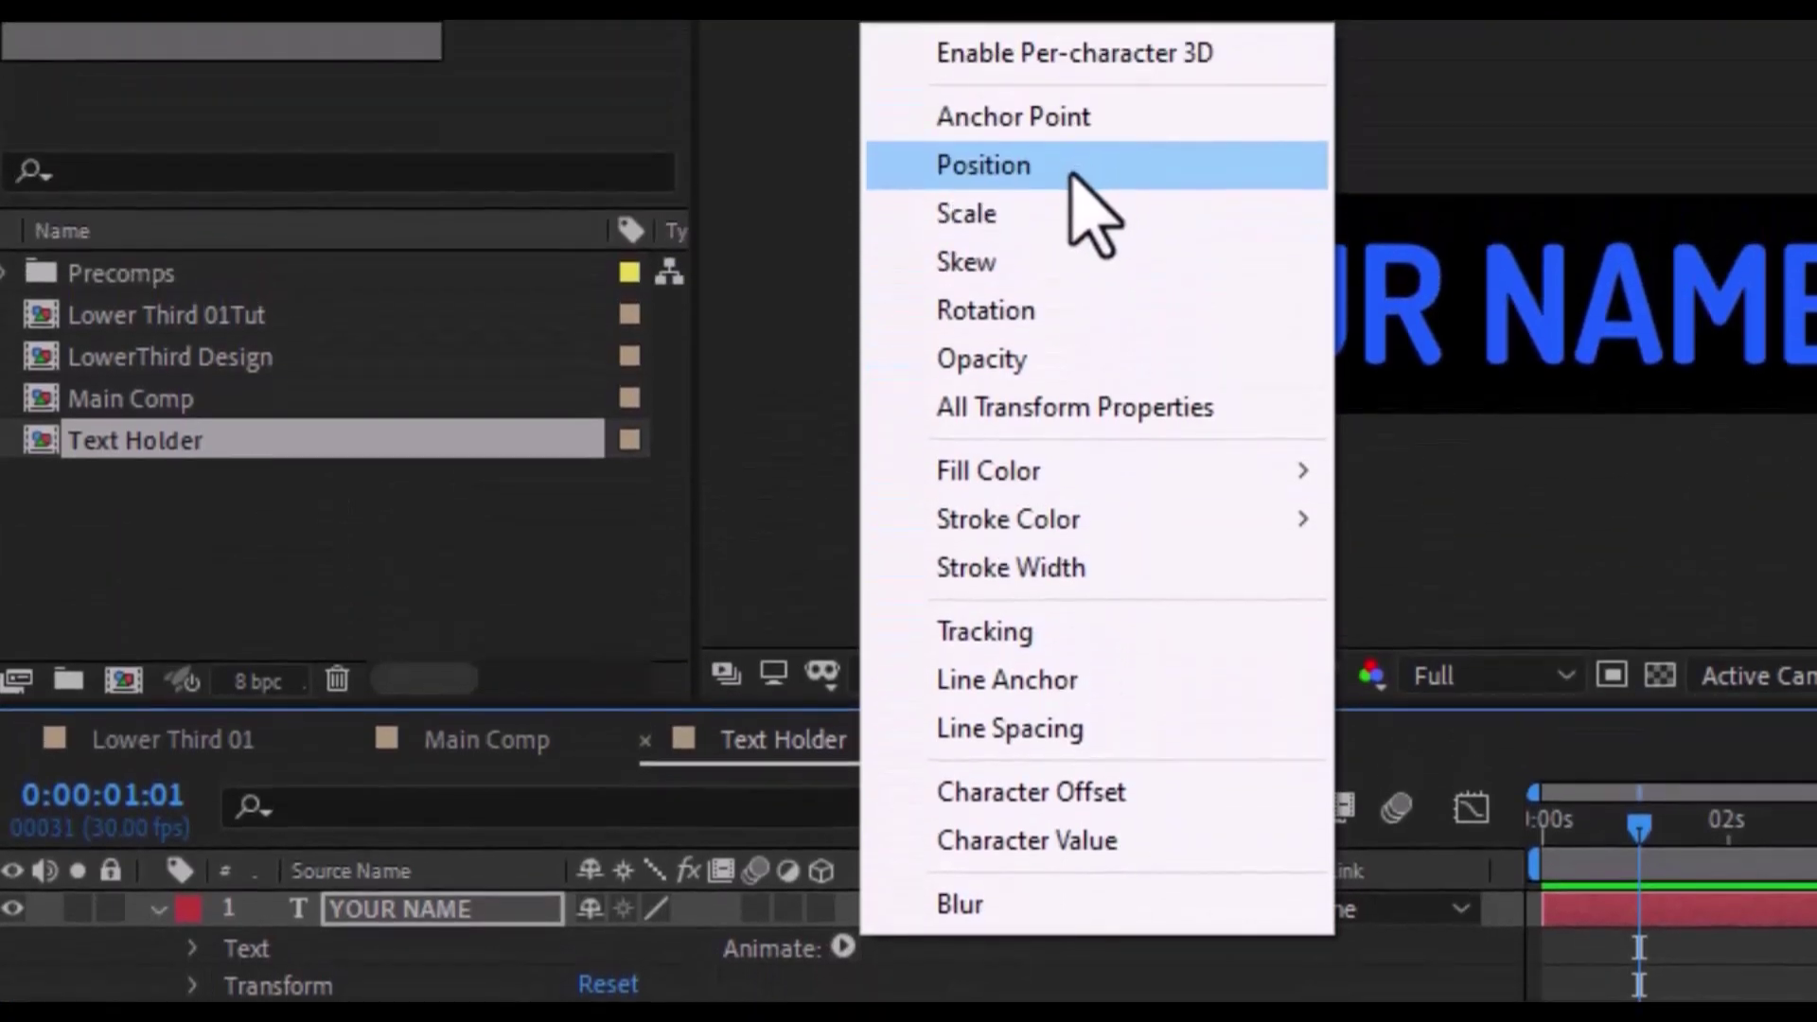
left_click(1071, 168)
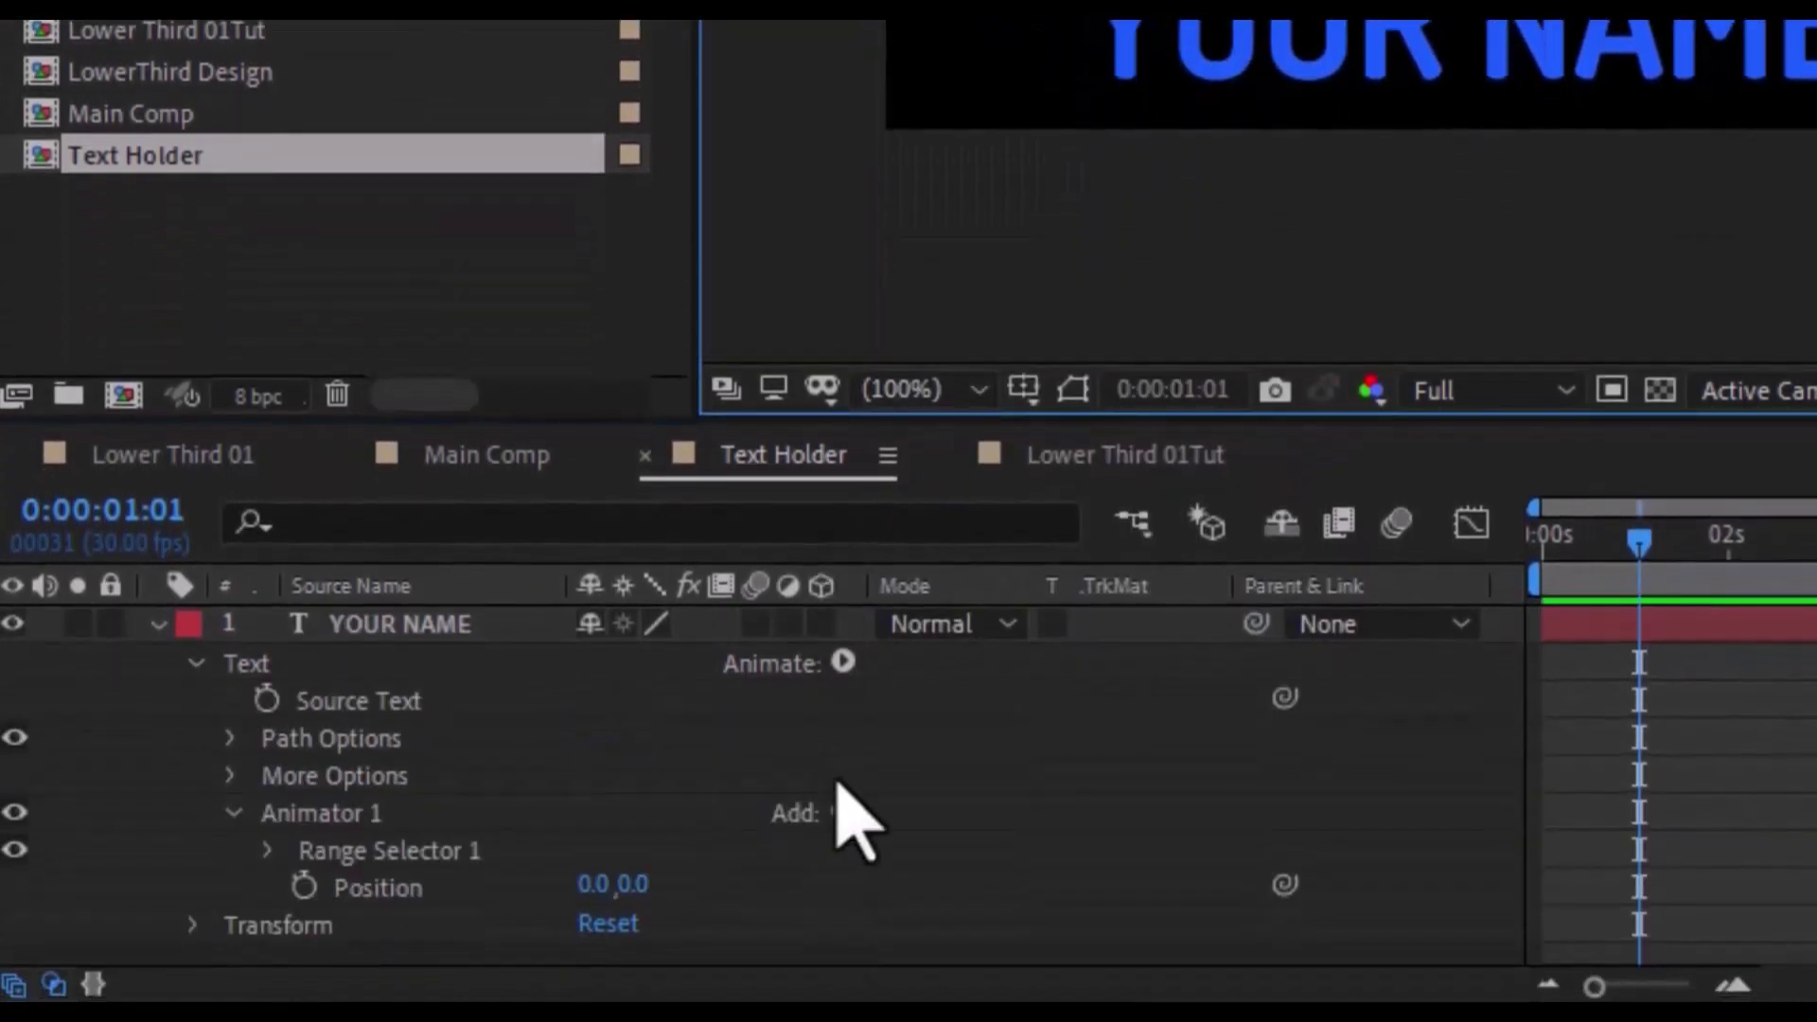
Add Tracking to Animator 1, with Tracking Amount 25 and Position X 191
left_click(843, 812)
mouse_move(965, 832)
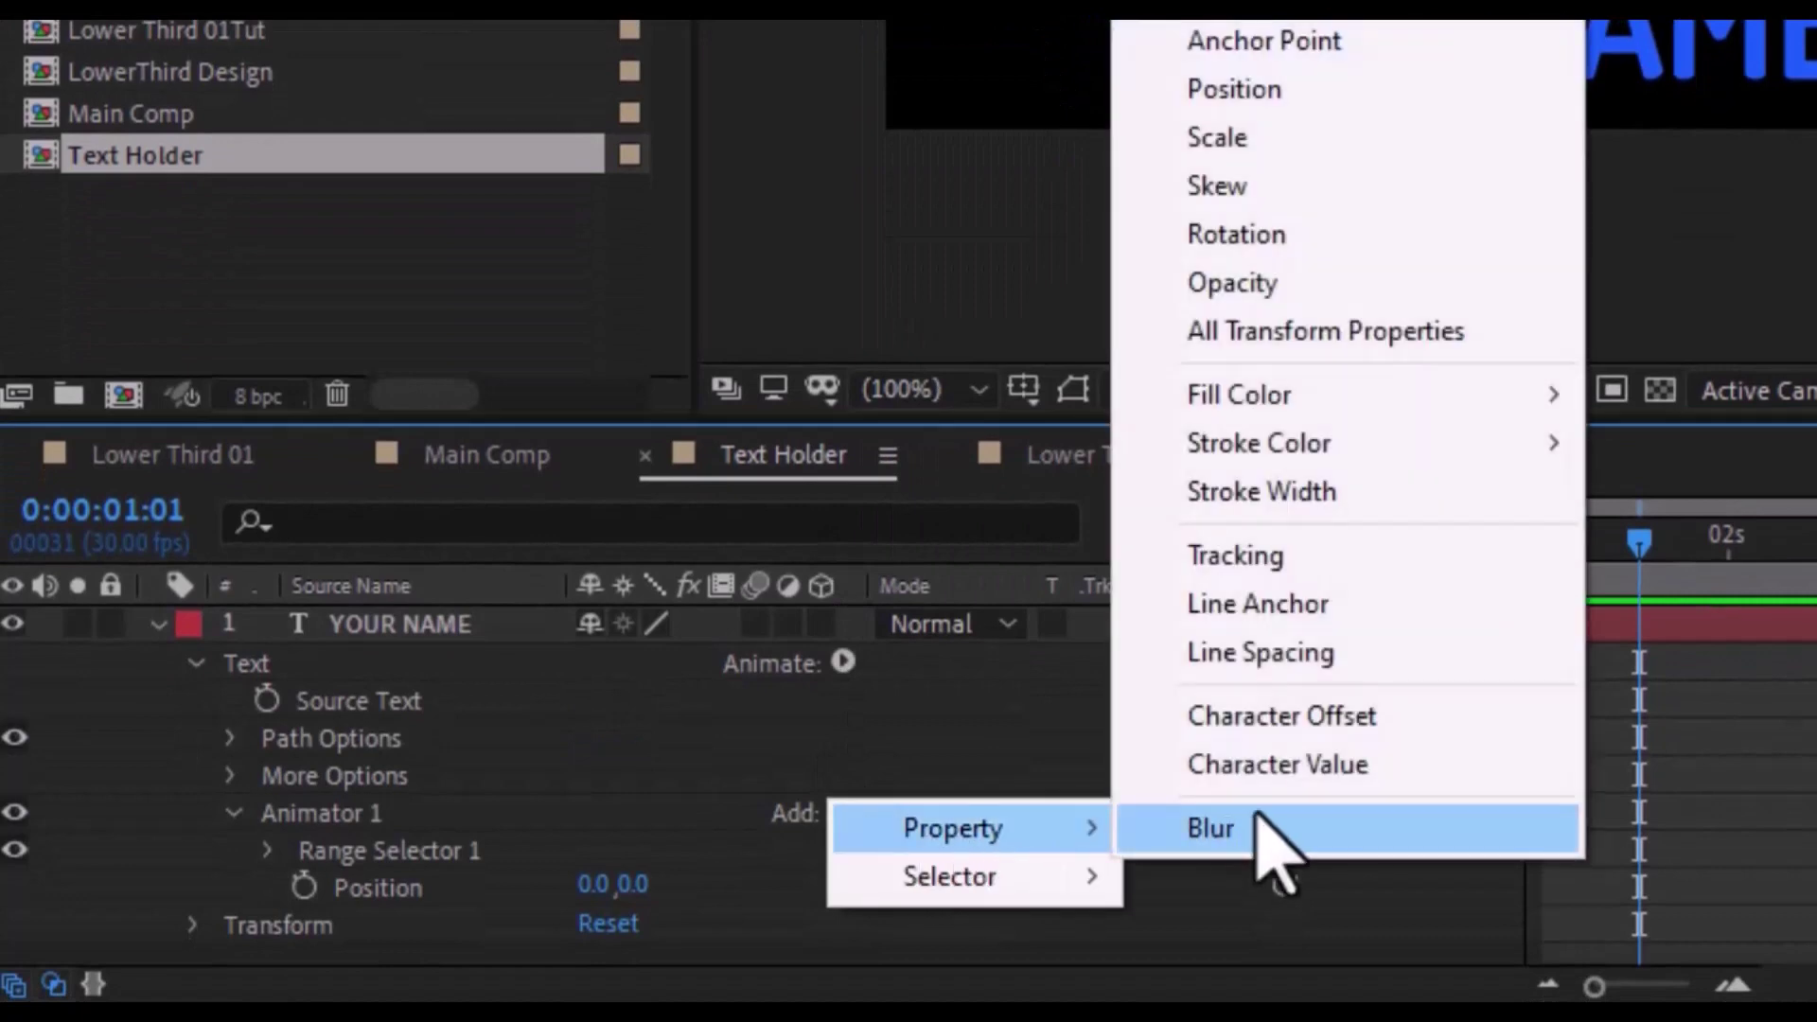
left_click(1304, 558)
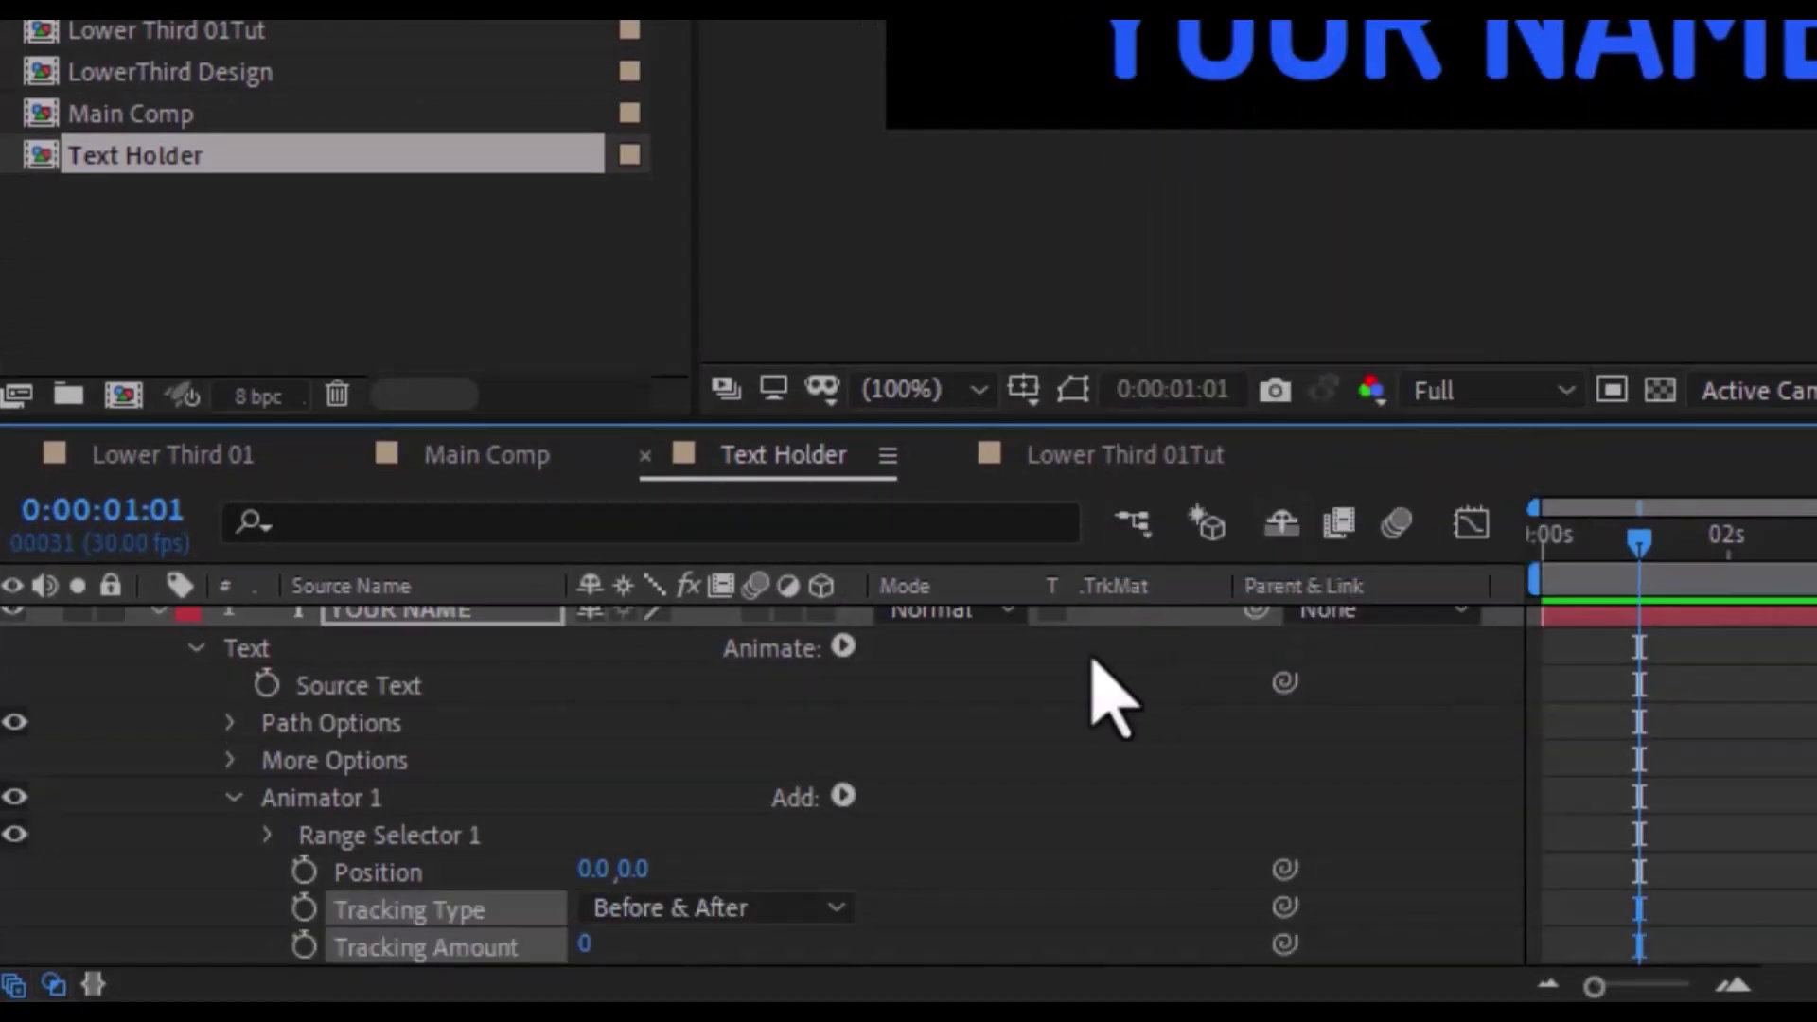
scroll(844, 857, "down", 1)
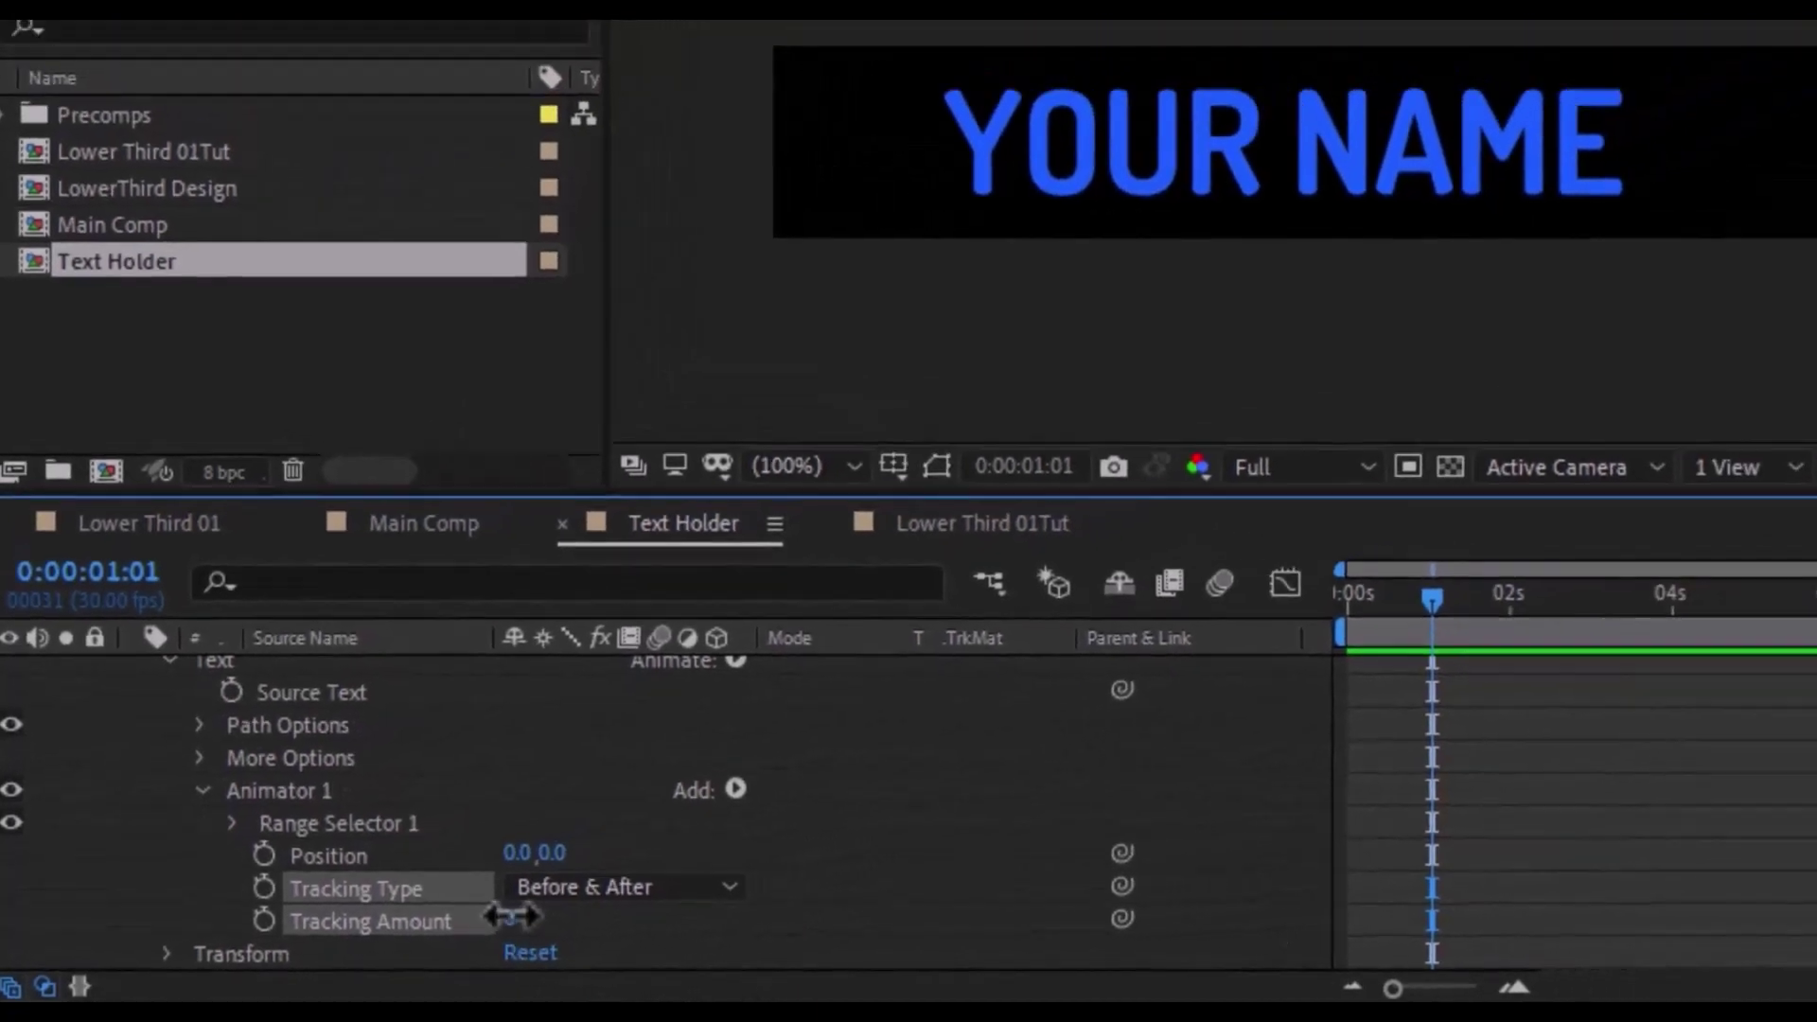
left_click_drag(572, 908, 619, 904)
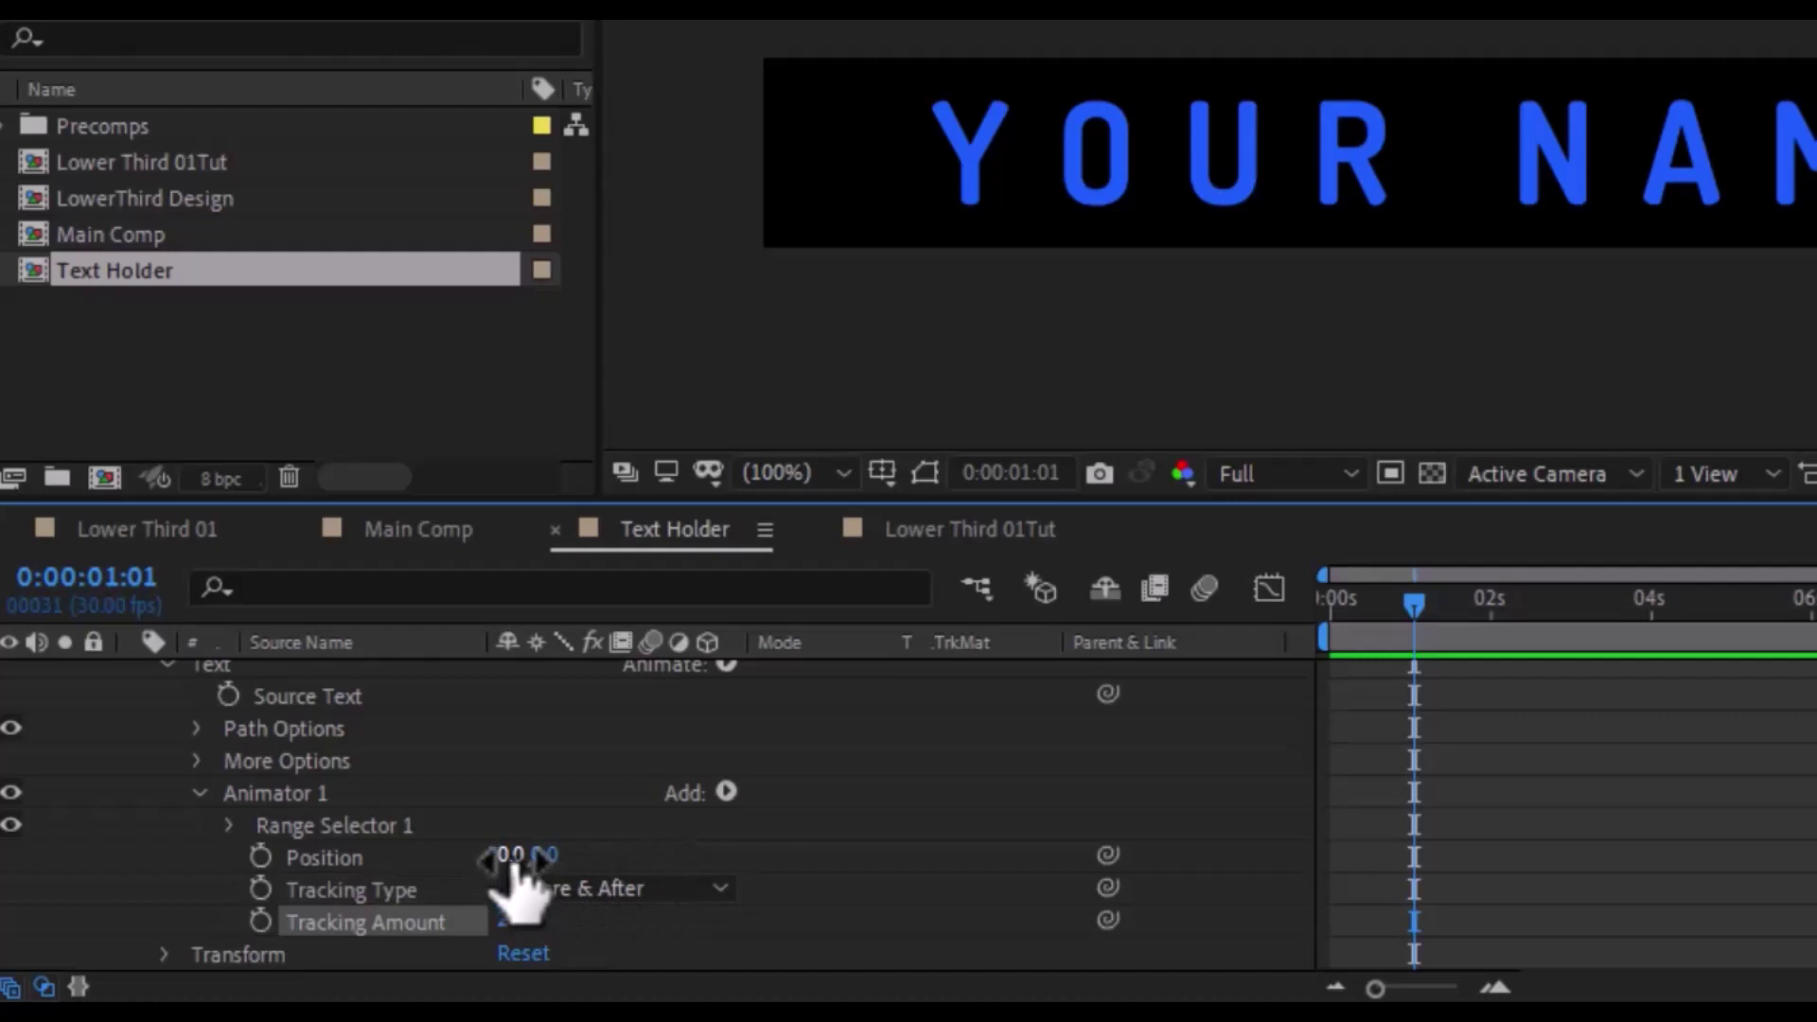
mouse_move(516, 855)
left_mouse_down()
mouse_move(913, 838)
mouse_move(856, 841)
left_mouse_up()
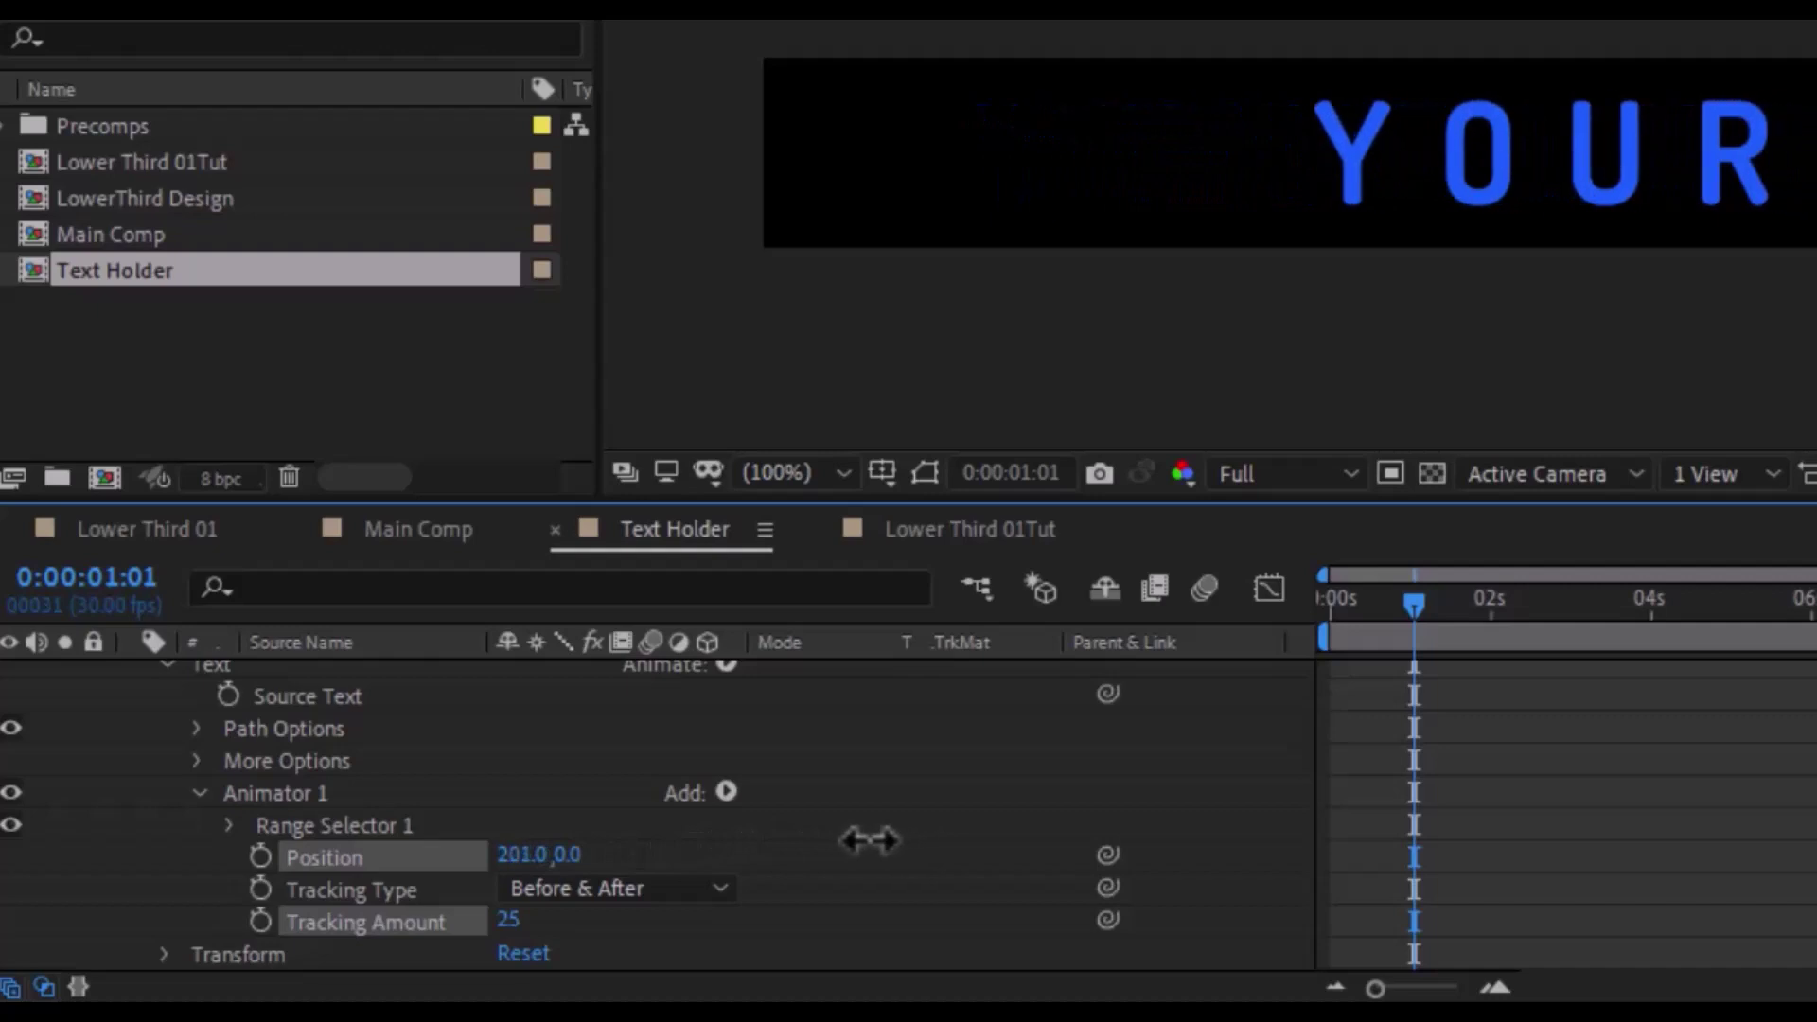
Expand Range Selector 1 and check the animation timing in Lower Third 01Tut
left_click(230, 825)
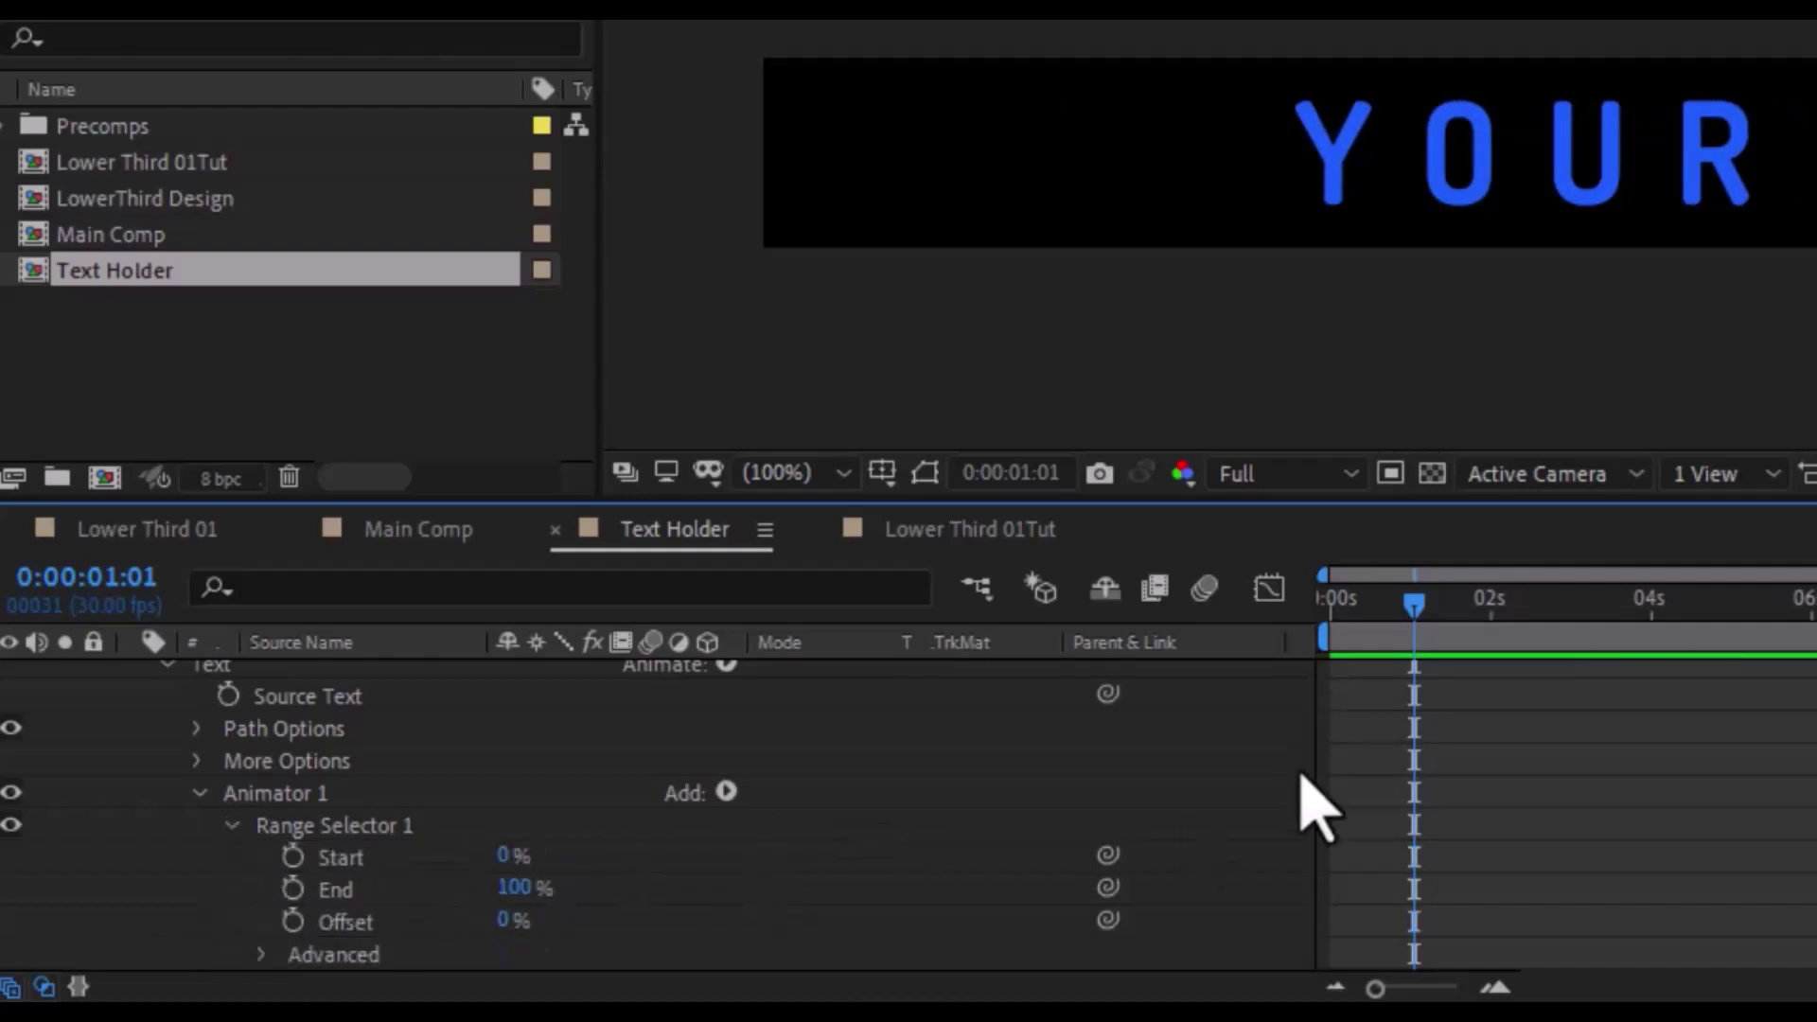
left_click_drag(1422, 613, 1393, 613)
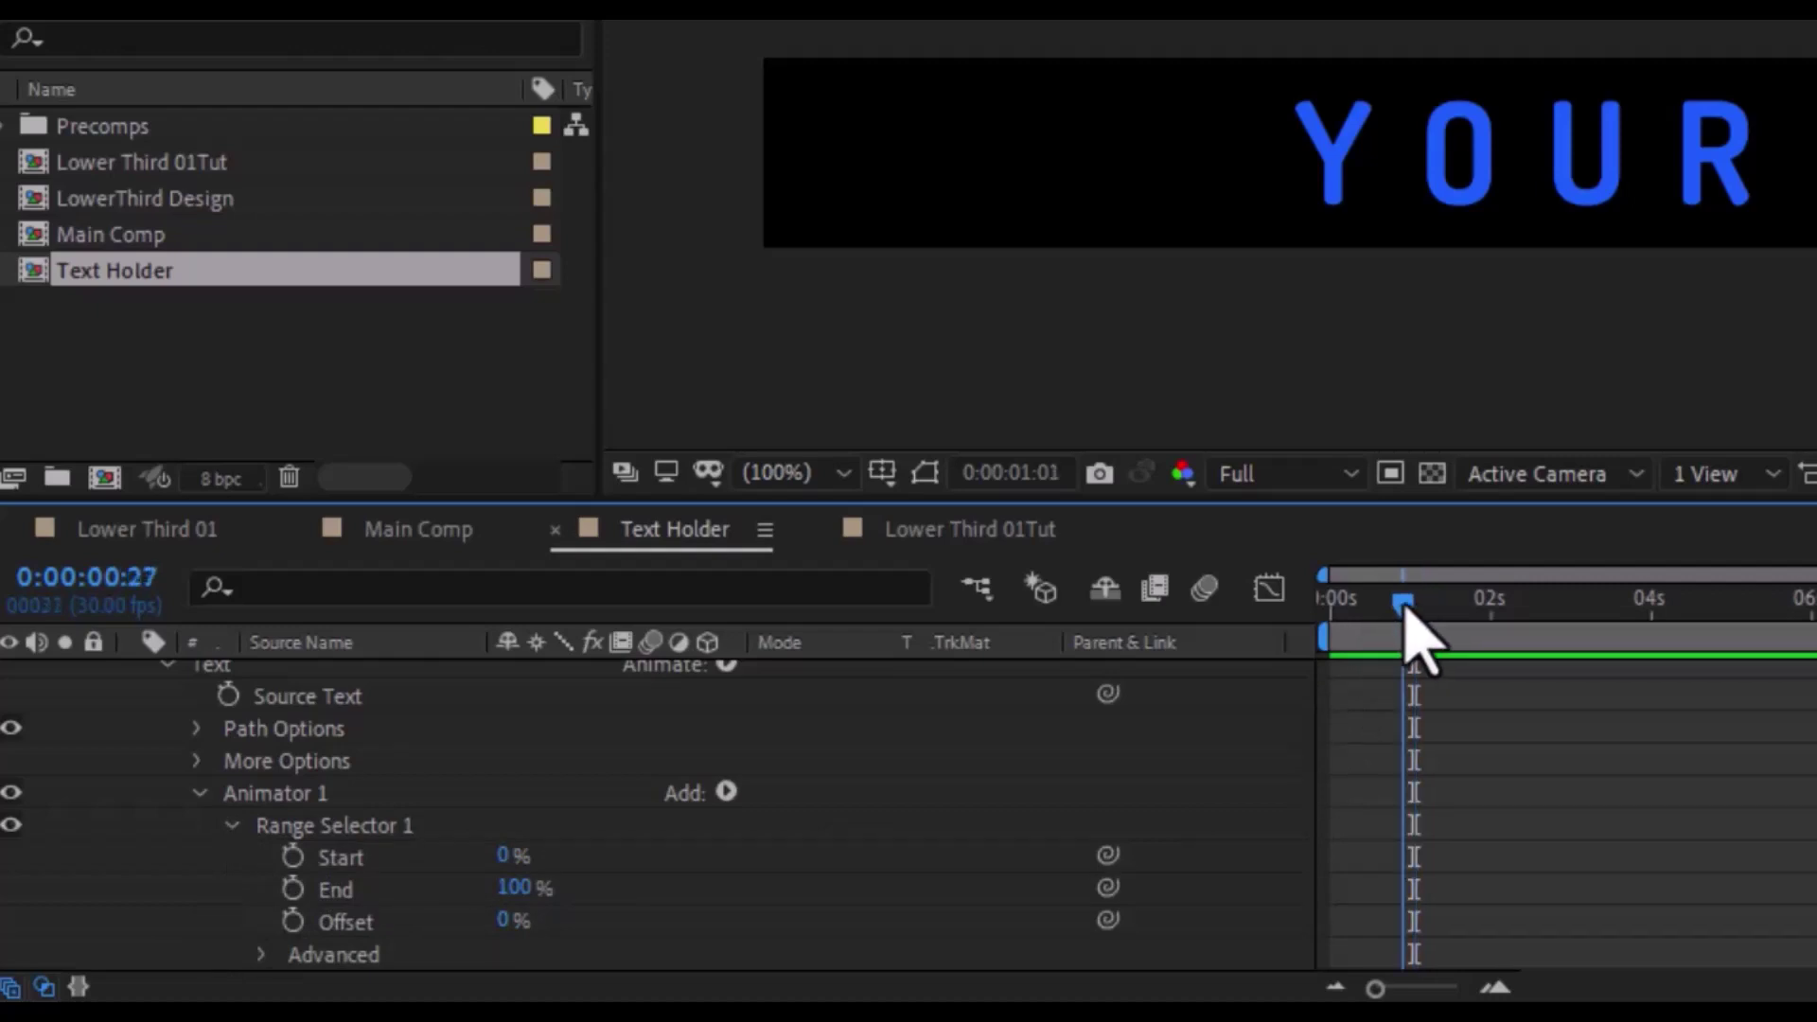
left_click(974, 547)
mouse_move(1281, 663)
left_mouse_down()
mouse_move(1379, 698)
mouse_move(1375, 677)
mouse_move(1370, 708)
left_mouse_up()
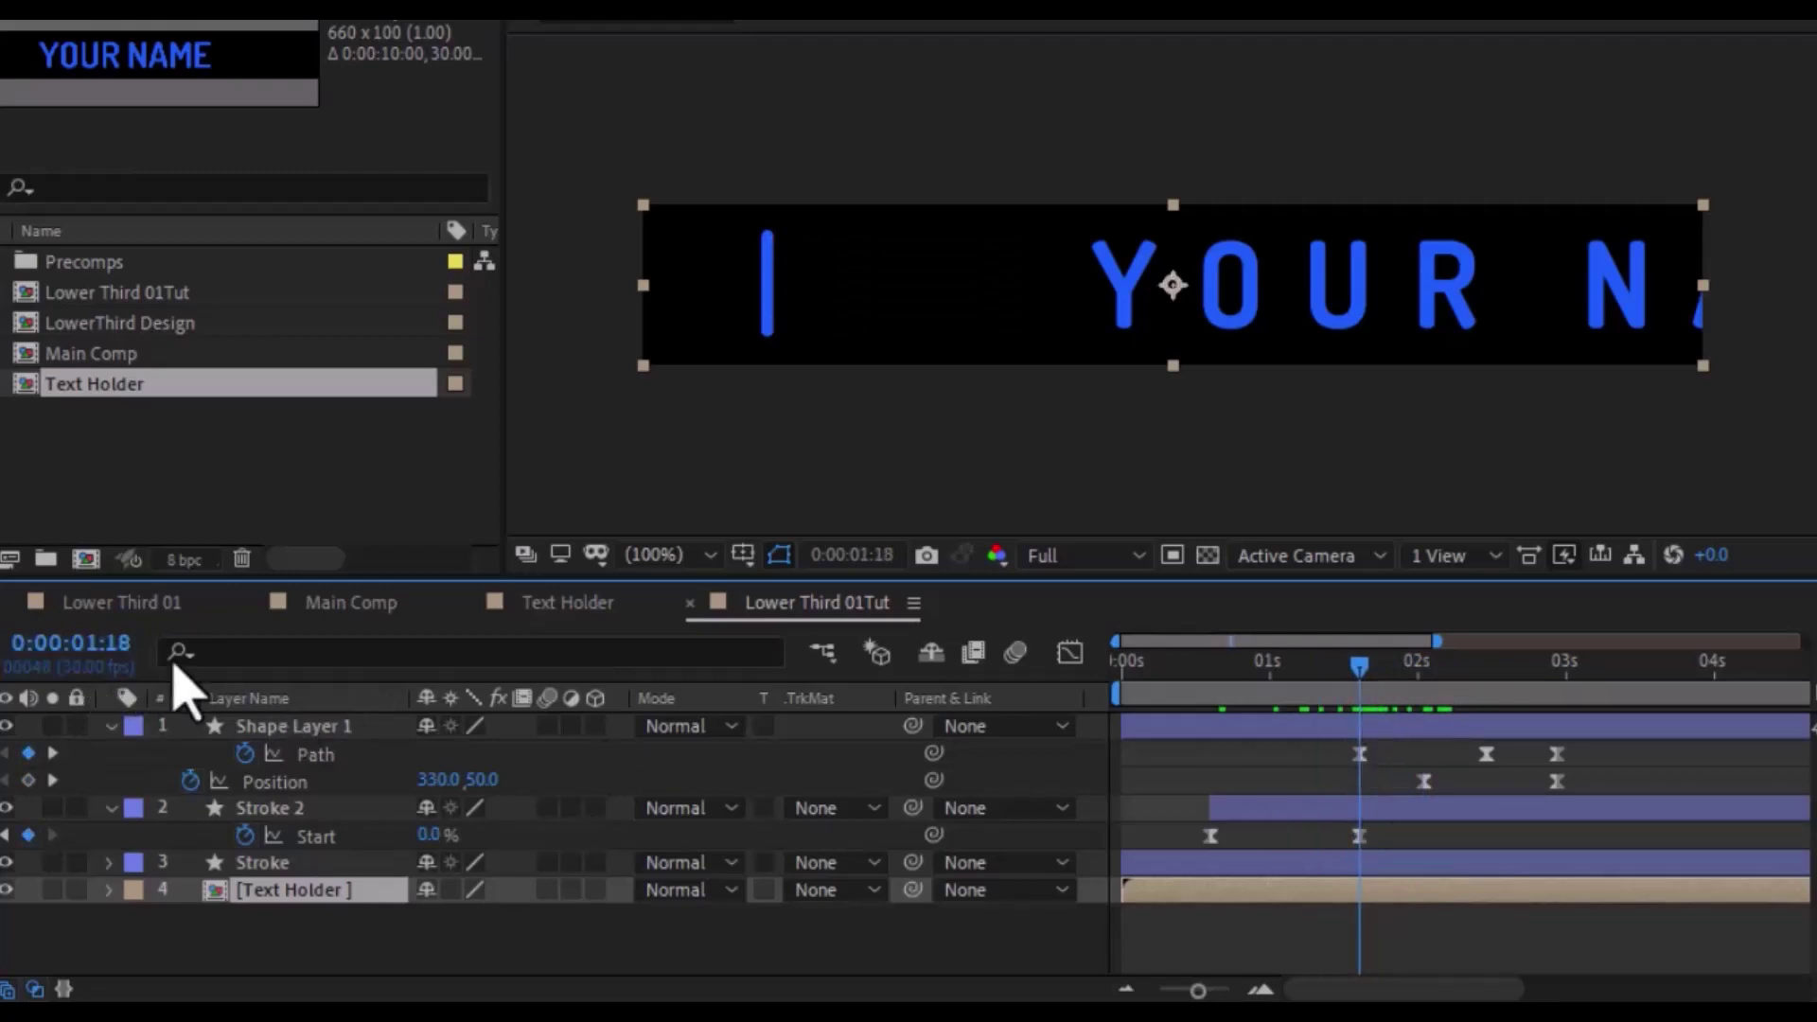
left_click(568, 605)
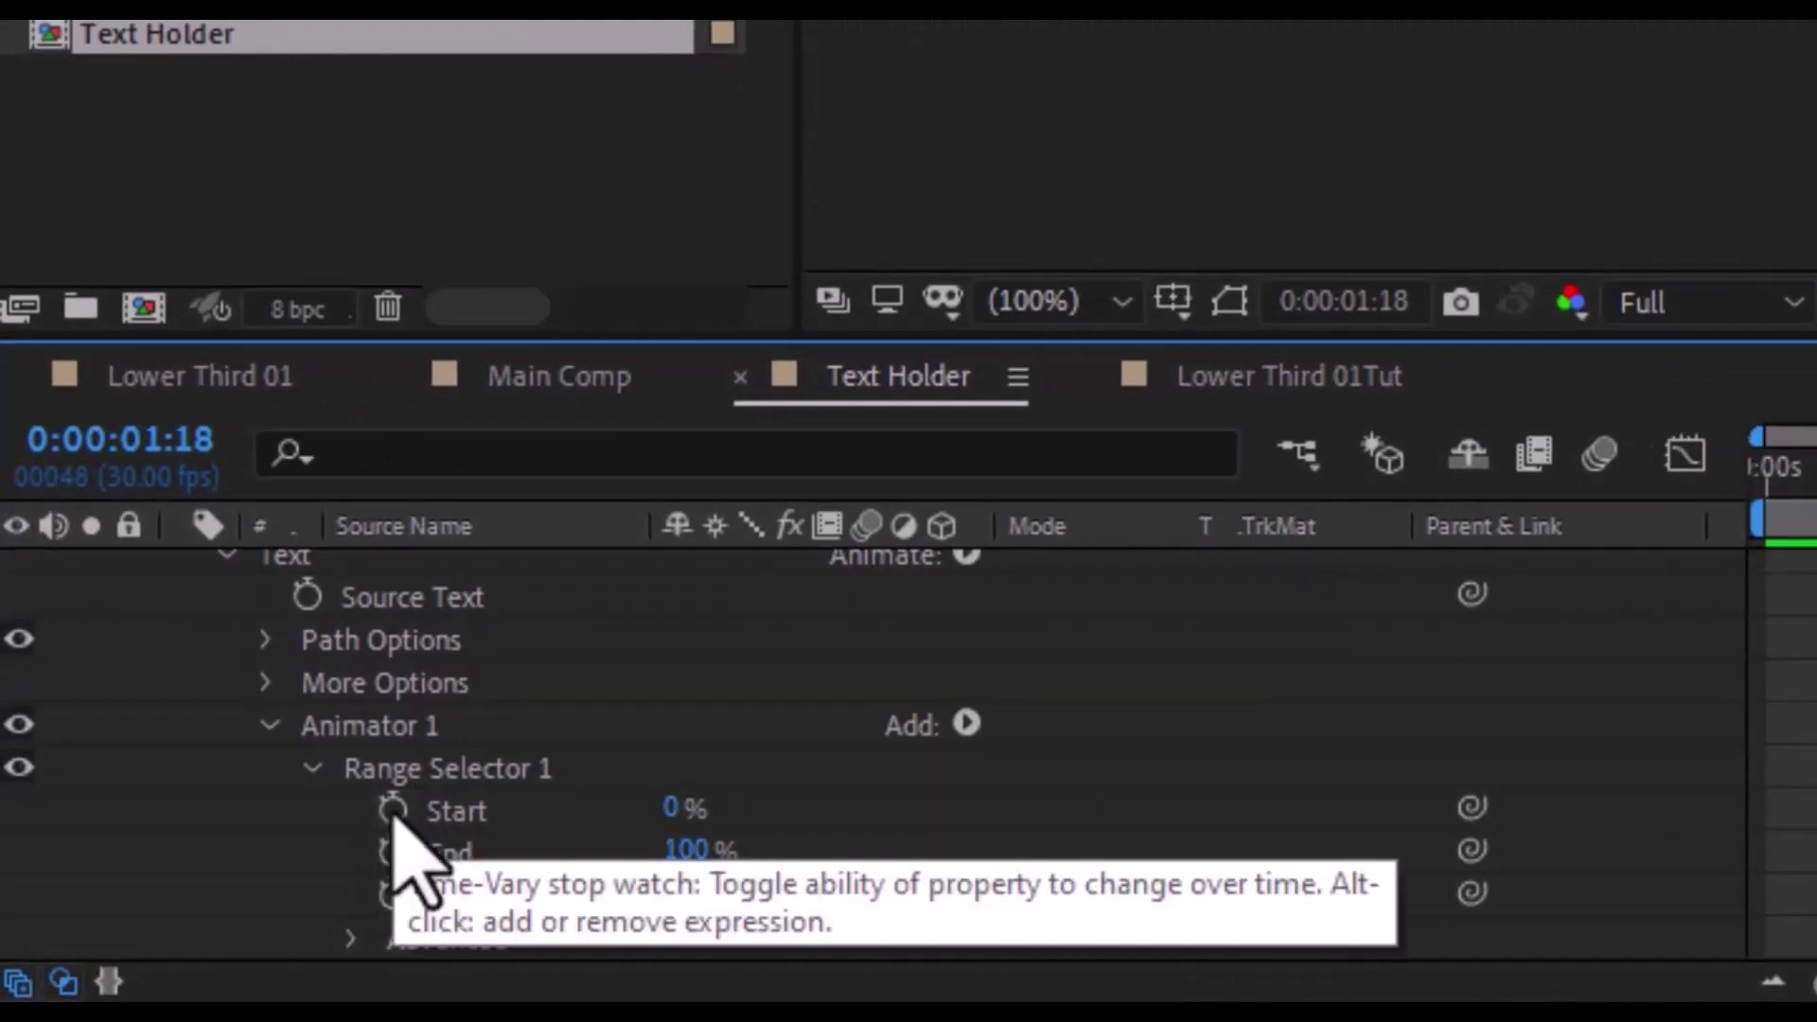
Keyframe Range Selector Start from 0% to 100% at 0:00:03:06 with Easy Ease
left_click(391, 809)
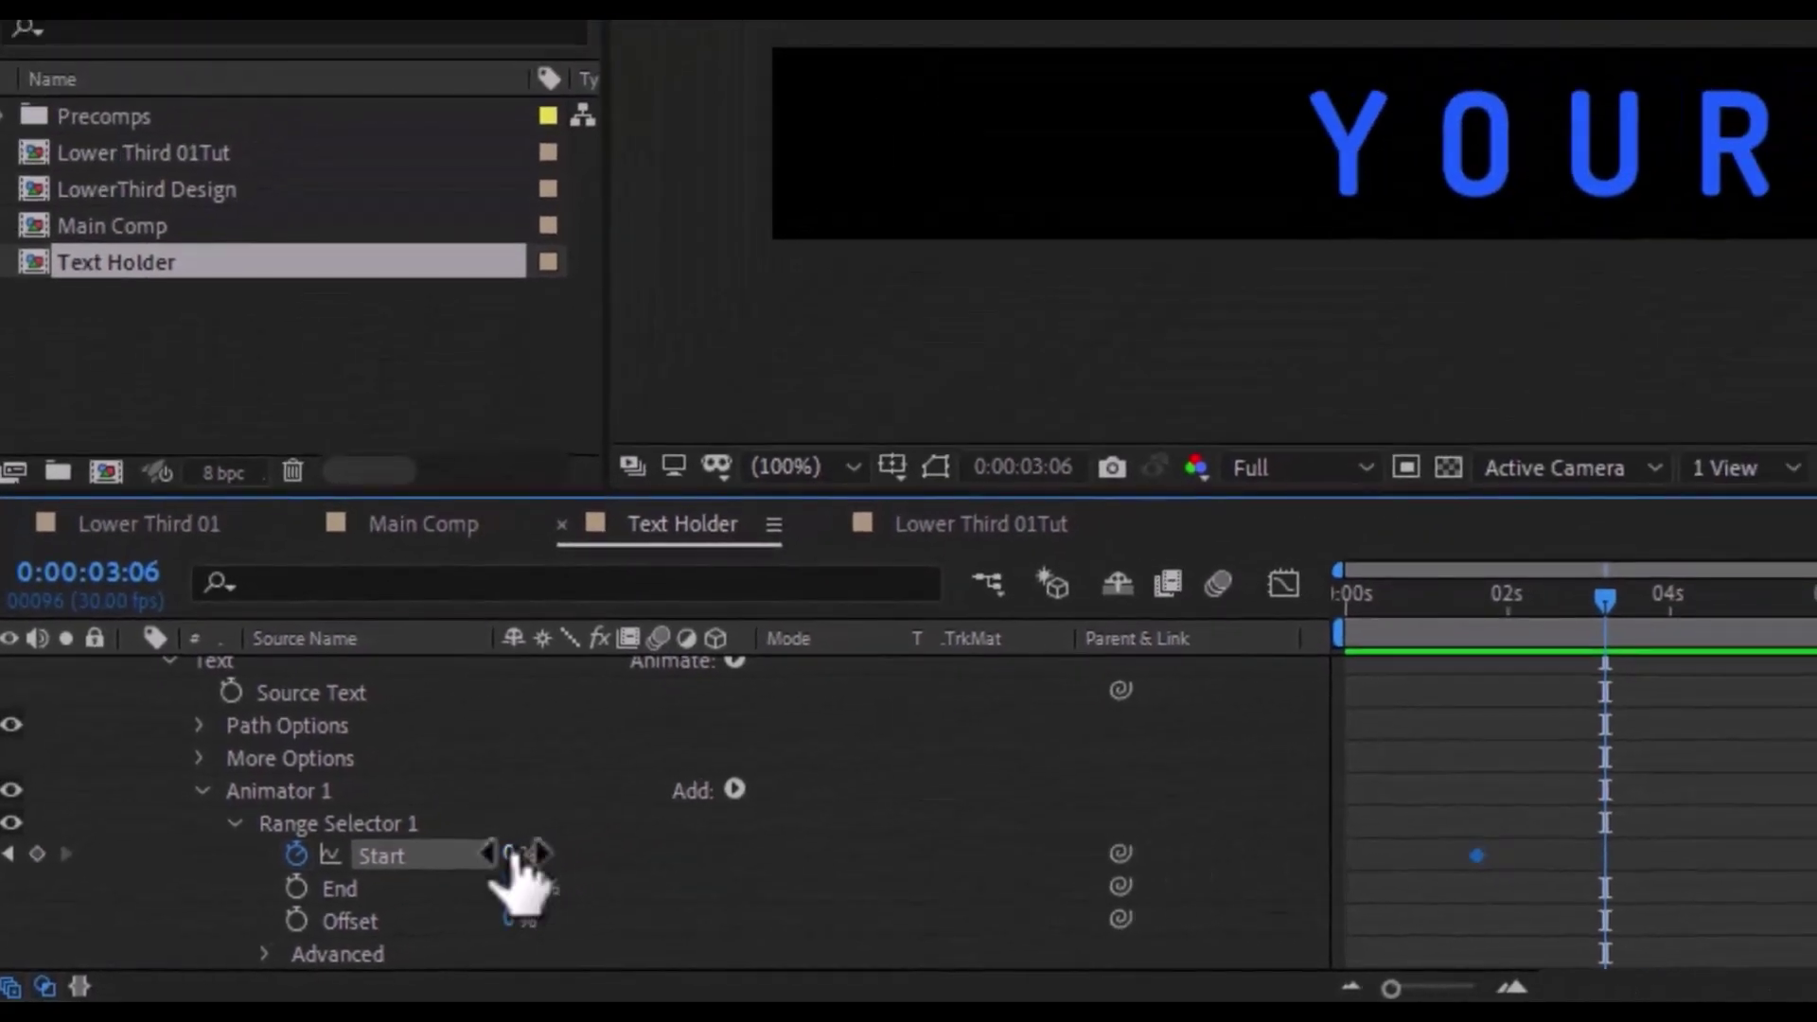
left_click_drag(516, 856, 932, 842)
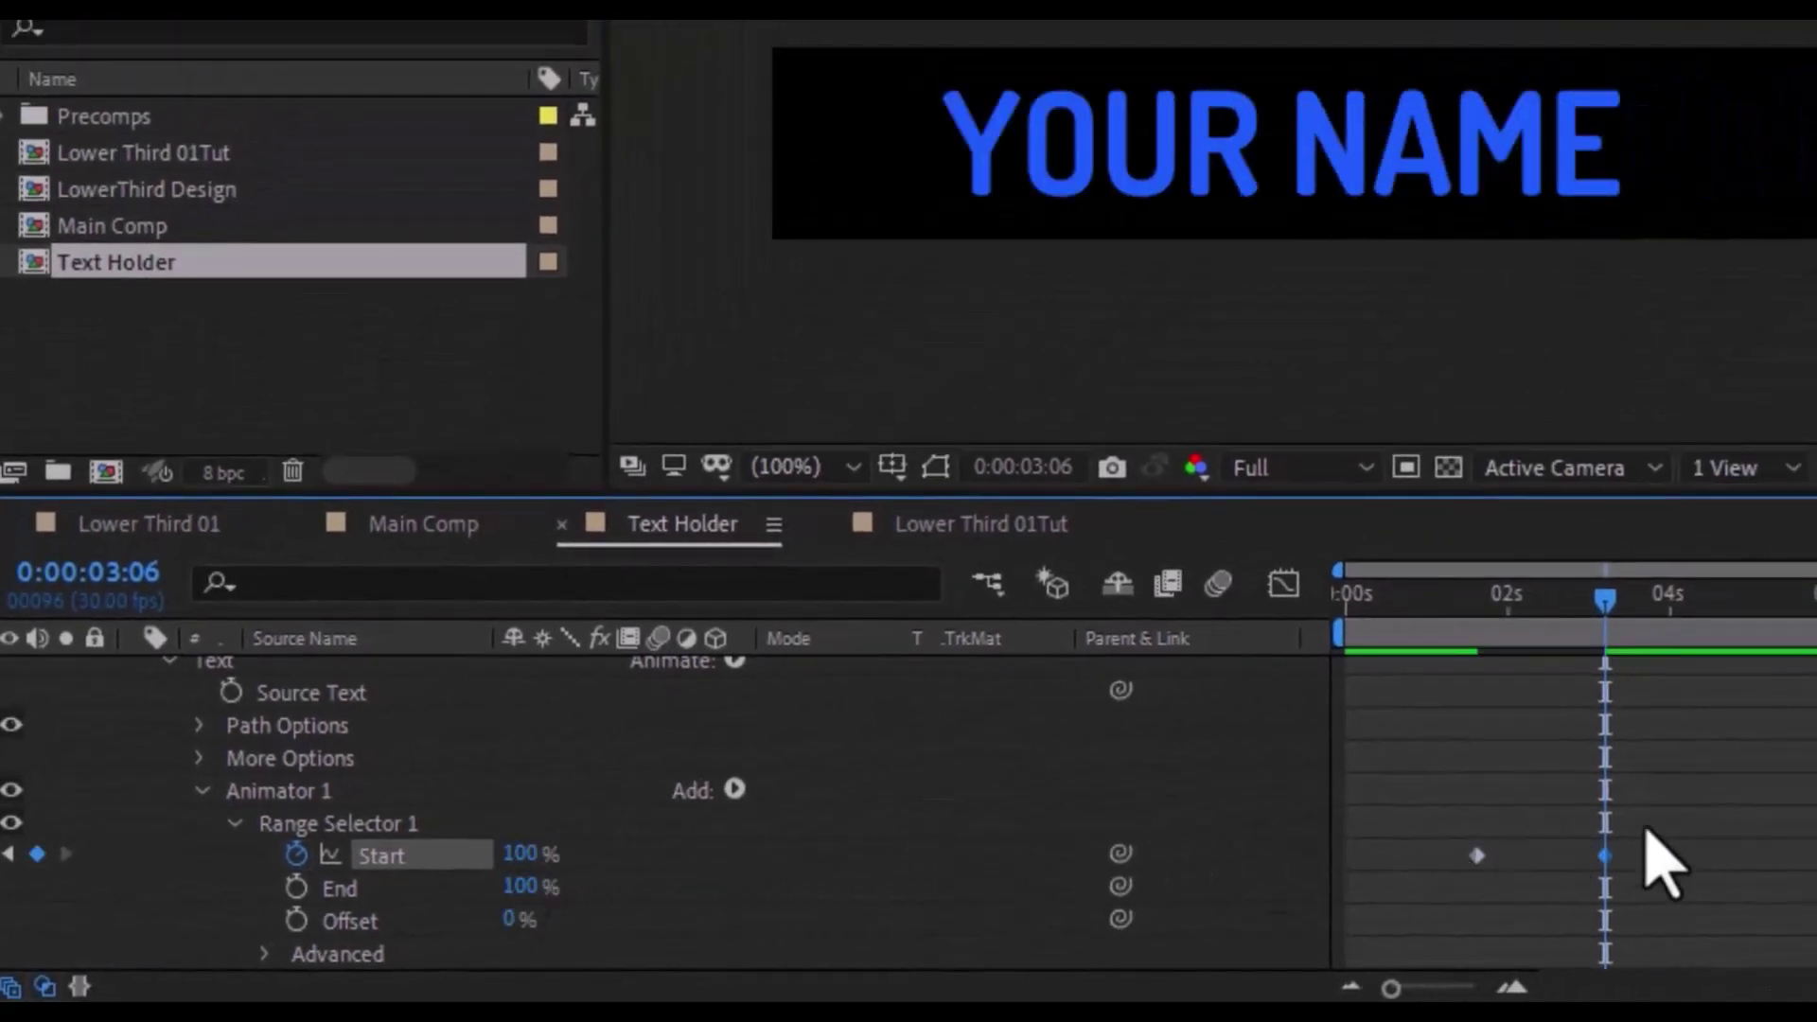
left_click_drag(1679, 799, 1443, 903)
right_click(1489, 859)
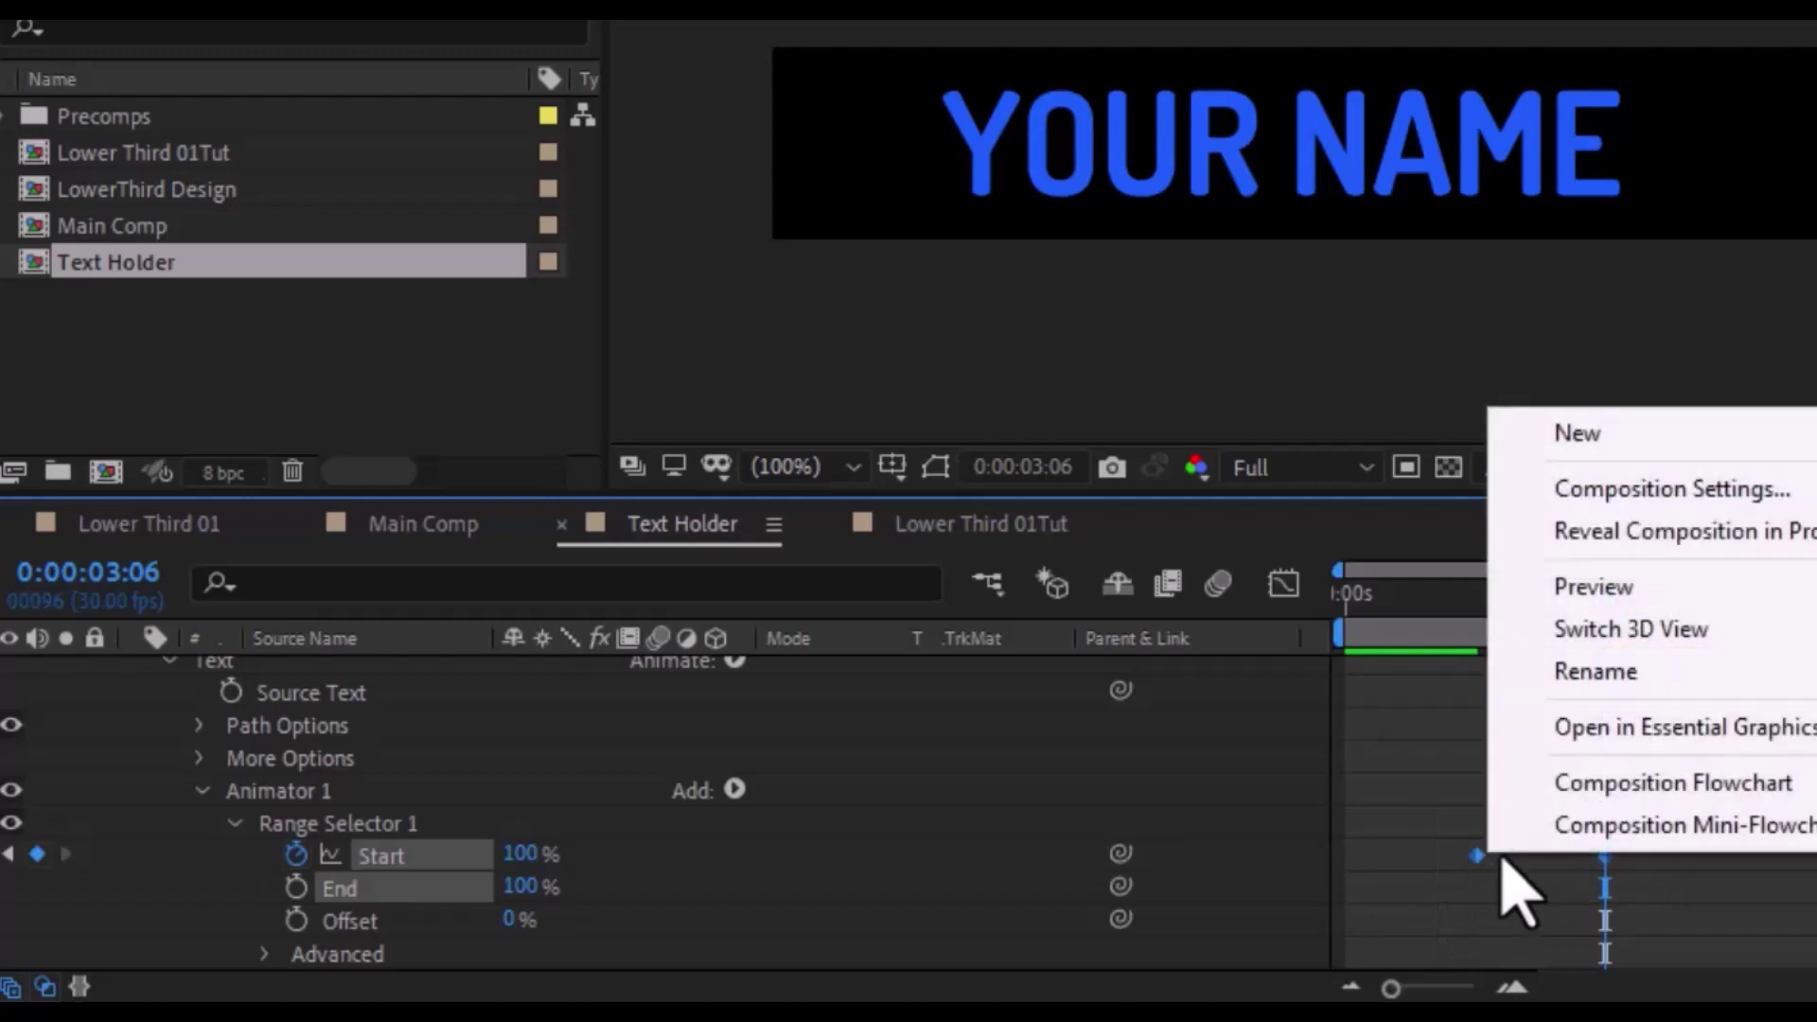
left_click(1477, 856)
right_click(1477, 856)
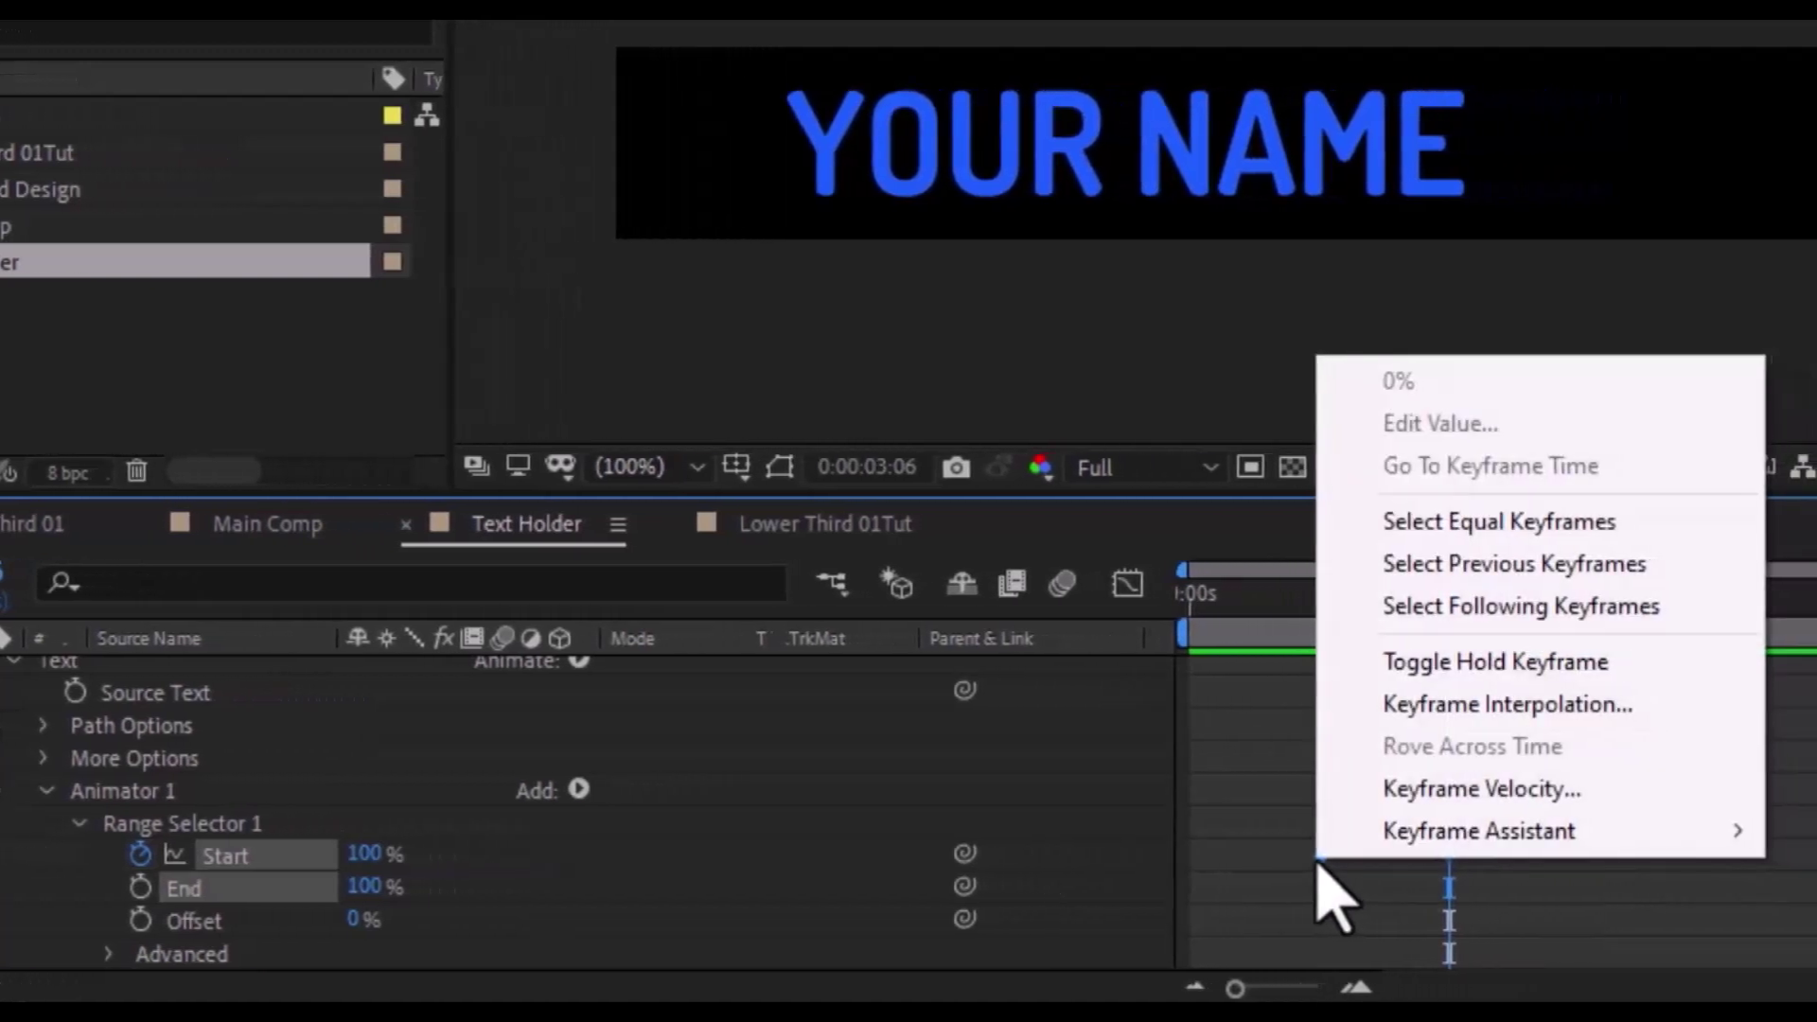
mouse_move(1098, 832)
left_click(1551, 576)
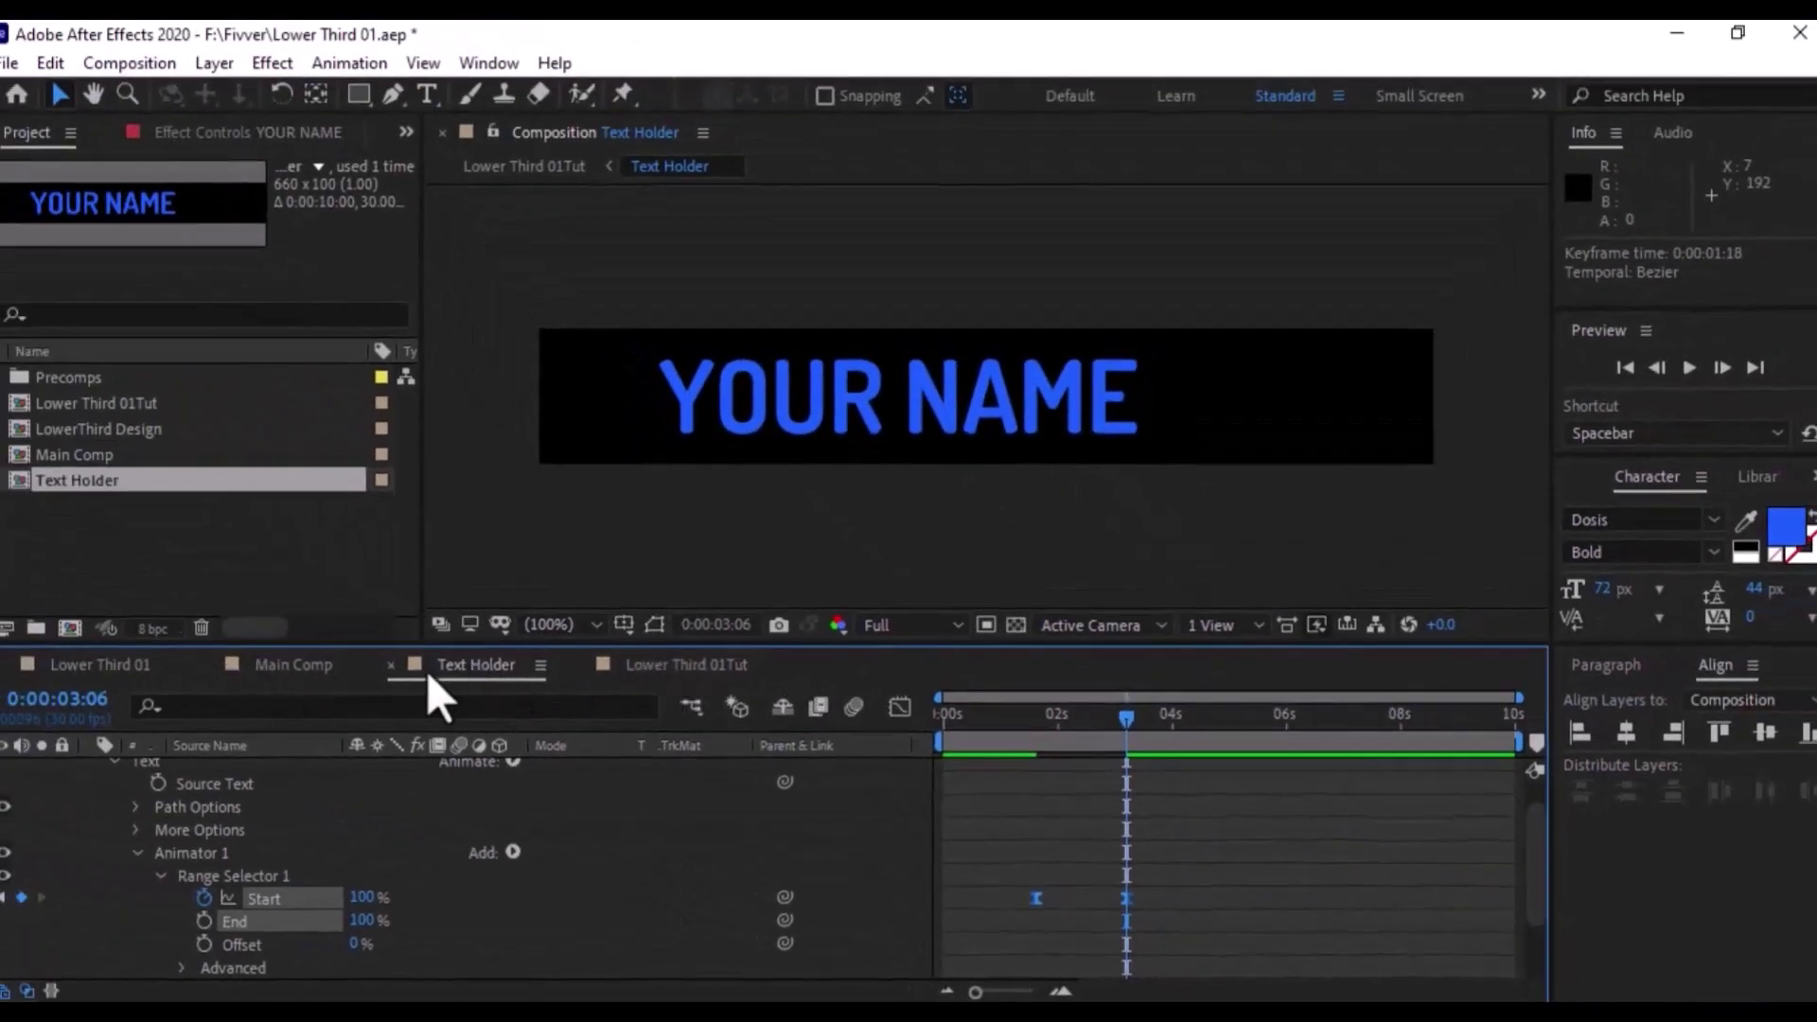
Review the animation, then lower the YOUR NAME Tracking Amount to tighten the letters
left_click(743, 668)
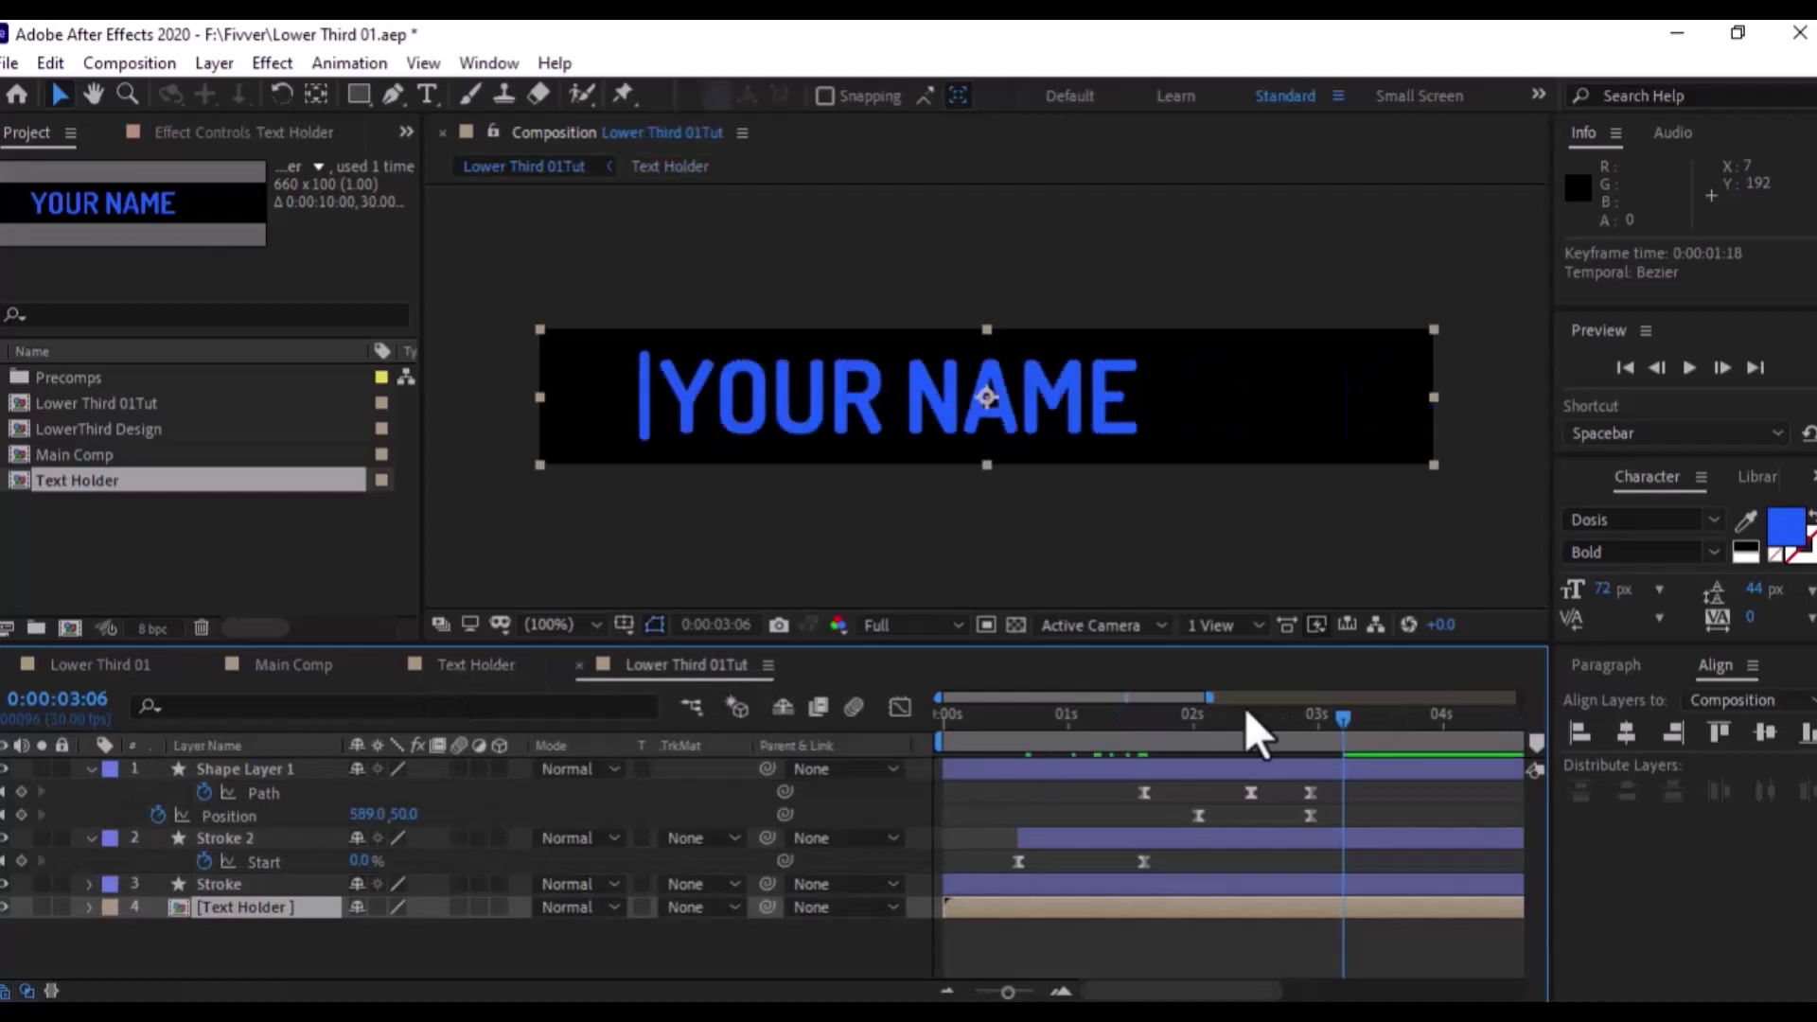
mouse_move(1245, 706)
left_mouse_down()
mouse_move(1097, 710)
mouse_move(1362, 714)
mouse_move(1122, 715)
left_mouse_up()
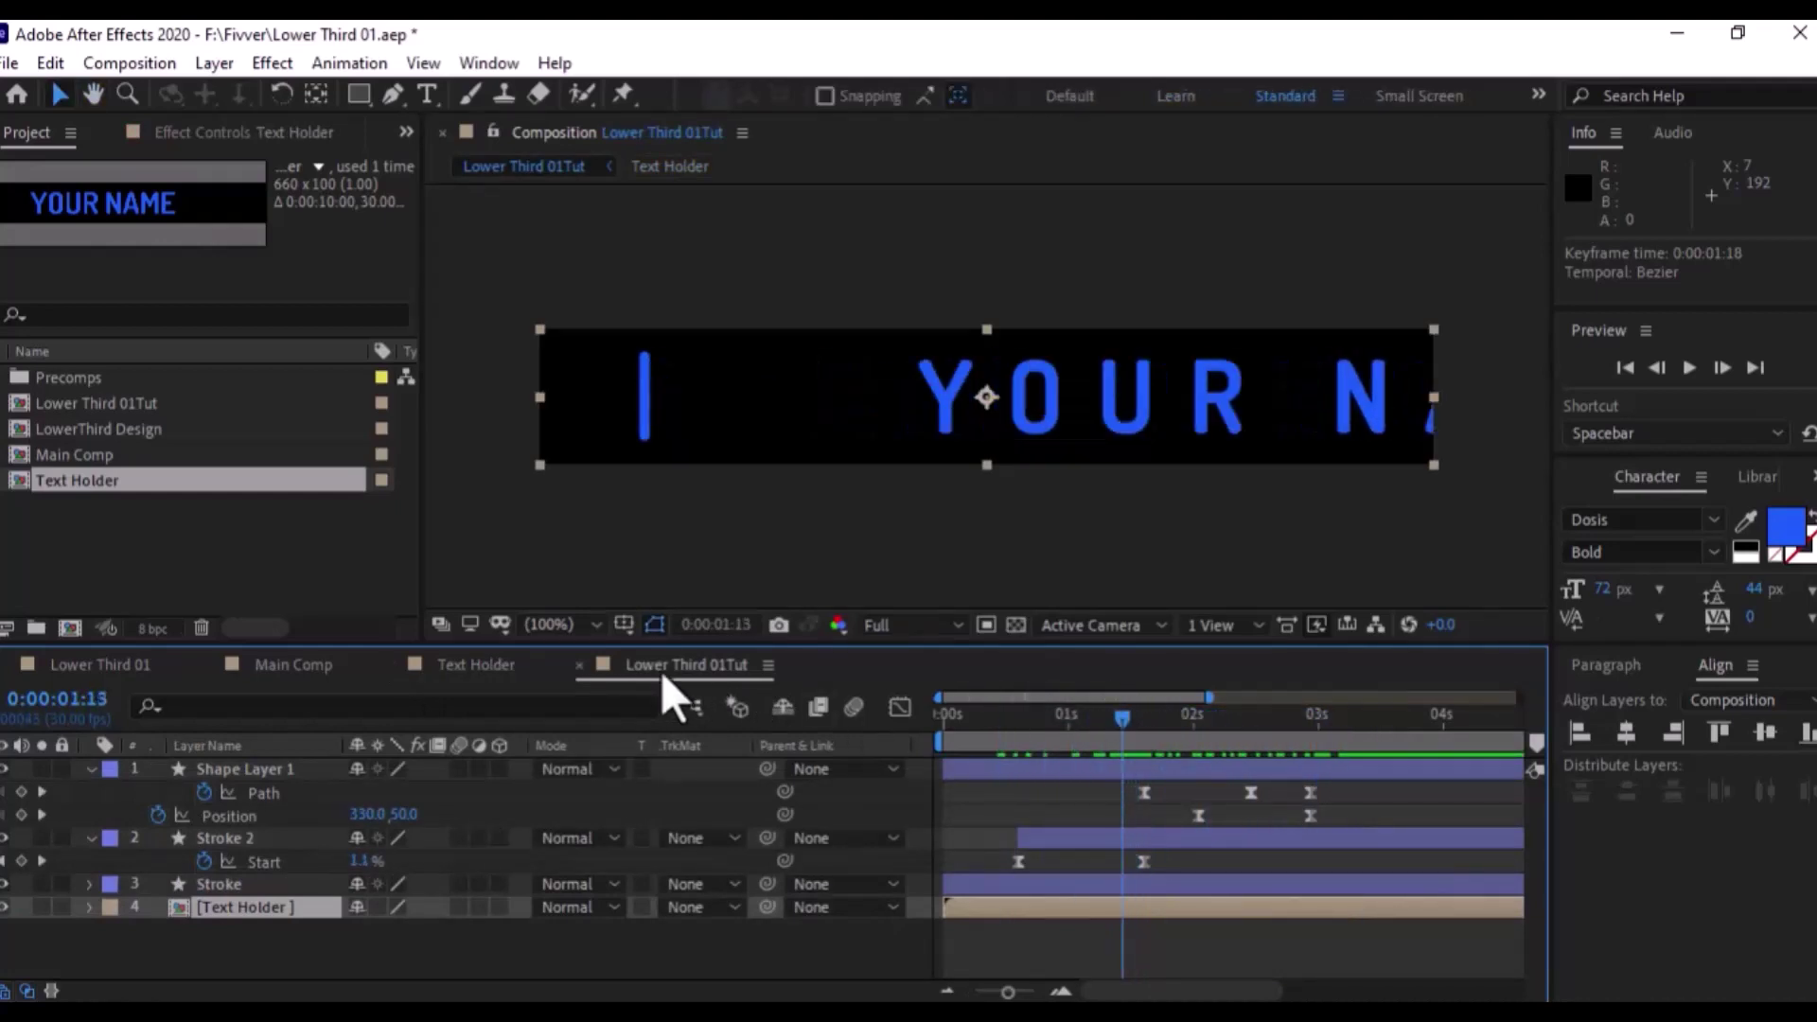
left_click(473, 665)
scroll(473, 897, "down", 3)
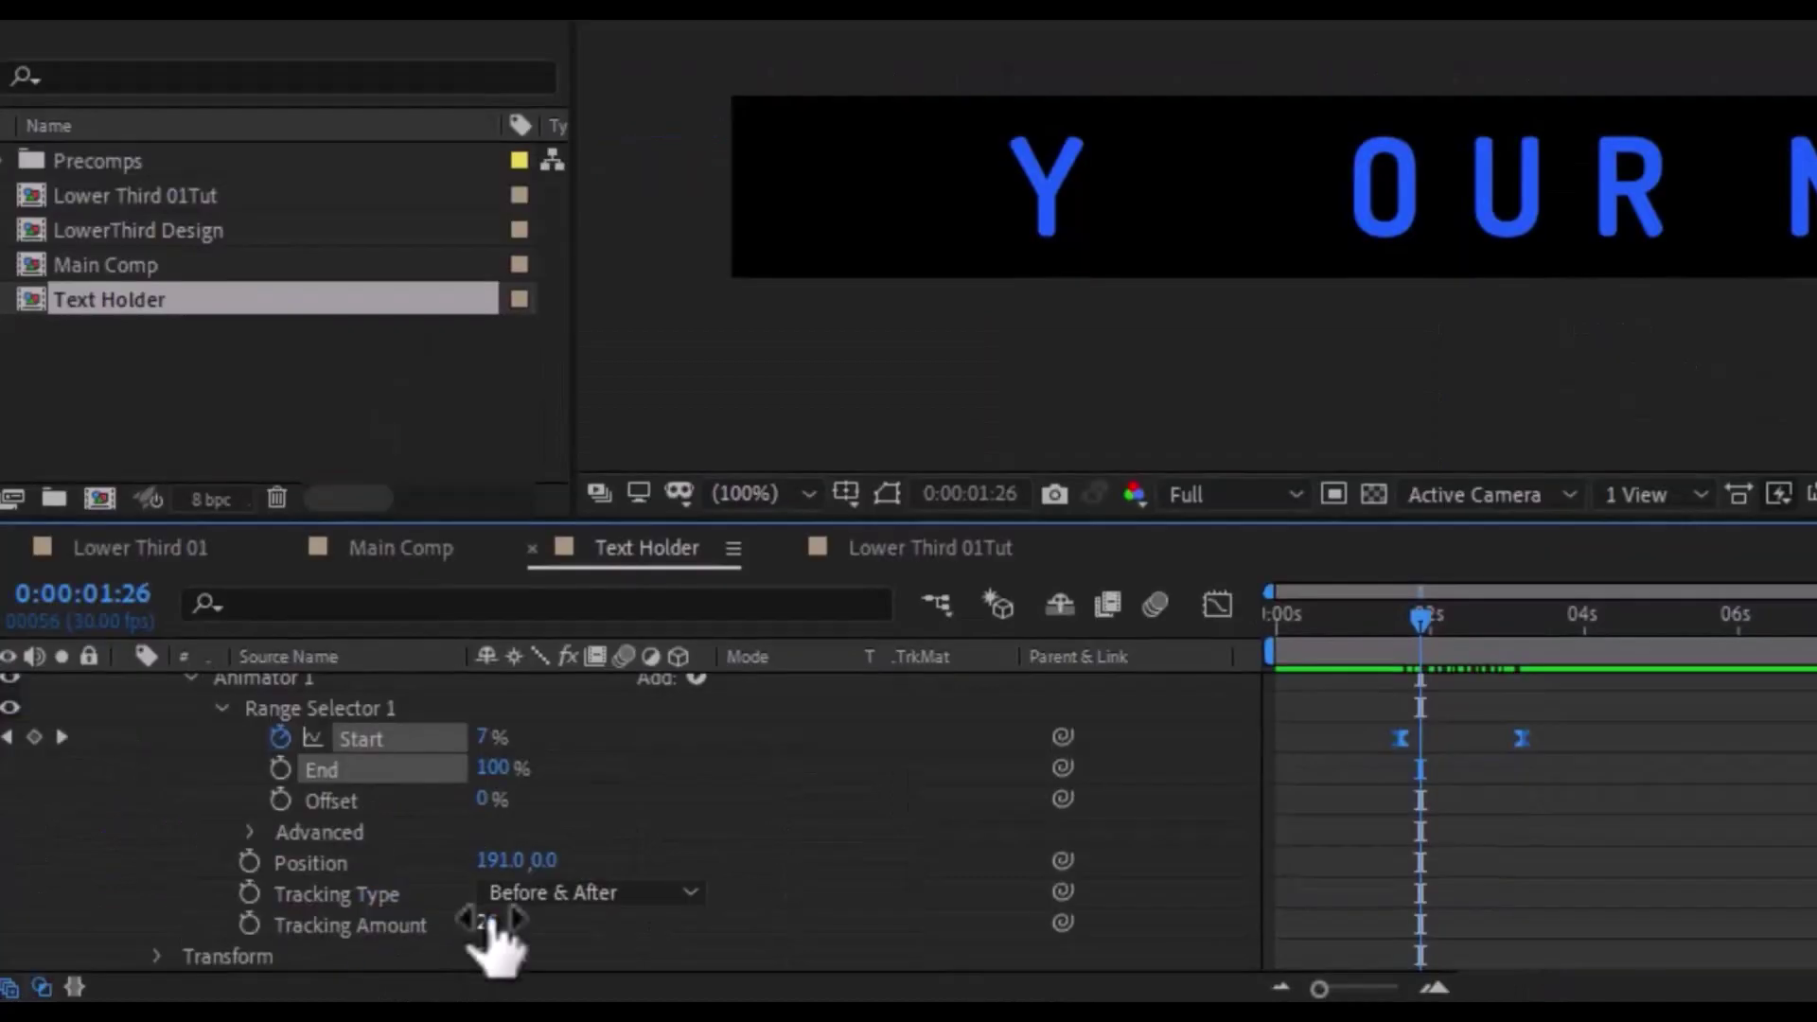
left_click_drag(479, 922, 464, 927)
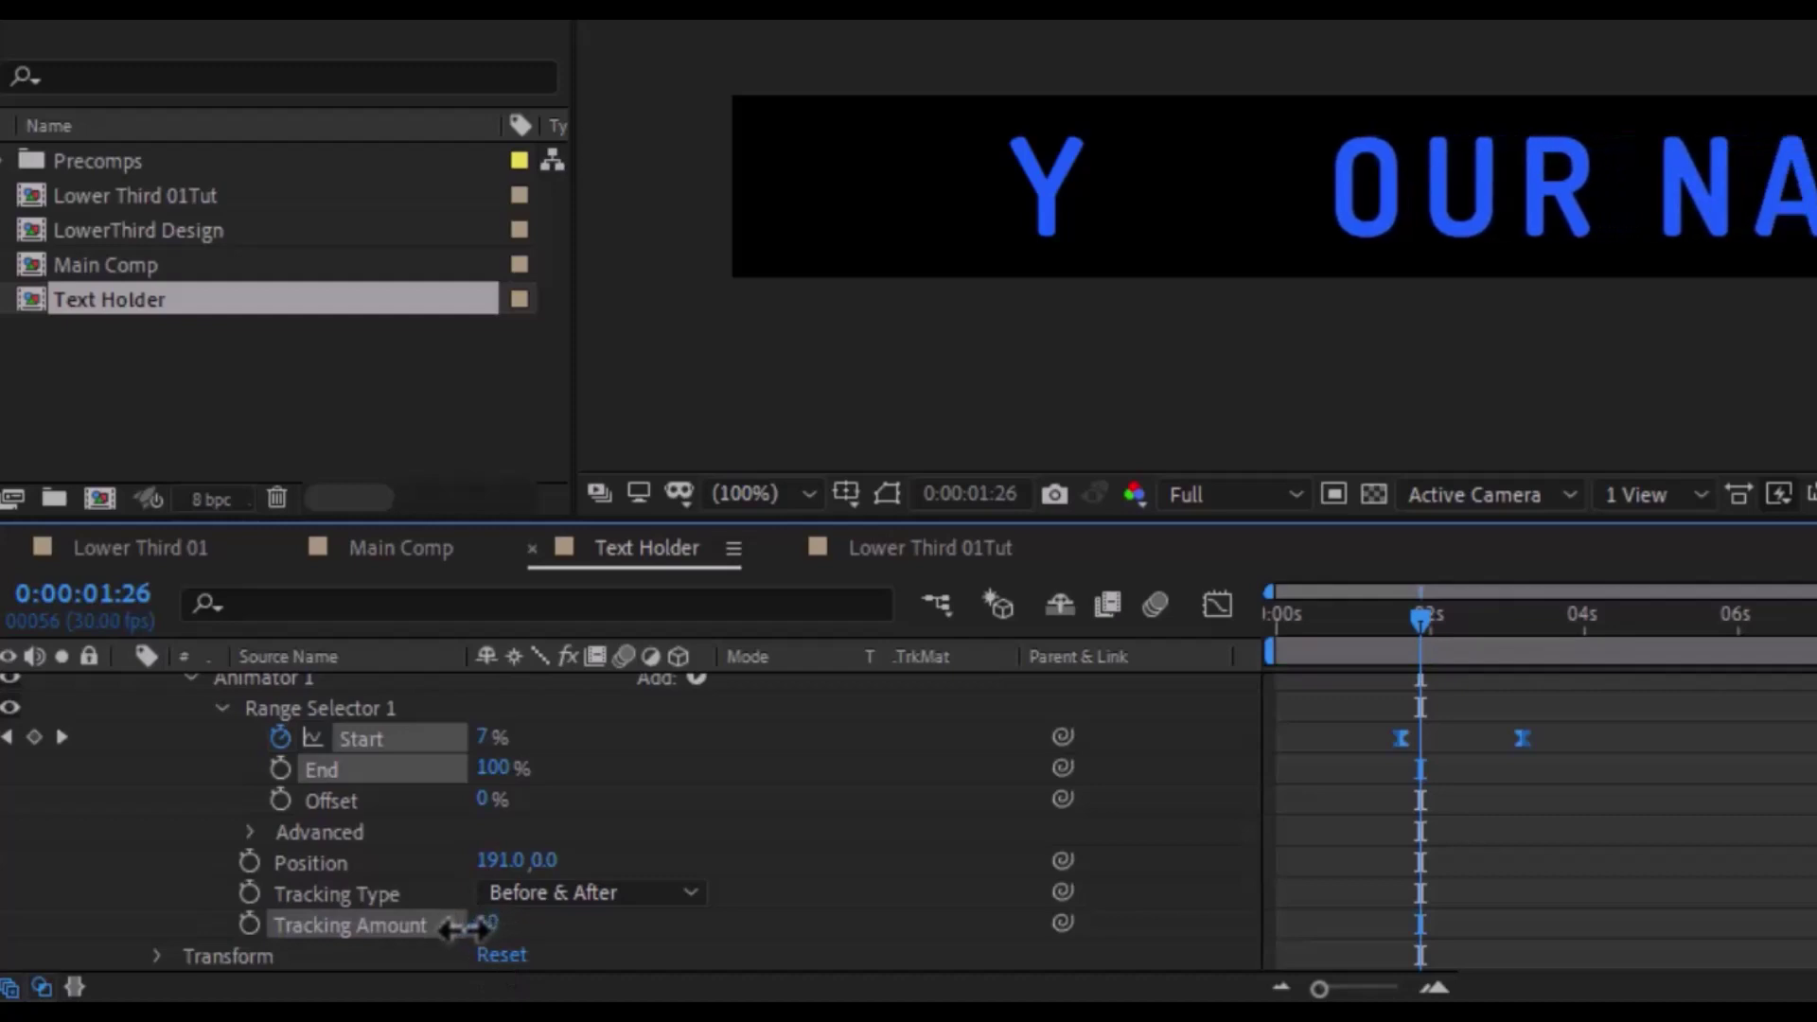
Preview the lower third in Lower Third 01Tut from 0:00:01:02
left_click(882, 549)
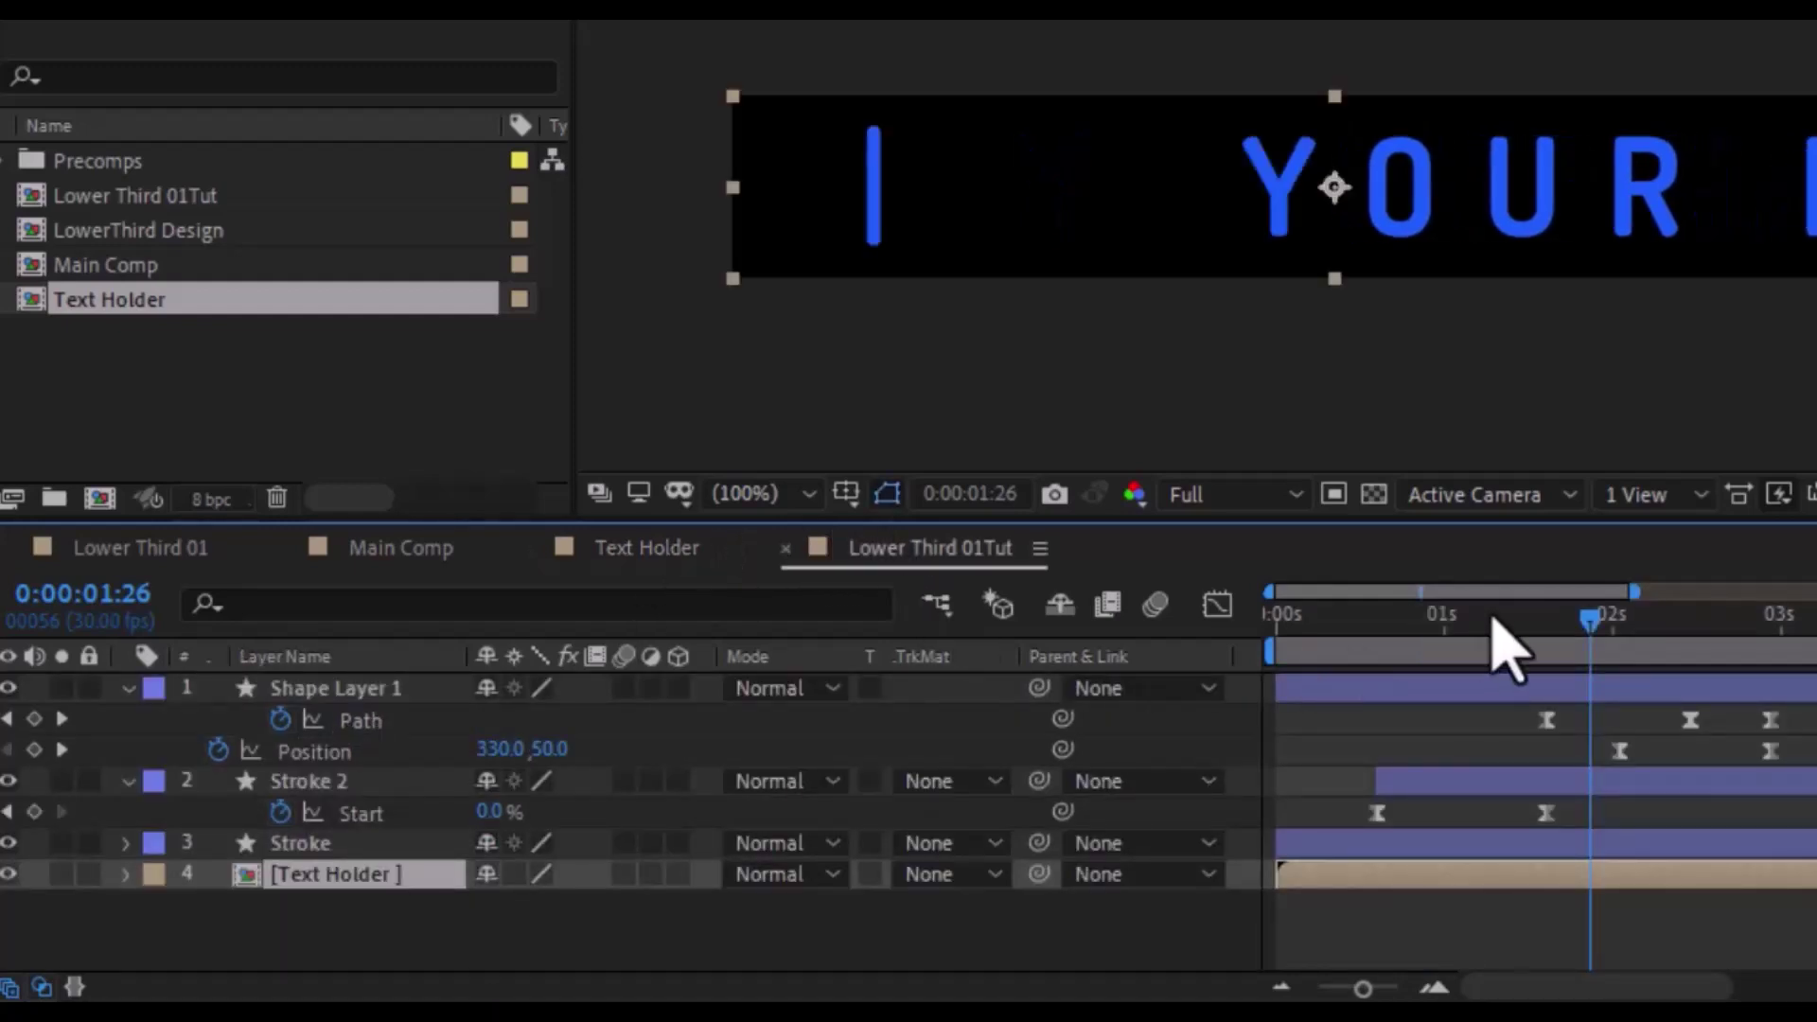
left_click_drag(1505, 623, 1434, 624)
key("space")
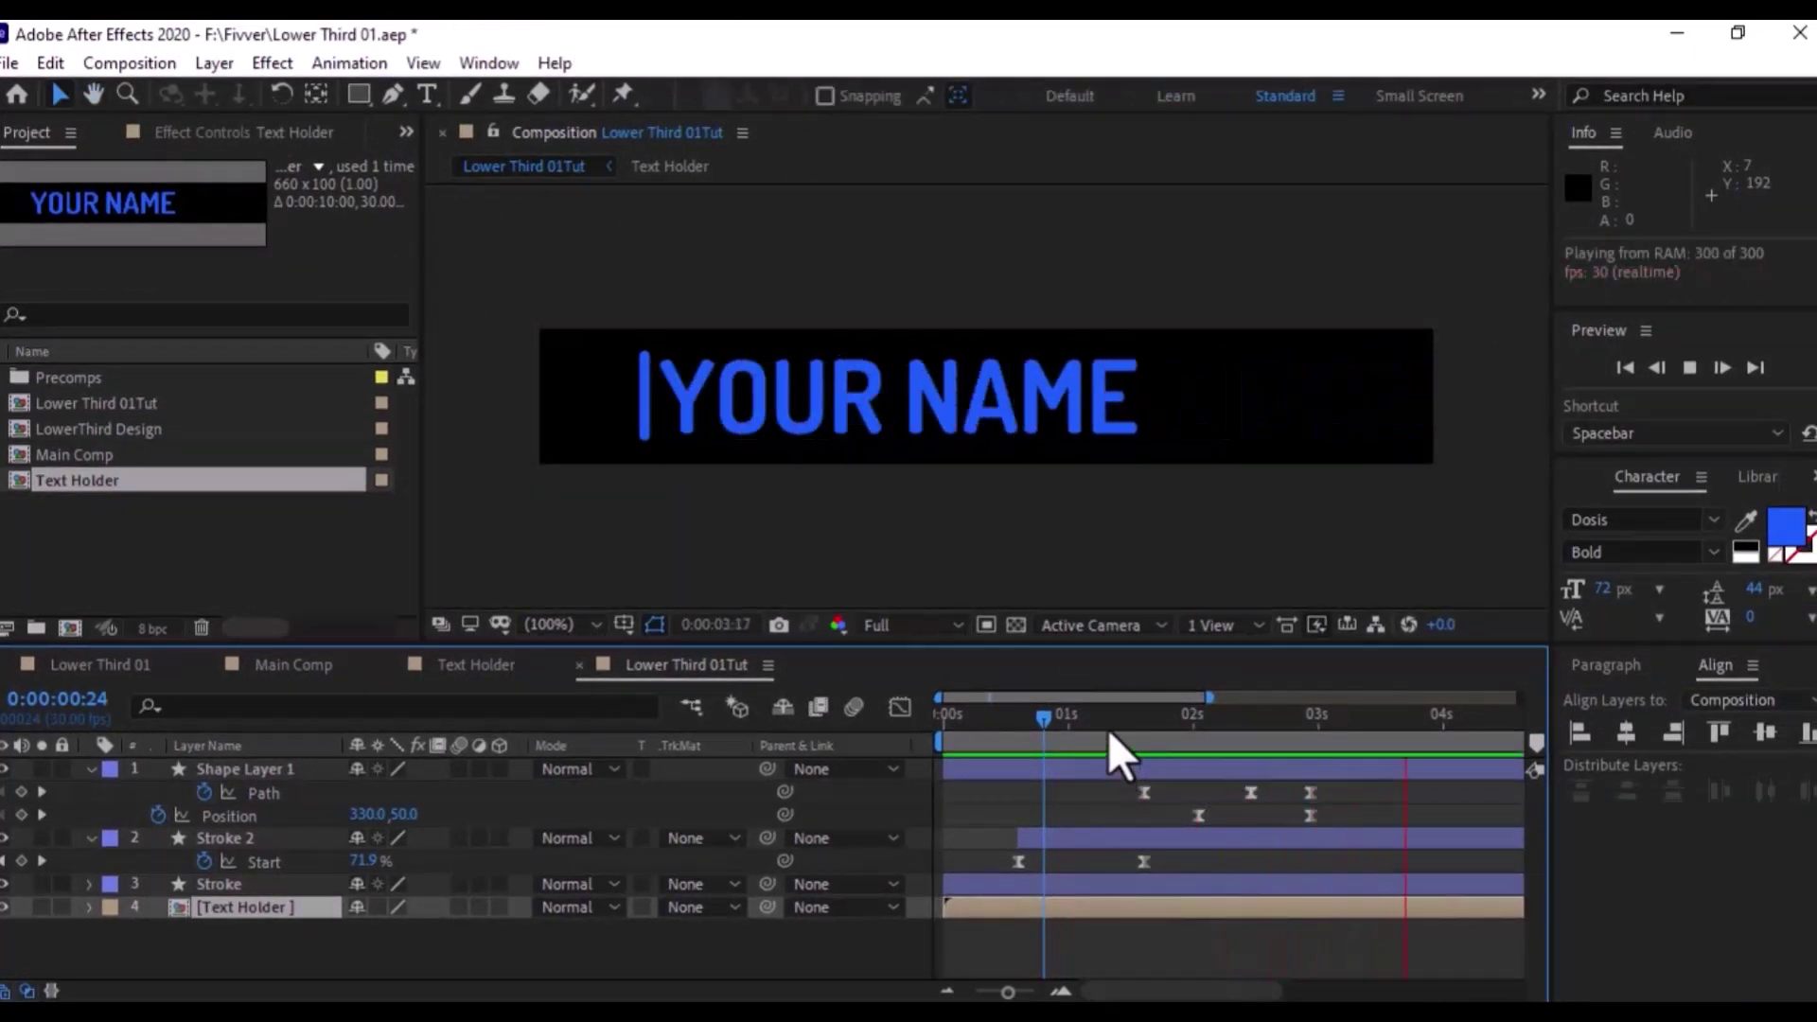
left_click(1143, 724)
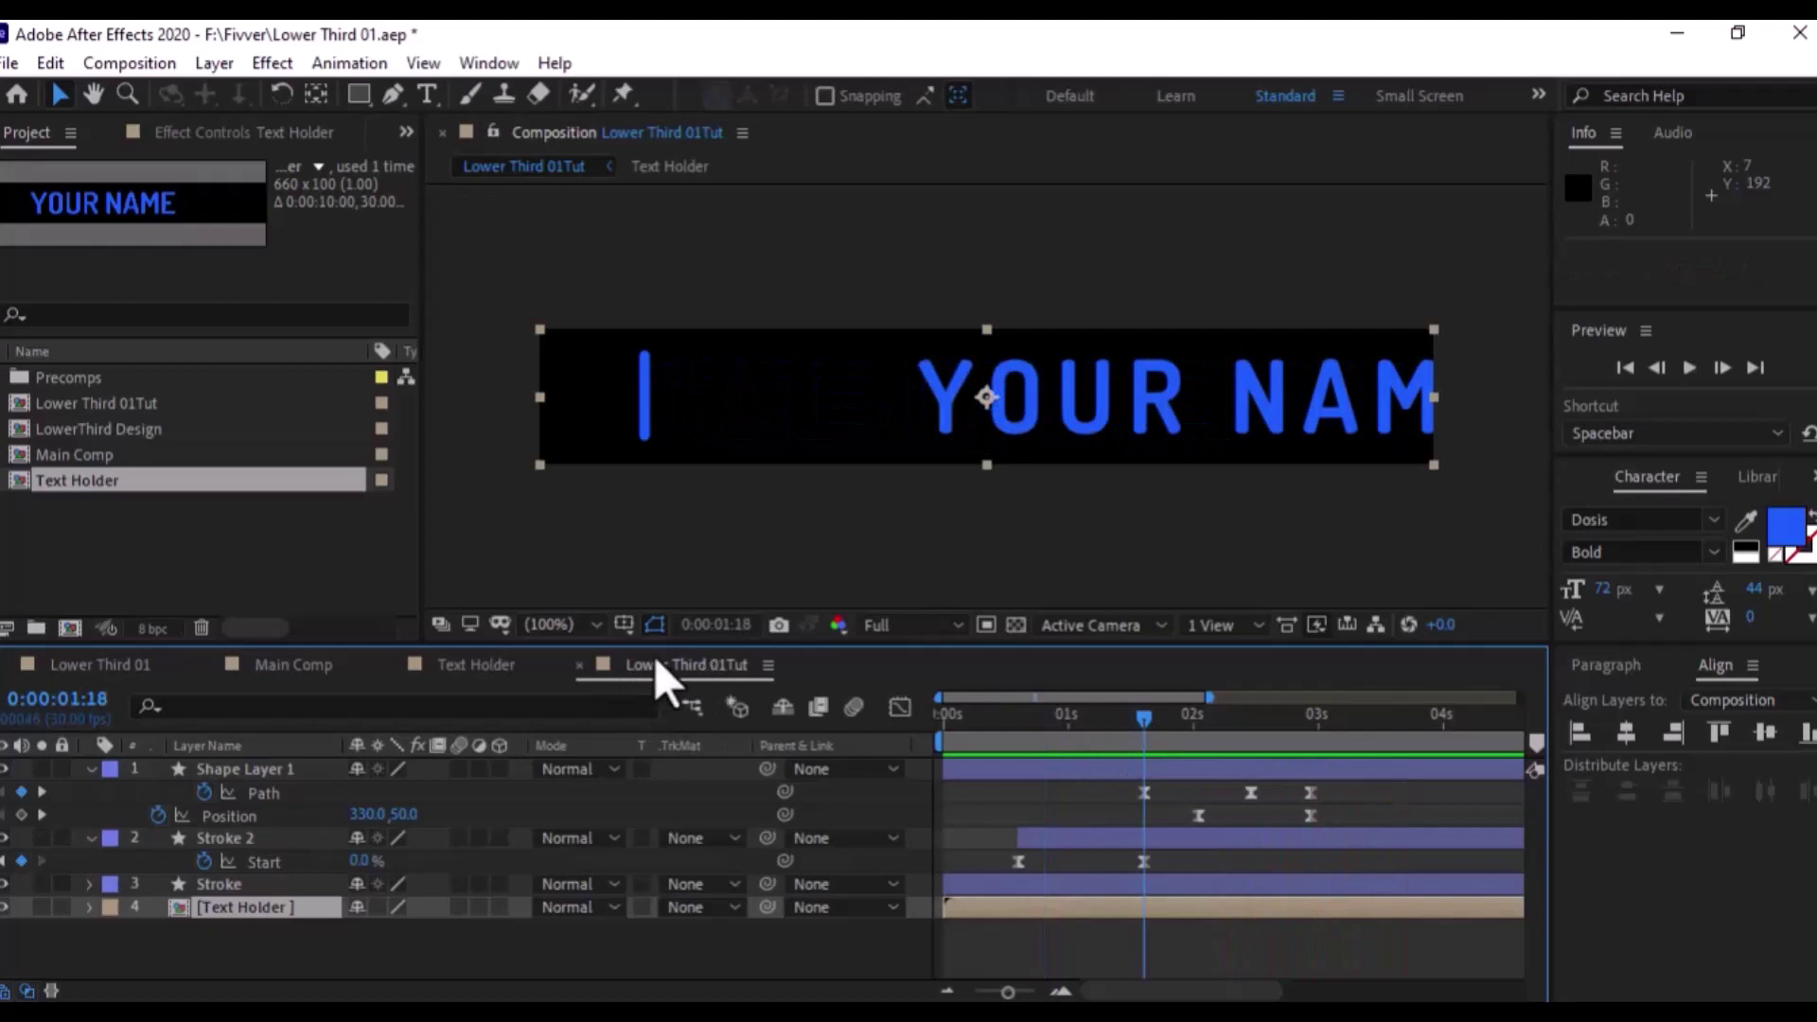
Set the Range Selector's Advanced Based On to Lines, keeping Mode at Add
left_click(462, 660)
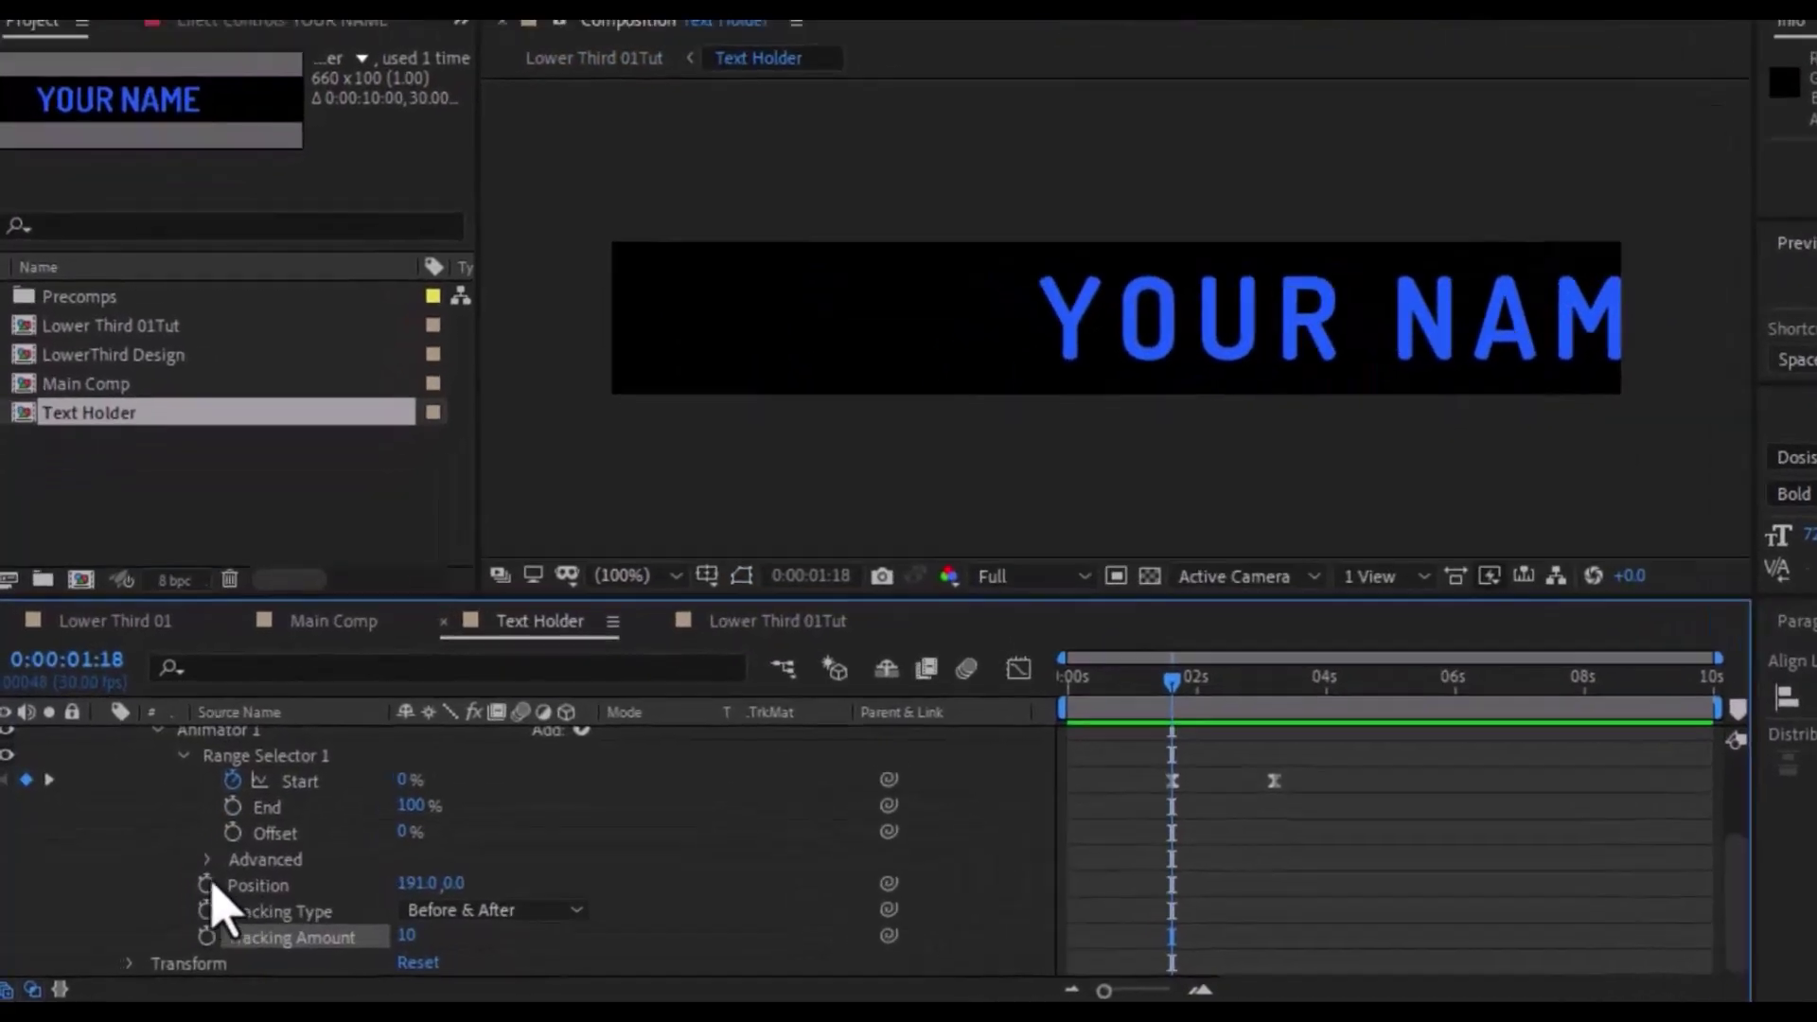
left_click(207, 859)
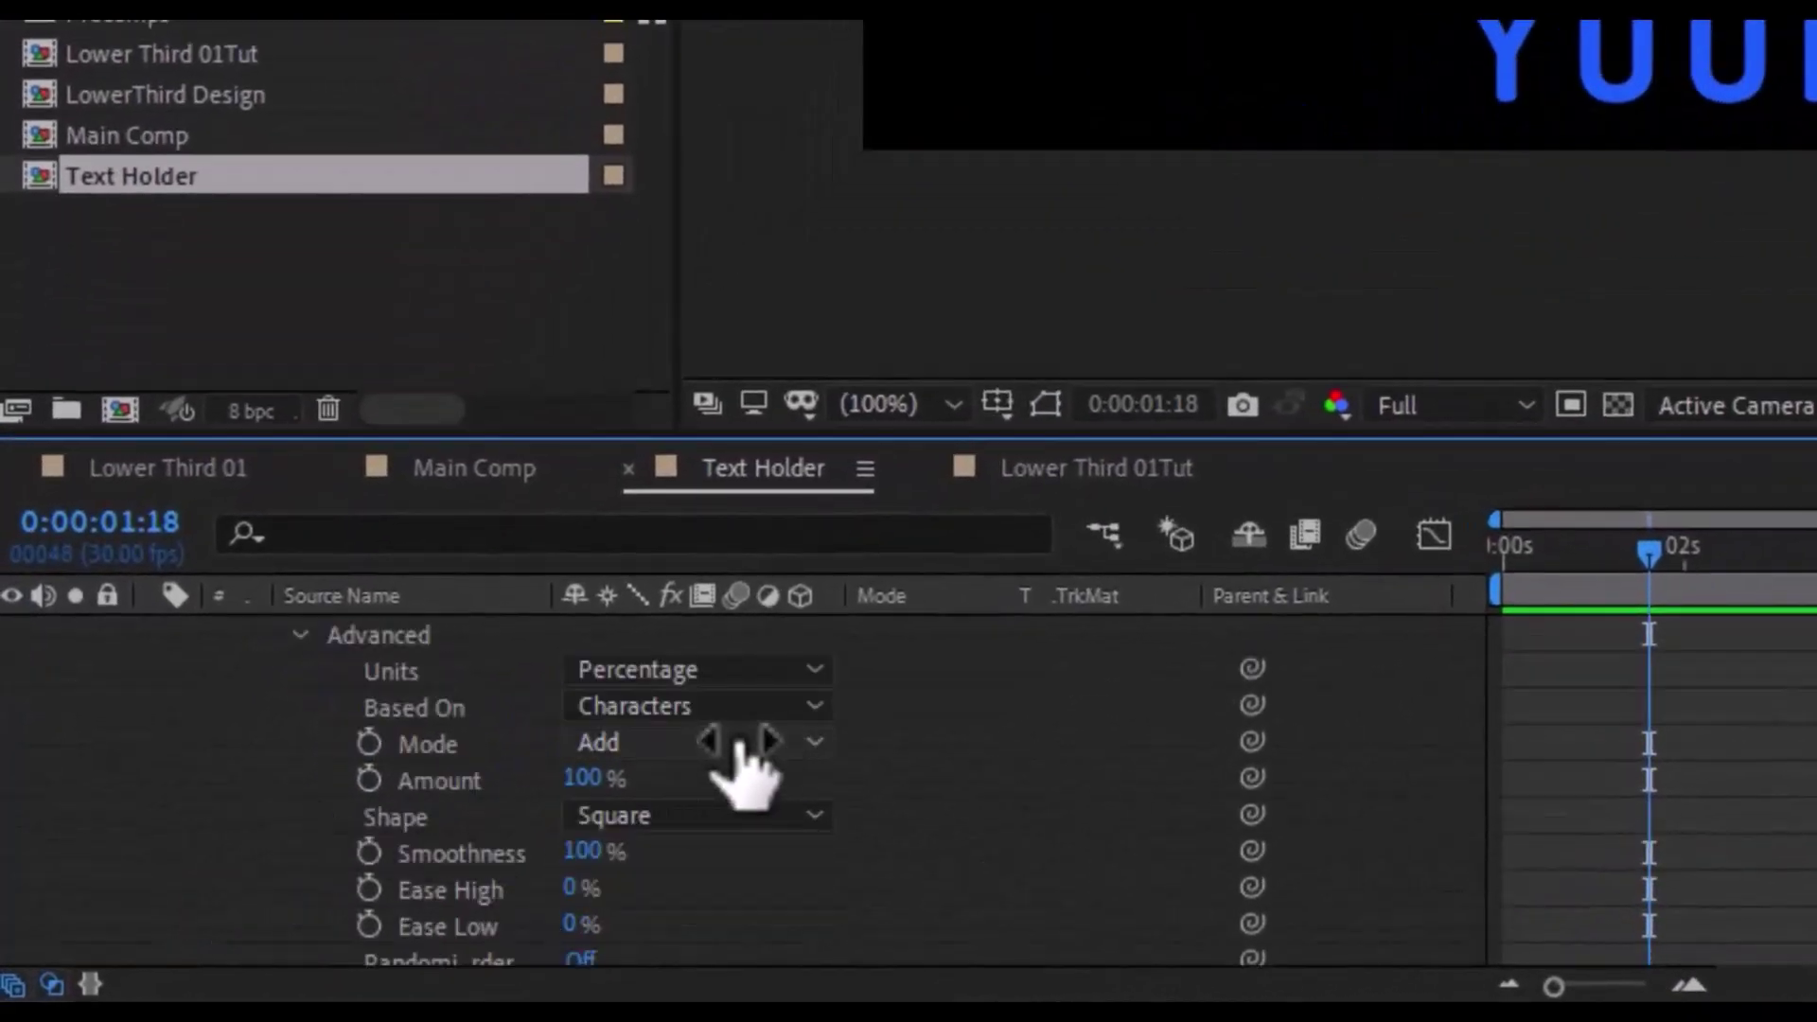
left_click(731, 750)
left_click(1008, 785)
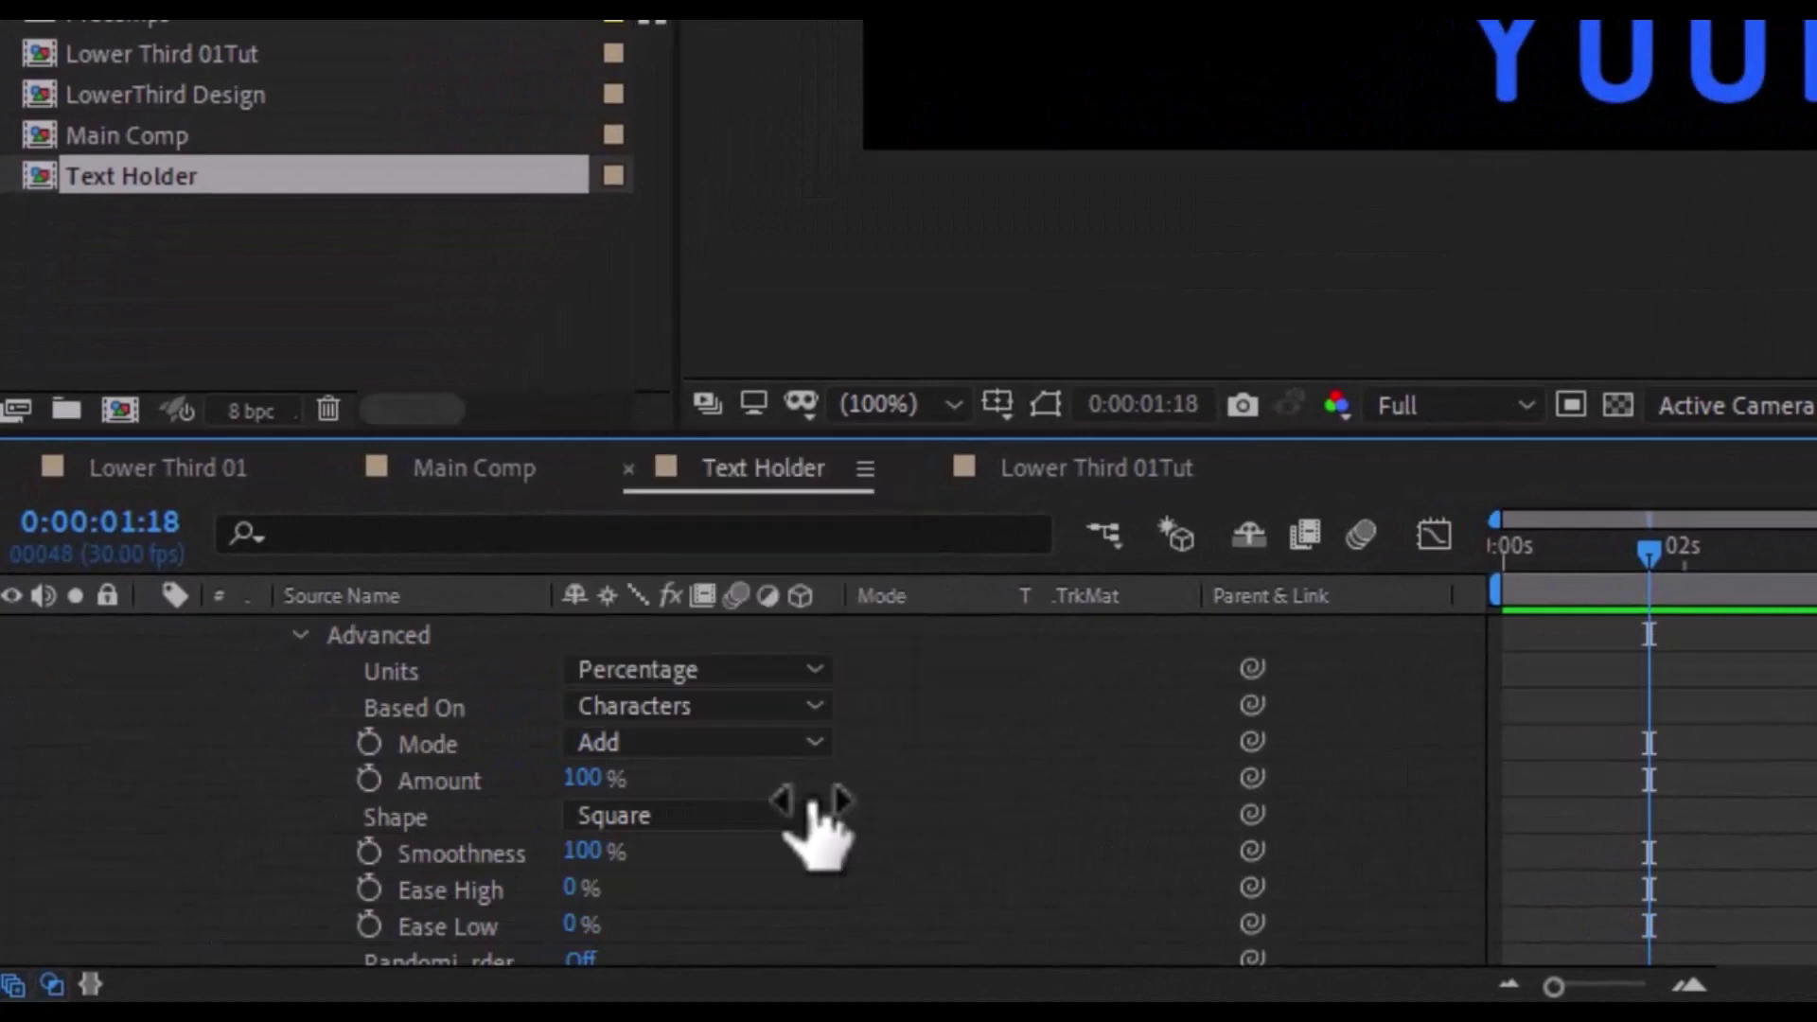
left_click(737, 710)
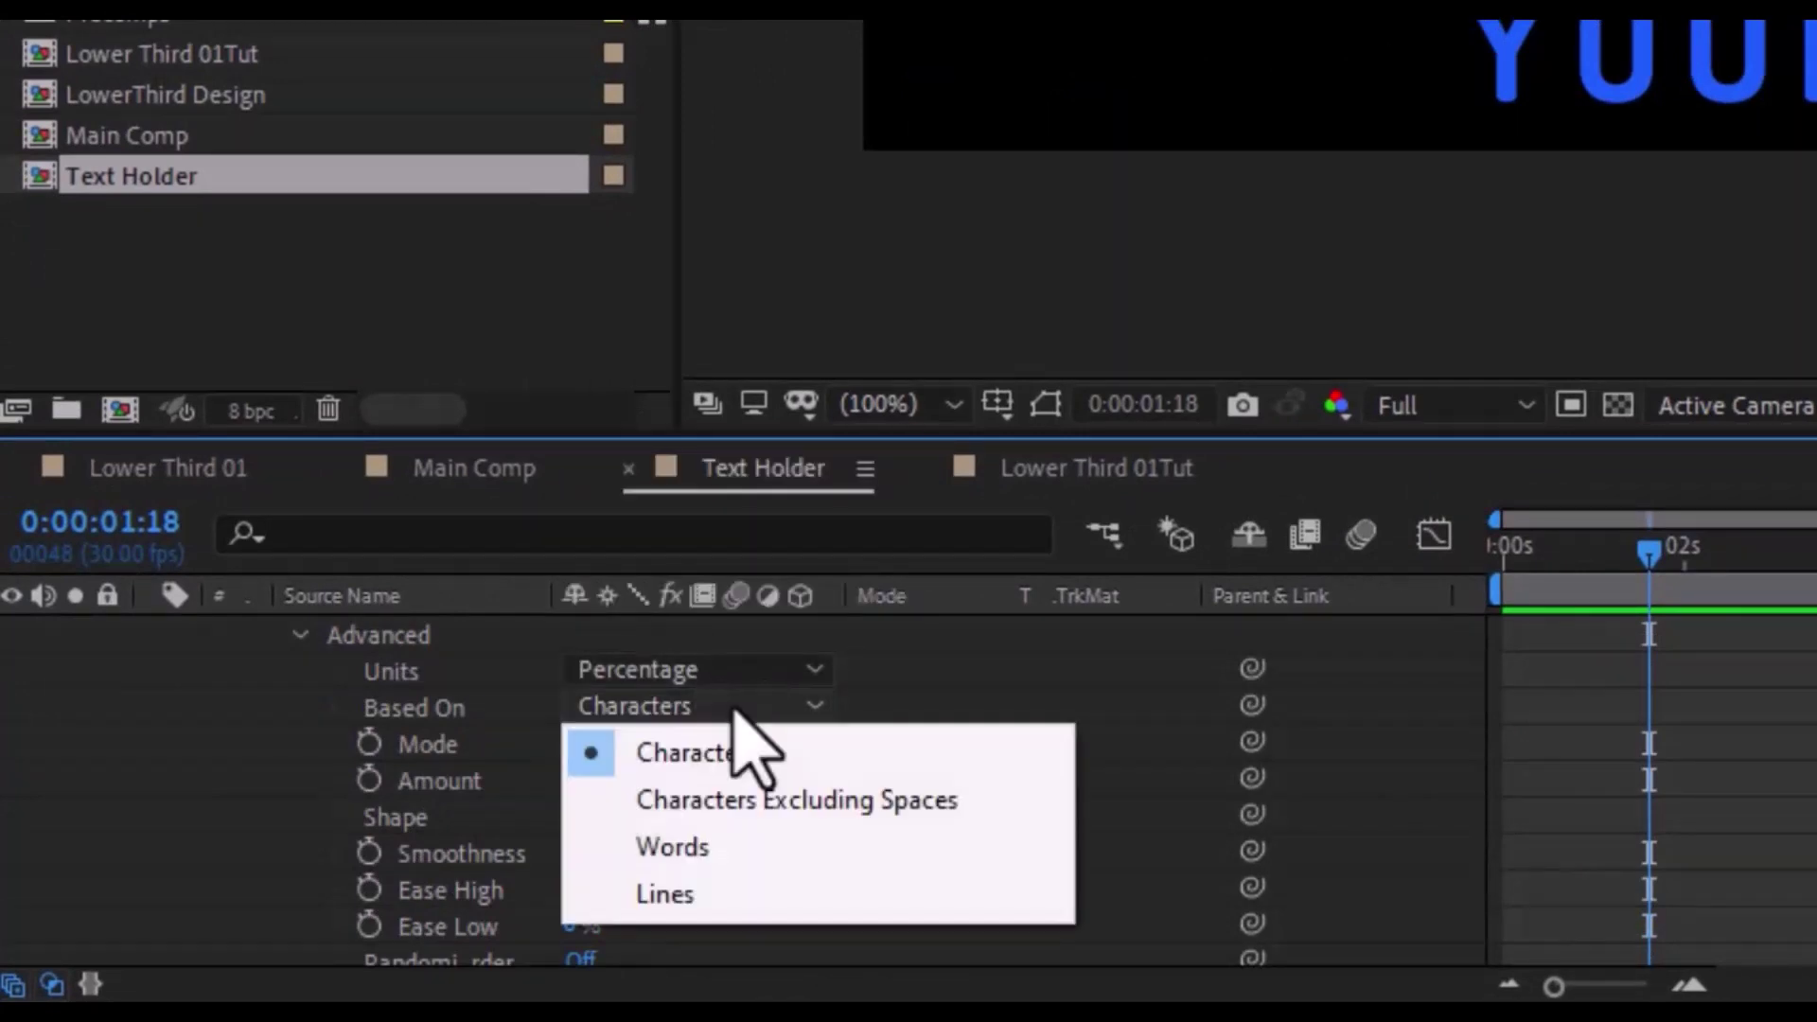
left_click(689, 906)
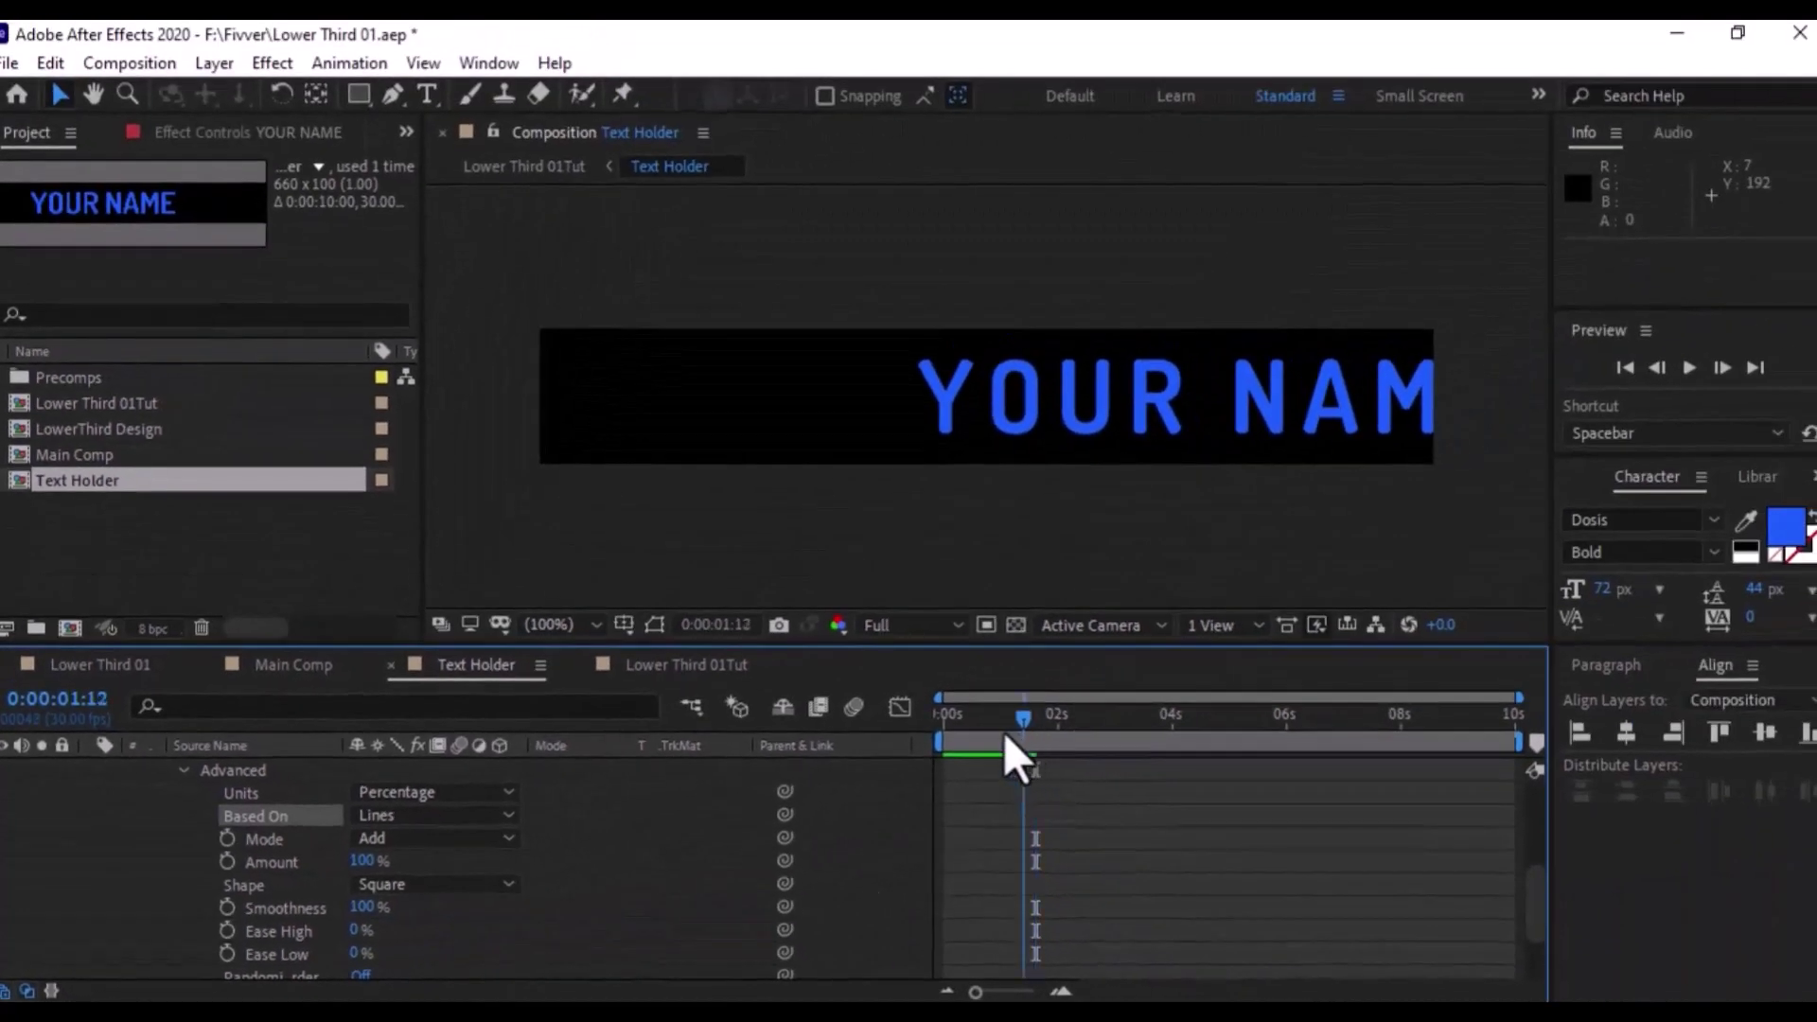
Preview the text animation and raise Tracking Amount from 10 to 23
left_click_drag(1003, 732, 980, 731)
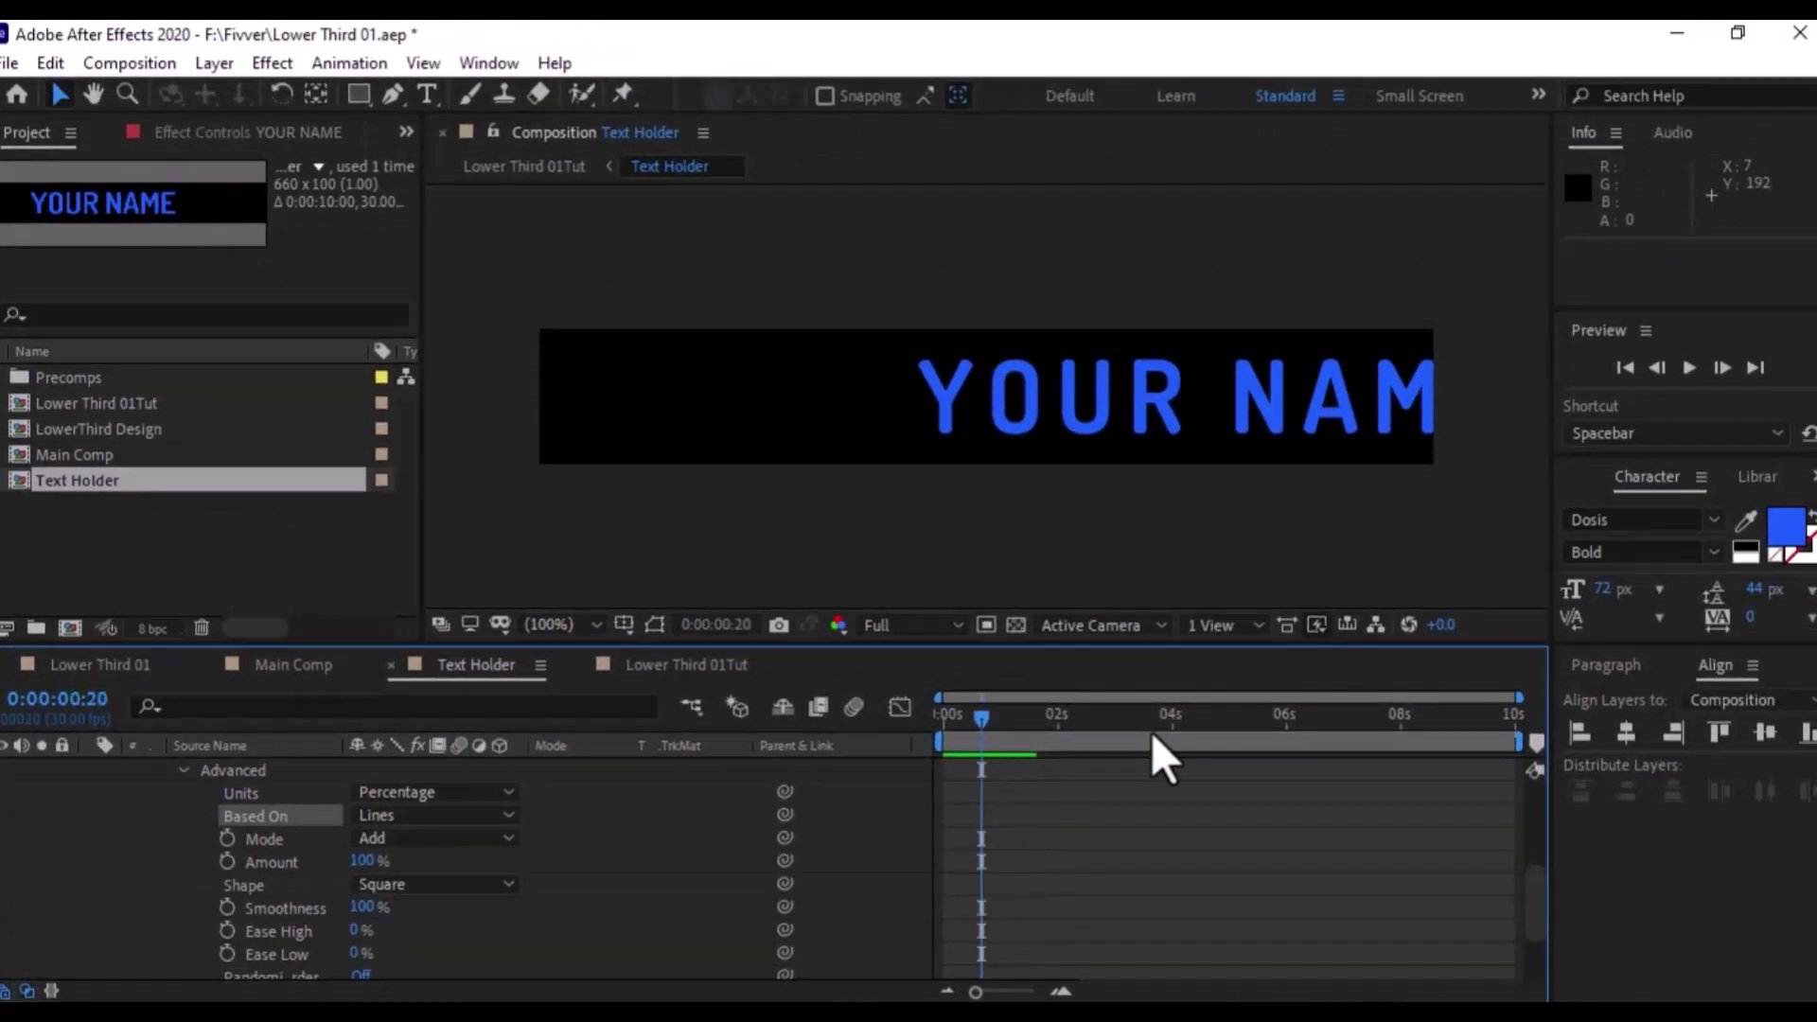
key("space")
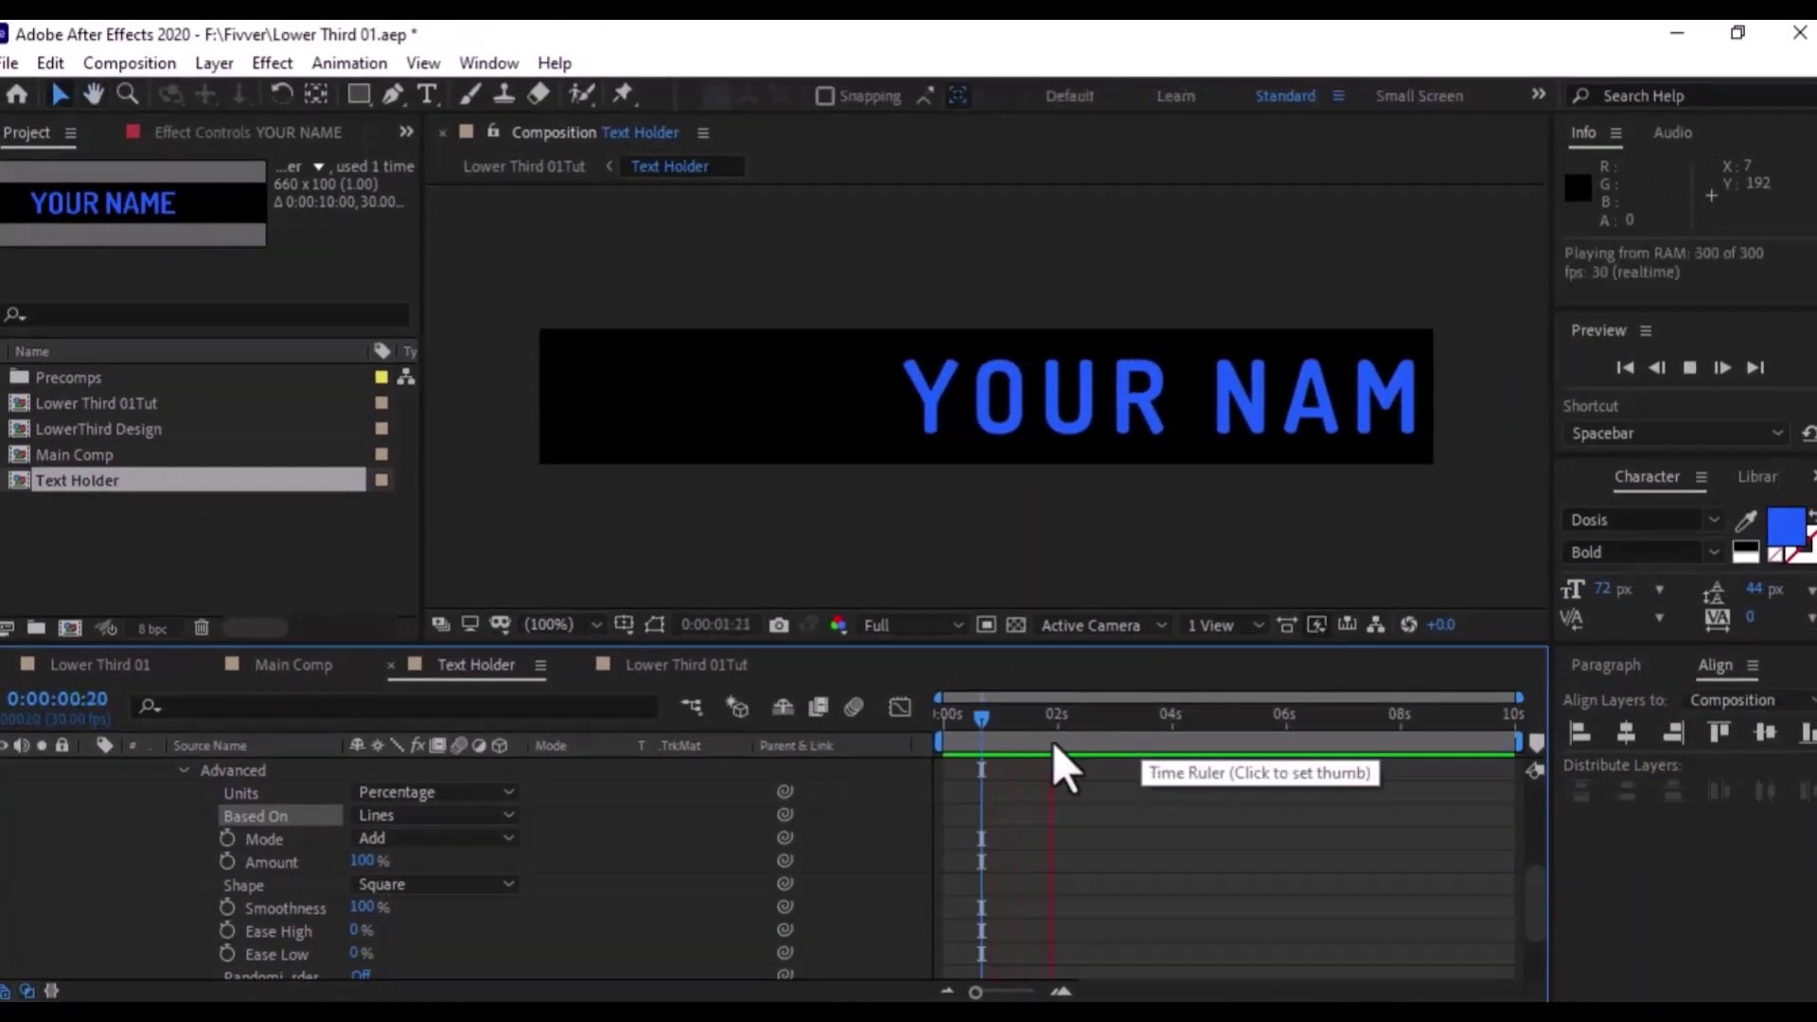
key("space")
left_click_drag(1036, 713, 1164, 713)
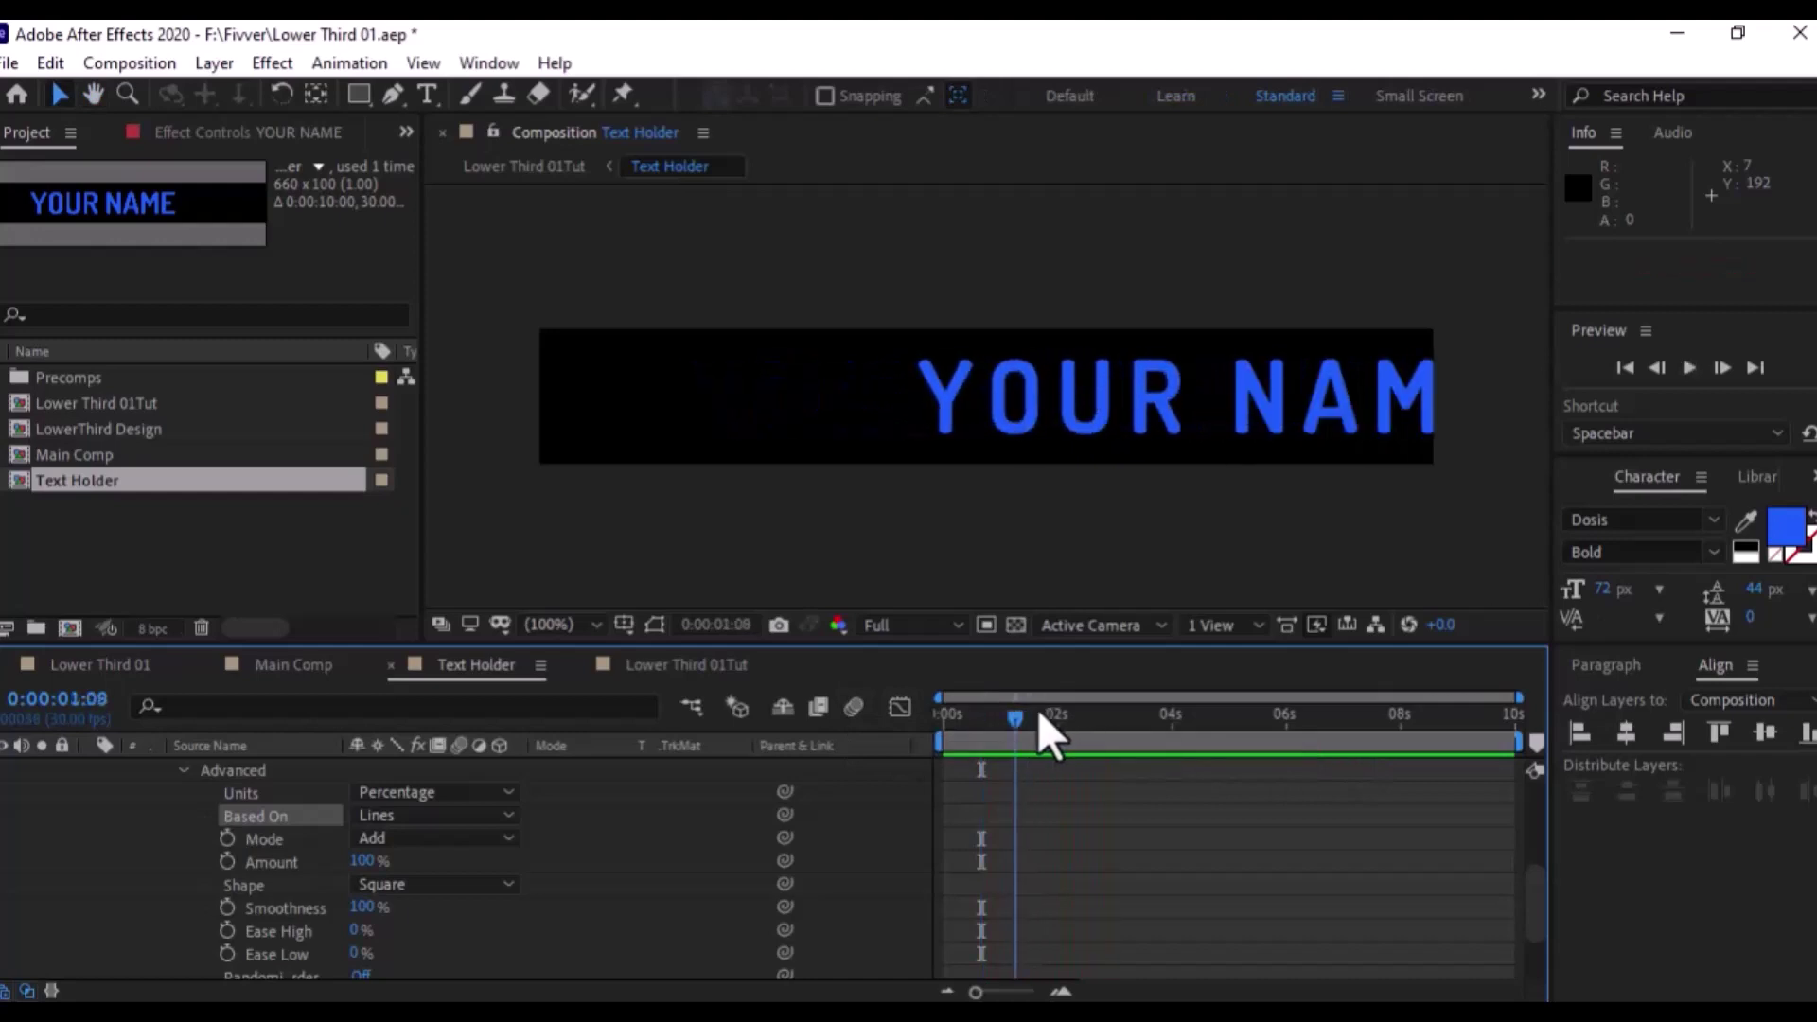
scroll(539, 936, "down", 4)
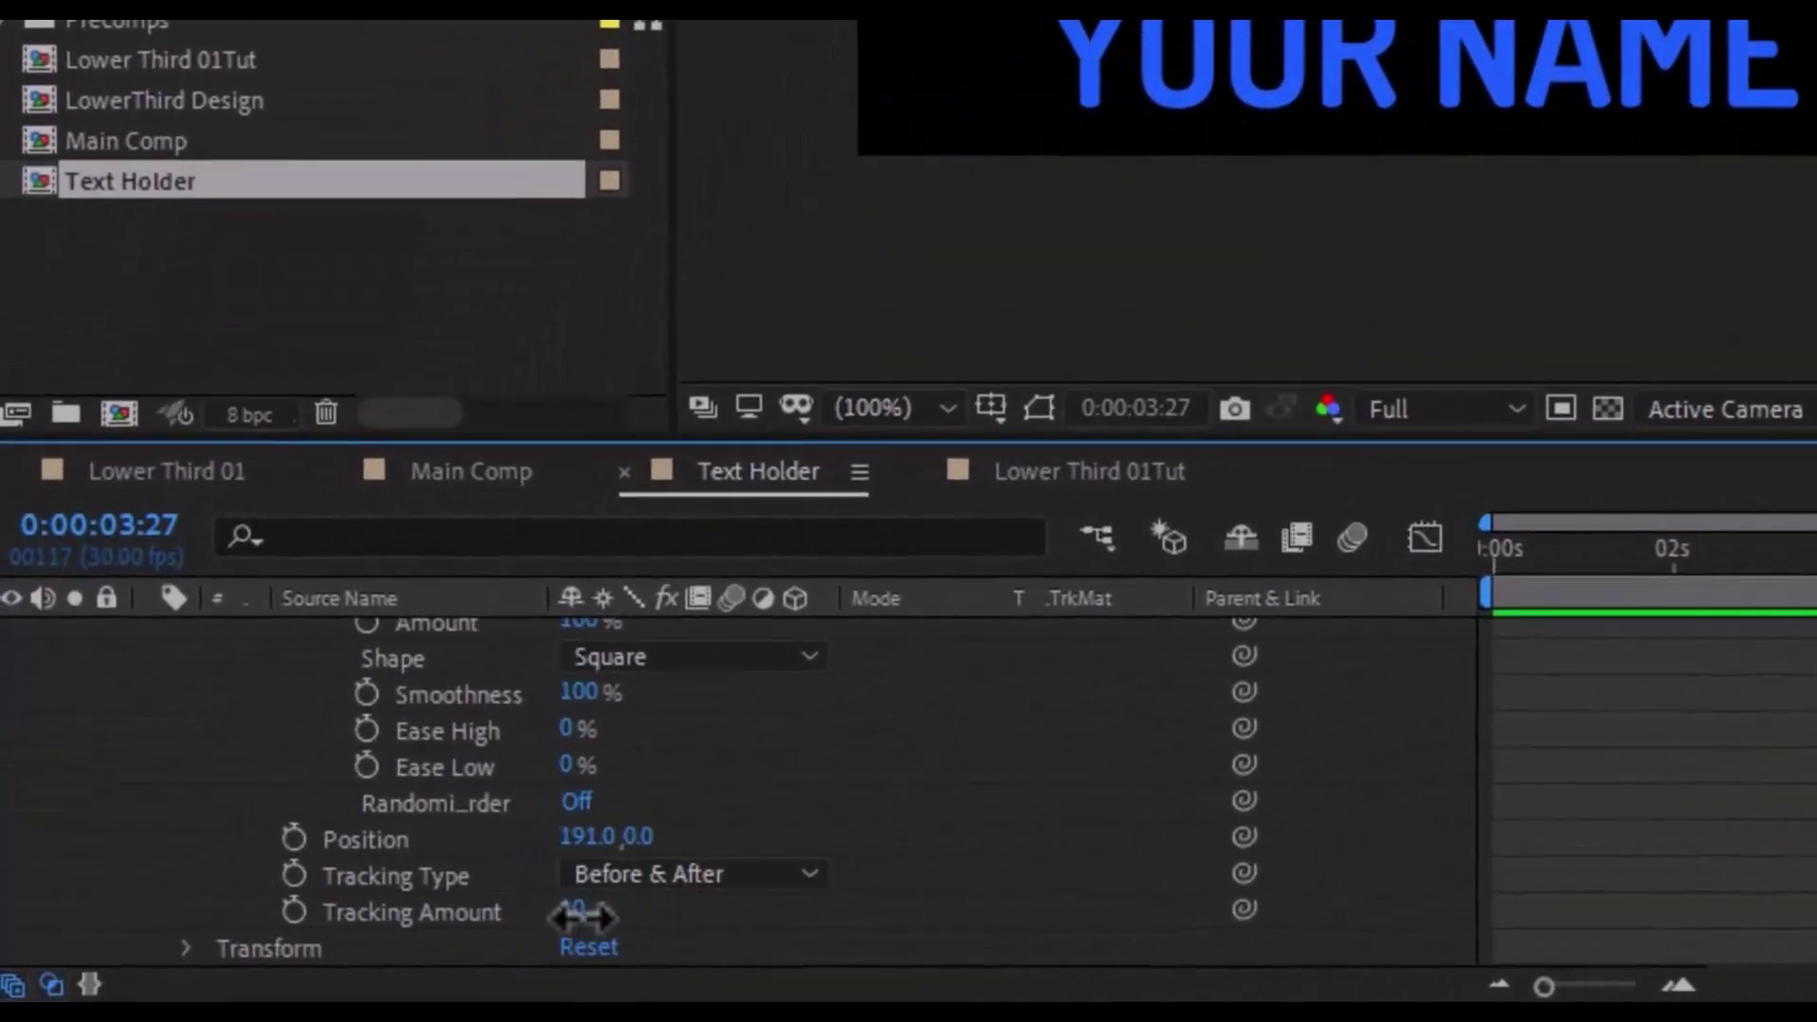
left_click_drag(582, 916, 598, 912)
mouse_move(1790, 550)
left_mouse_down()
mouse_move(1675, 545)
mouse_move(1168, 717)
mouse_move(1047, 722)
mouse_move(1338, 738)
left_mouse_up()
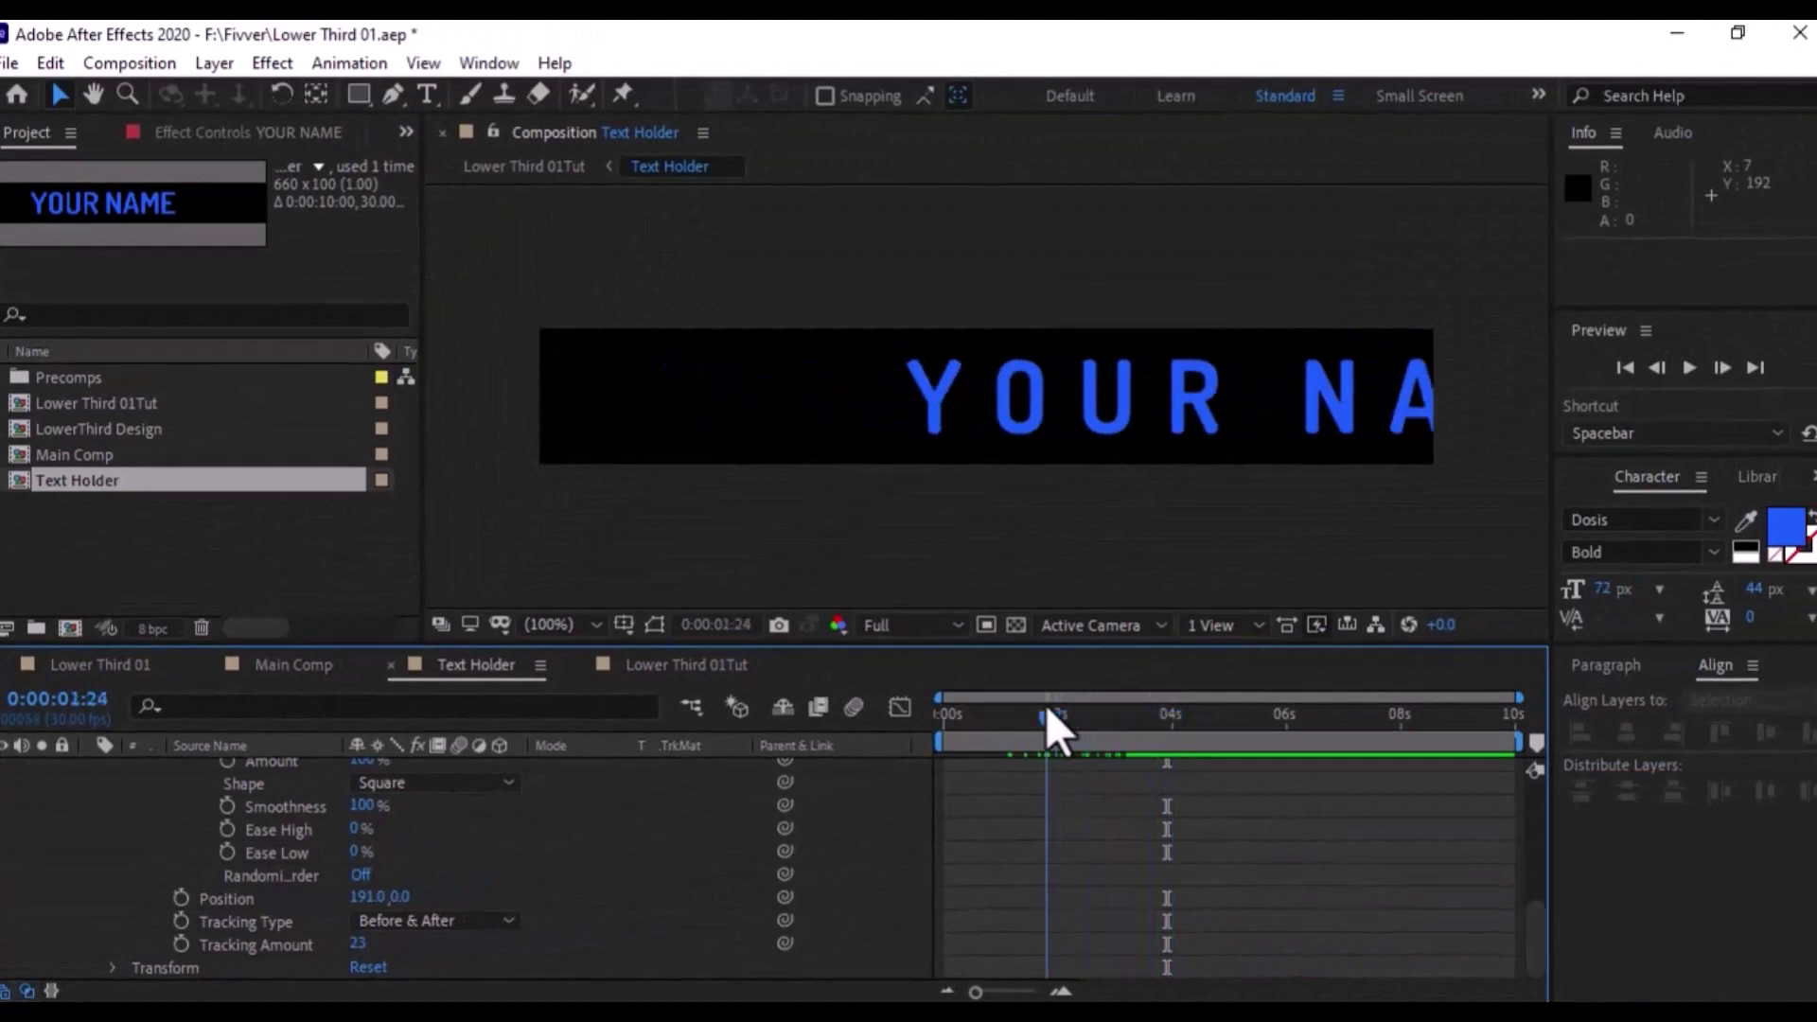
Shift the Text Holder layer about 79 px right in Lower Third 01Tut
left_click(686, 664)
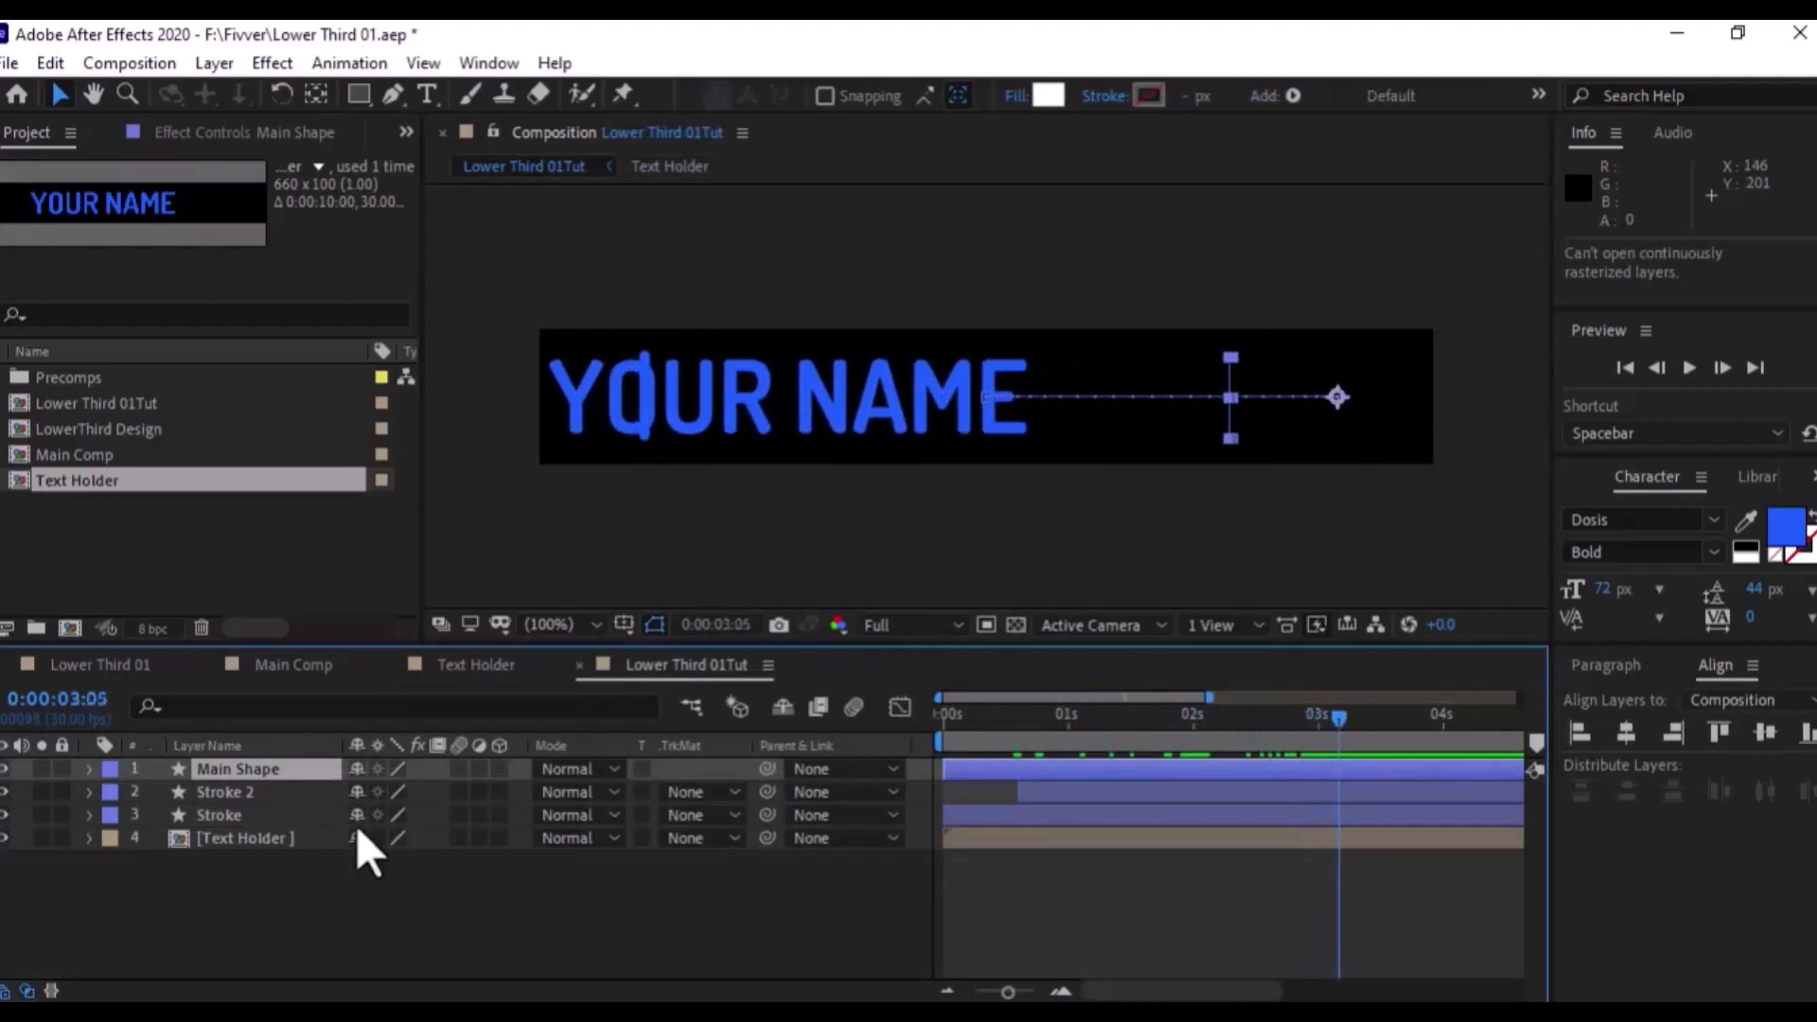
left_click(236, 837)
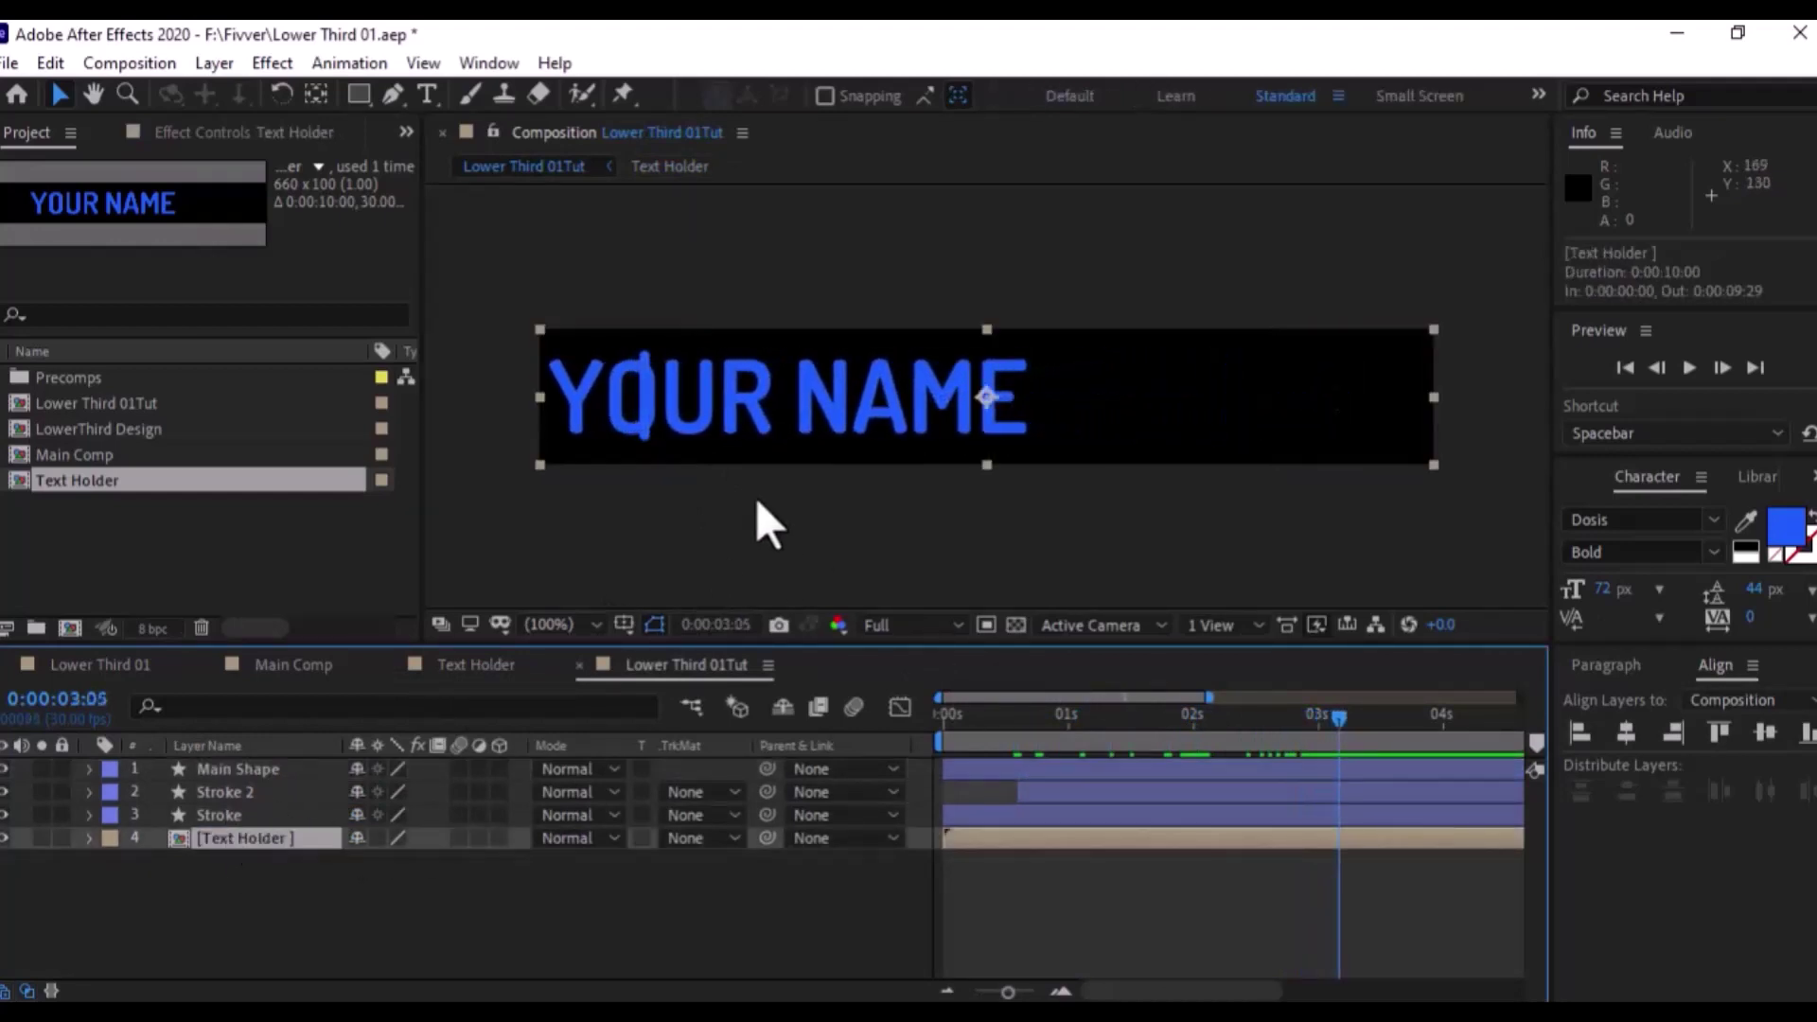
left_click_drag(780, 416, 889, 417)
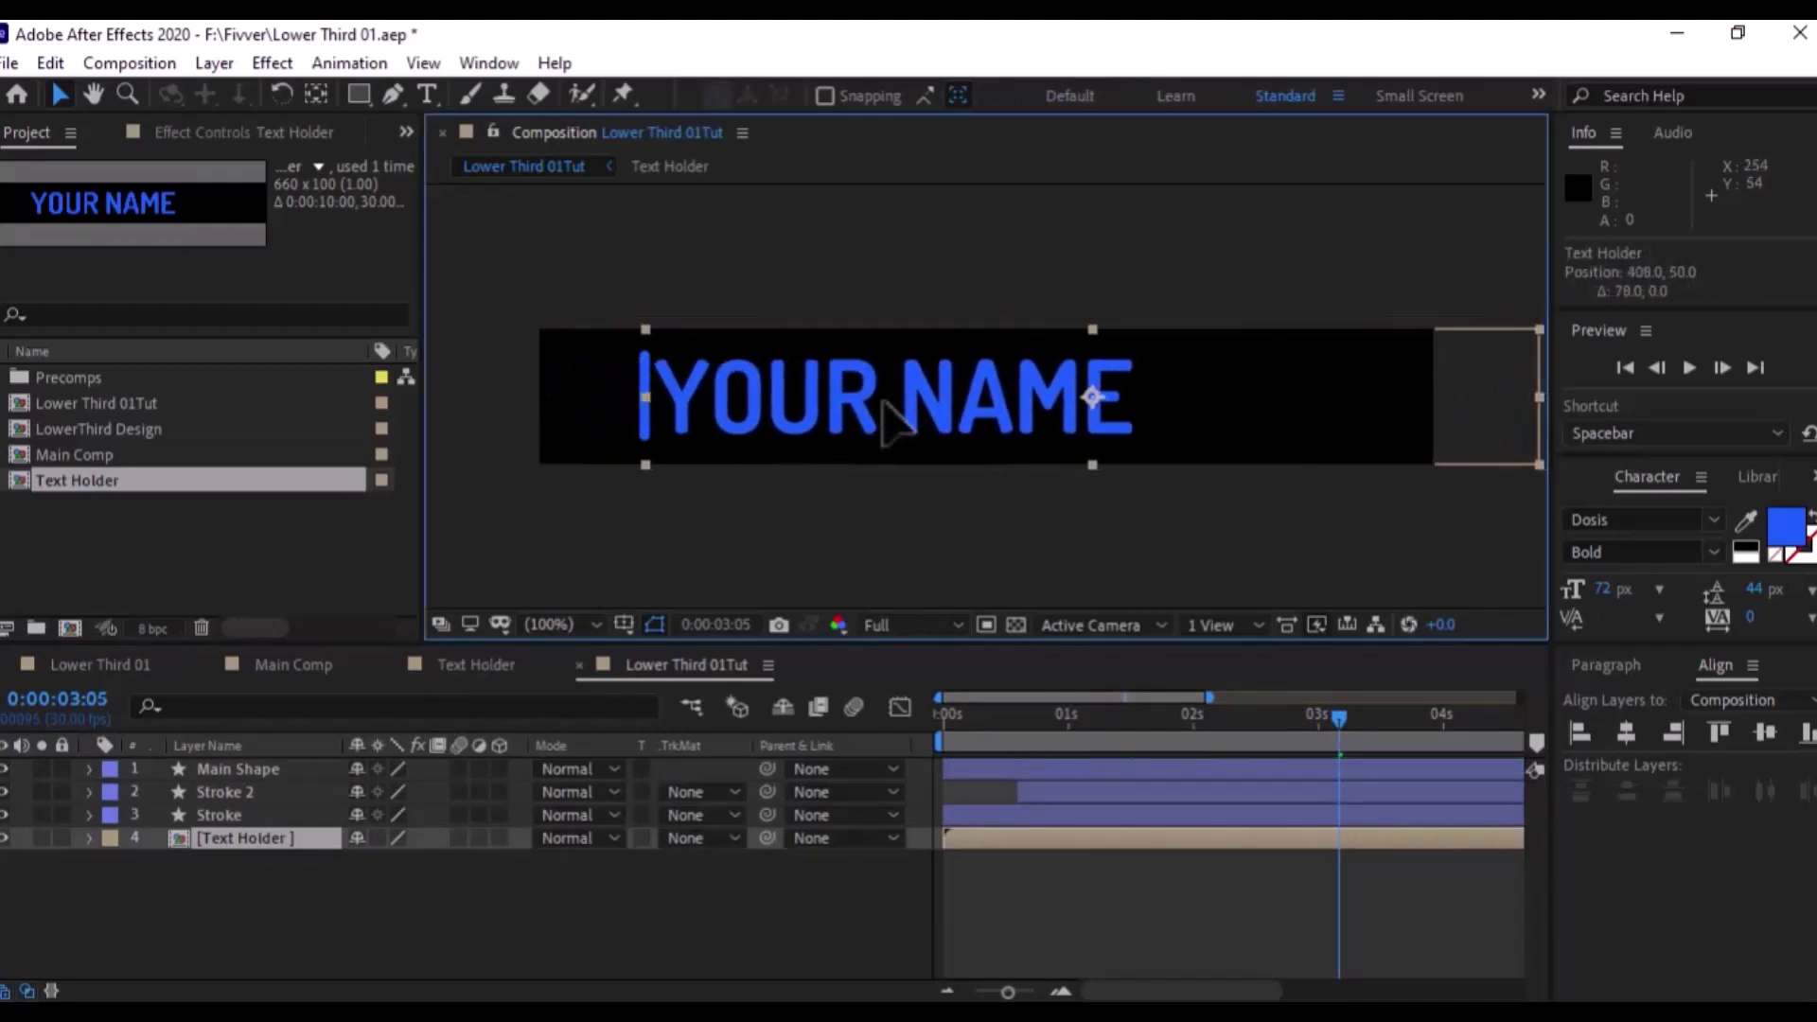
left_click_drag(883, 401, 883, 405)
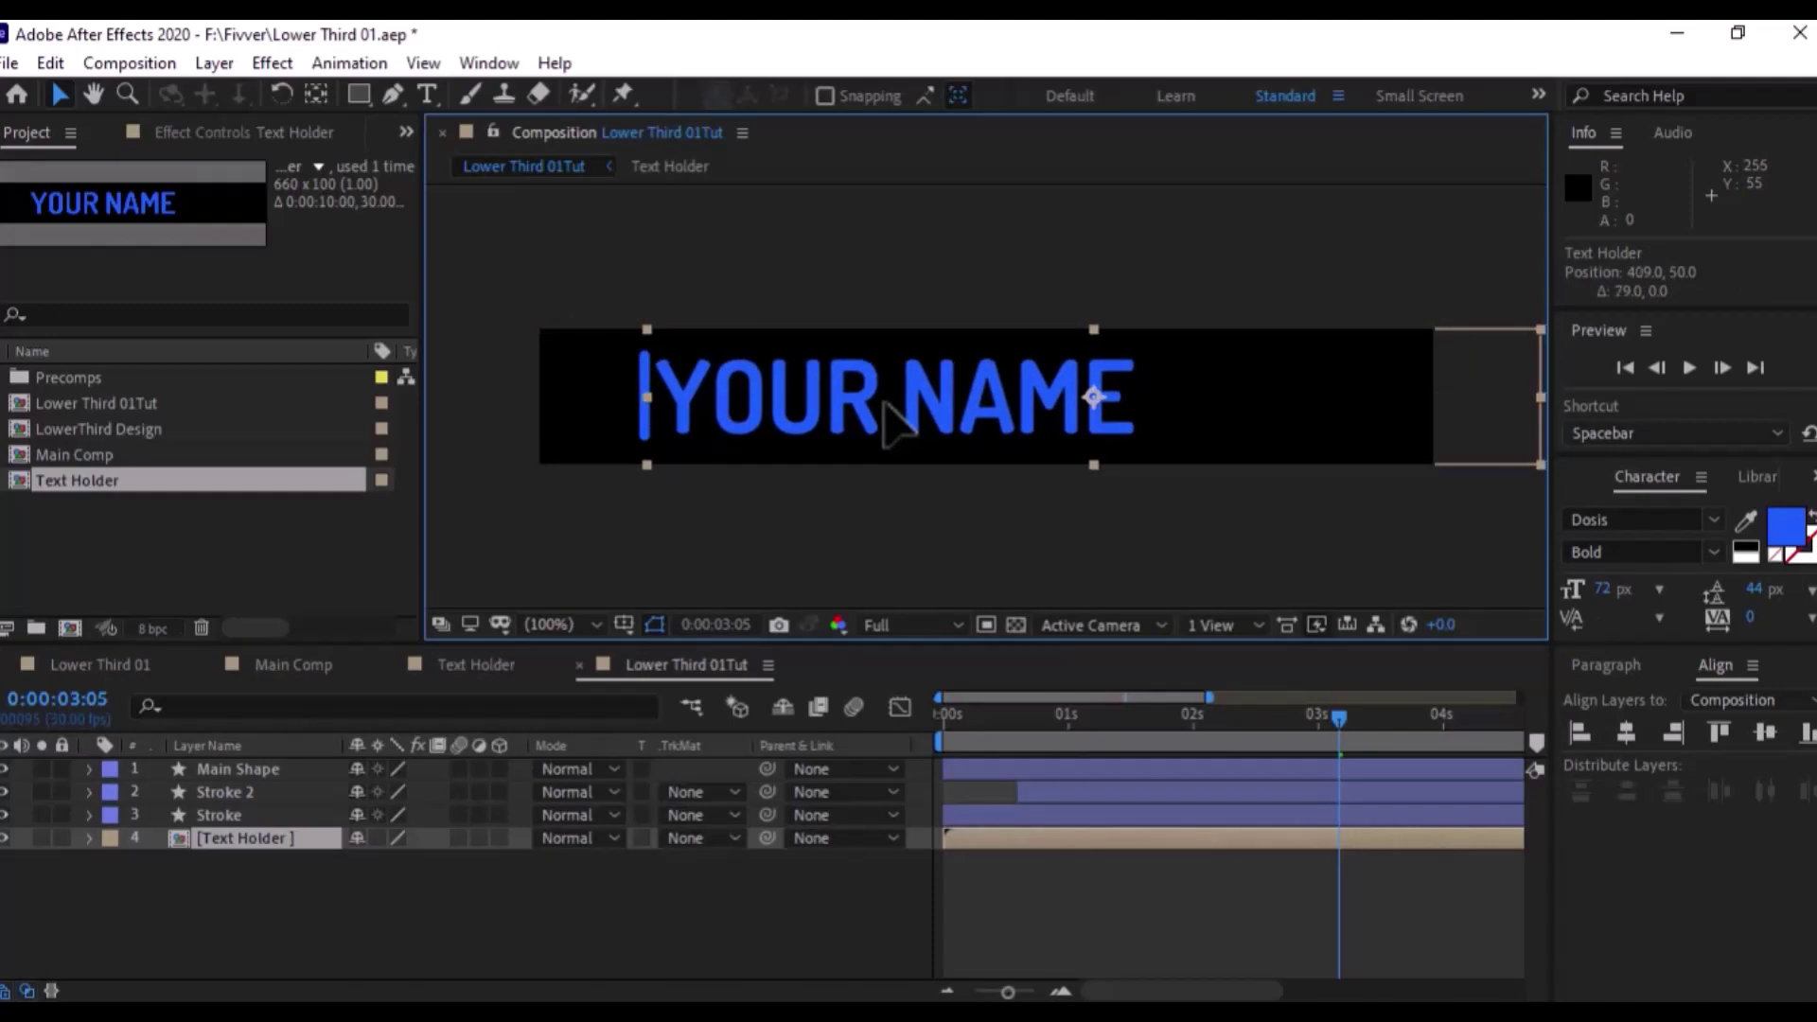
Scrub to about 2:01 and duplicate the Main Shape layer
left_click_drag(947, 731, 1024, 717)
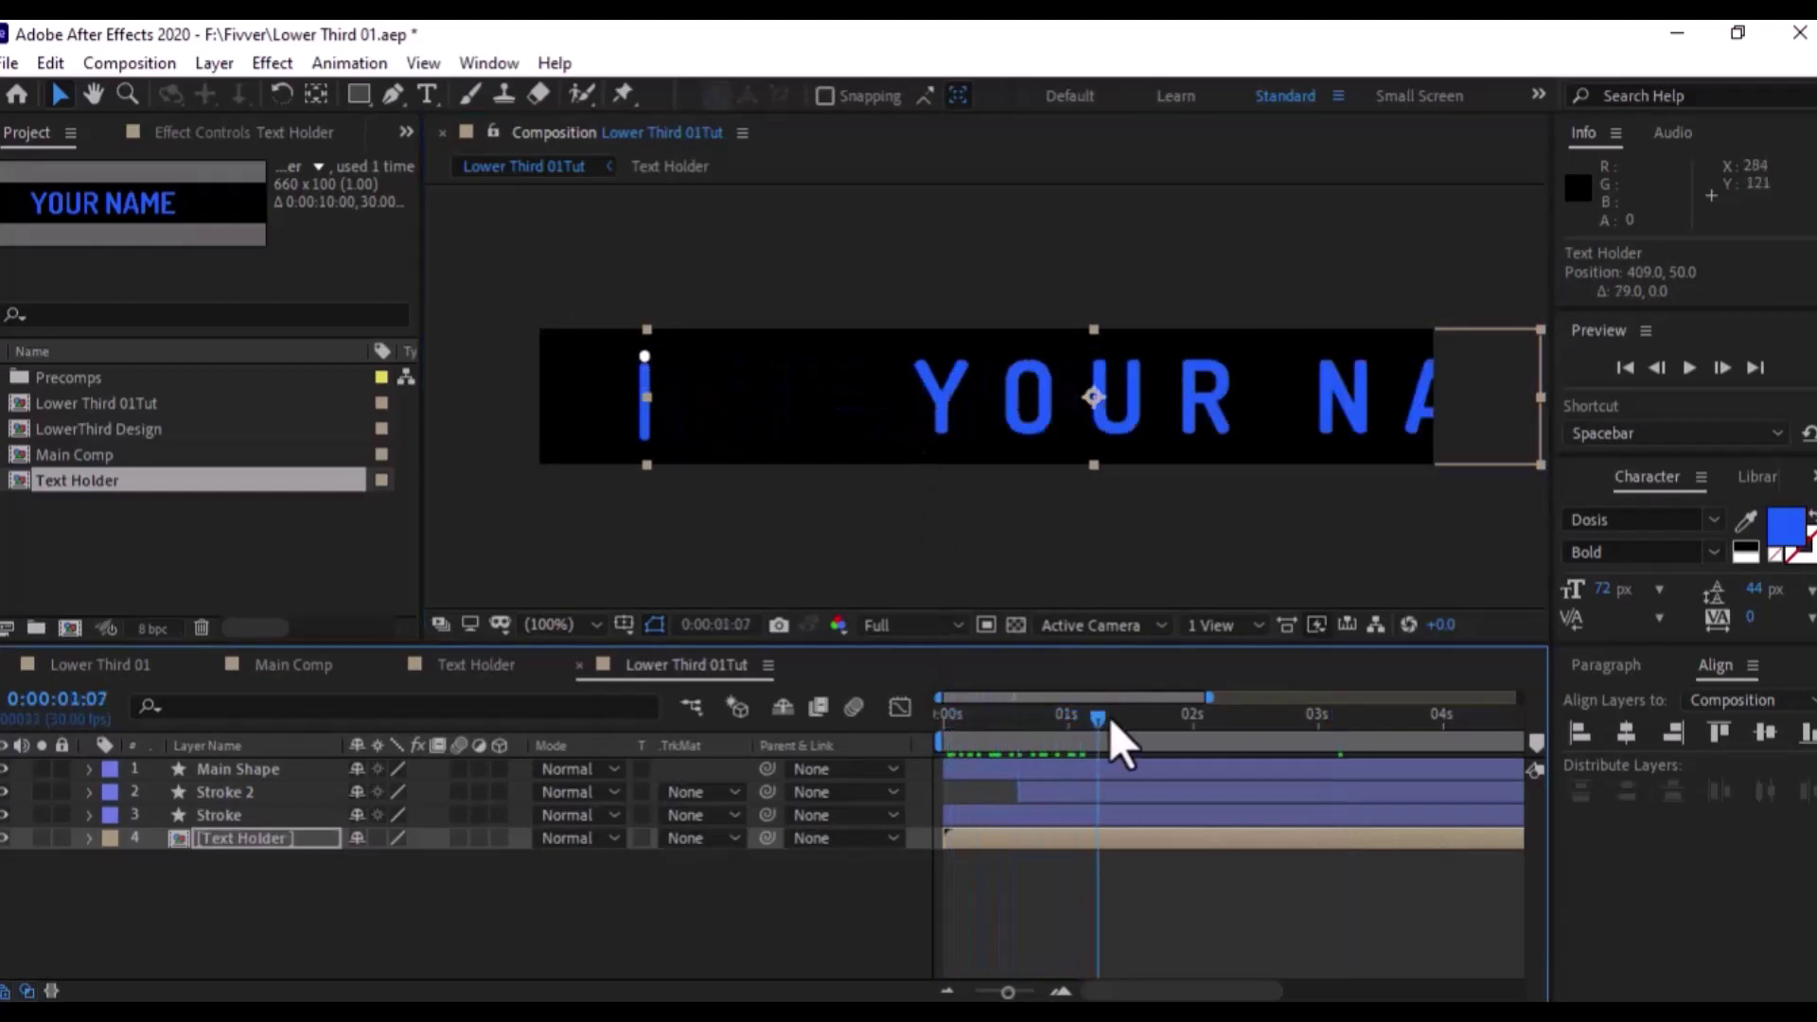
left_click_drag(1152, 717, 1196, 717)
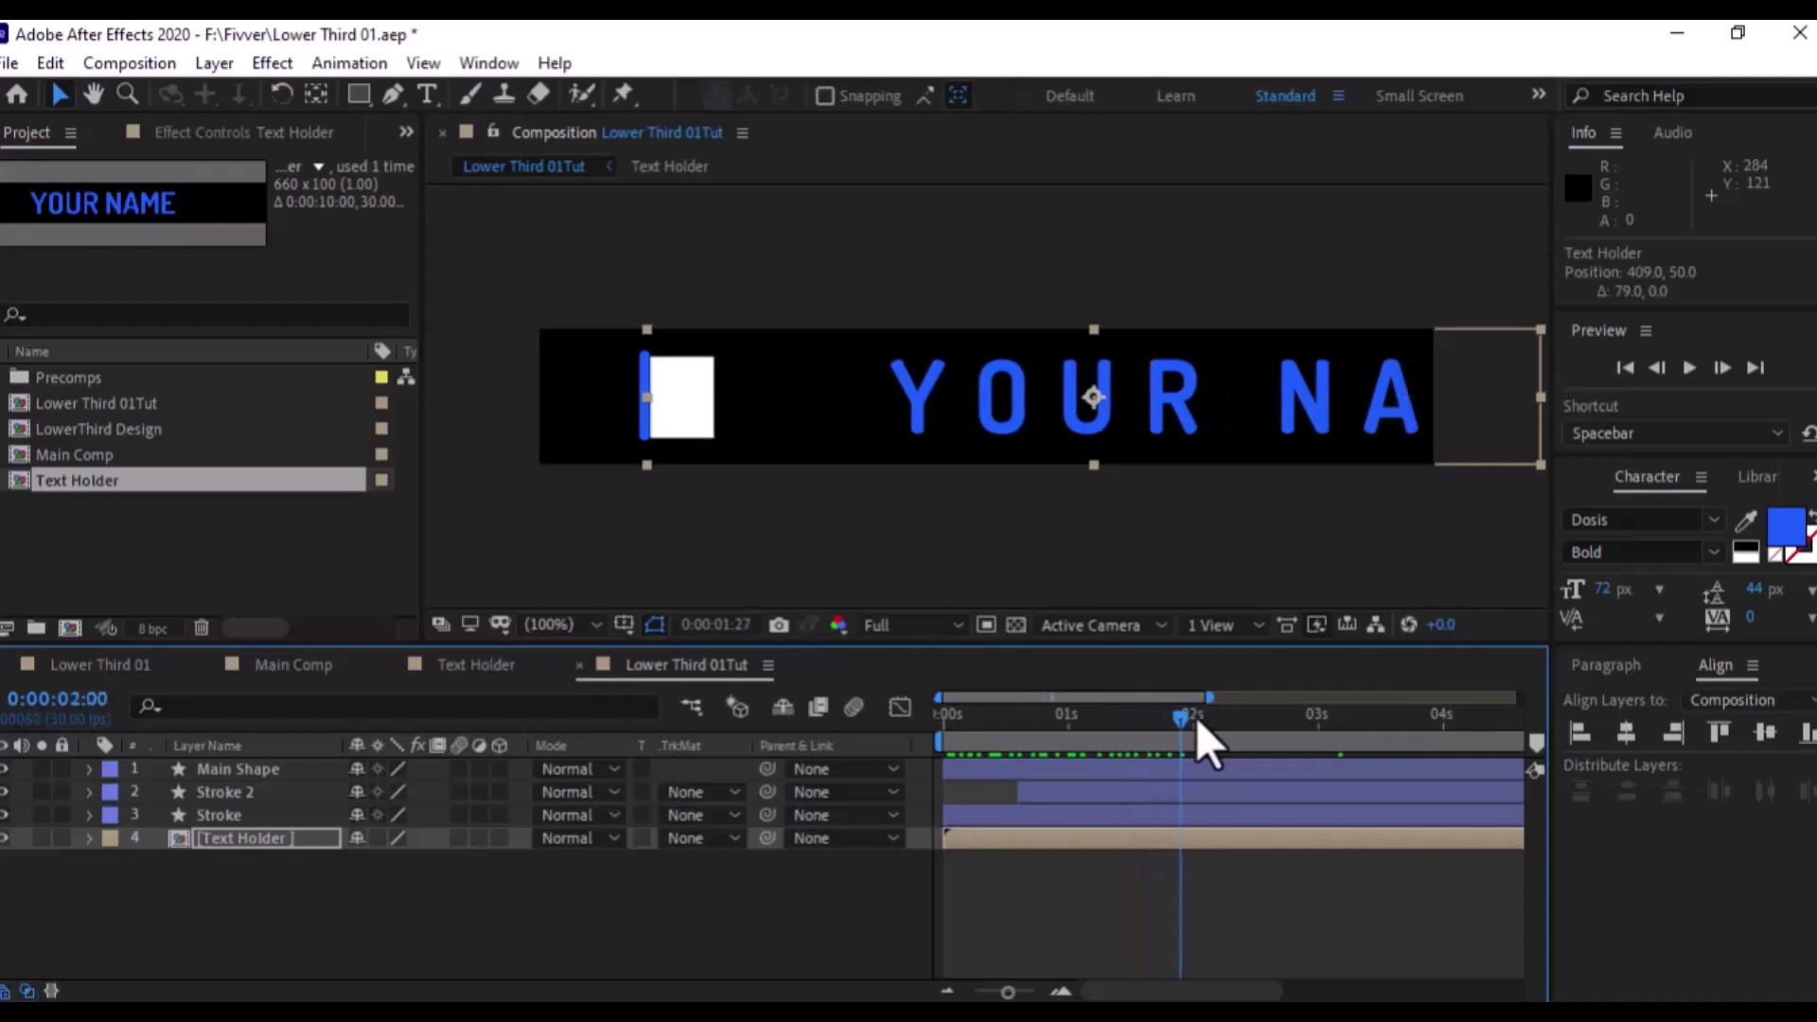
left_click(271, 766)
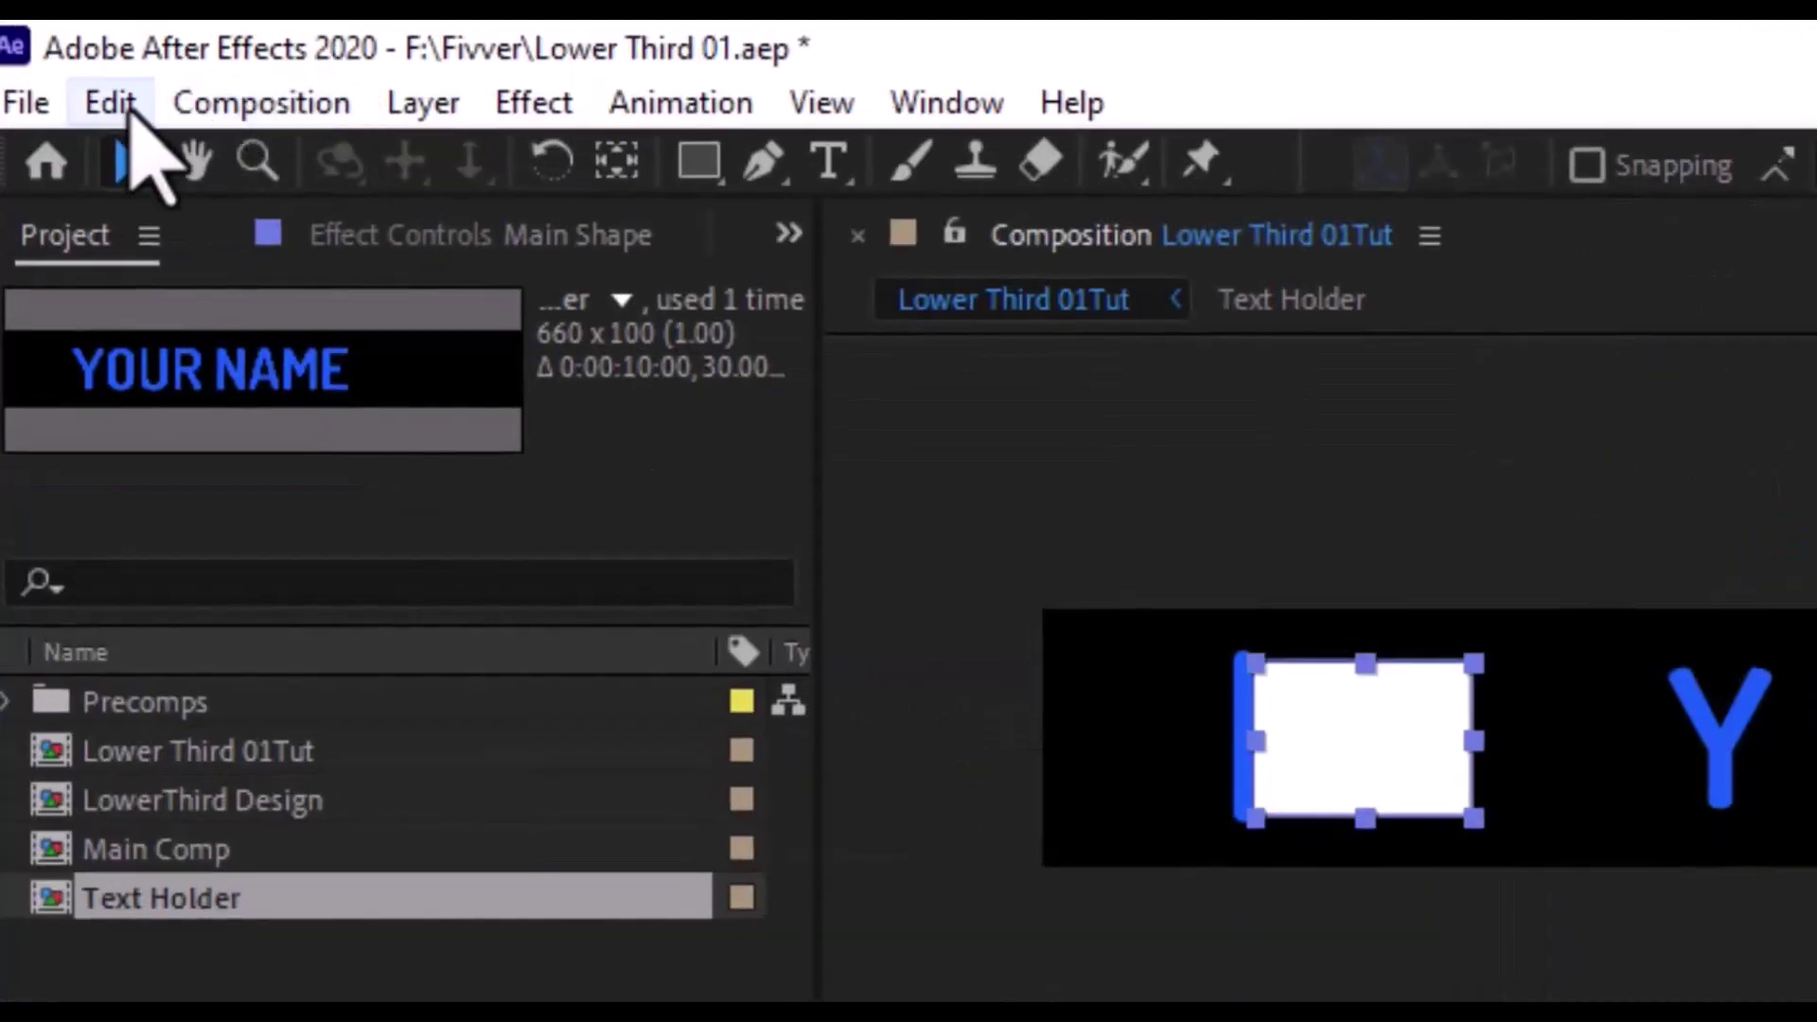
left_click(130, 107)
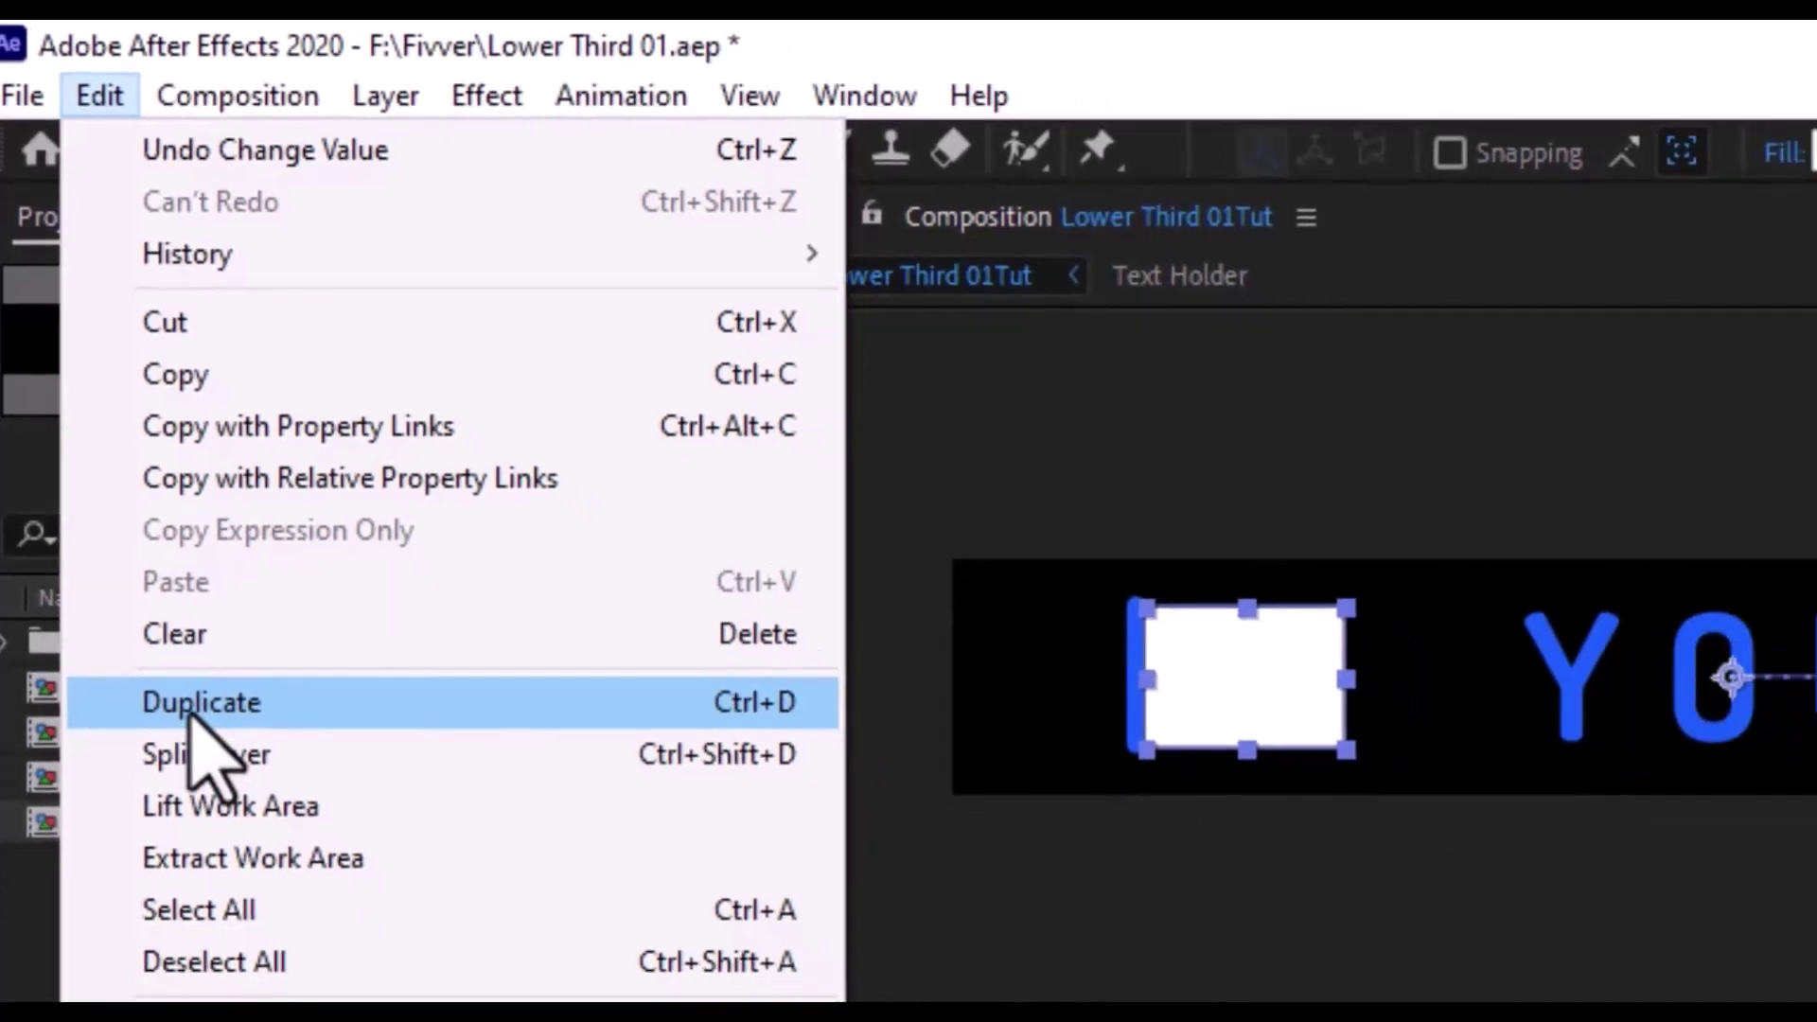
left_click(214, 768)
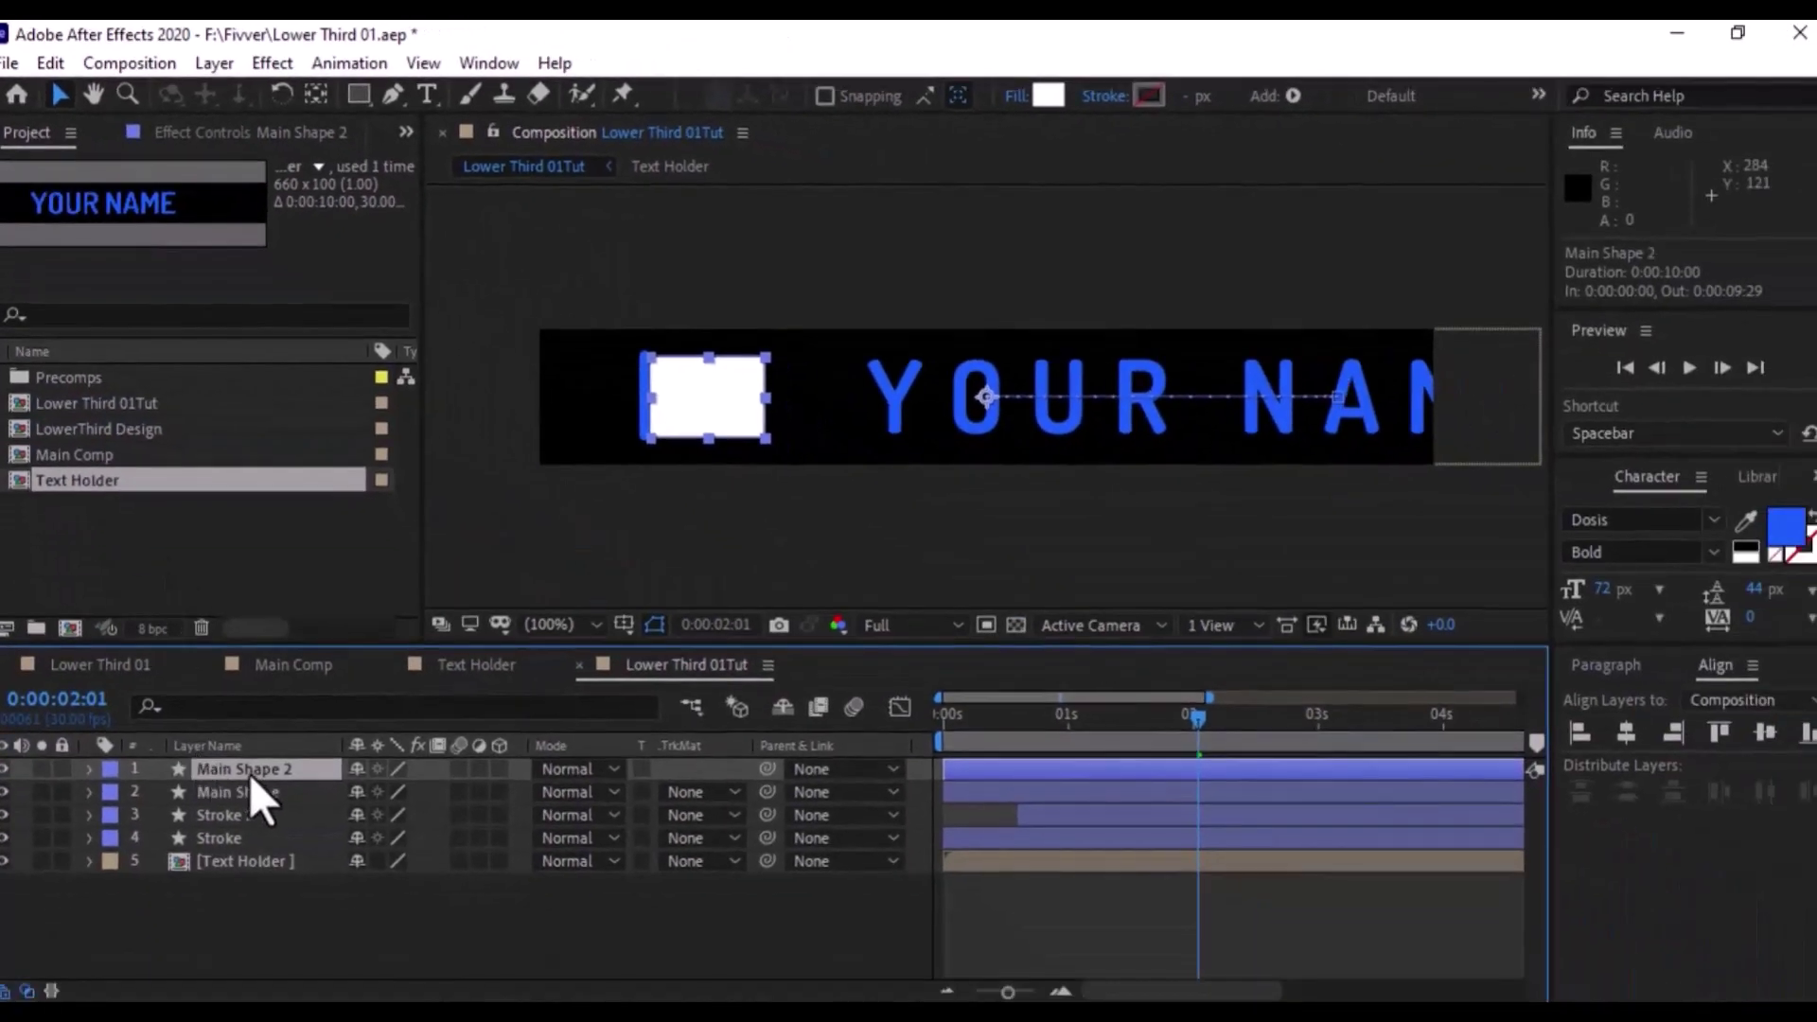
Rename the duplicate to Mask and move it directly above Text Holder
right_click(246, 774)
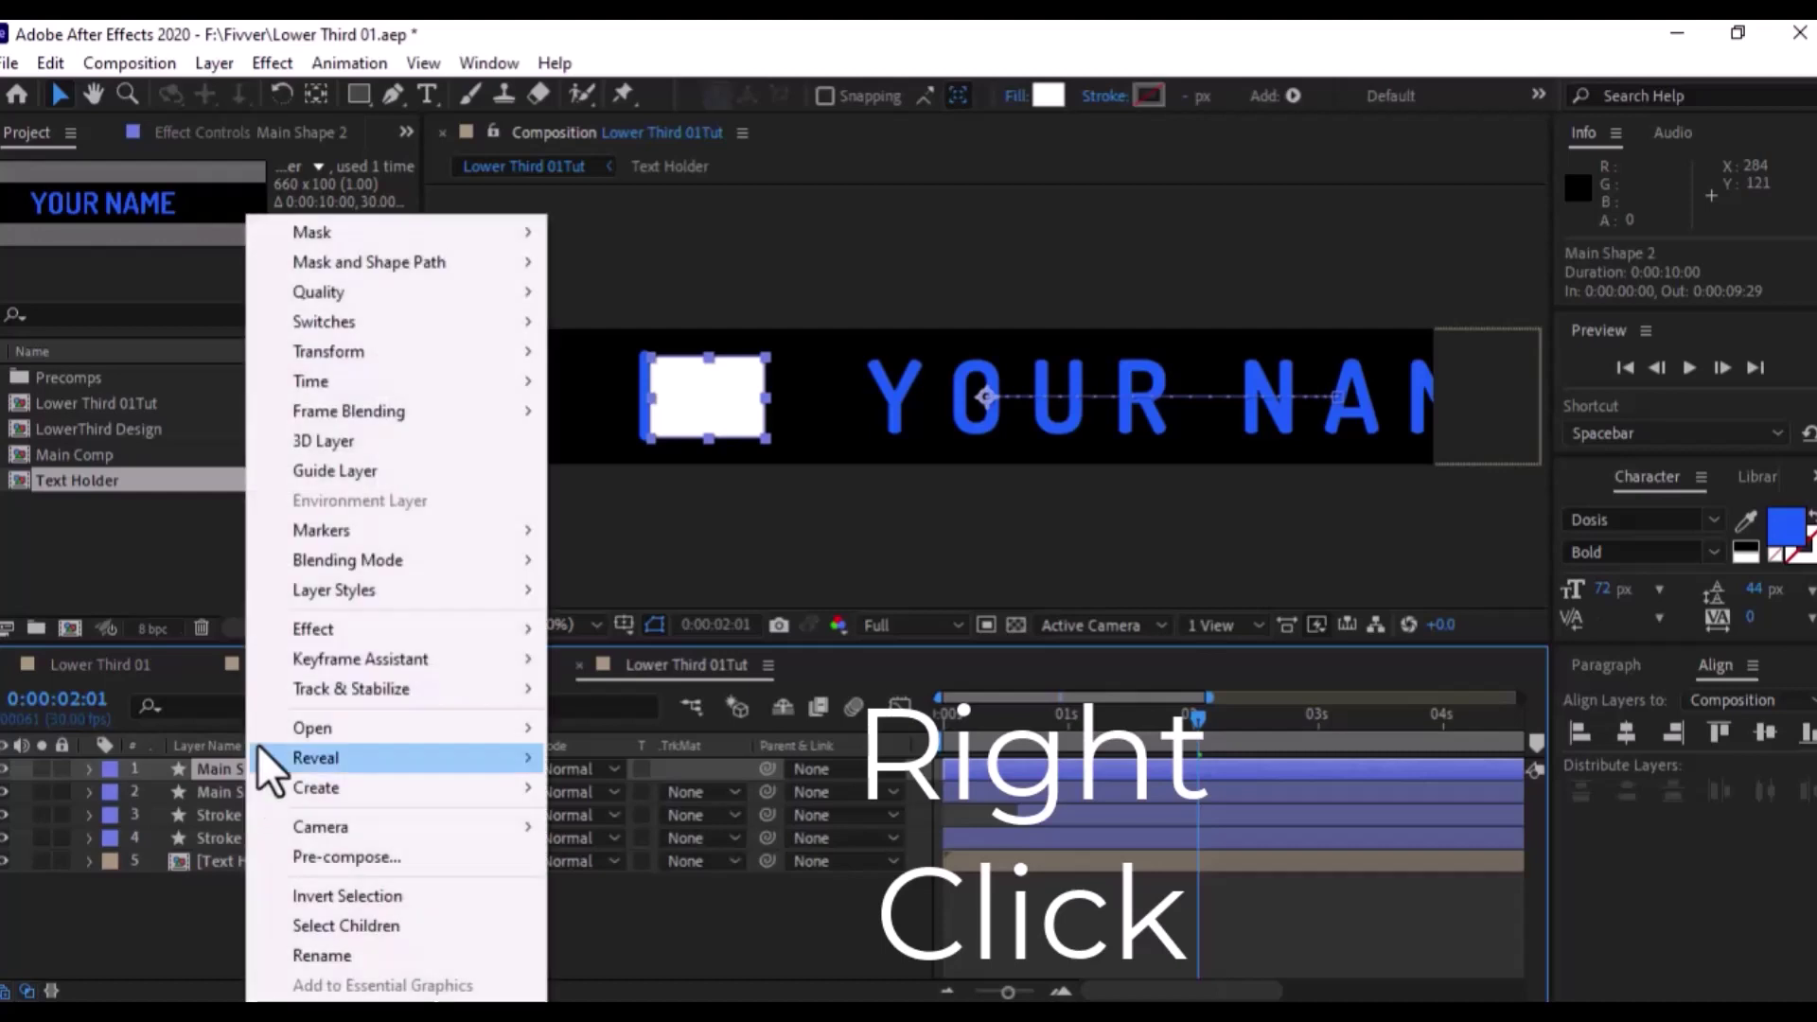
left_click(322, 958)
left_click(254, 776)
type("M")
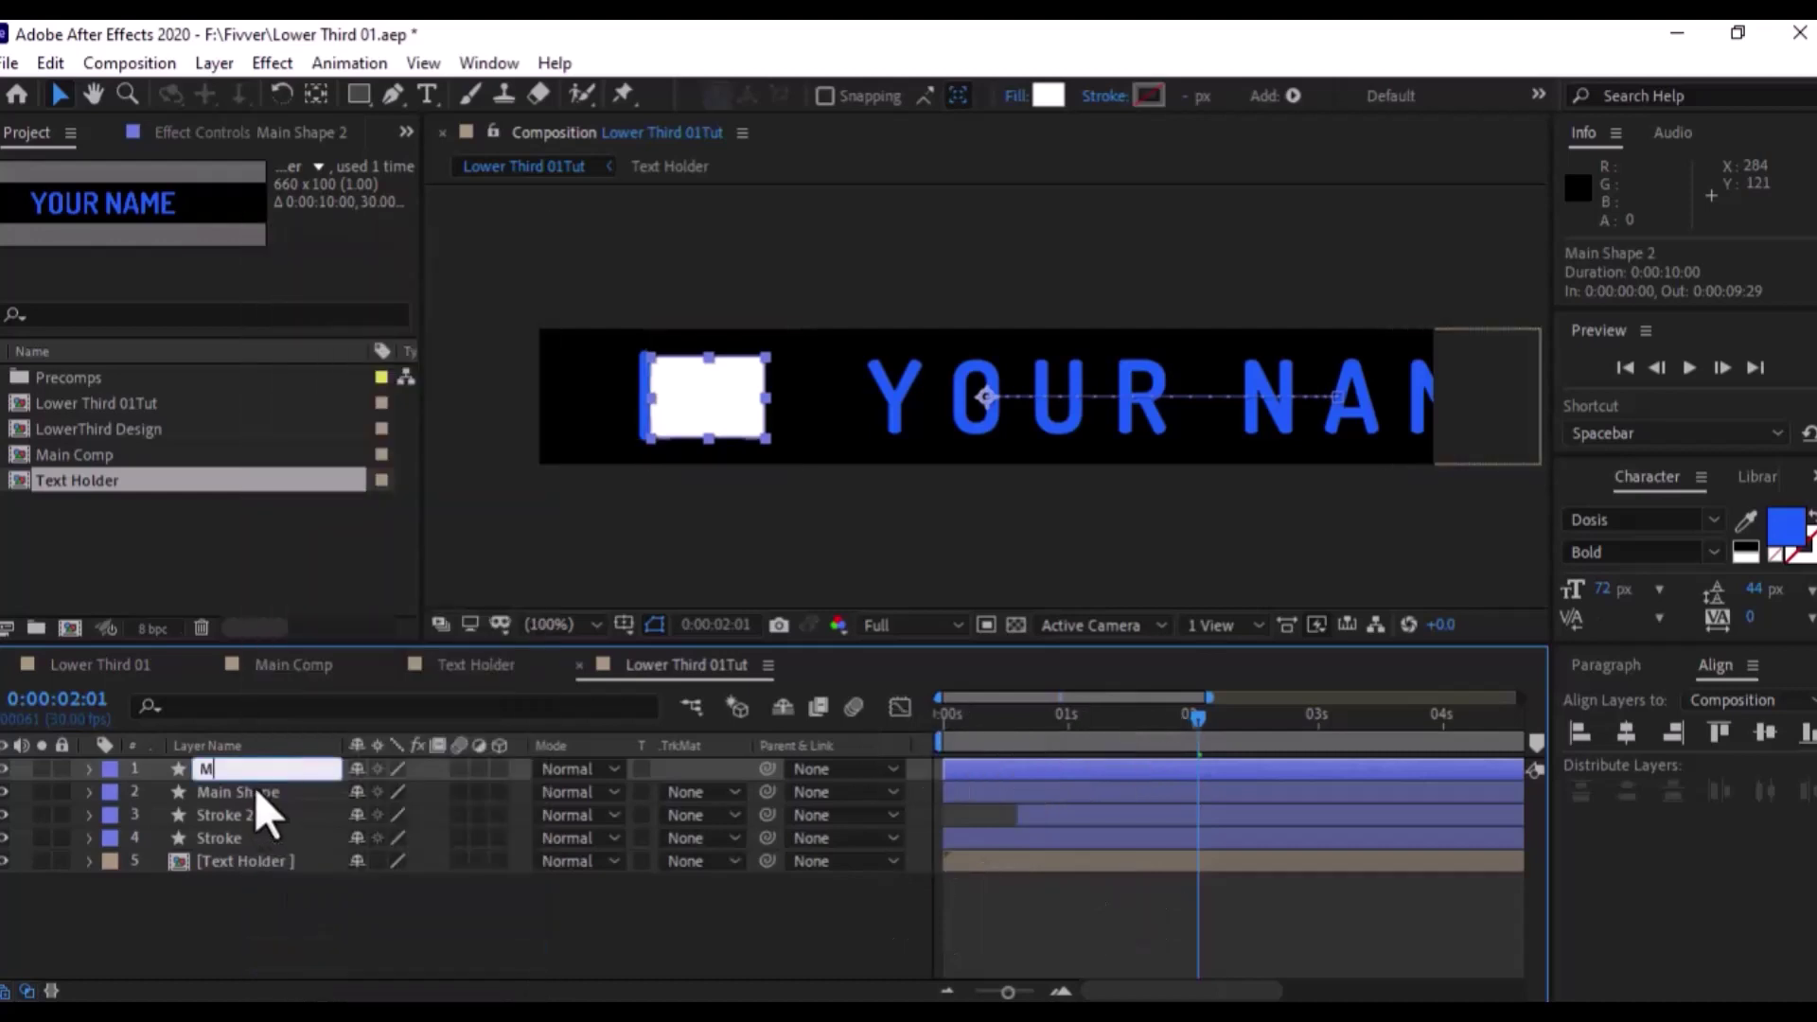
type("ask")
key("Return")
left_click_drag(259, 771, 257, 837)
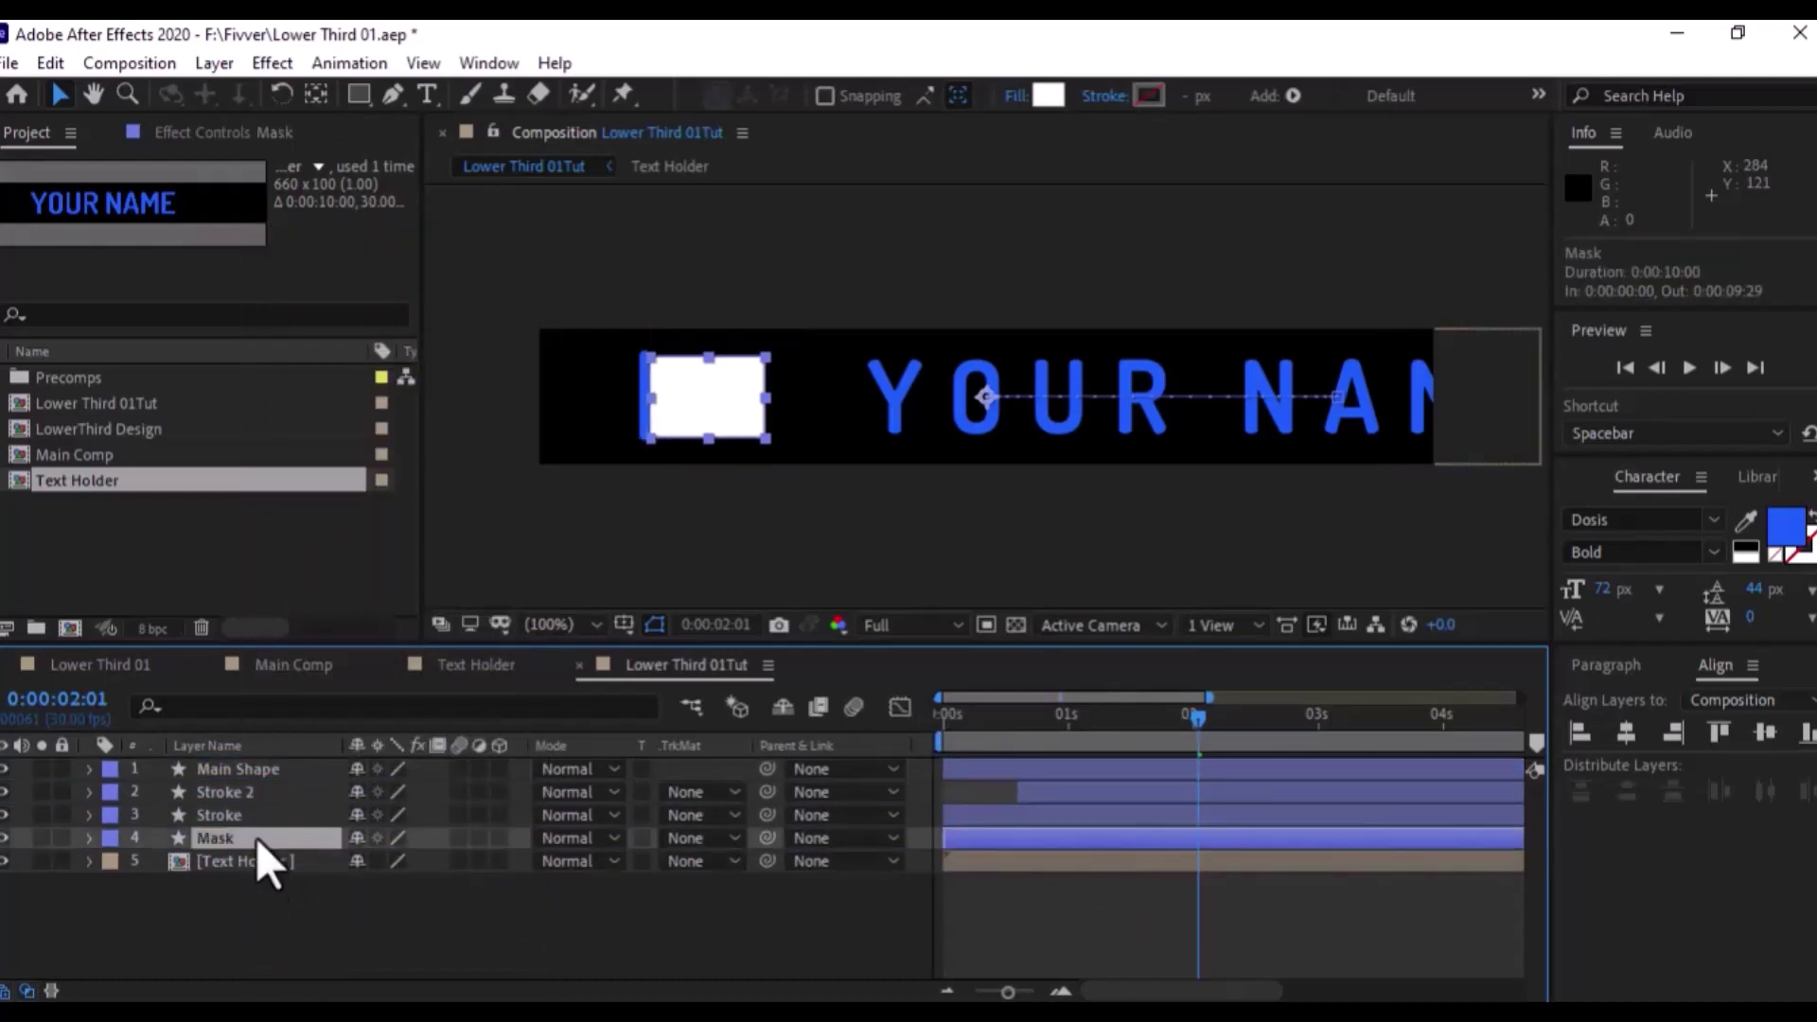
Remove the Mask layer's Position animation at about 2:14
key("u")
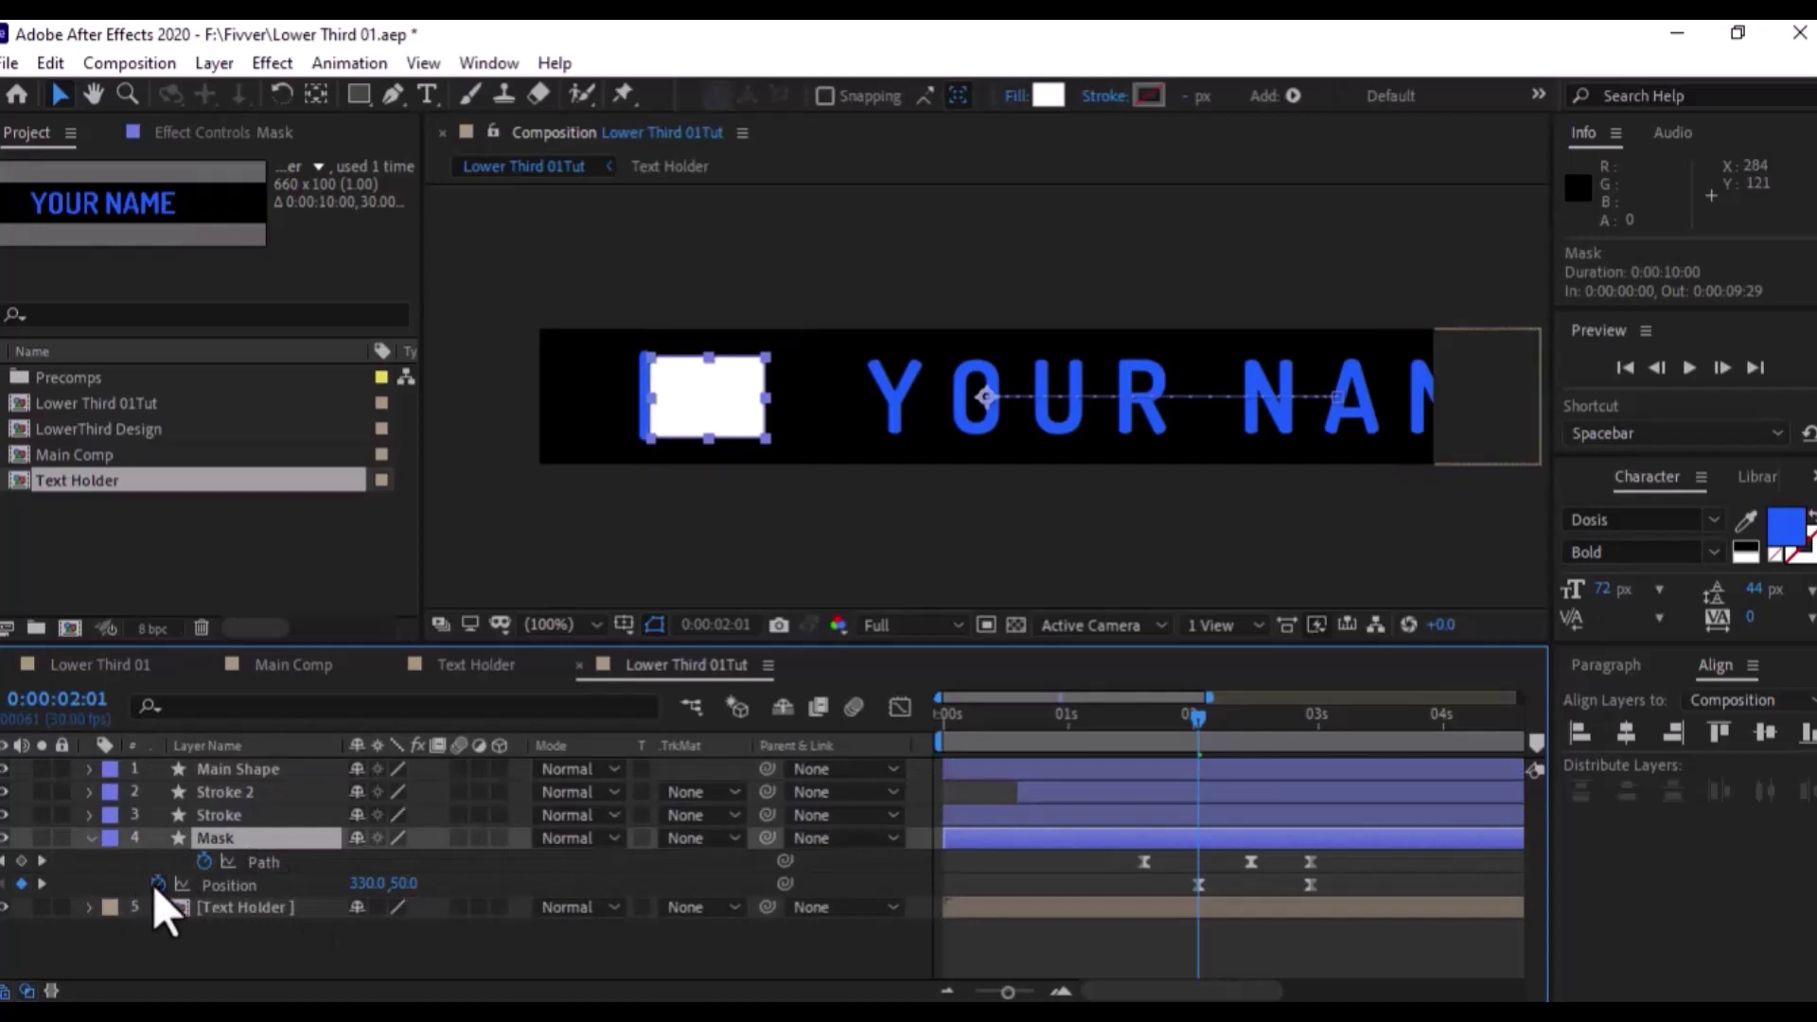
left_click_drag(1201, 725, 1249, 726)
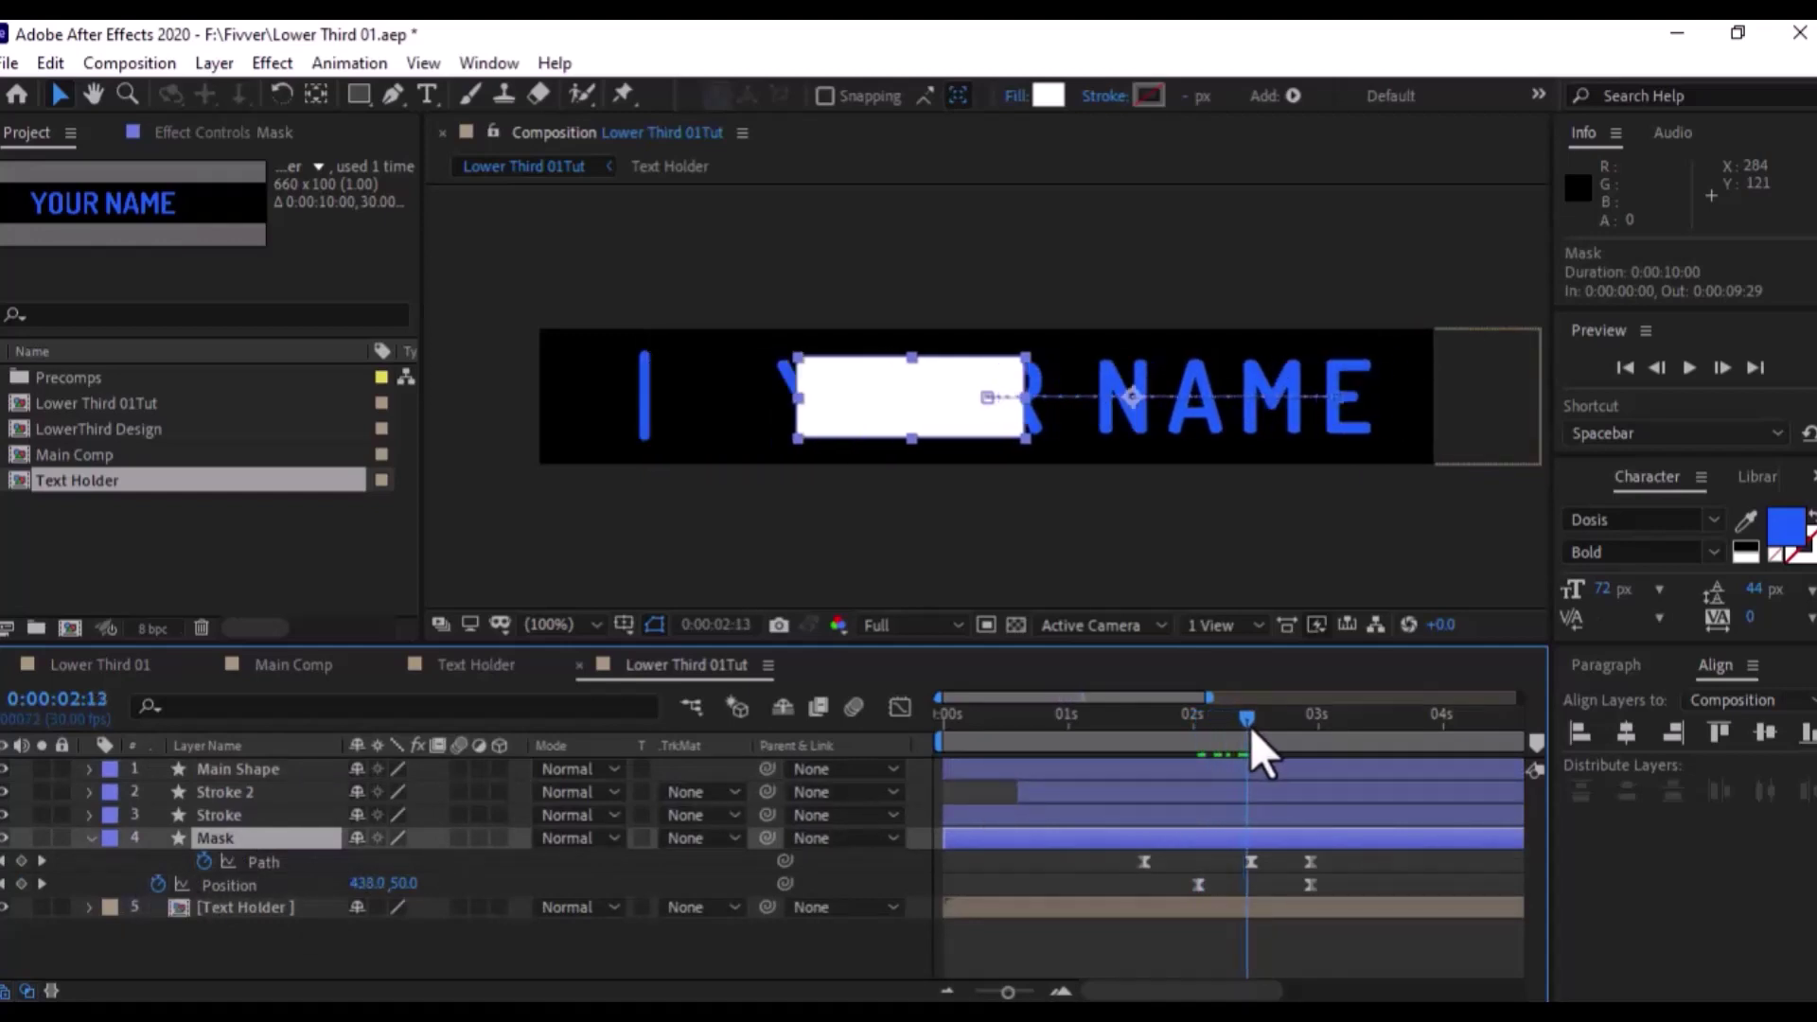
left_click_drag(1251, 733, 1255, 735)
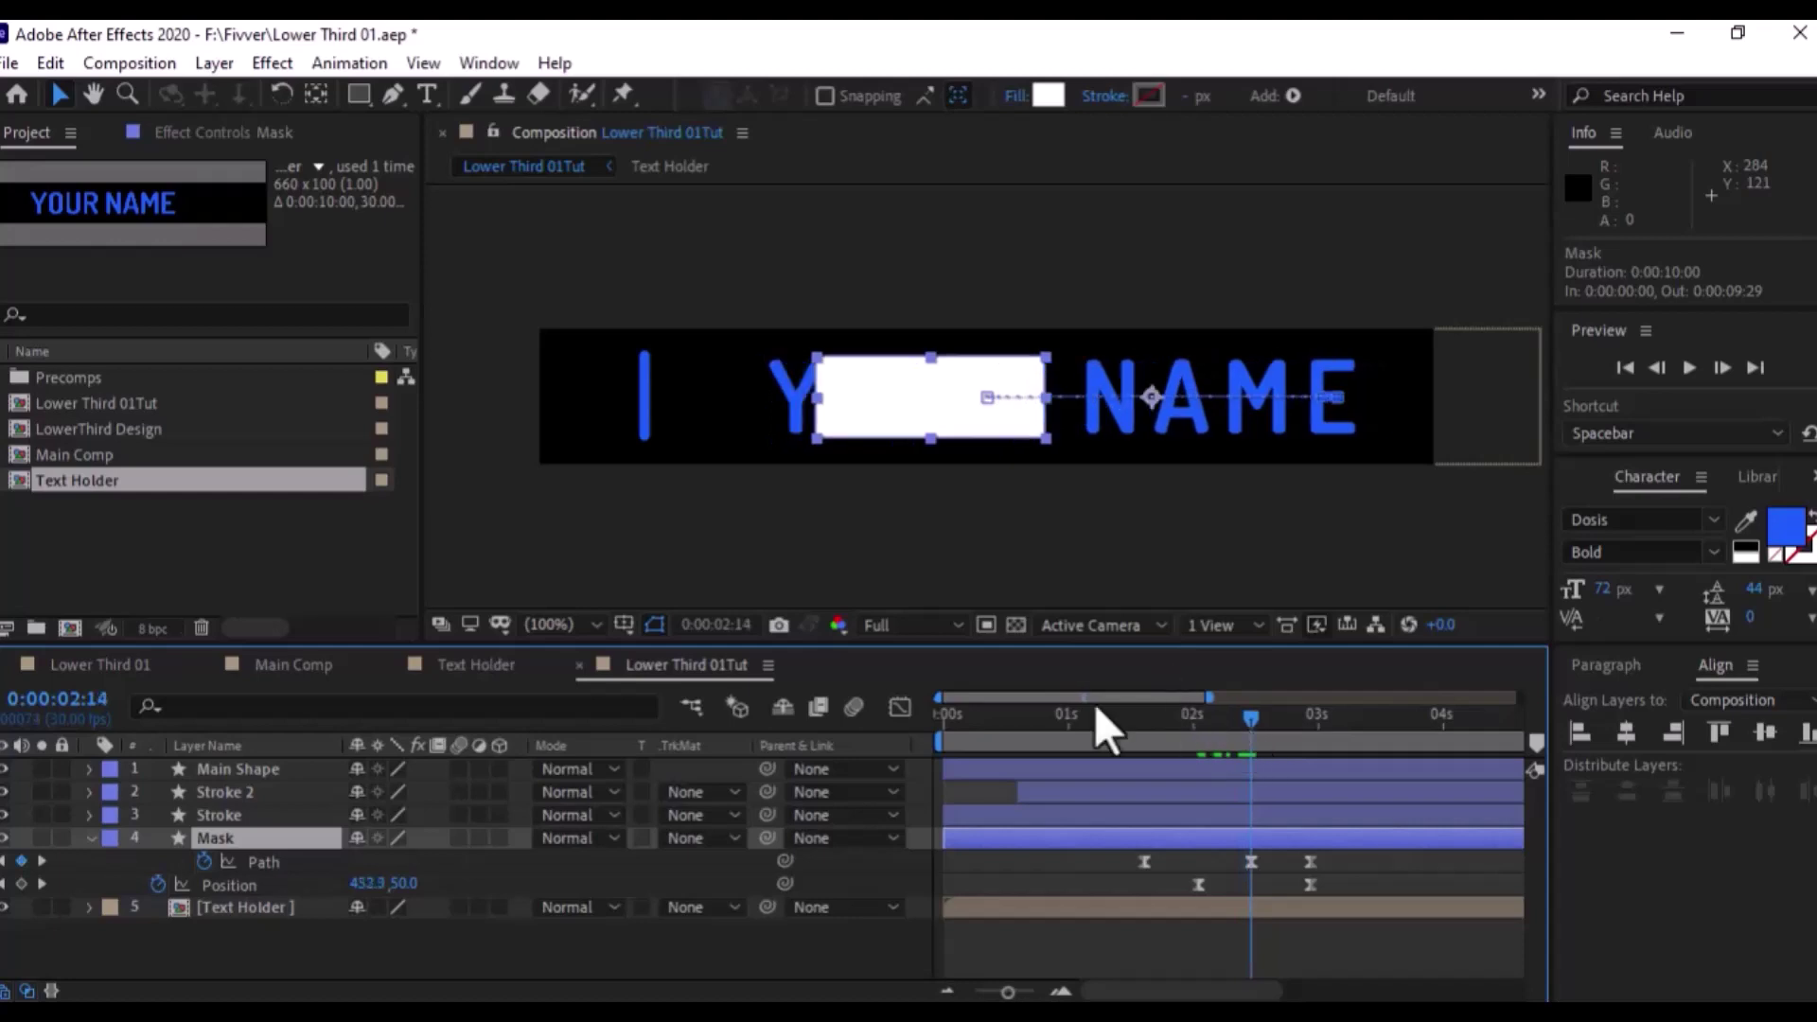
left_click(152, 884)
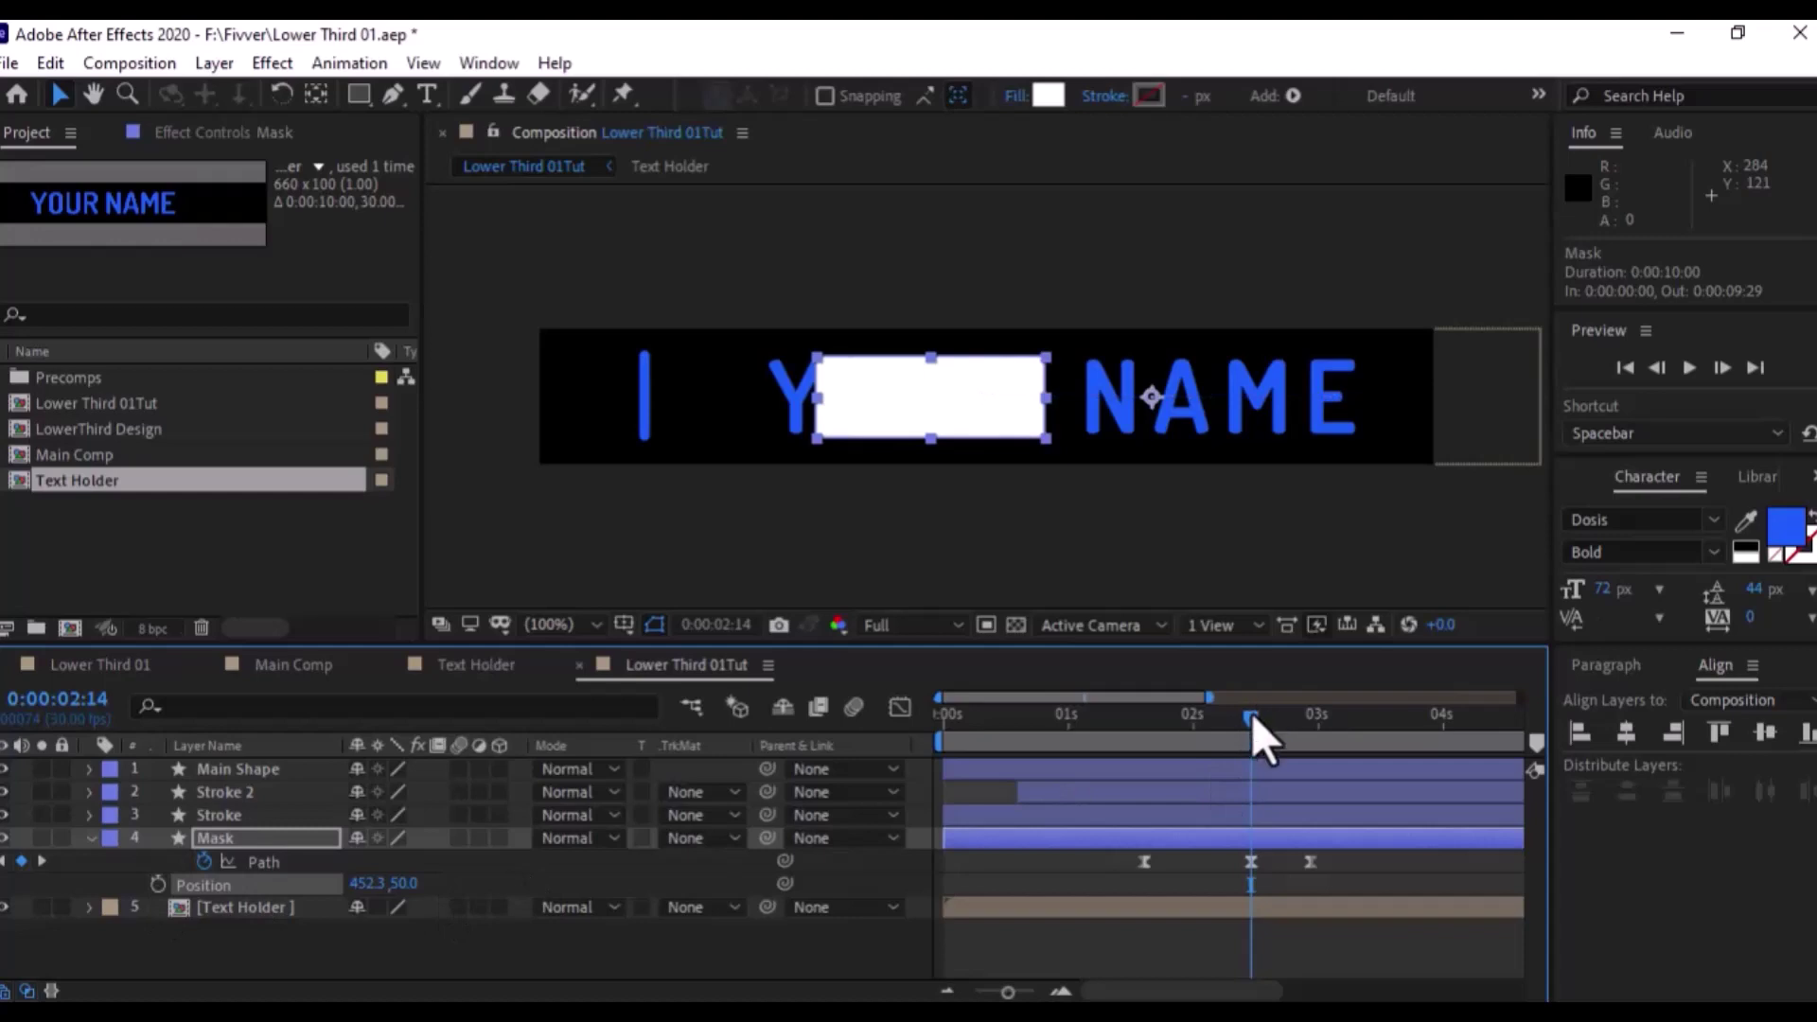
left_click(286, 841)
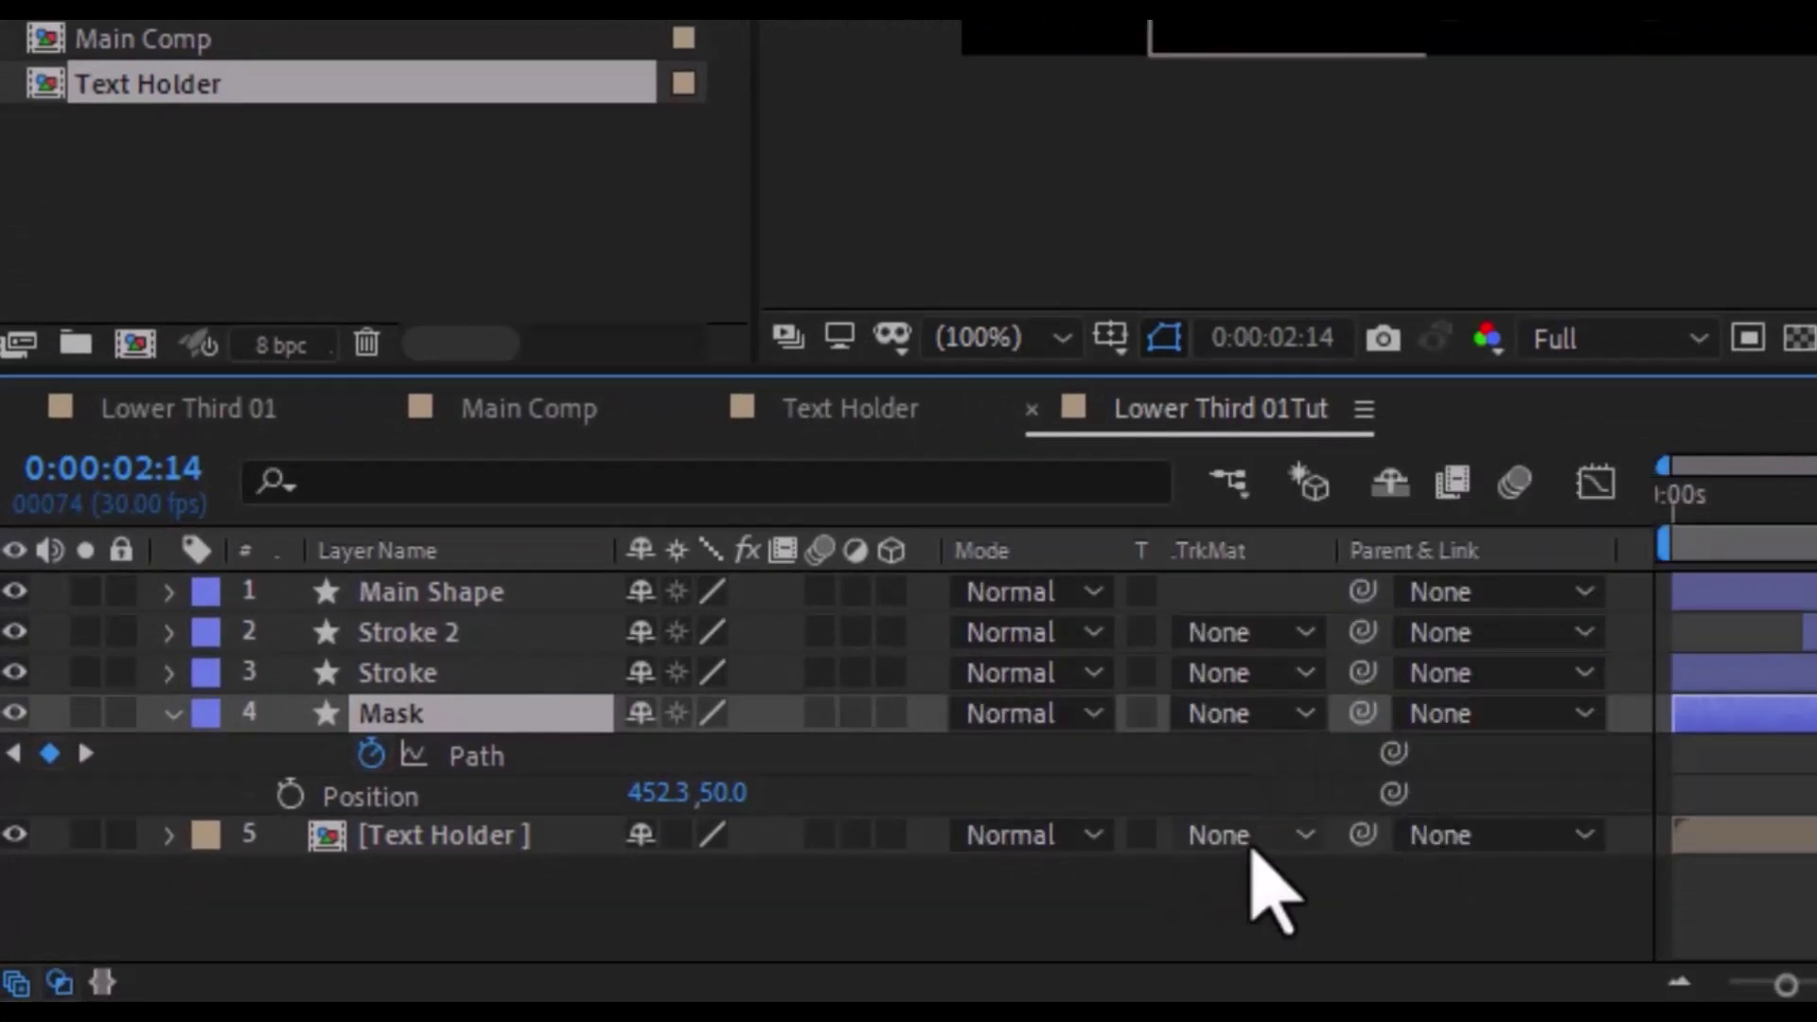
Set Text Holder's track matte to Alpha Inverted Matte "Mask"
left_click(1251, 845)
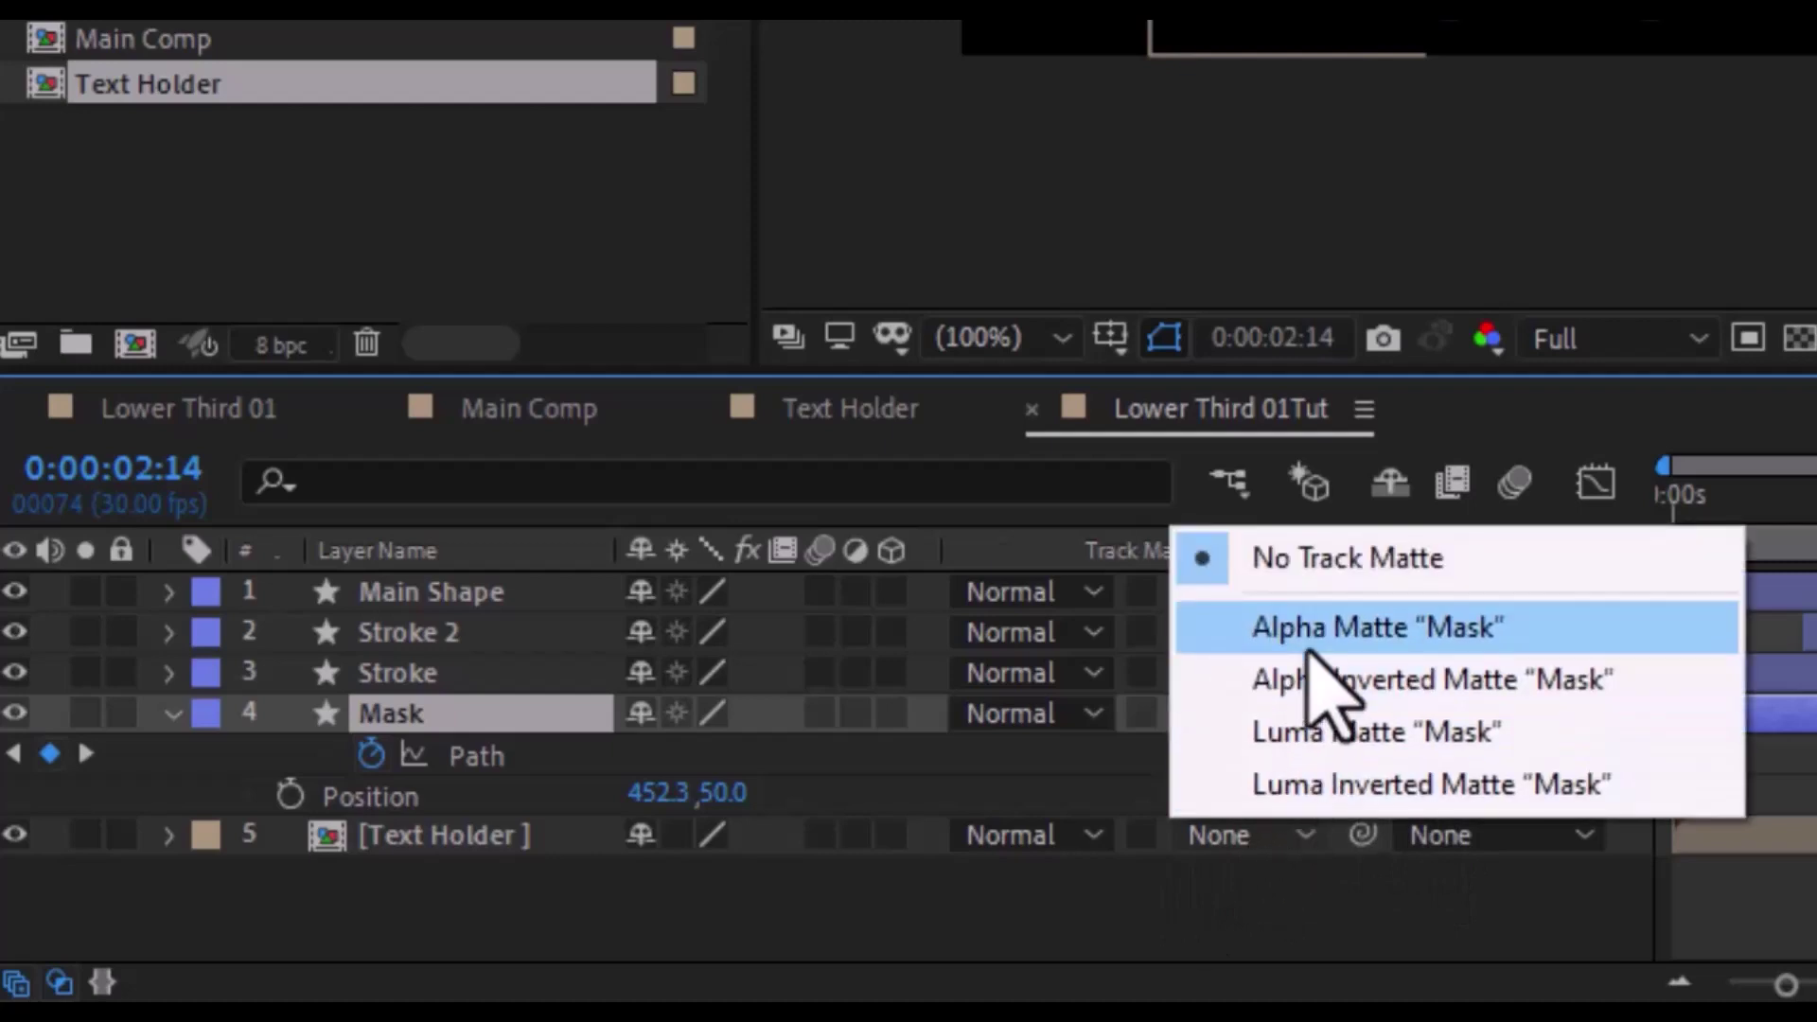
left_click(1286, 689)
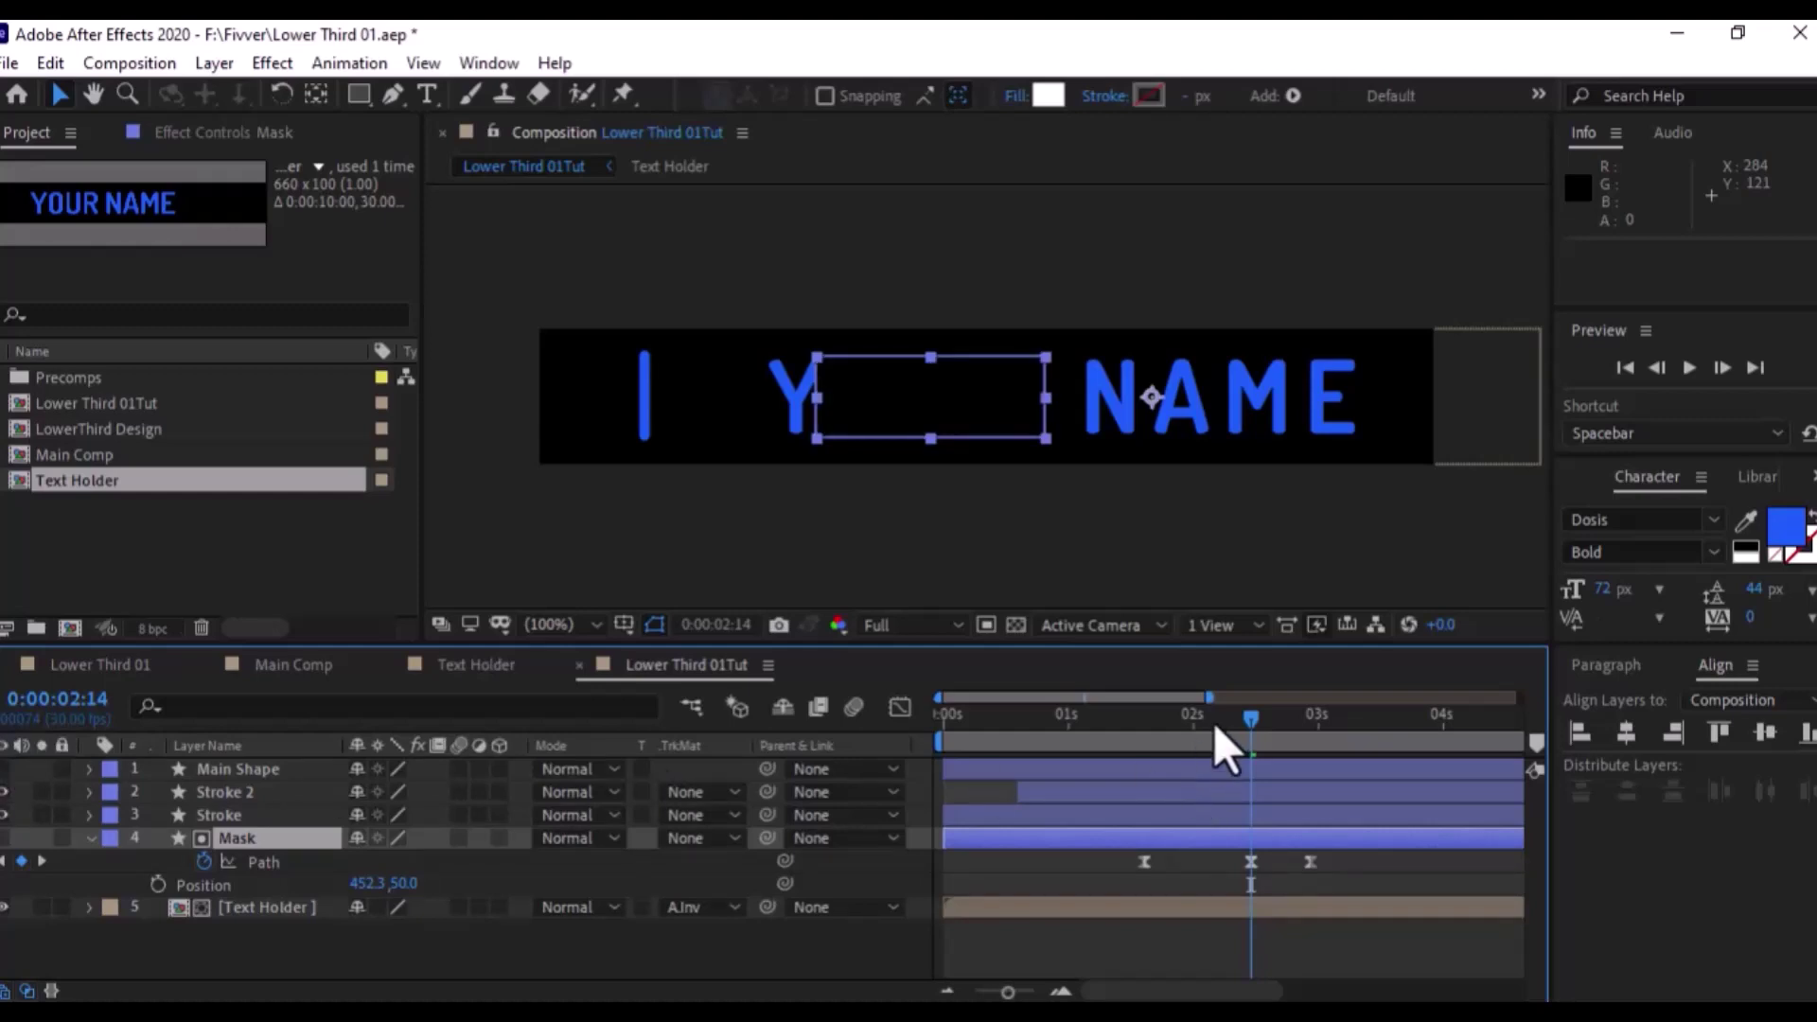
Drag the Mask path's right-edge vertices out to the bar's right edge
mouse_move(1204, 717)
left_mouse_down()
mouse_move(1278, 734)
mouse_move(1246, 736)
left_mouse_up()
left_click(247, 859)
mouse_move(1119, 332)
left_mouse_down()
mouse_move(1020, 463)
mouse_move(1039, 428)
mouse_move(1439, 443)
left_mouse_up()
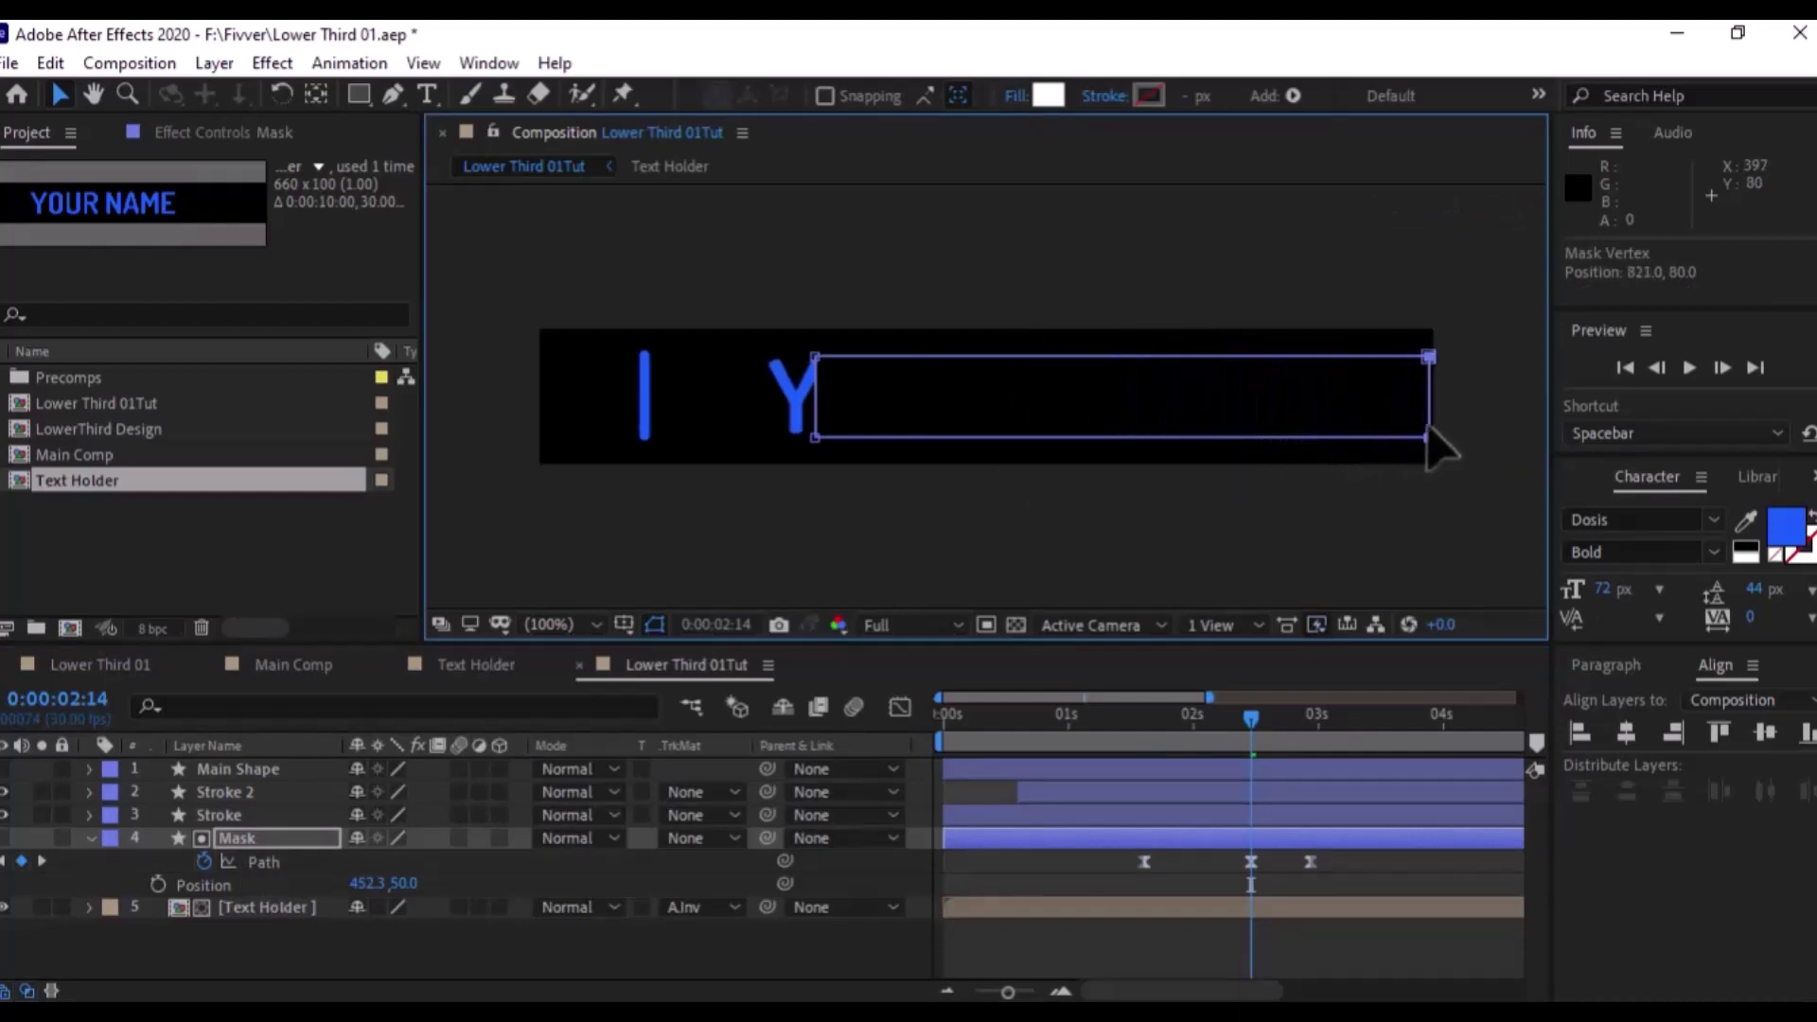
Delete the last Mask Path keyframe near 3s and review the name reveal
left_click(1310, 862)
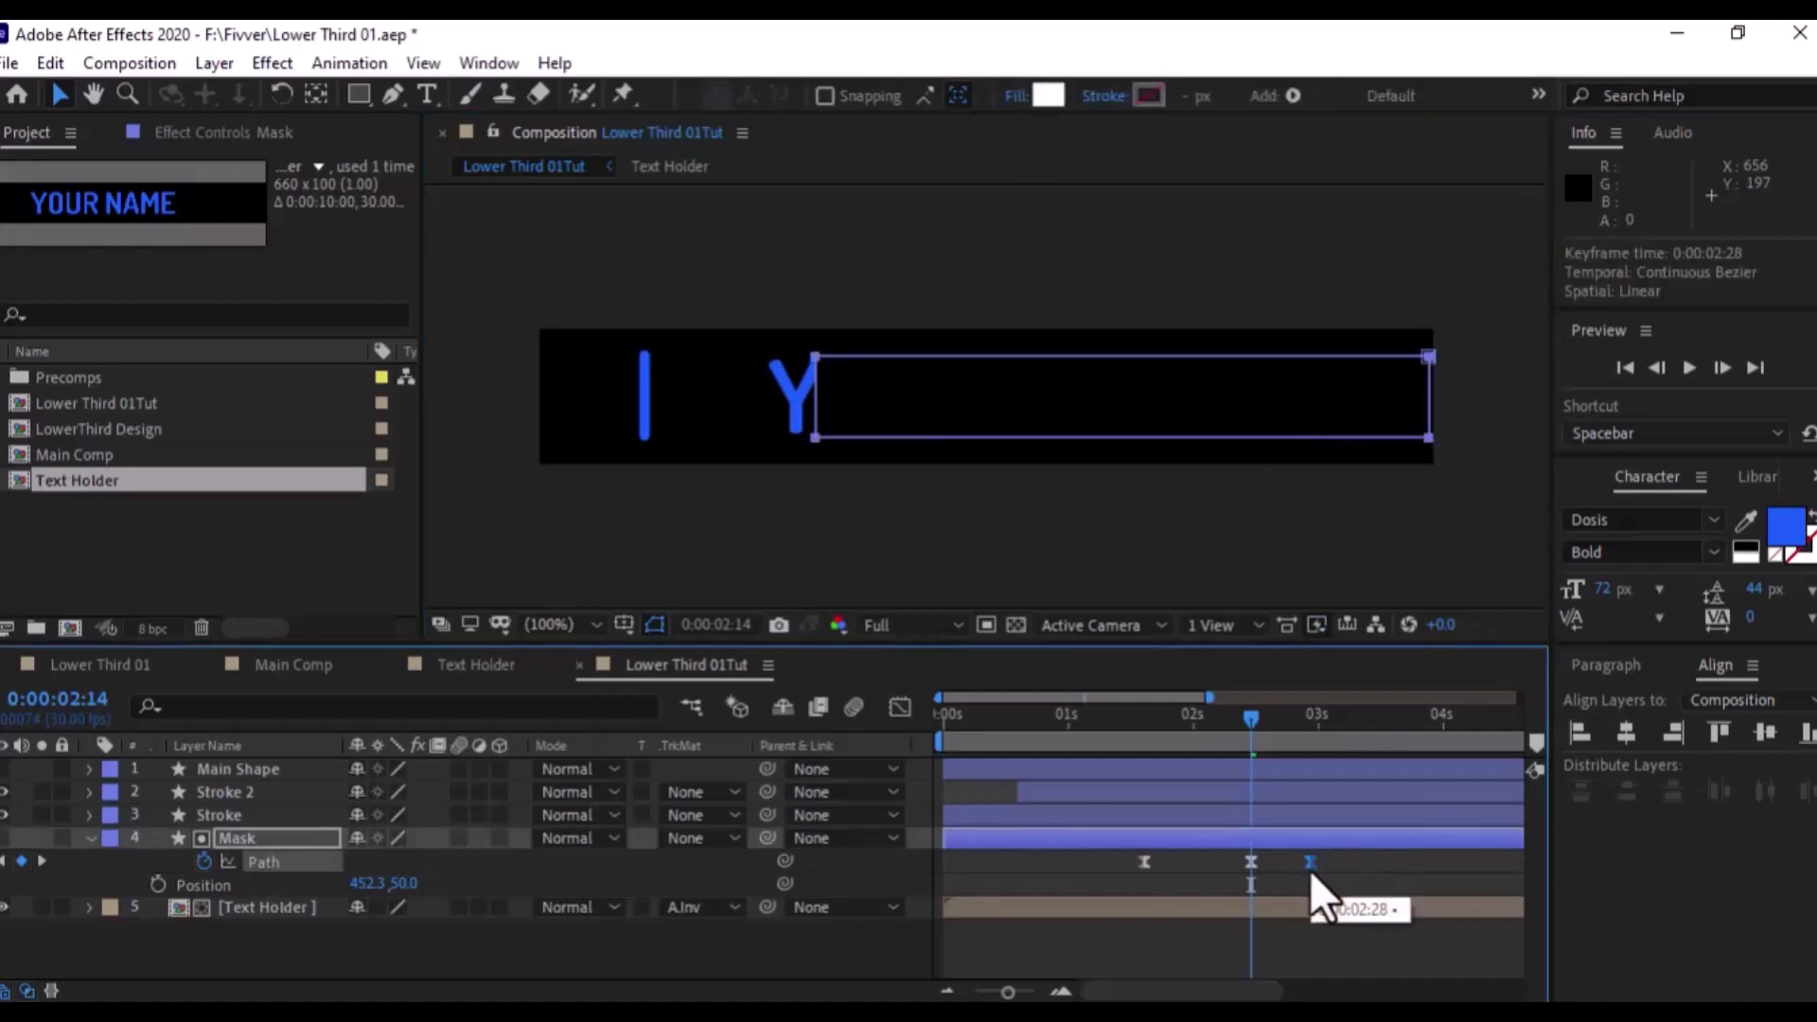
key("Delete")
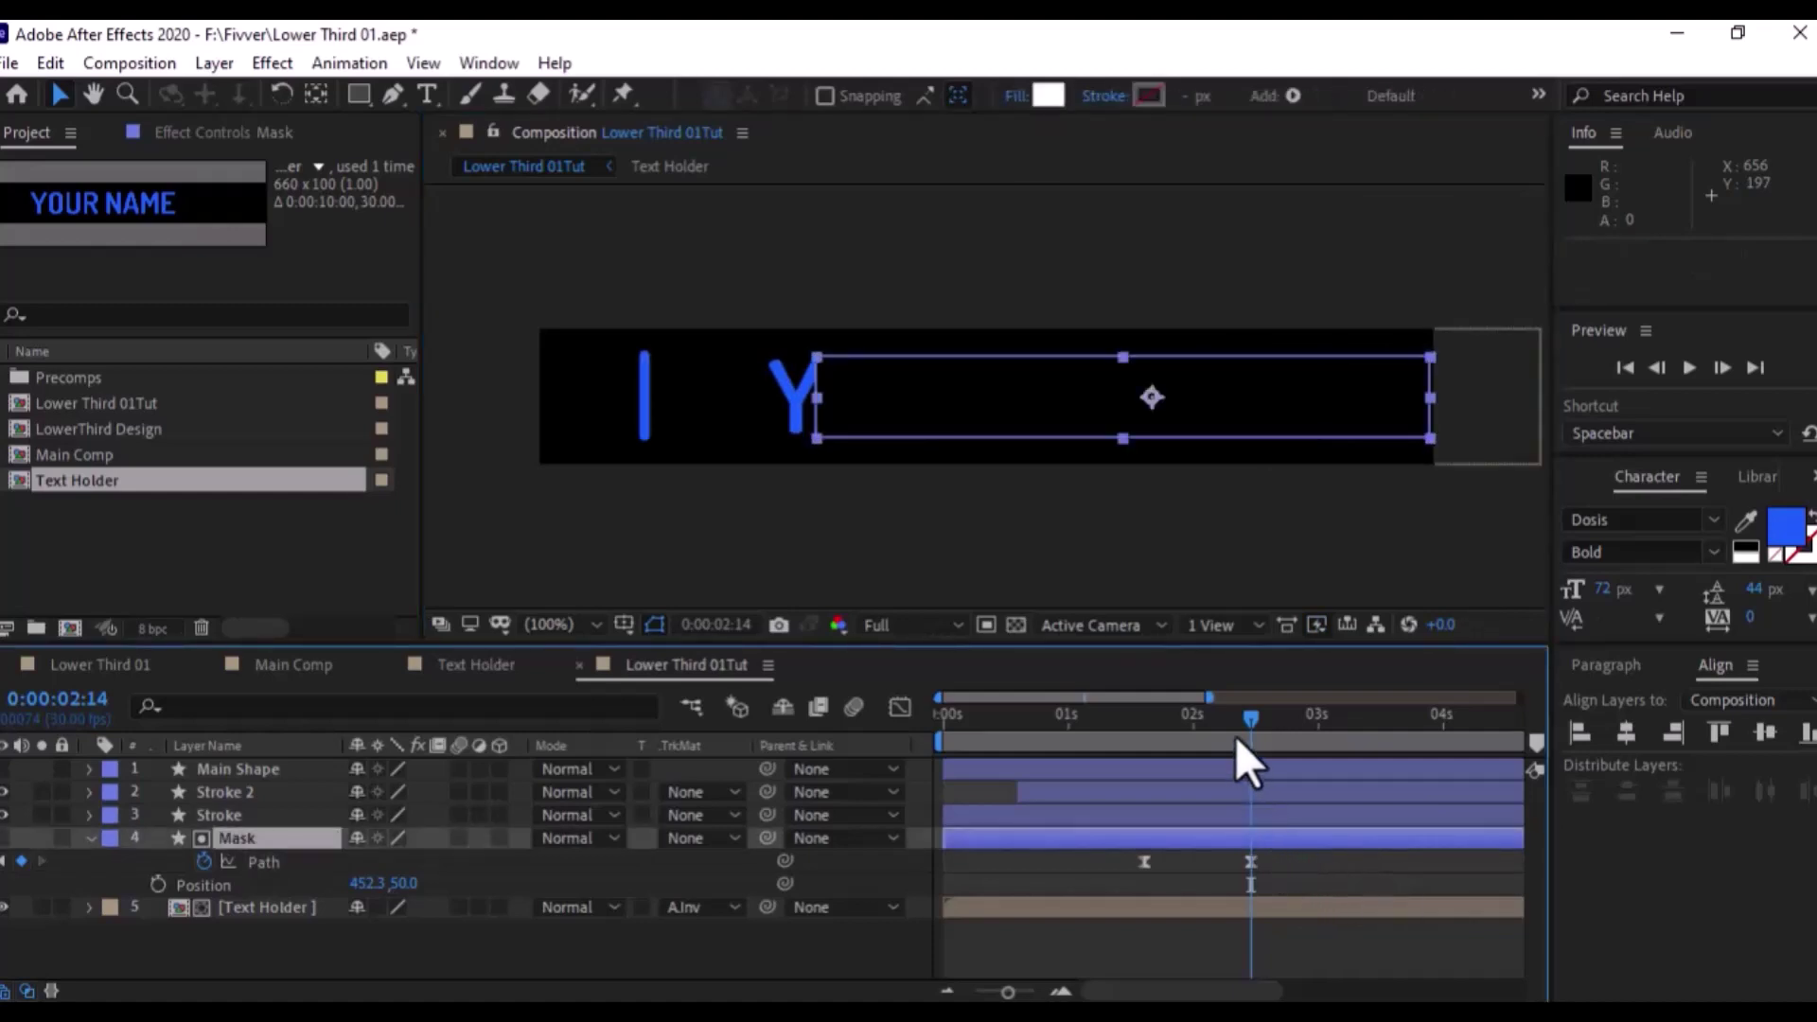
mouse_move(1235, 738)
left_mouse_down()
mouse_move(1147, 743)
mouse_move(1287, 734)
left_mouse_up()
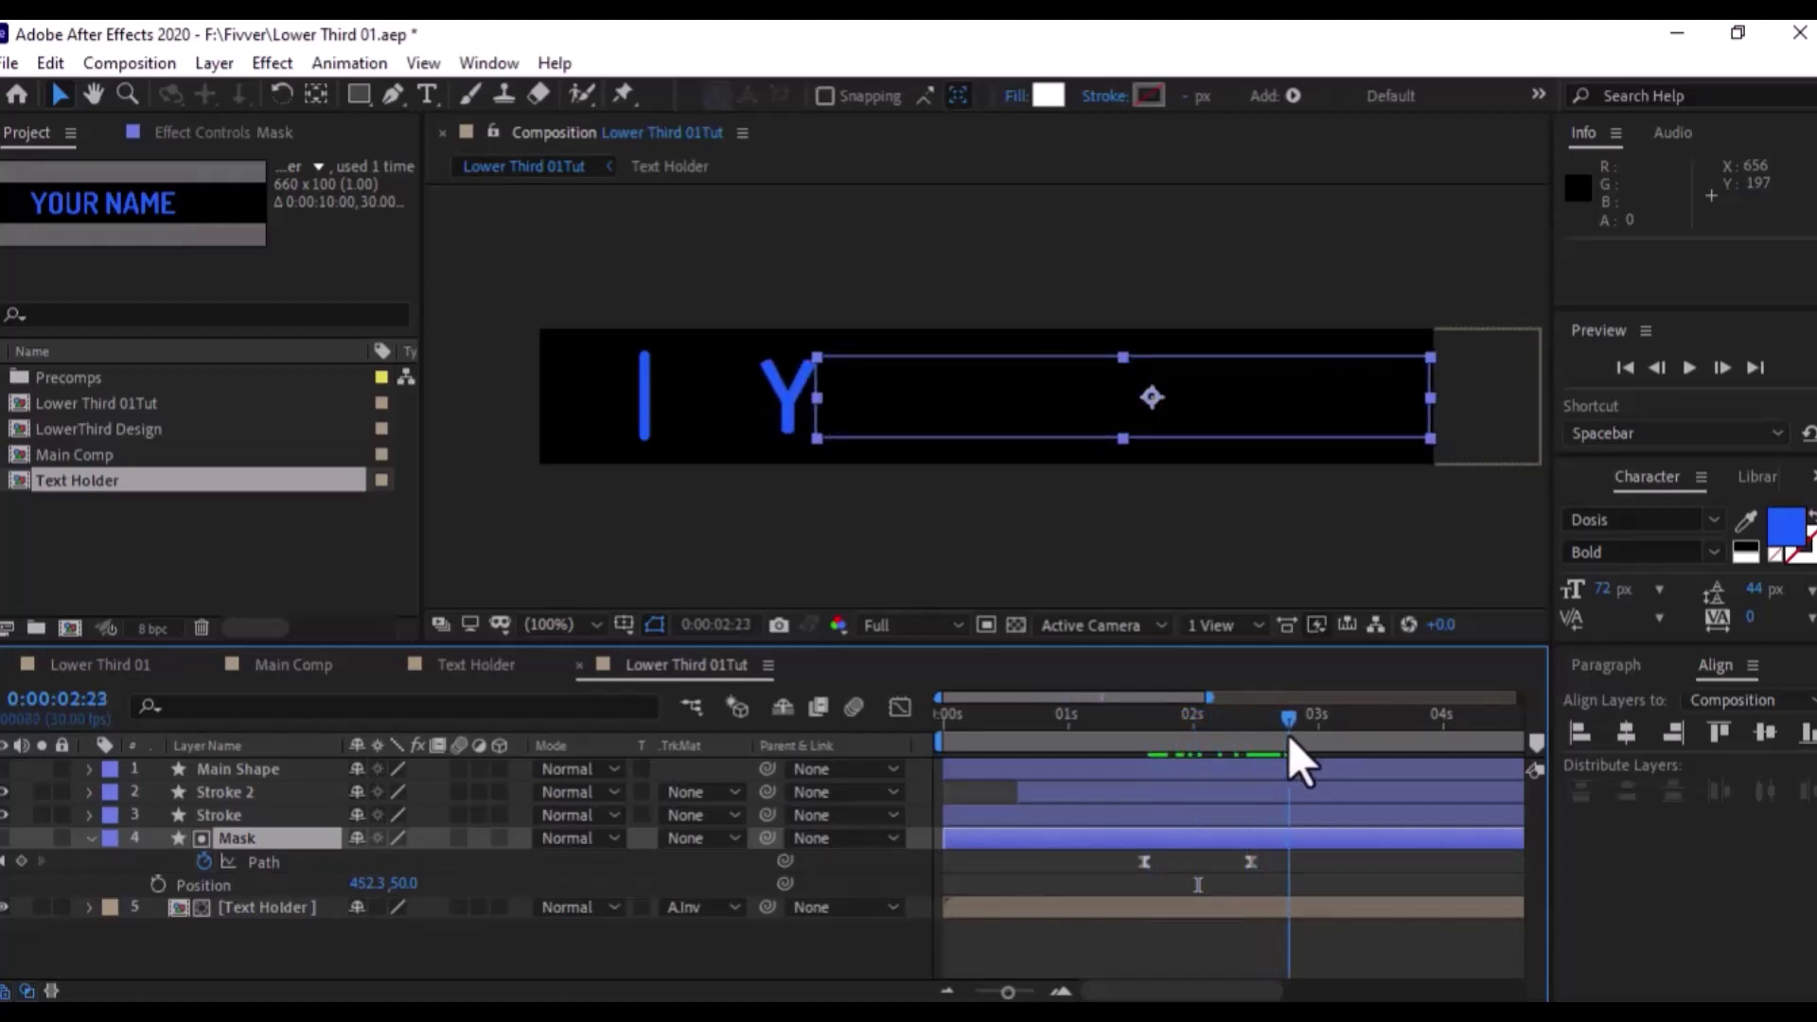
left_click_drag(1287, 734, 1319, 730)
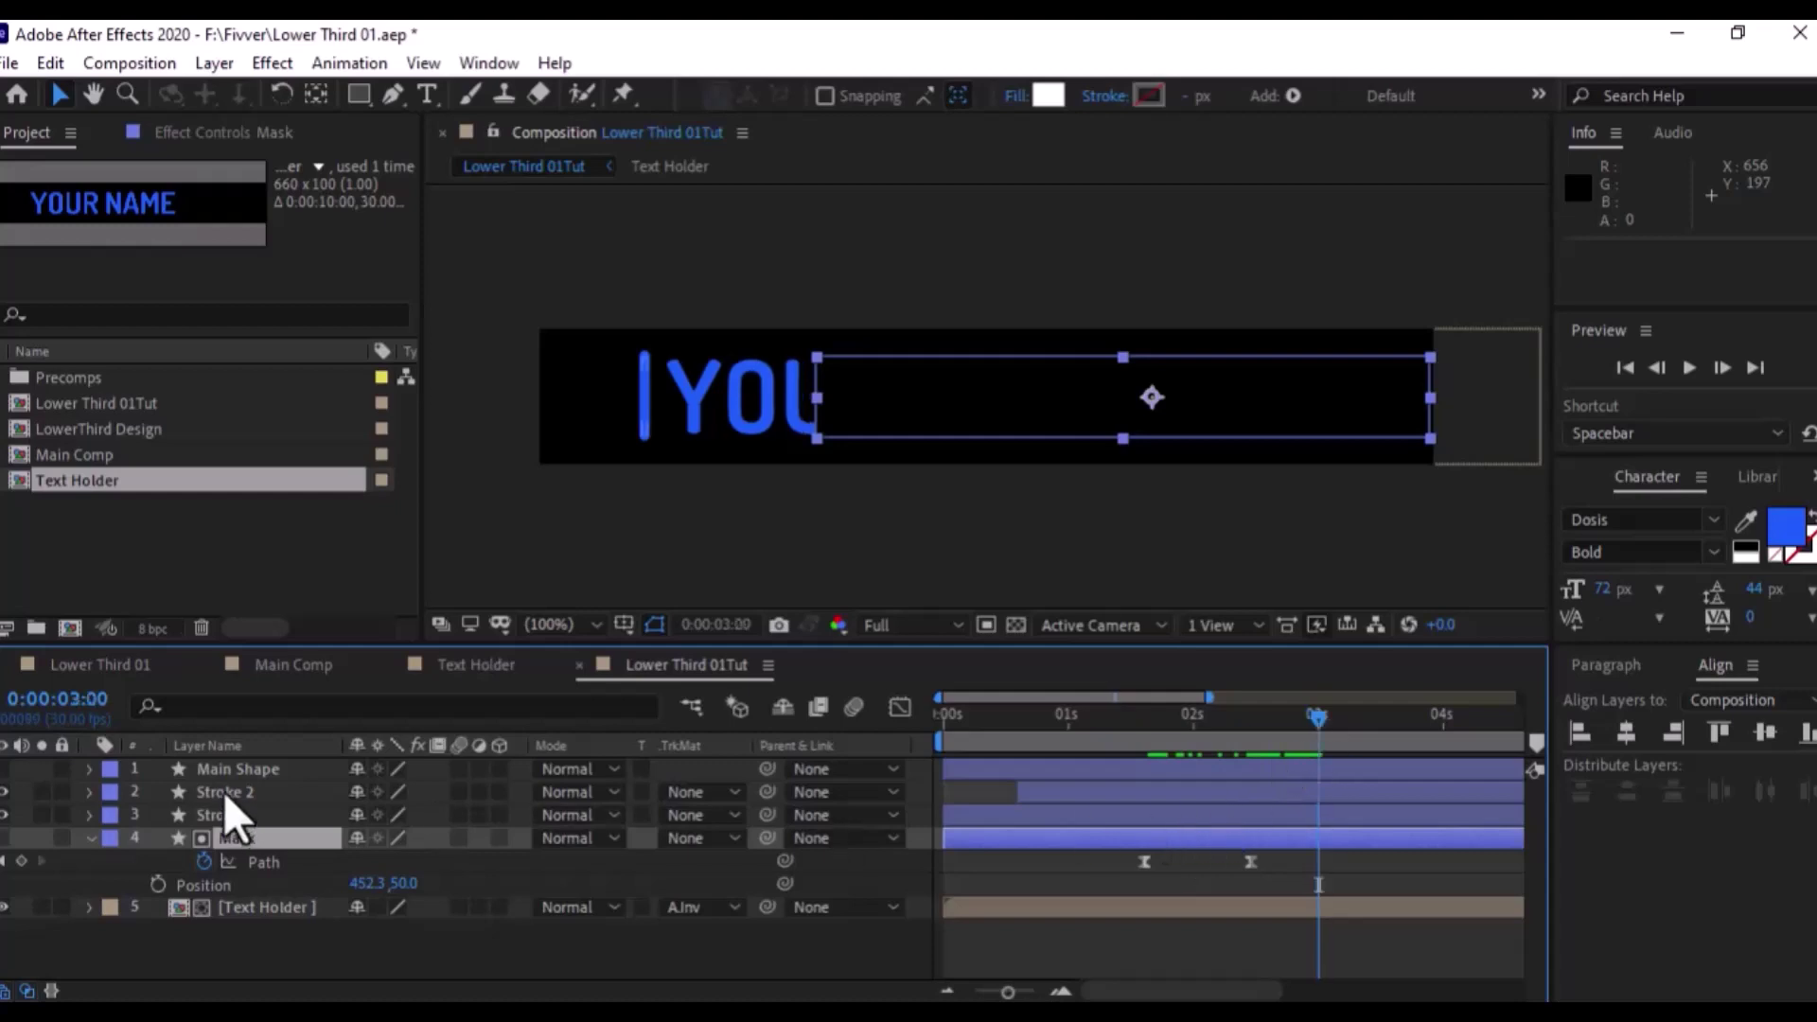
At 0:00:02:28, drag the Mask path's left vertices right past YOUR NAME
left_click(248, 775)
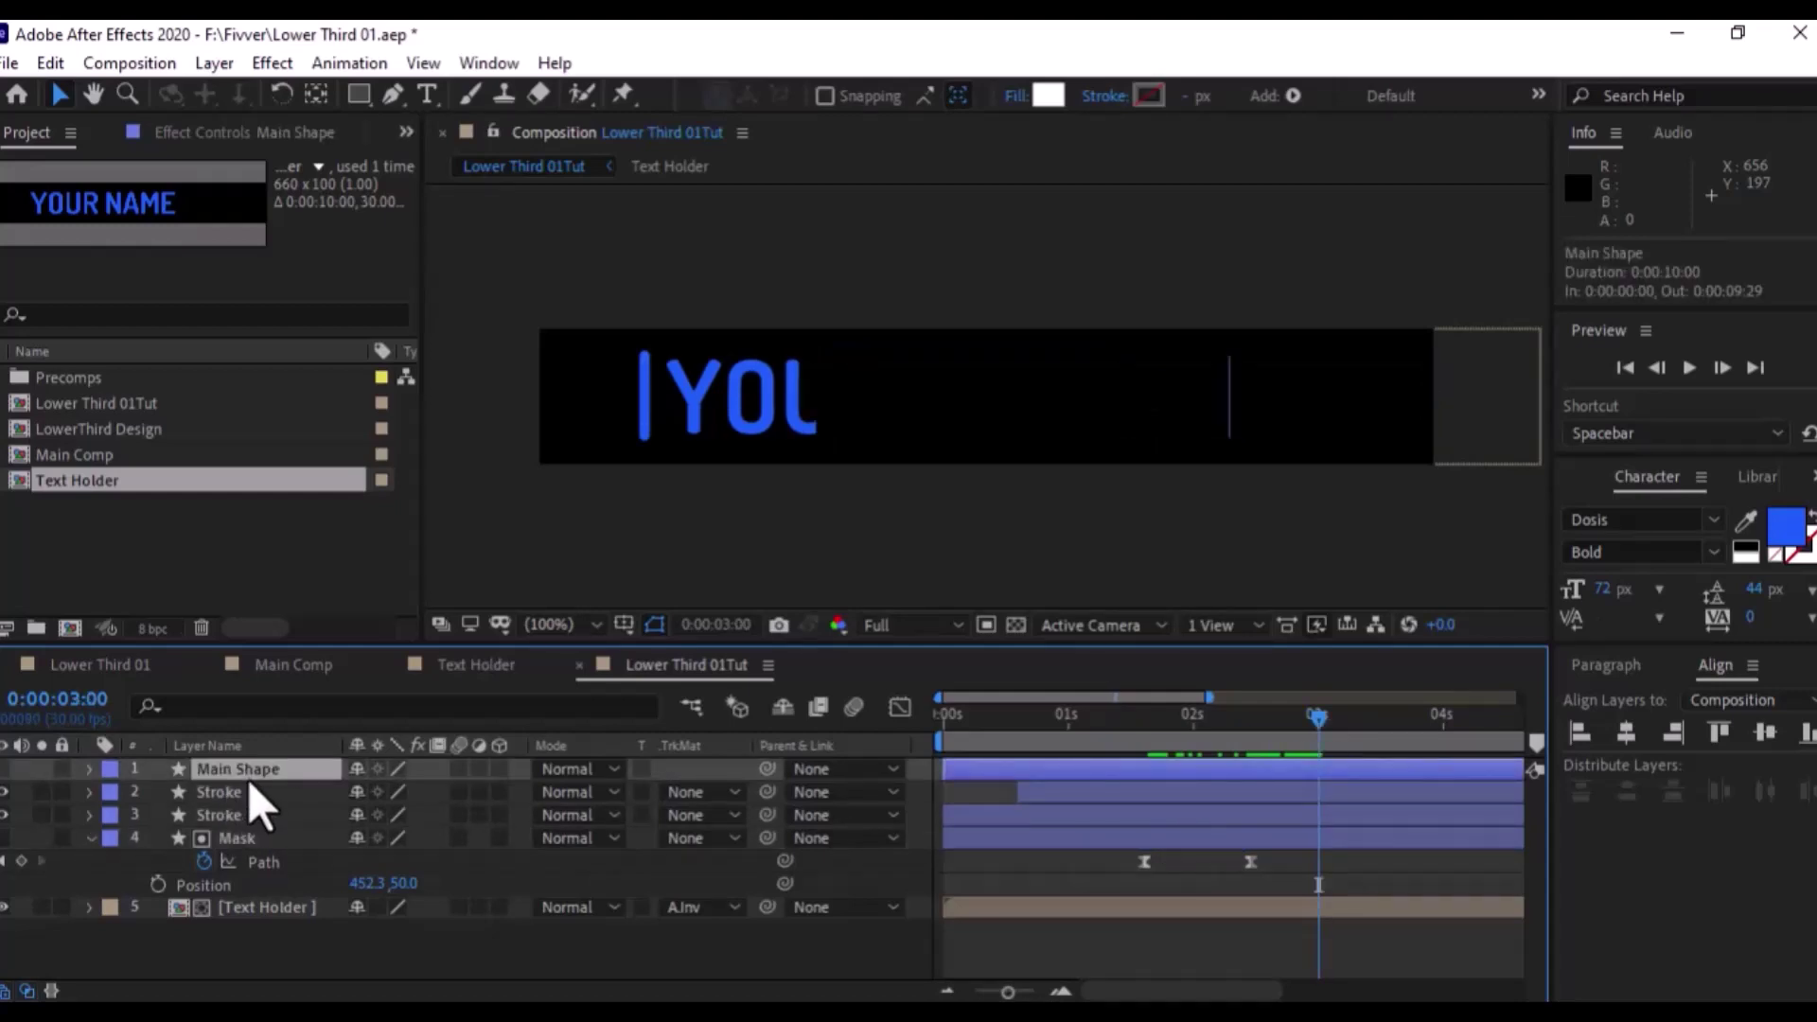
key("u")
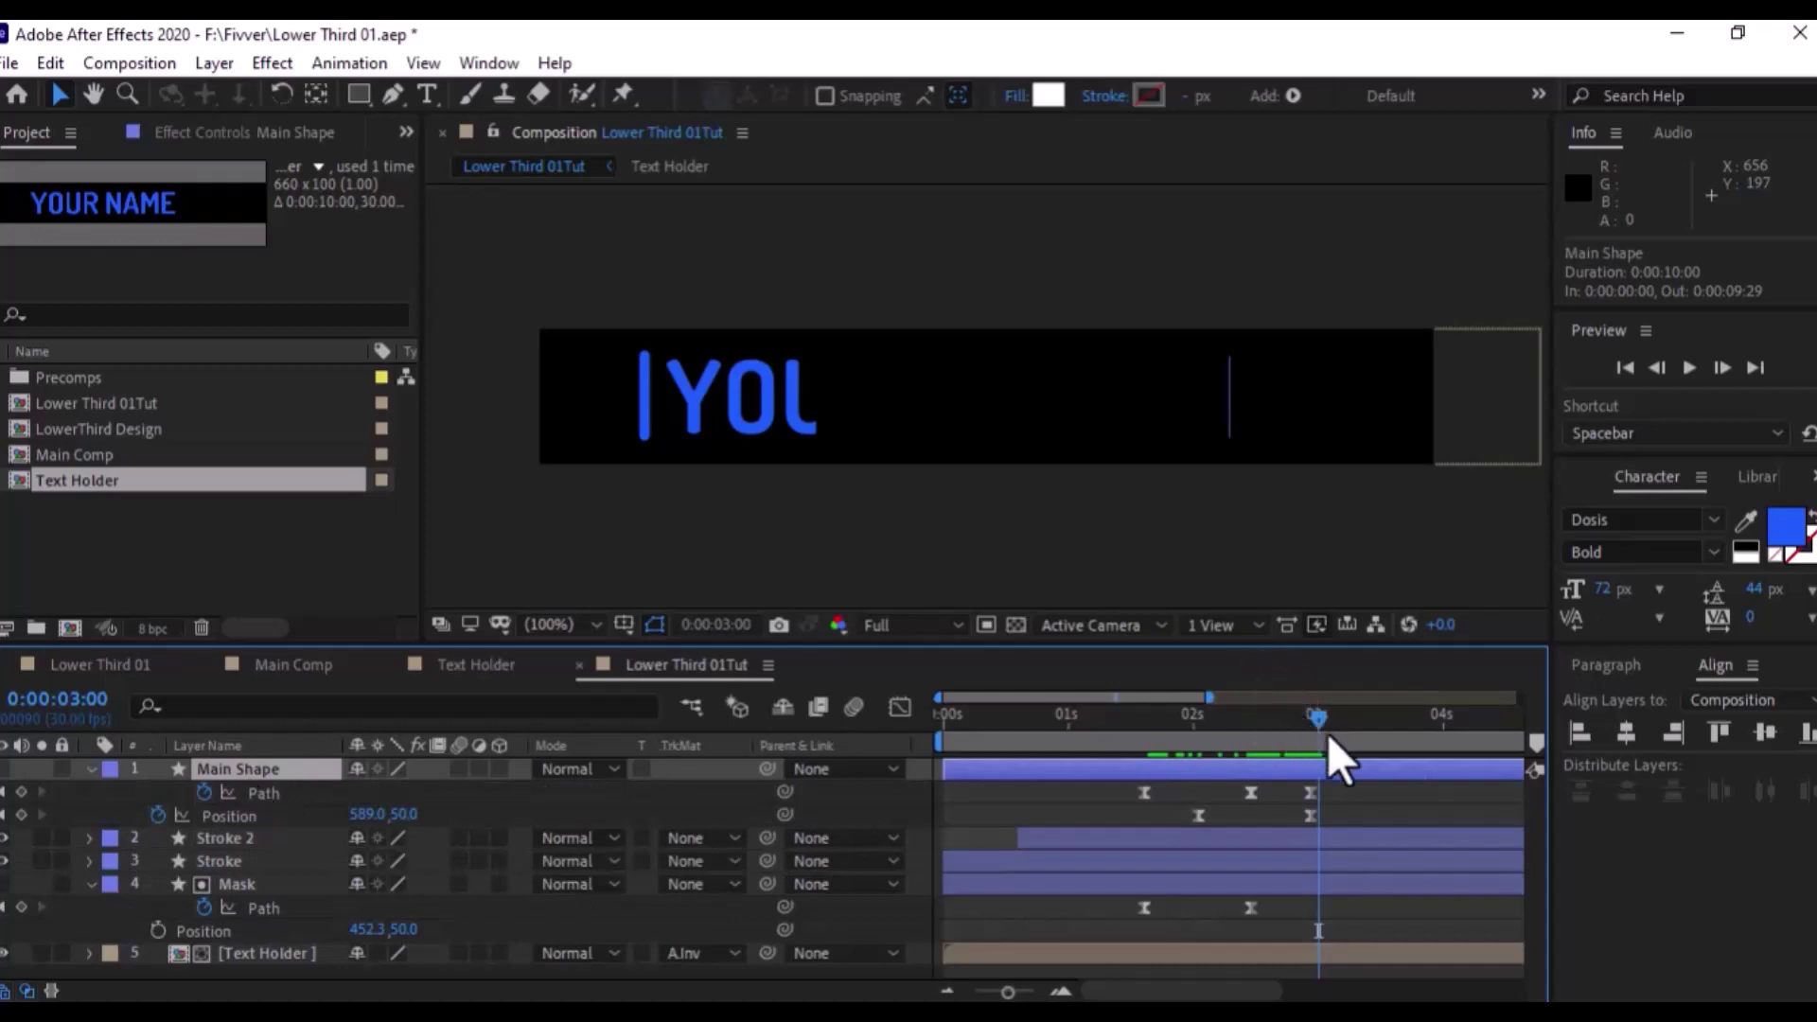
left_click_drag(1324, 728, 1308, 725)
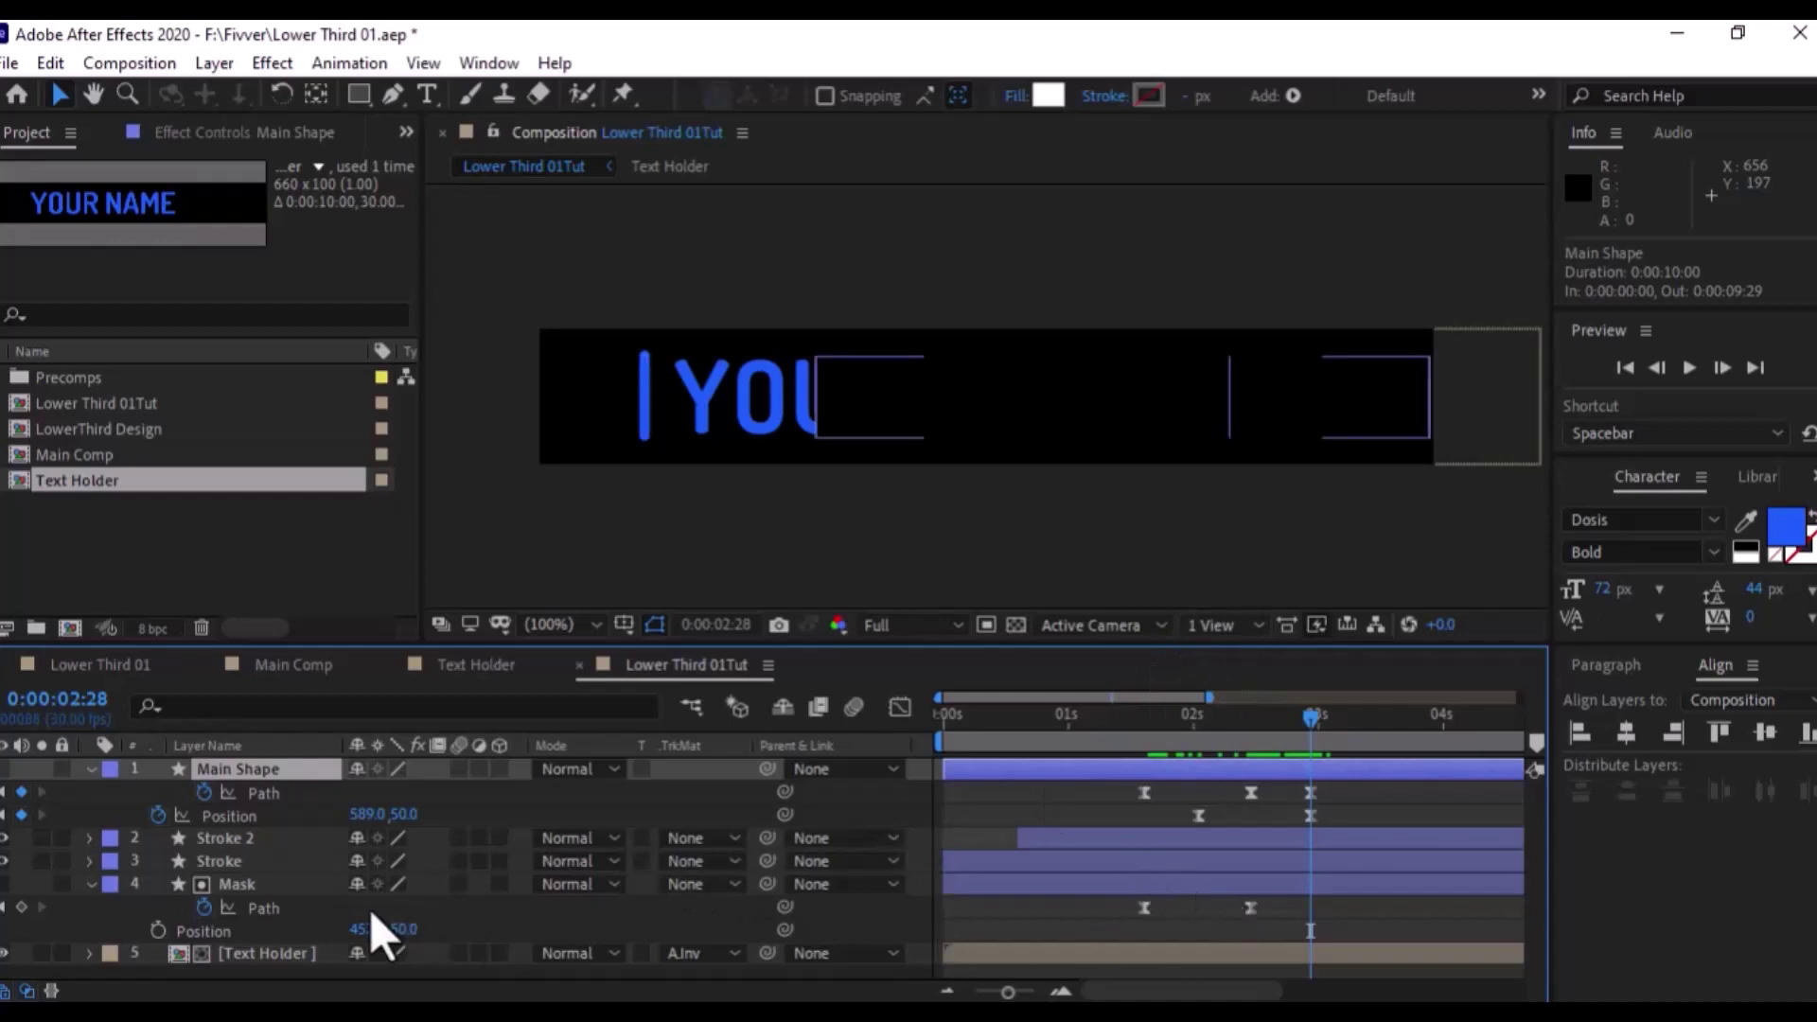
left_click(275, 911)
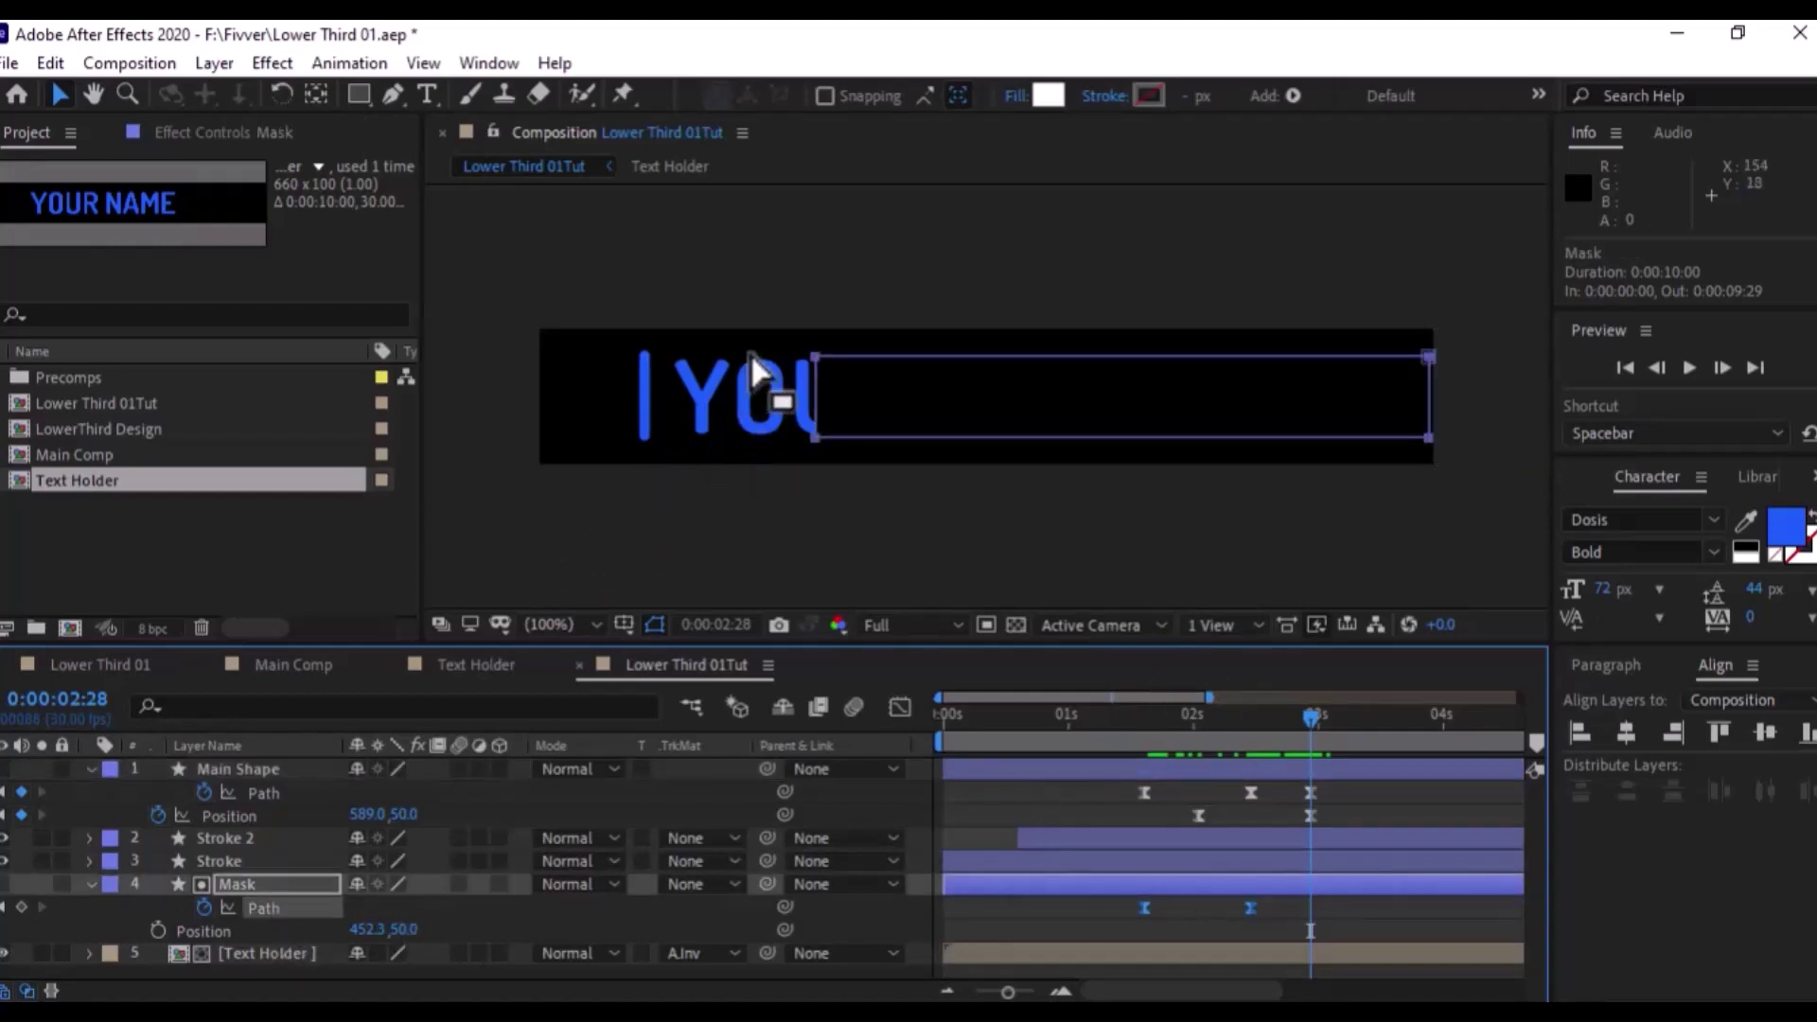
left_click(815, 438)
left_click_drag(815, 440, 1188, 442)
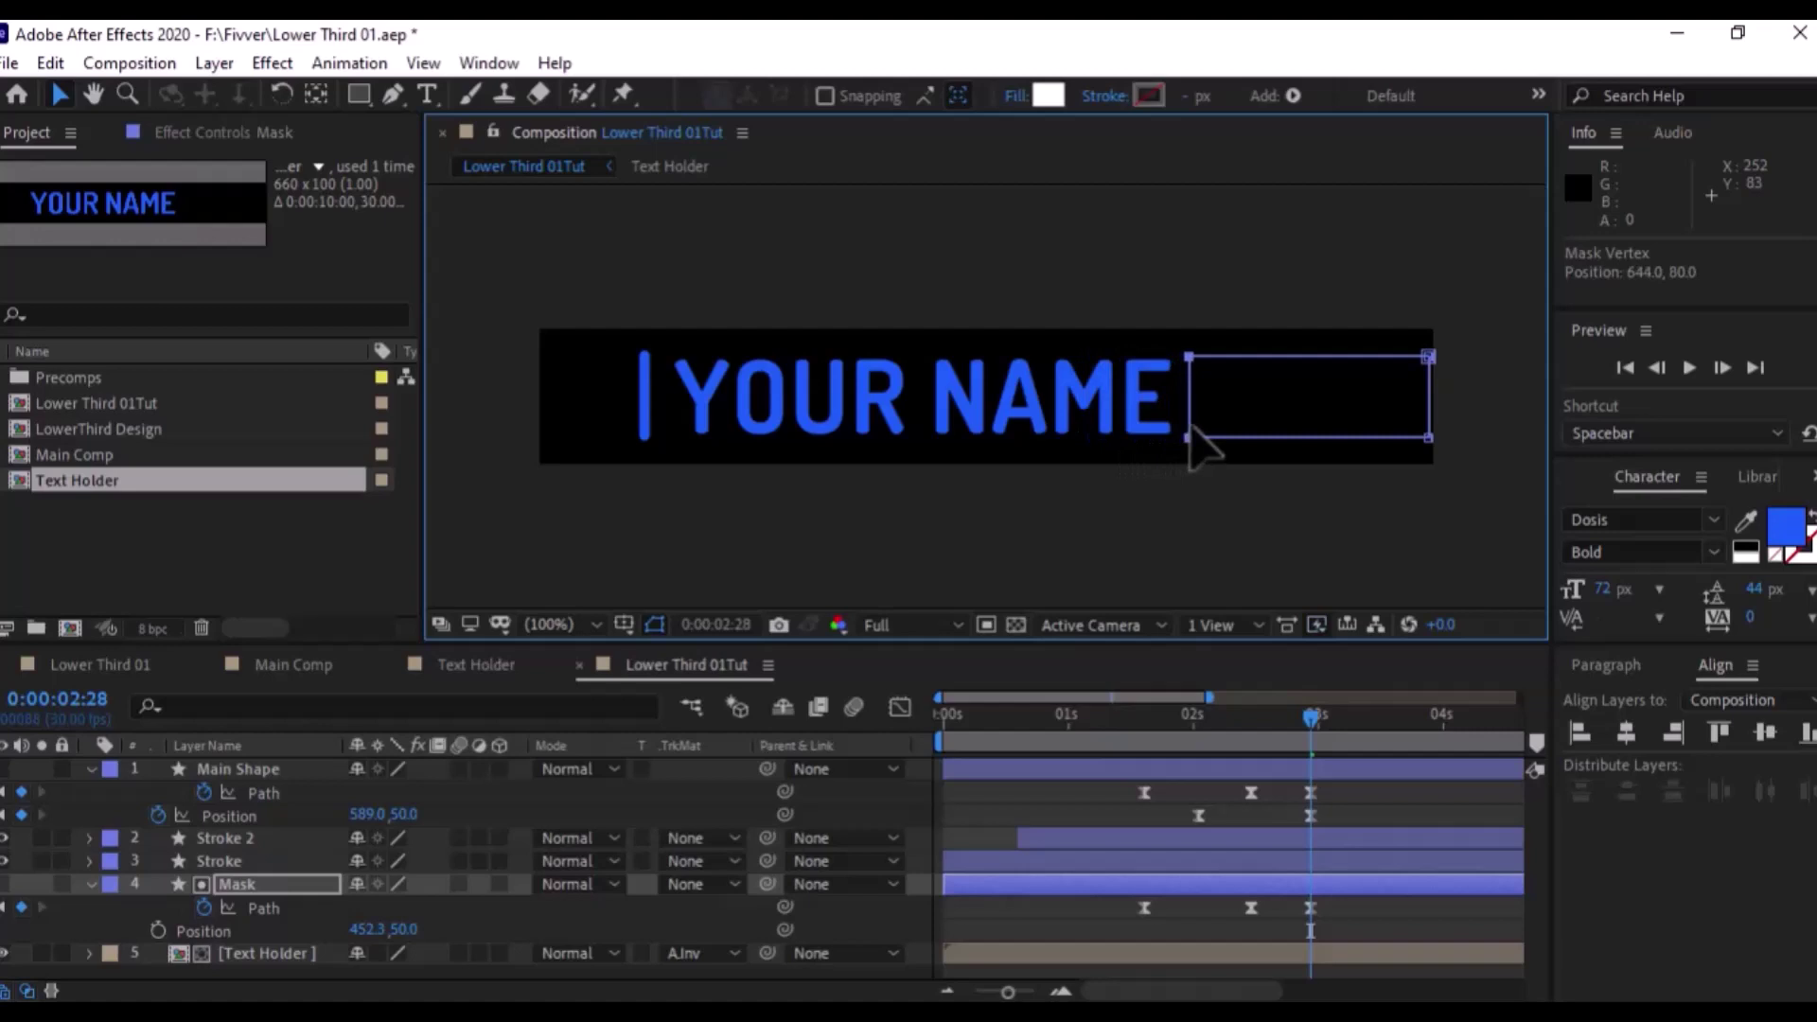
Check the mask from 1:18 to 1:26, undoing a trial shift of the thin mask line
left_click_drag(1194, 730, 1143, 734)
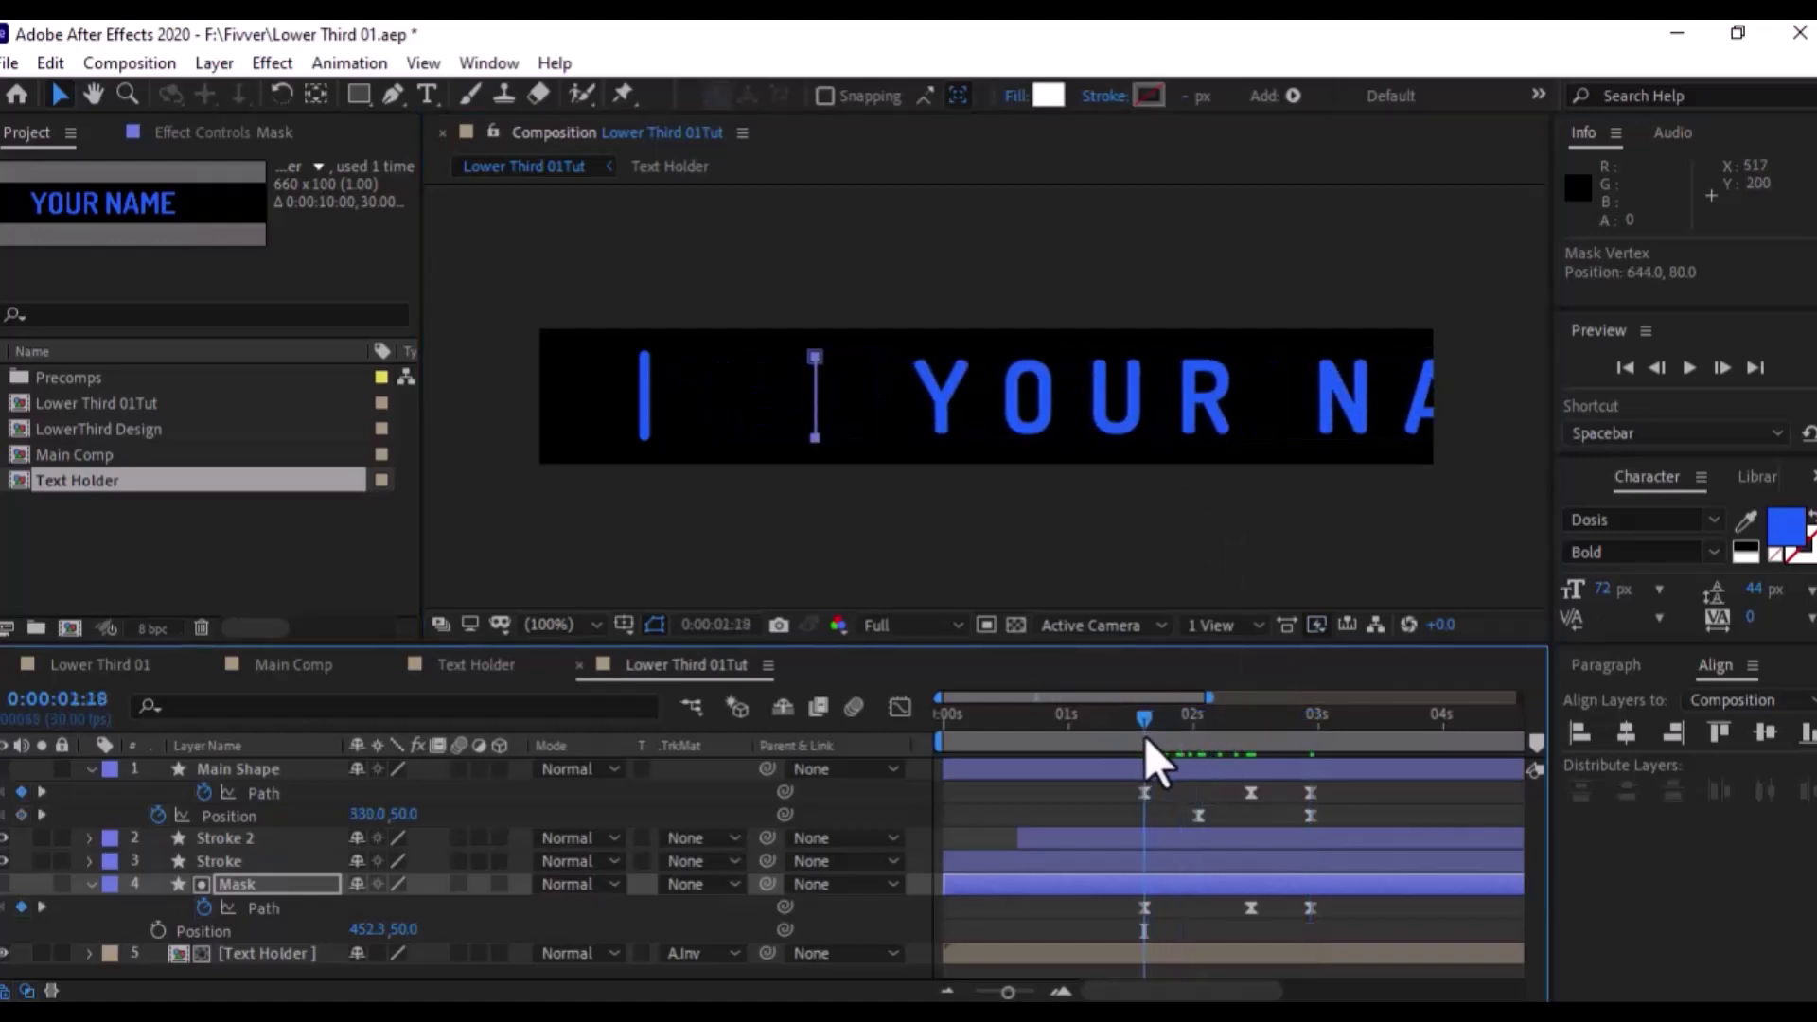
left_click(254, 905)
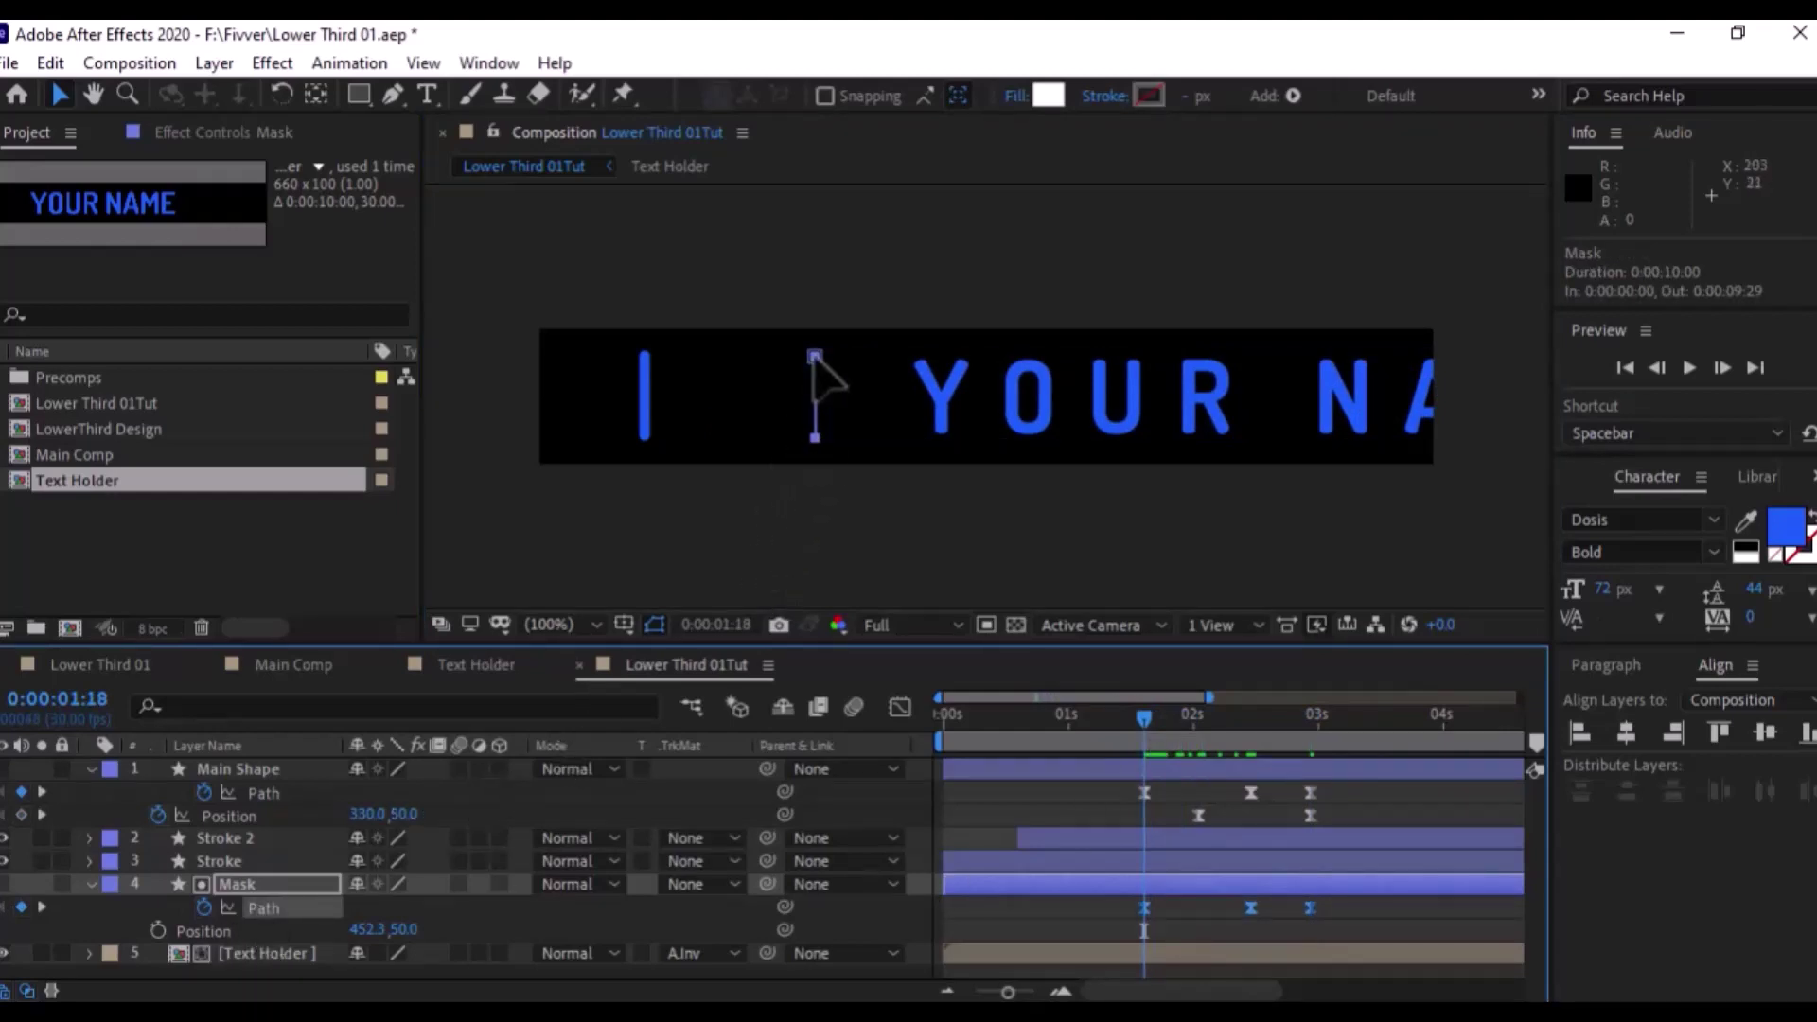
left_click_drag(815, 357, 880, 357)
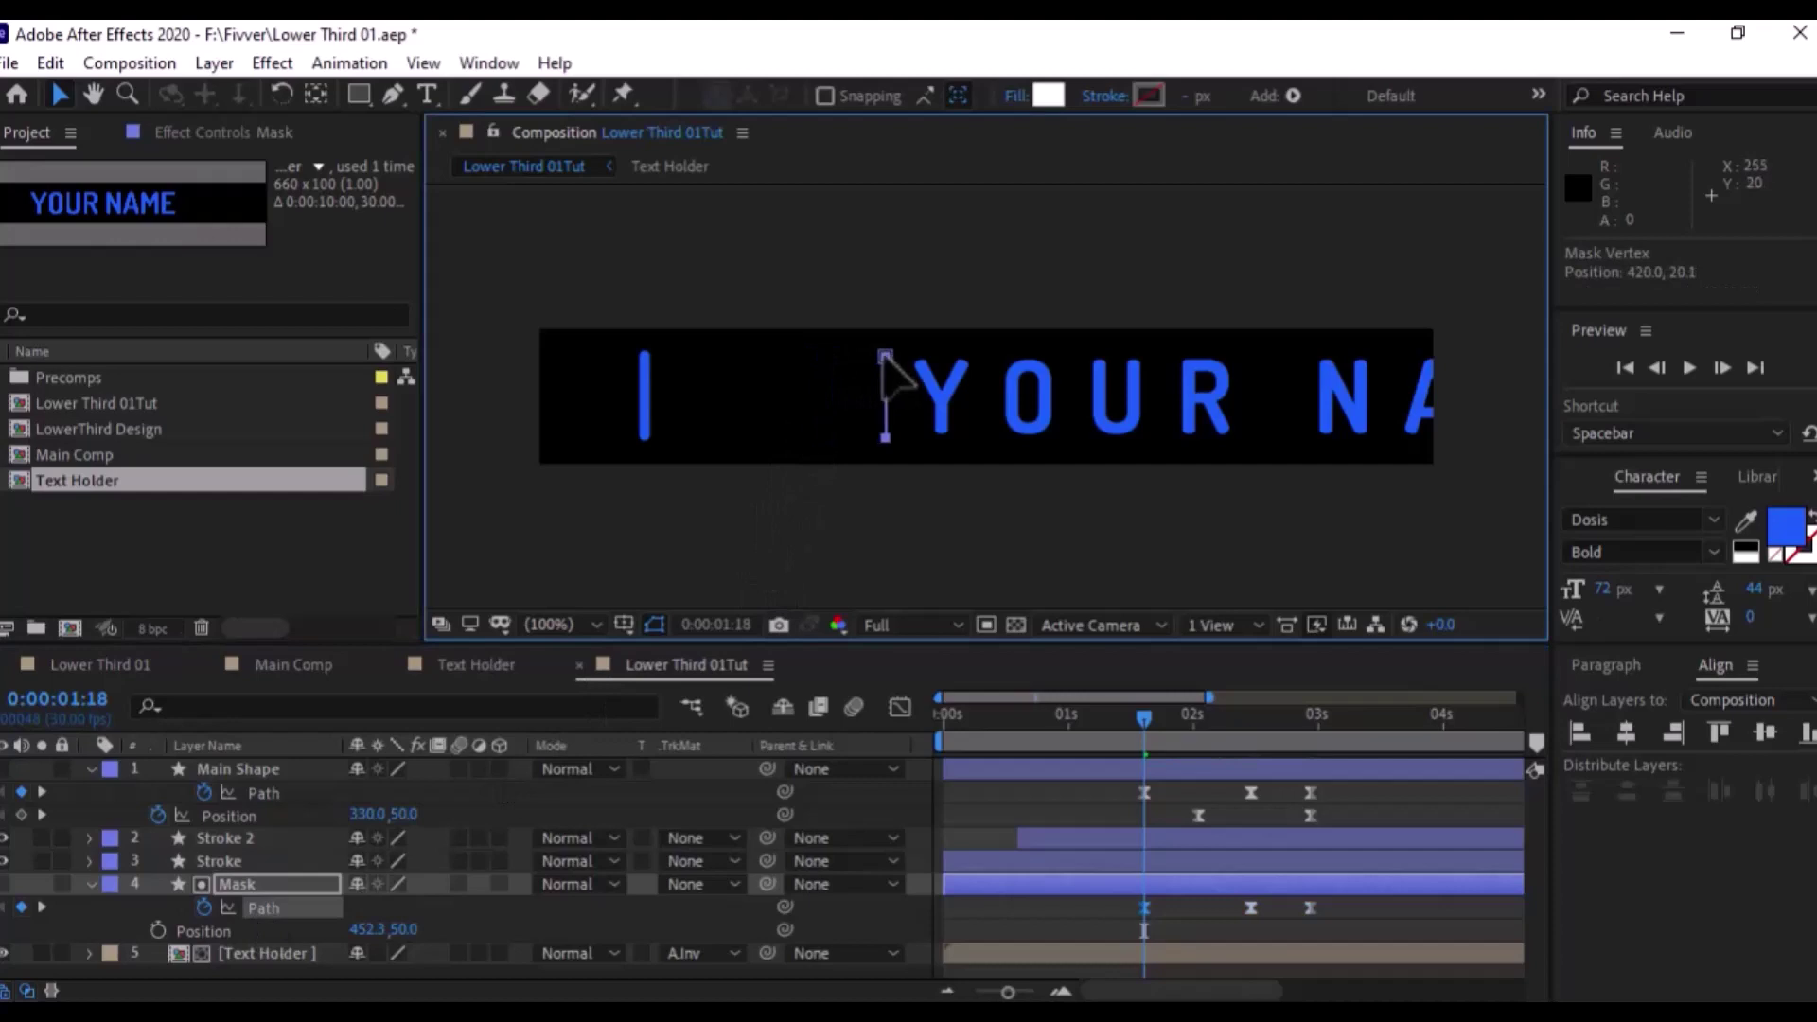
key("ctrl+z")
left_click(1170, 721)
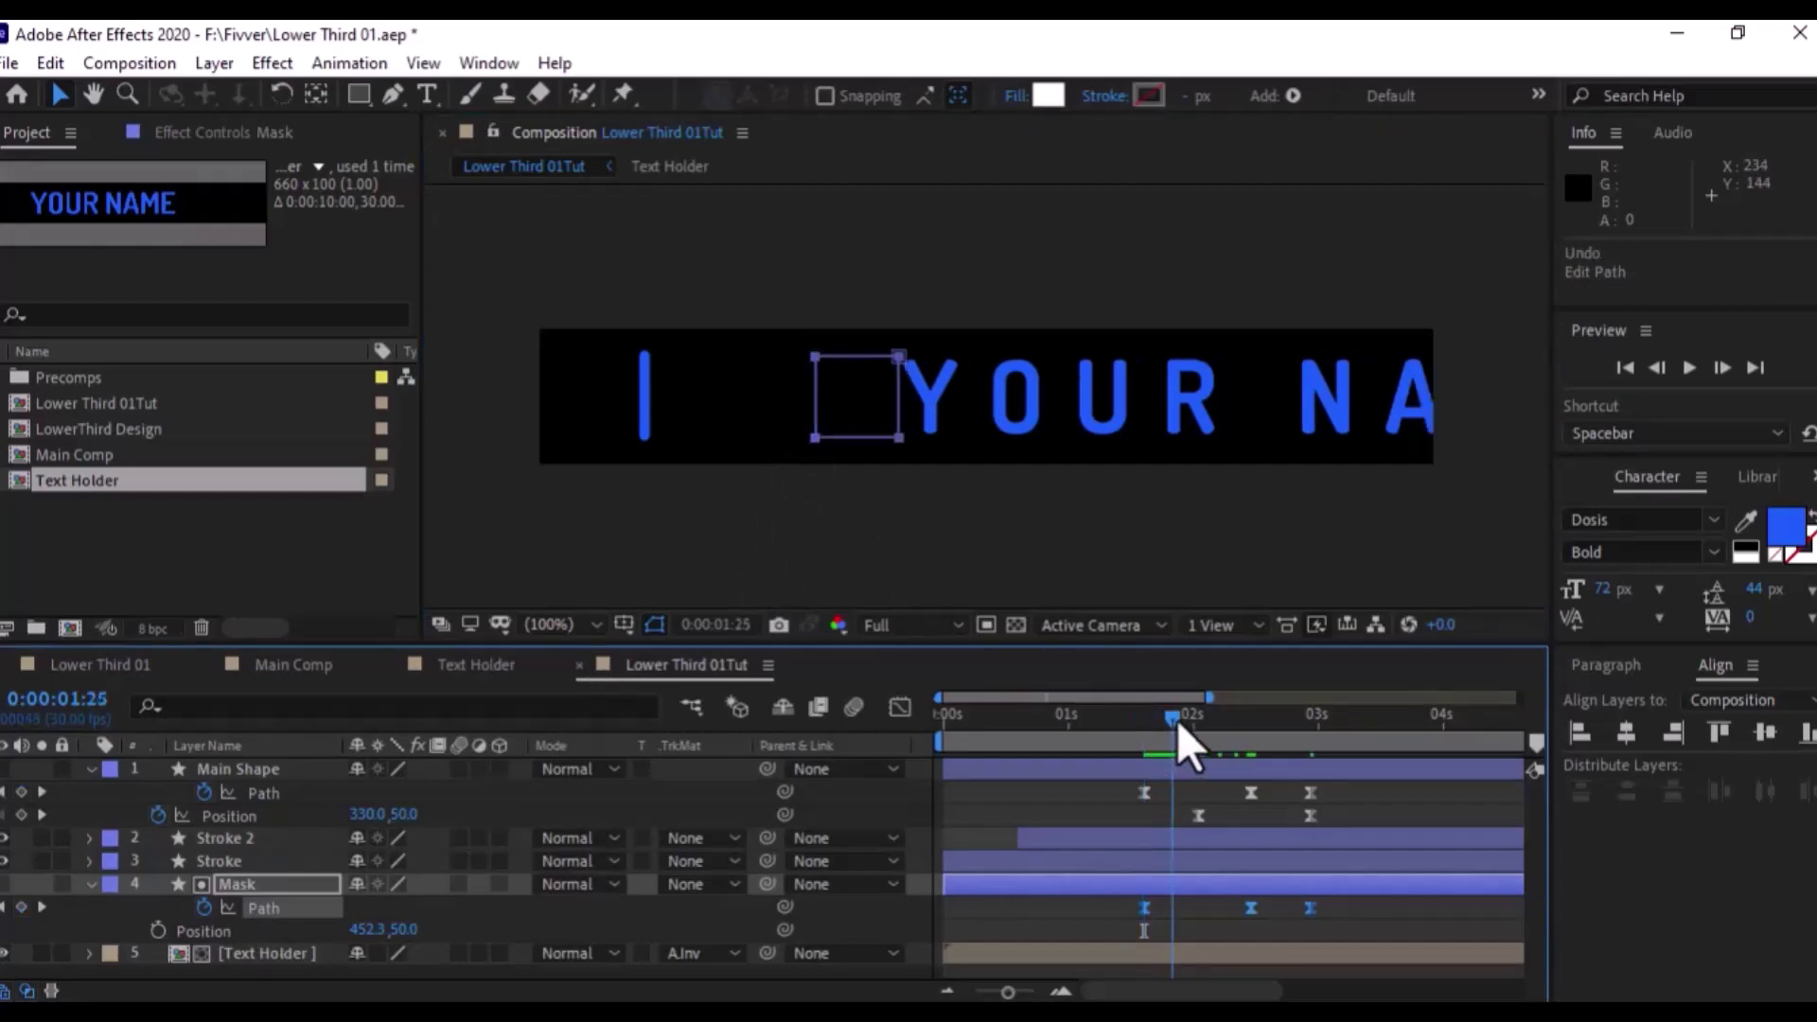
left_click(1177, 719)
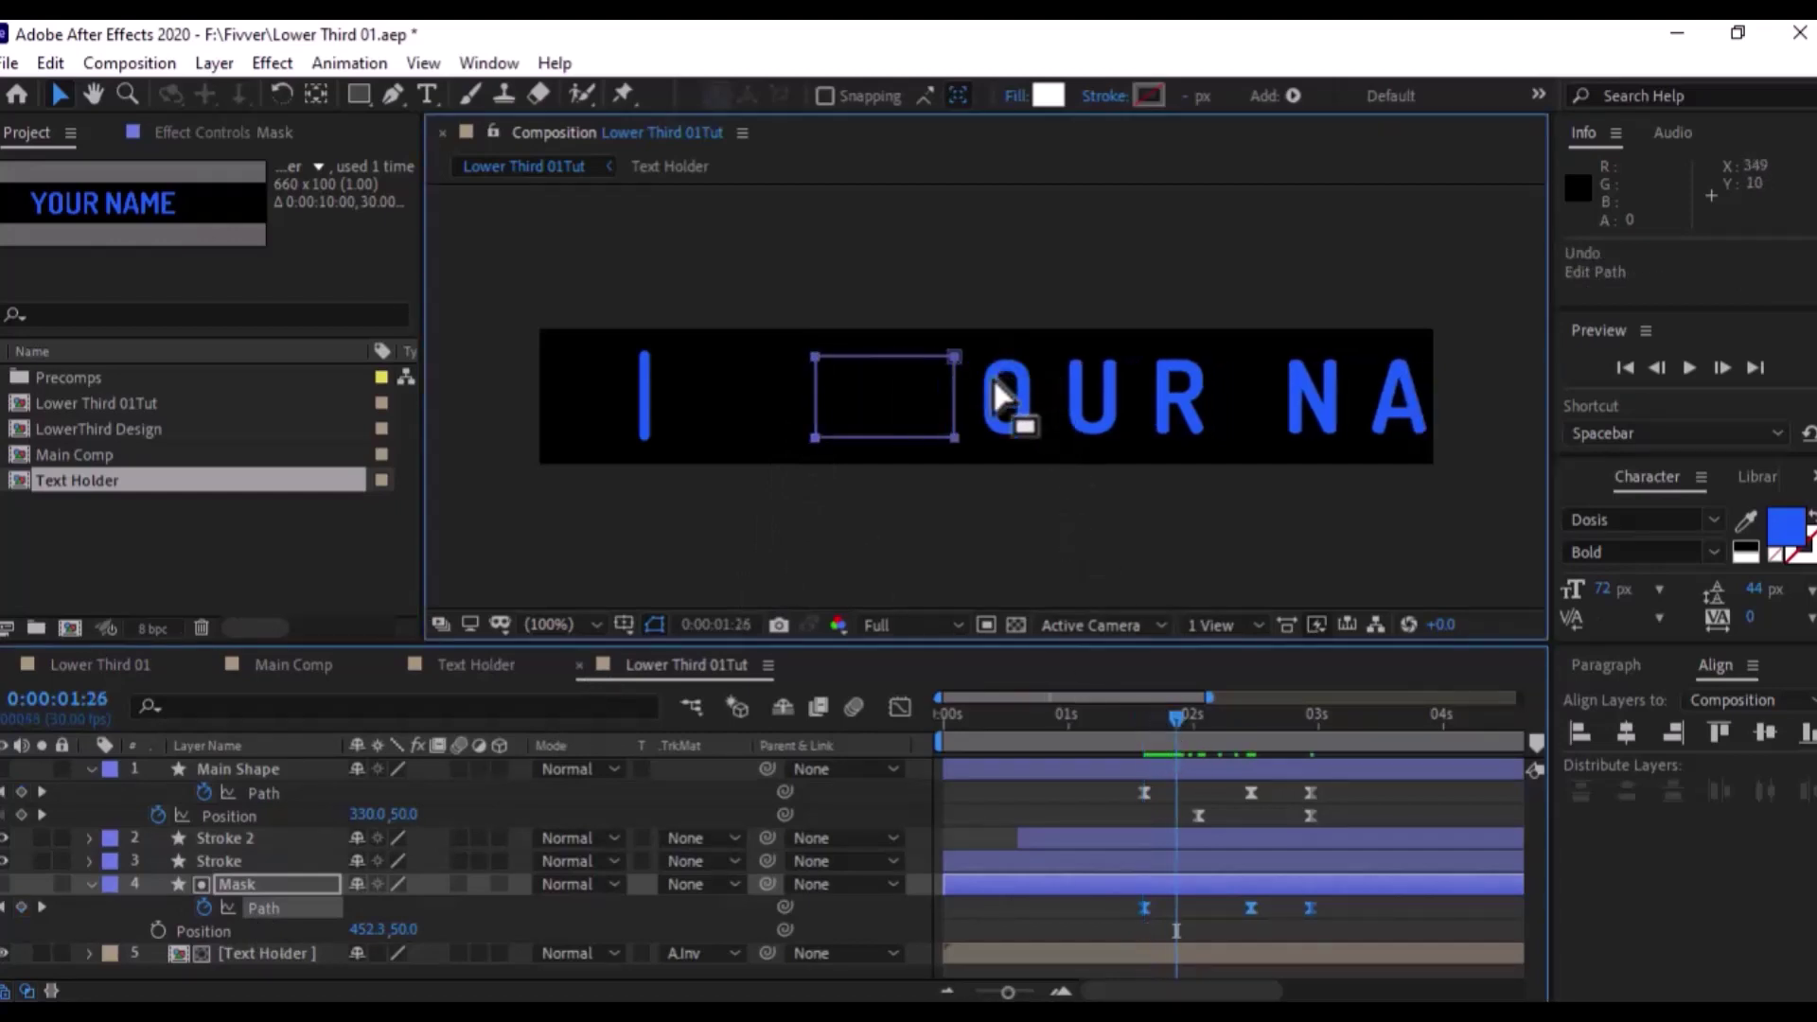
left_click(940, 474)
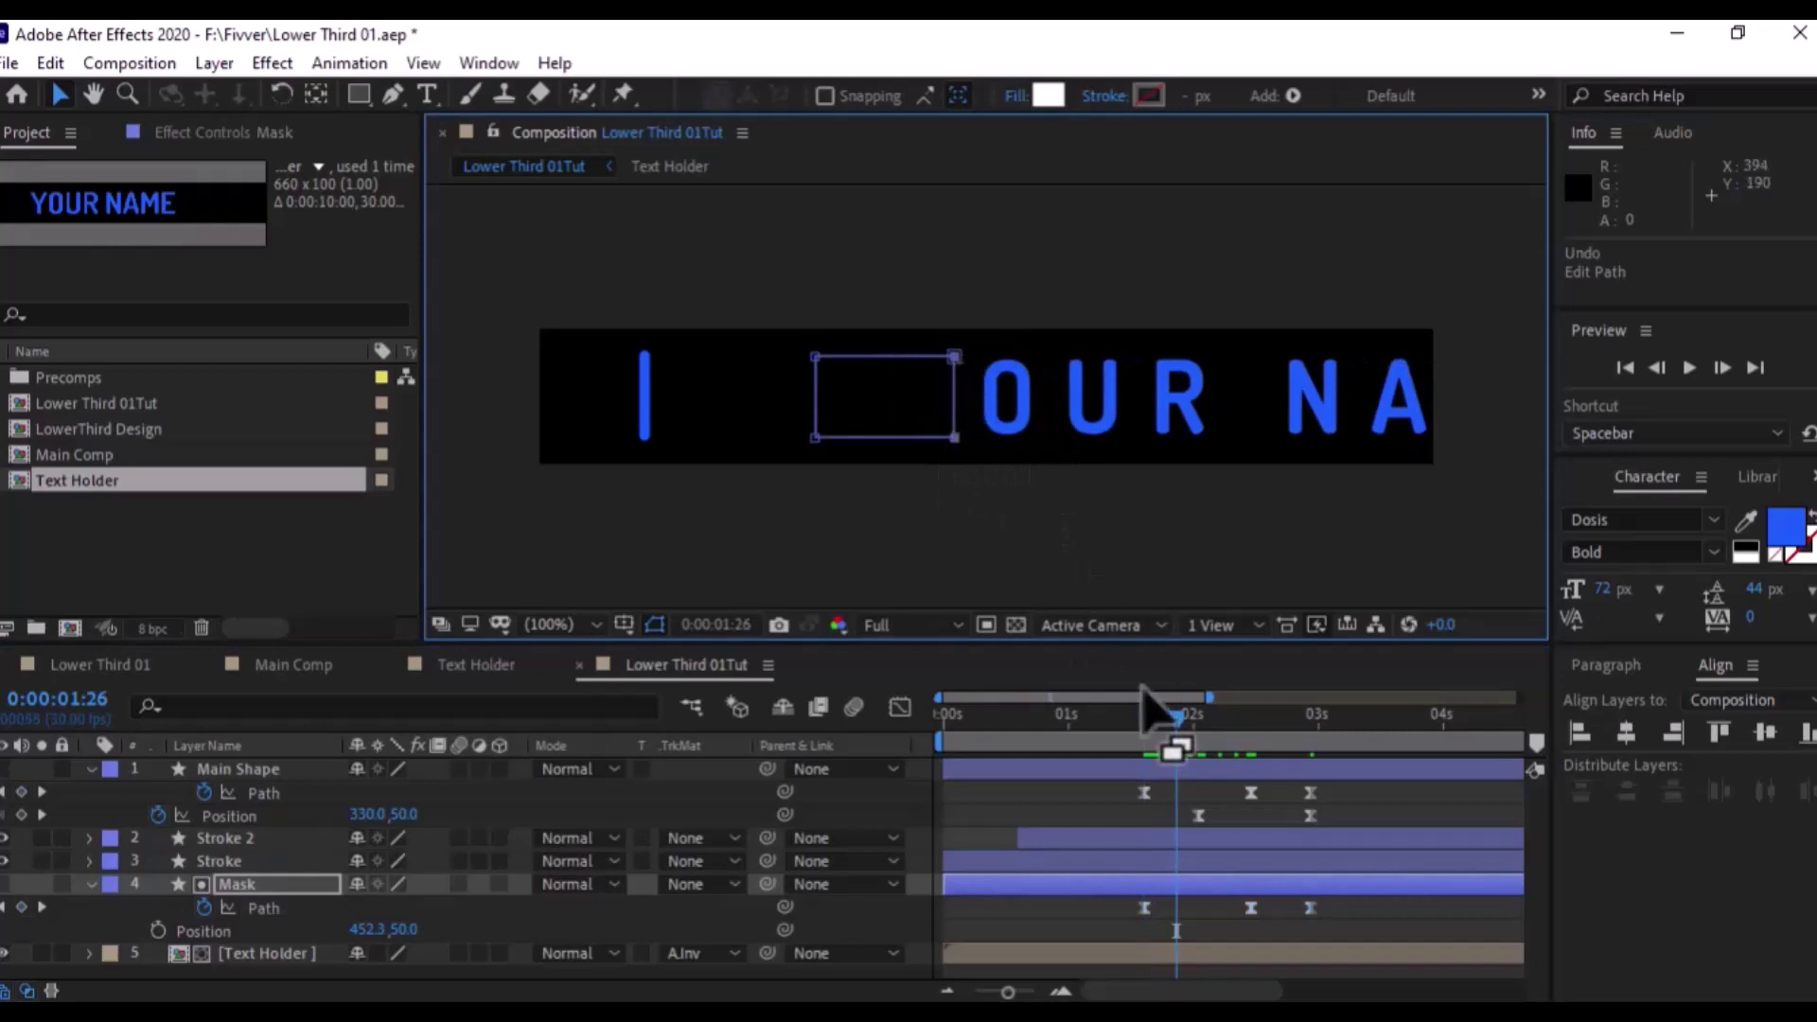
left_click_drag(1183, 718, 1148, 724)
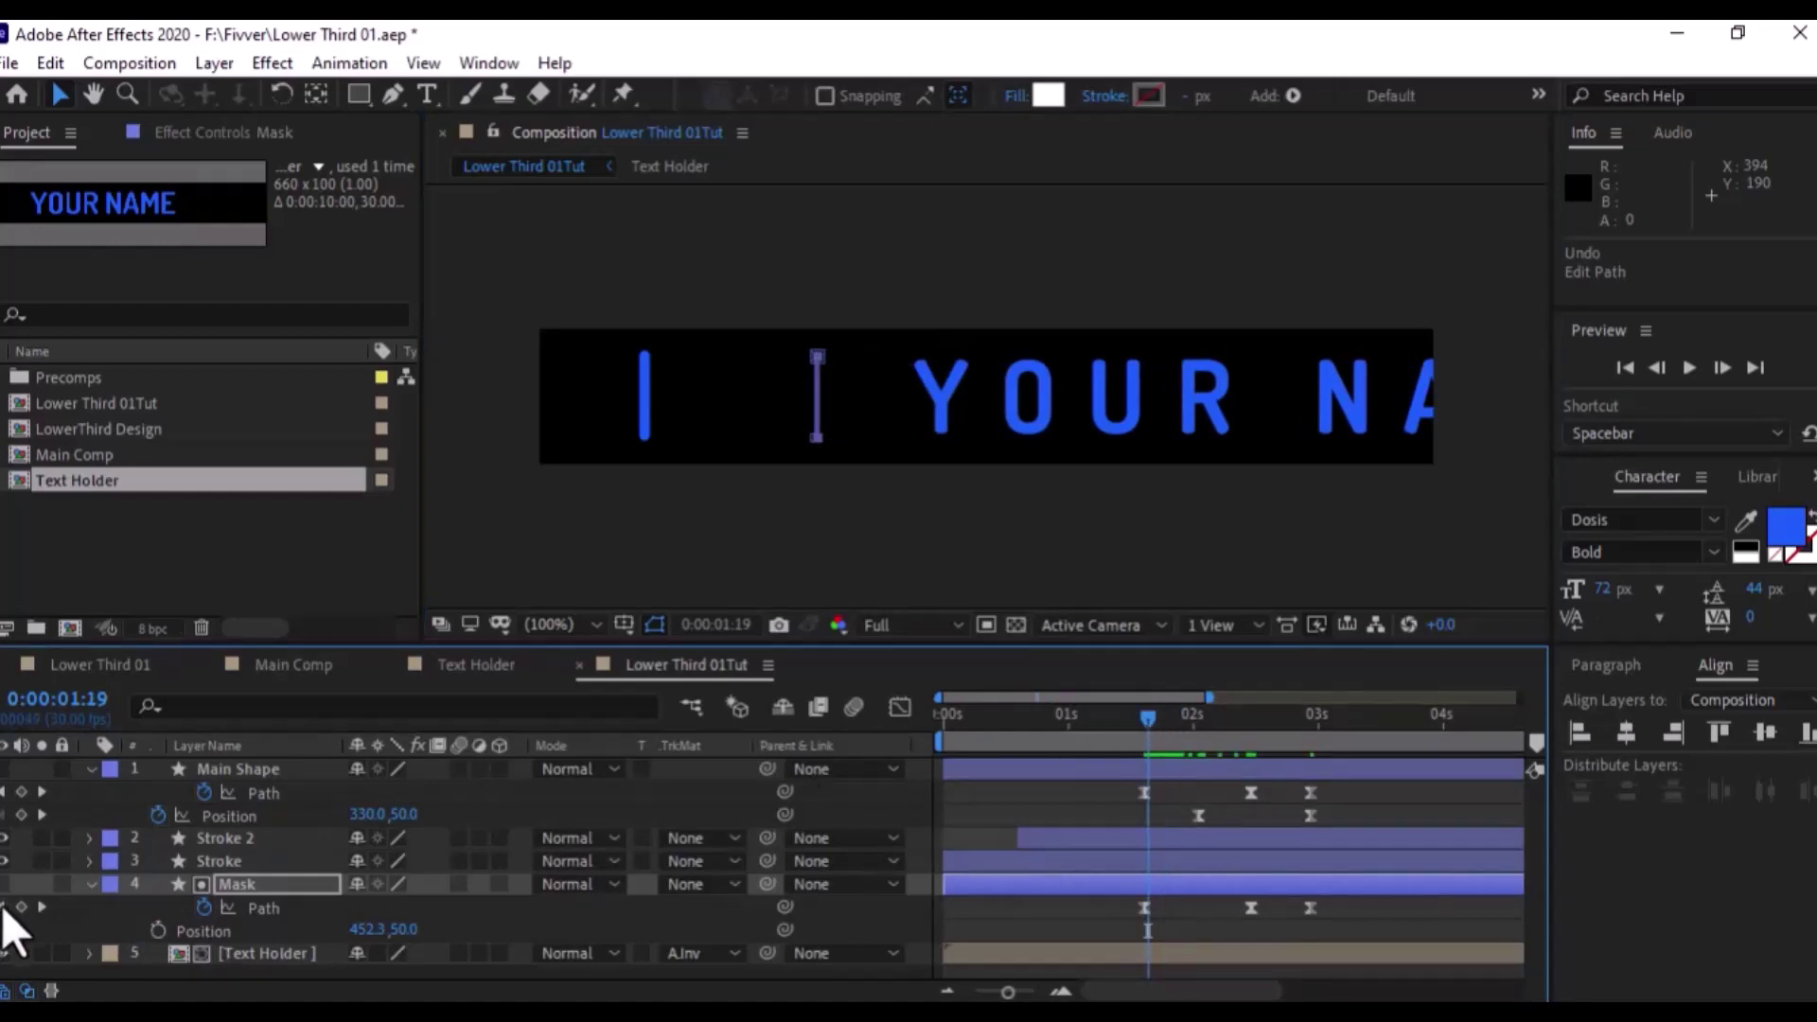
At 0:00:01:18, stretch the mask's right edge out into a wide rectangle
key("Page_Up")
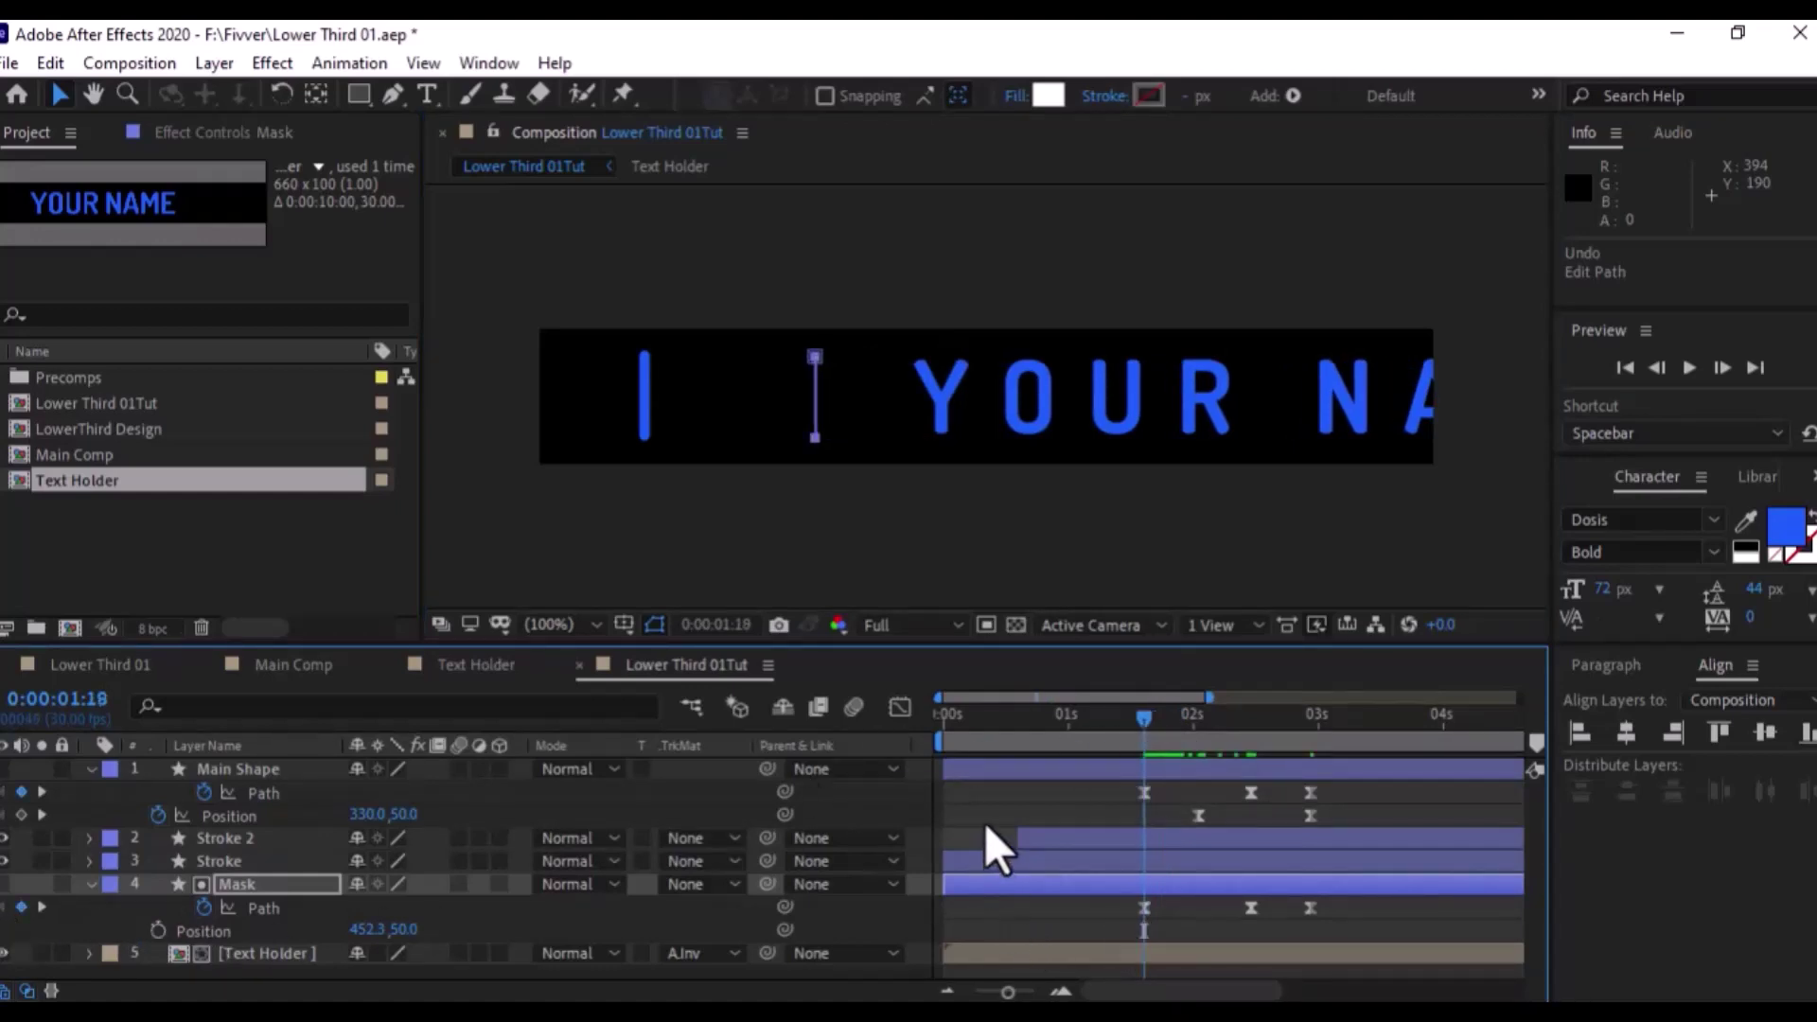
key("Right")
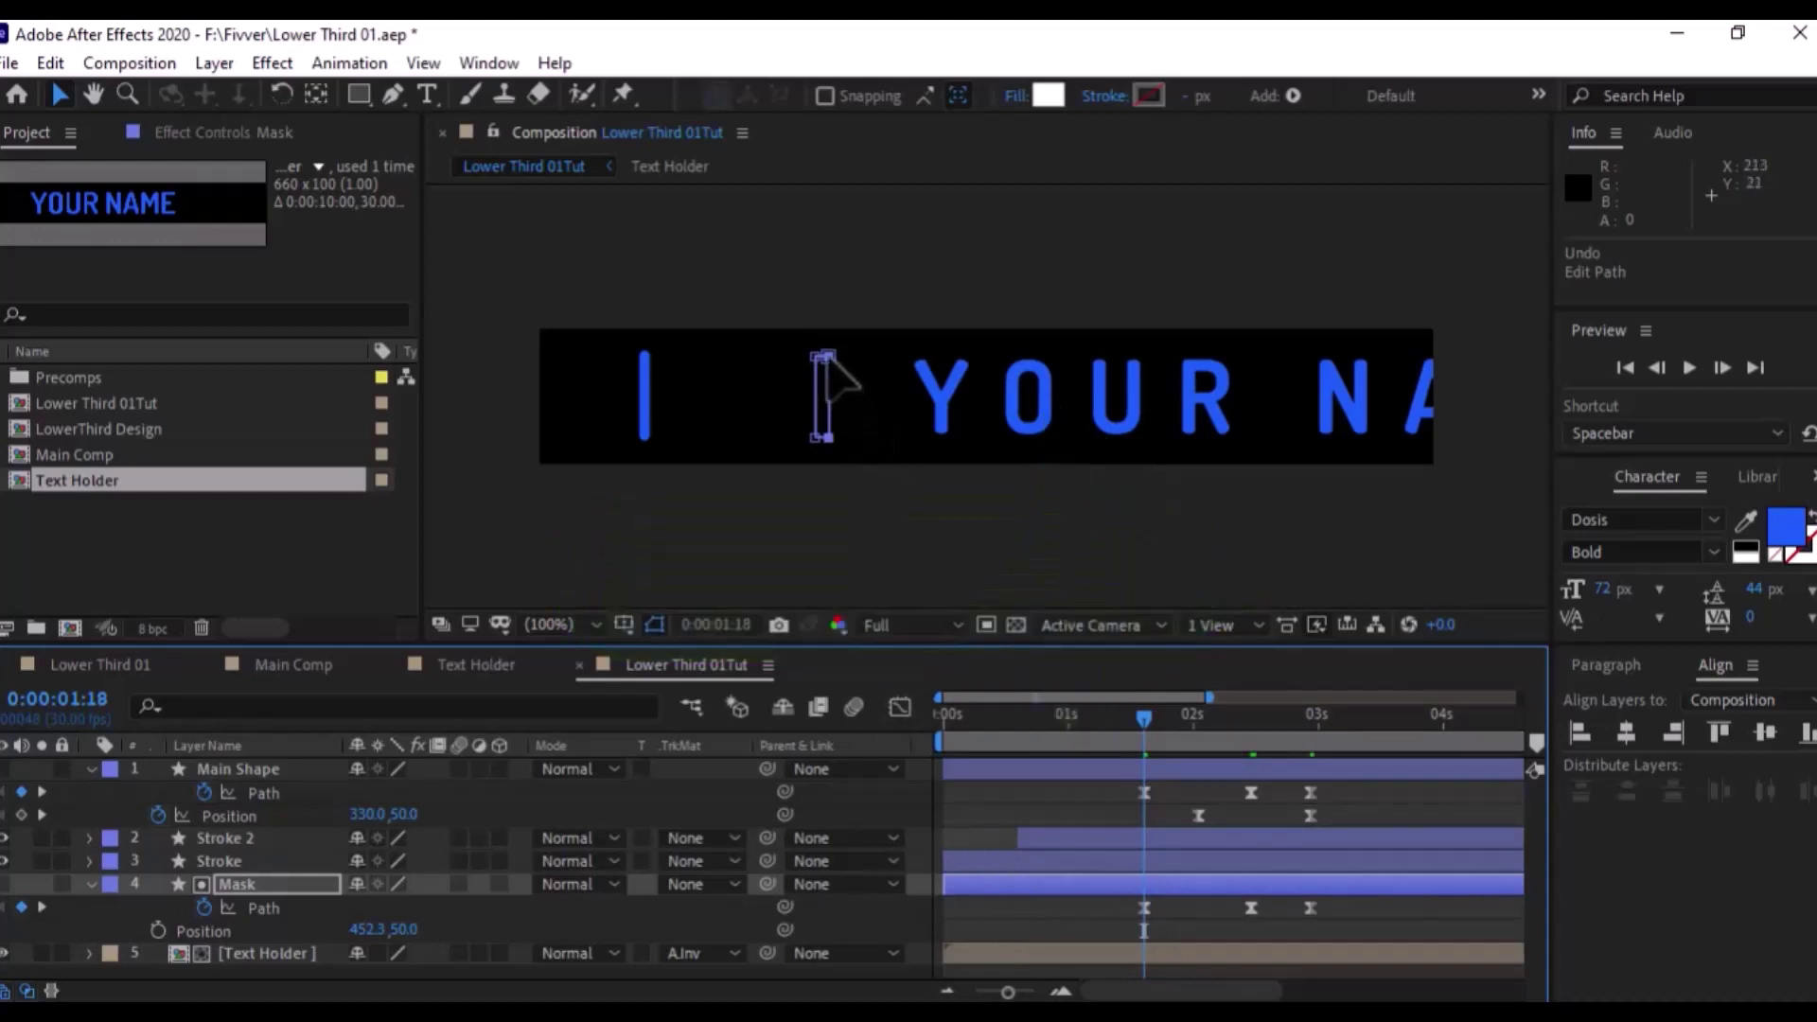
left_click_drag(827, 358, 1464, 348)
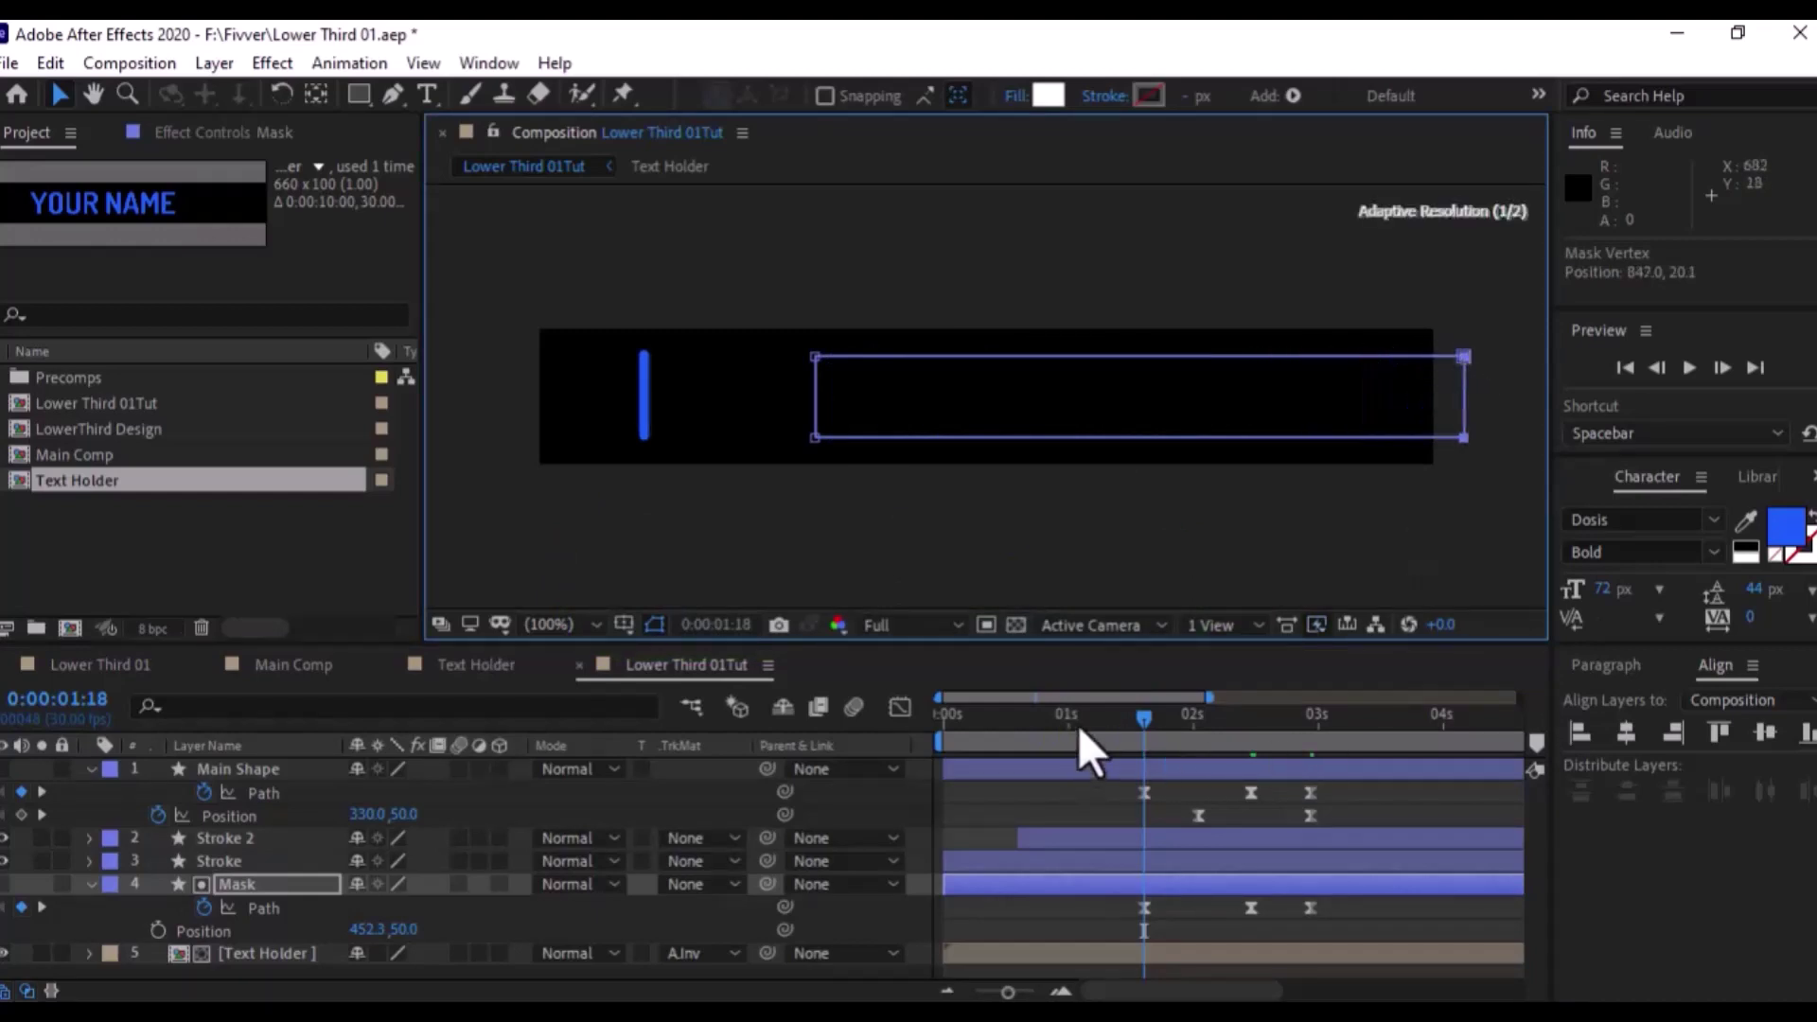
Delete the extra Mask Path keyframe at 0:00:02:14 and preview the reveal
left_click_drag(1147, 720, 1314, 709)
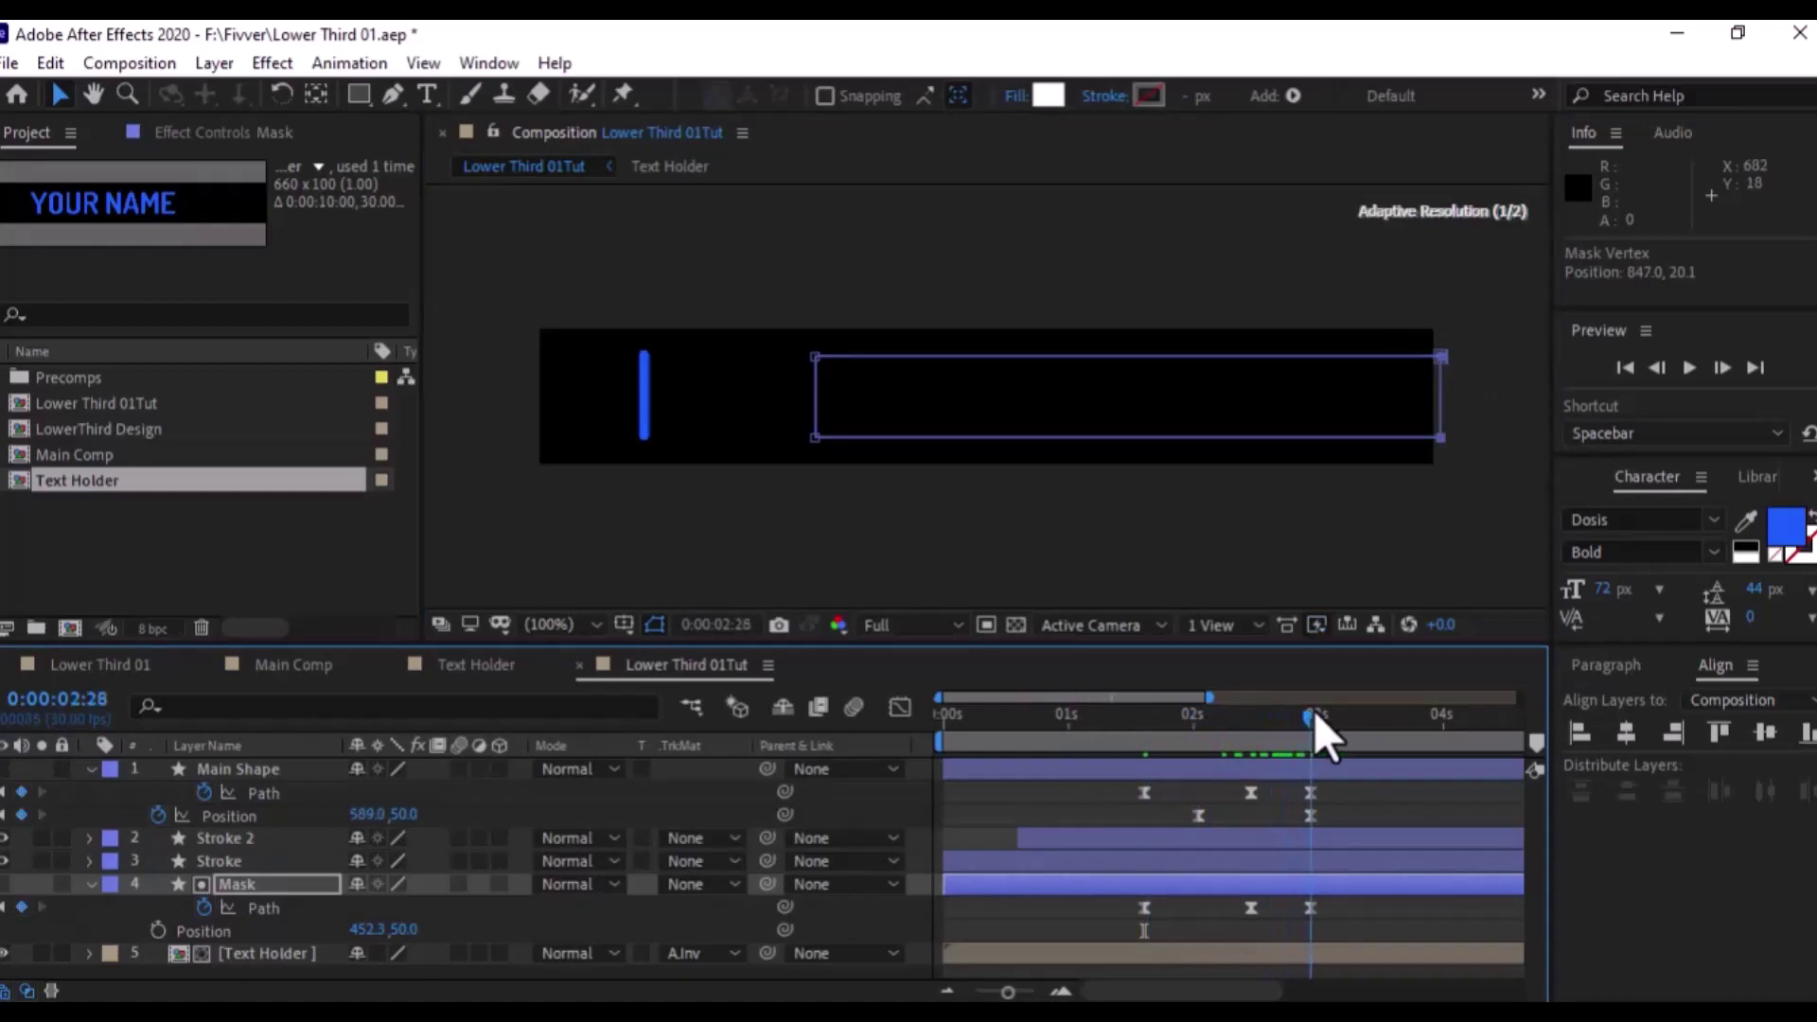
mouse_move(1313, 711)
left_mouse_down()
mouse_move(1236, 712)
mouse_move(1256, 710)
left_mouse_up()
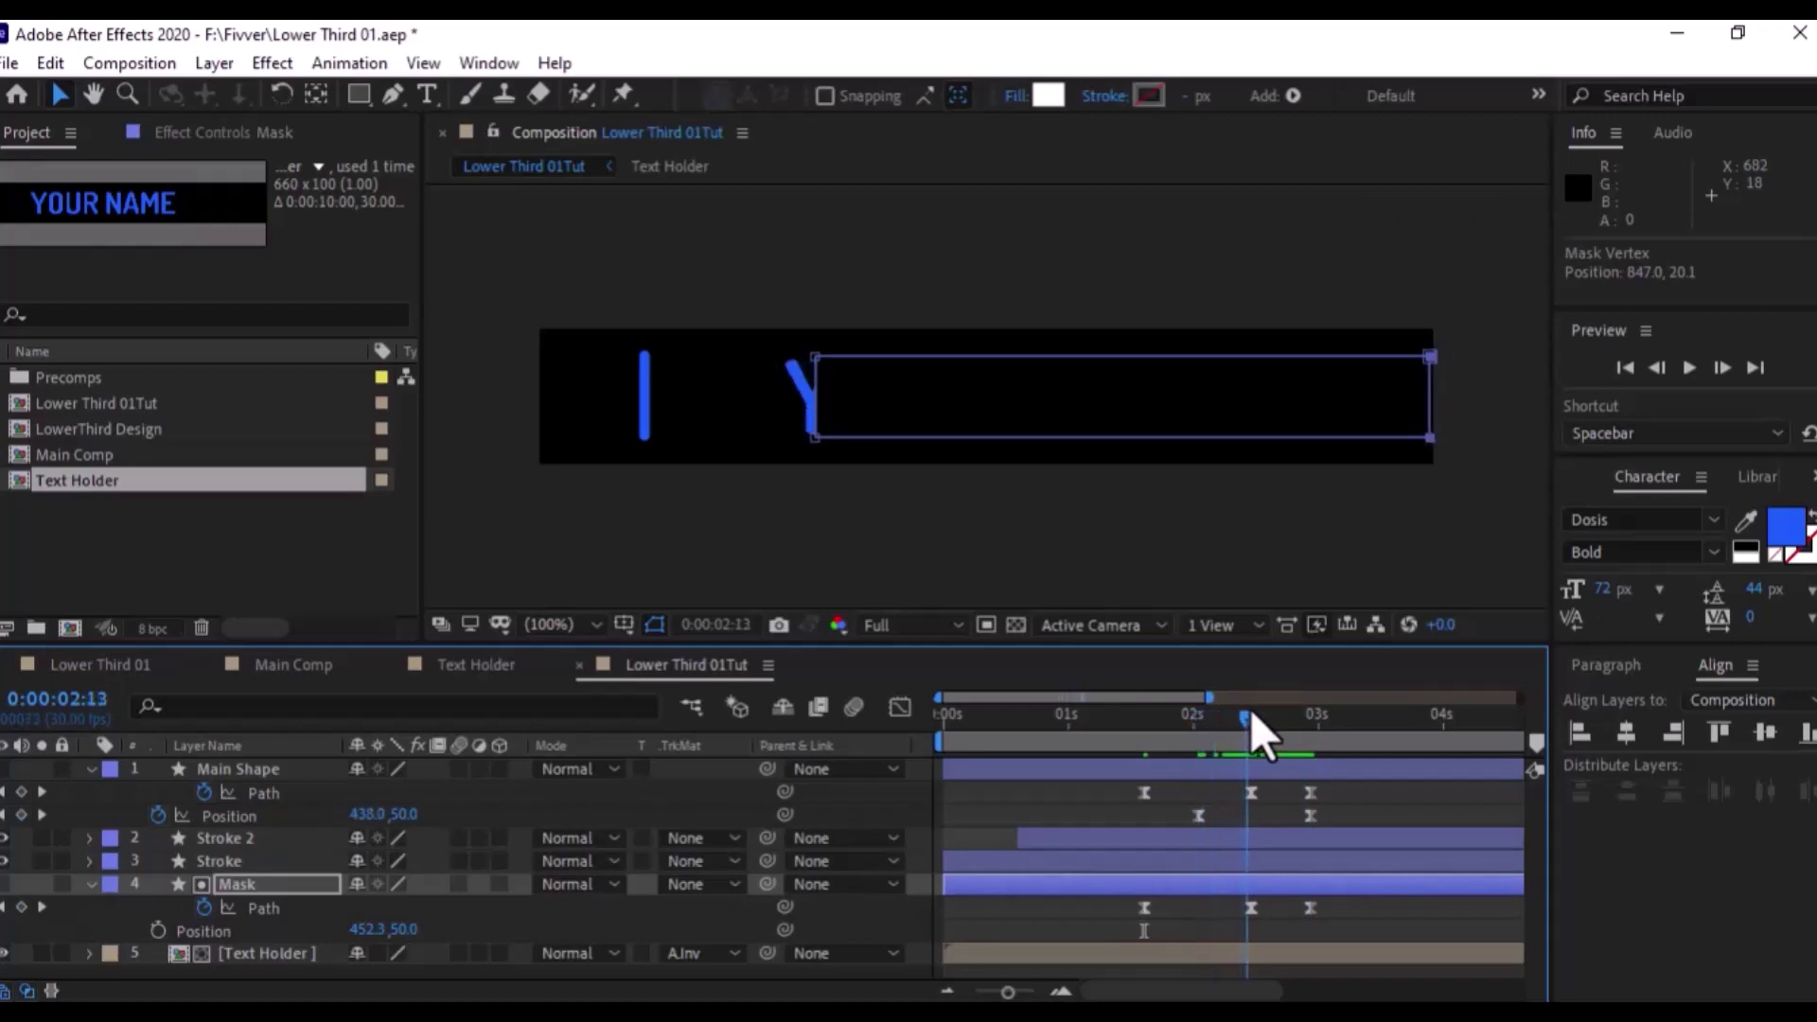
left_click(1247, 908)
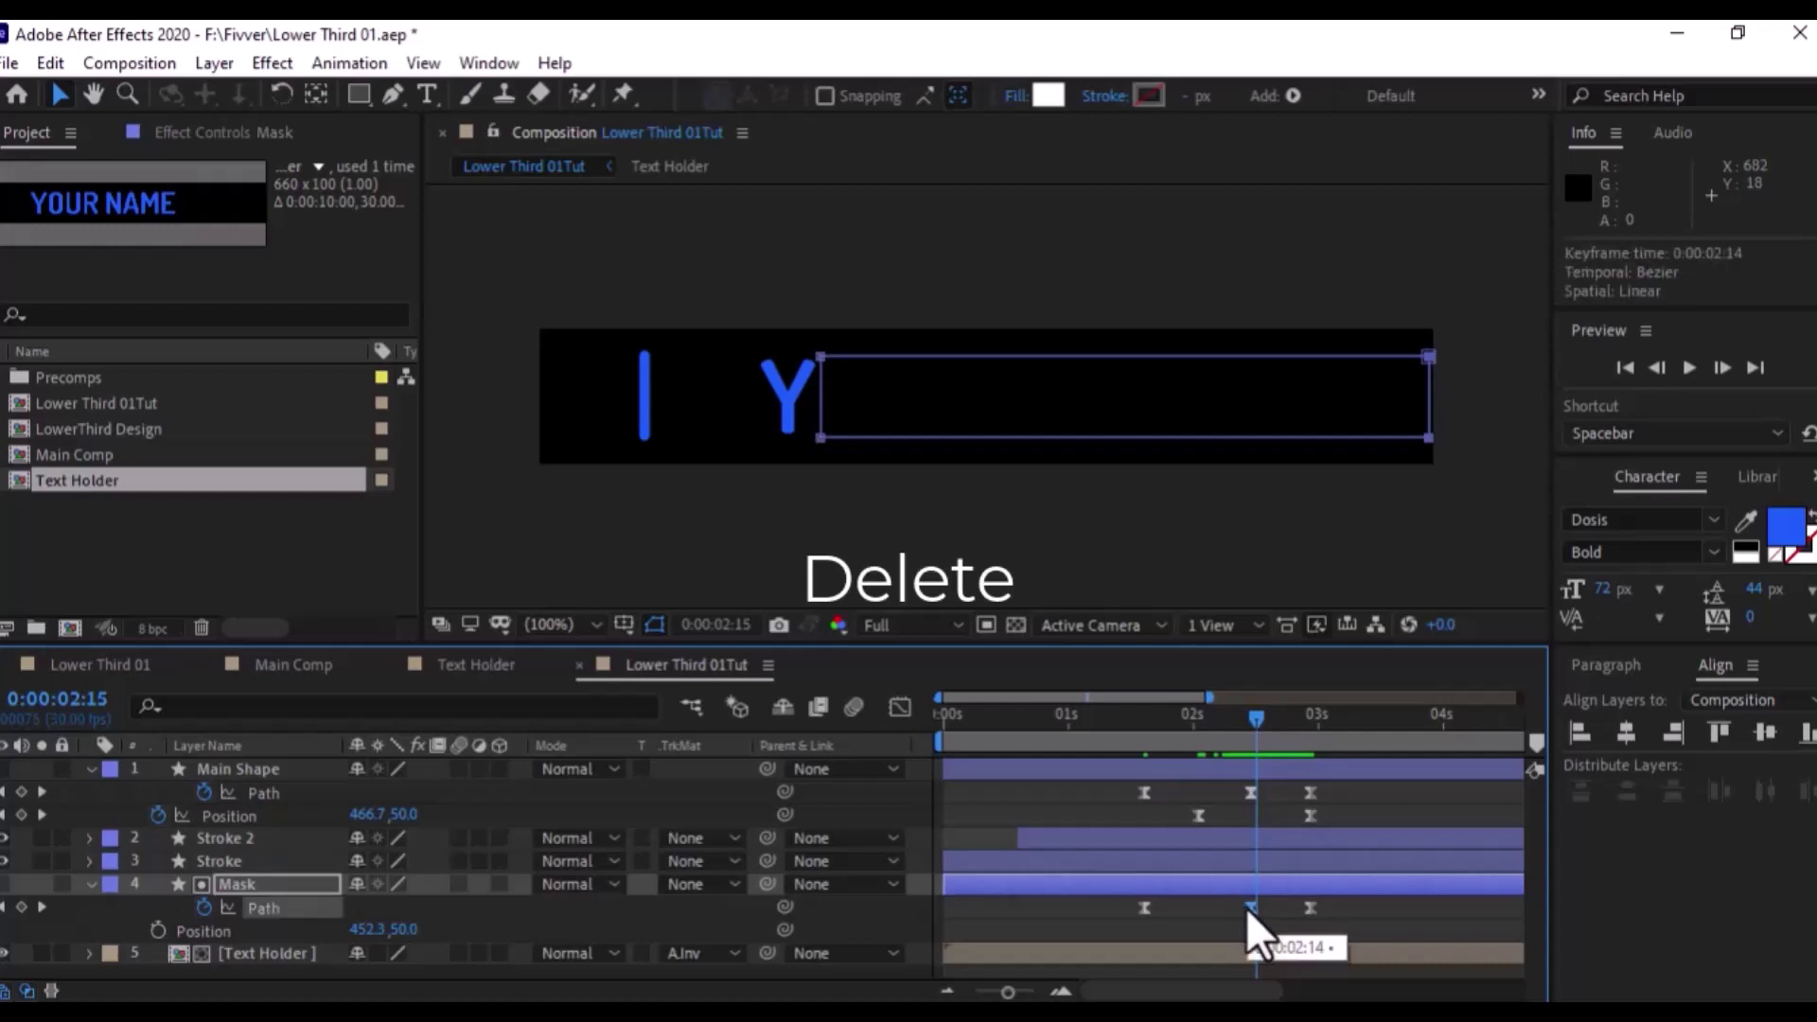
key("Delete")
key("space")
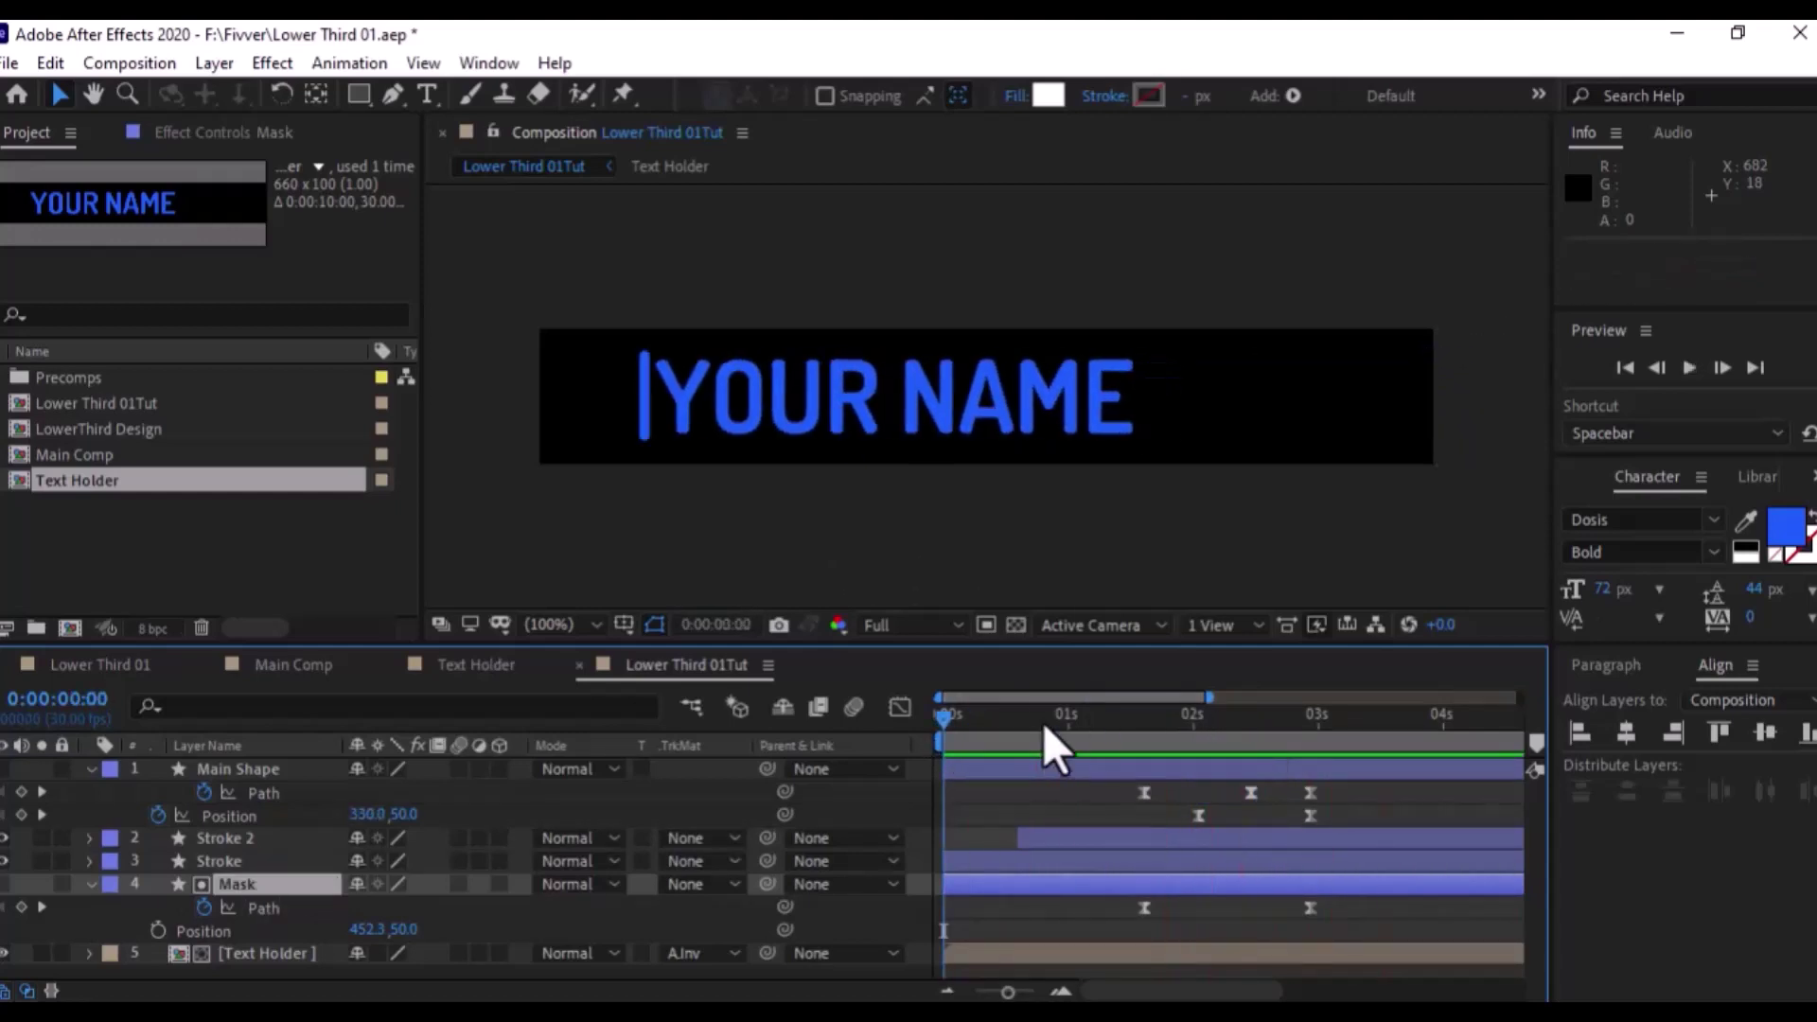
Shift the first Mask Path keyframe later, to about 0:00:01:29
key("space")
left_click_drag(1076, 721, 1188, 737)
left_click_drag(1145, 907, 1191, 907)
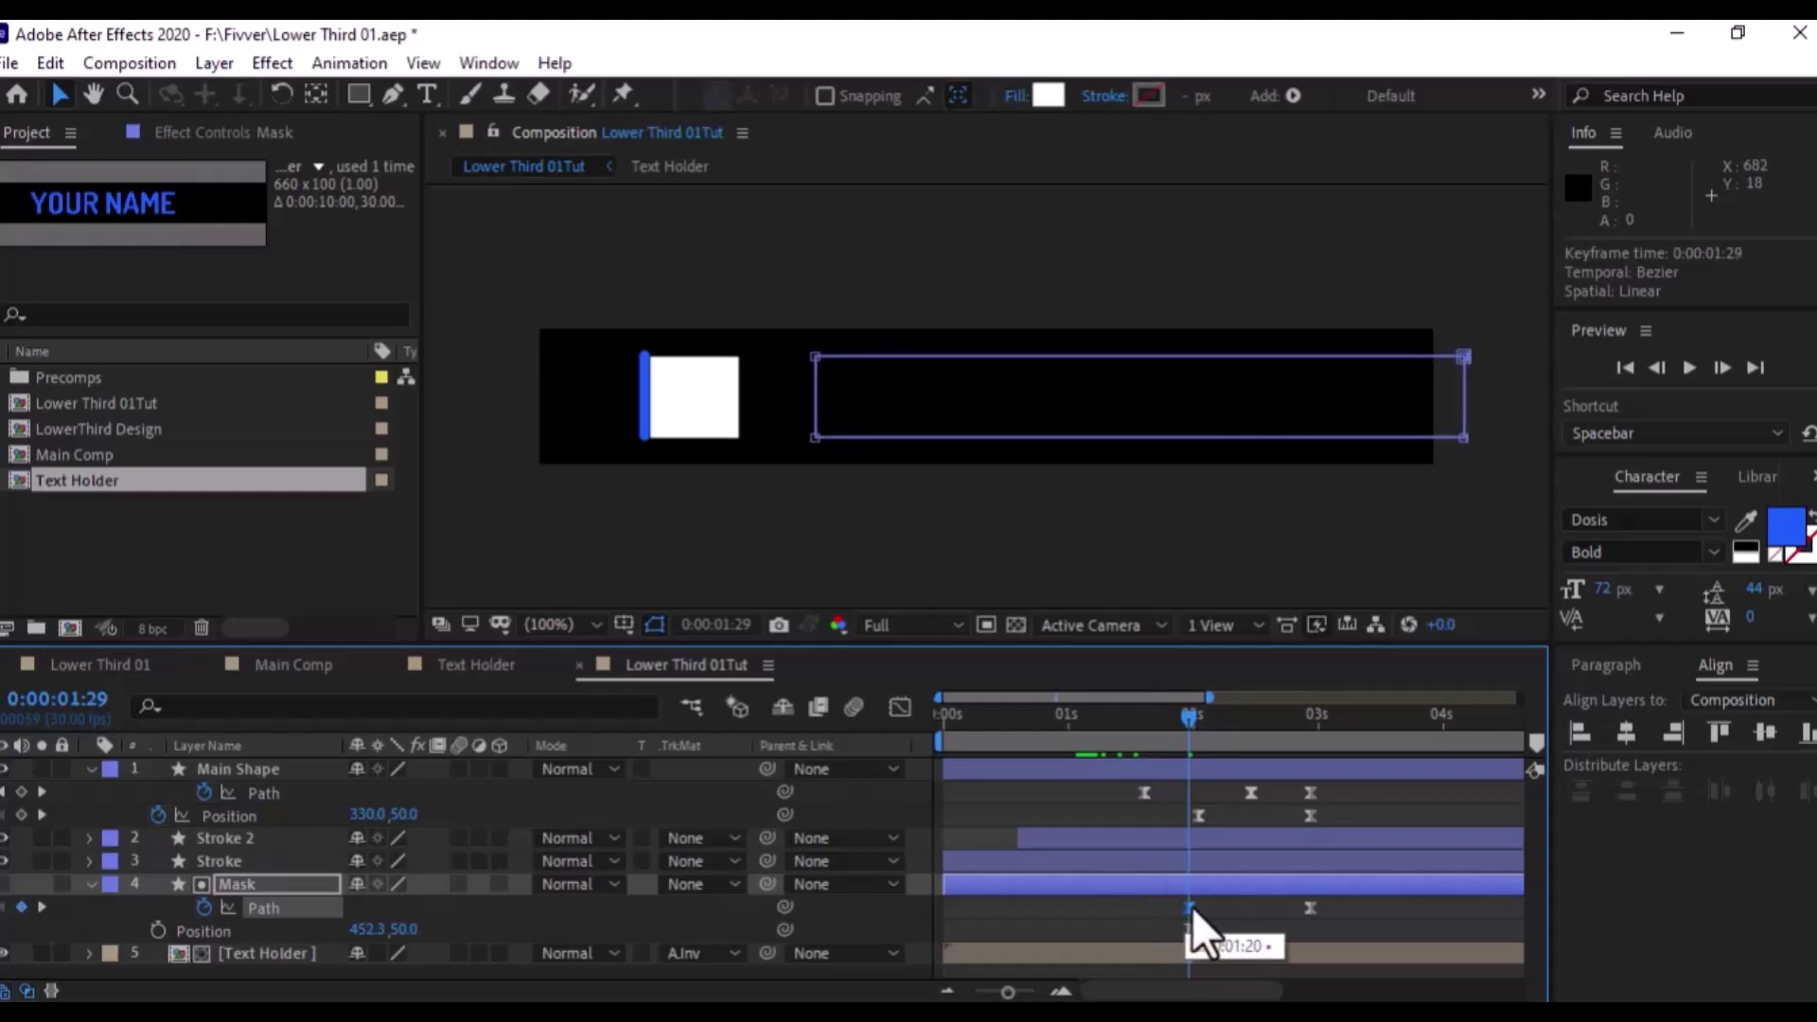
At 0:00:02:28, move the mask's left vertices further right and preview the timing
mouse_move(765, 336)
left_mouse_down()
mouse_move(811, 438)
mouse_move(716, 437)
left_mouse_up()
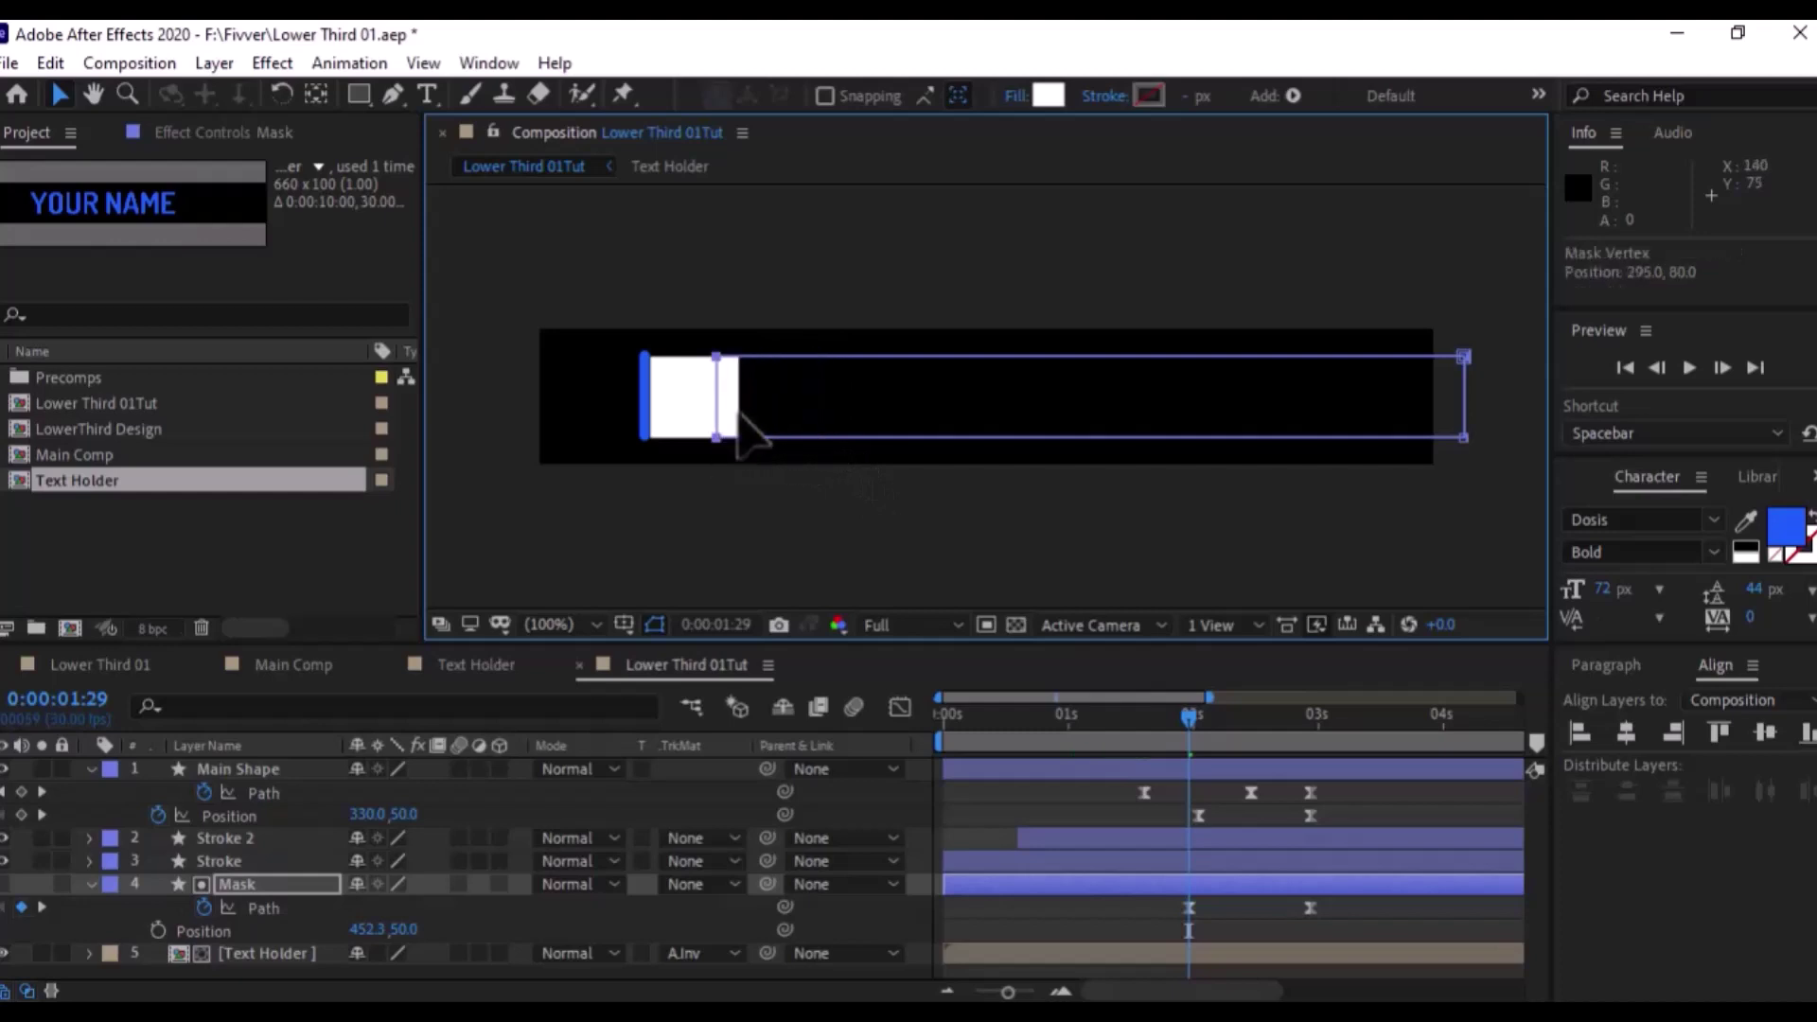
left_click_drag(1190, 721, 1314, 731)
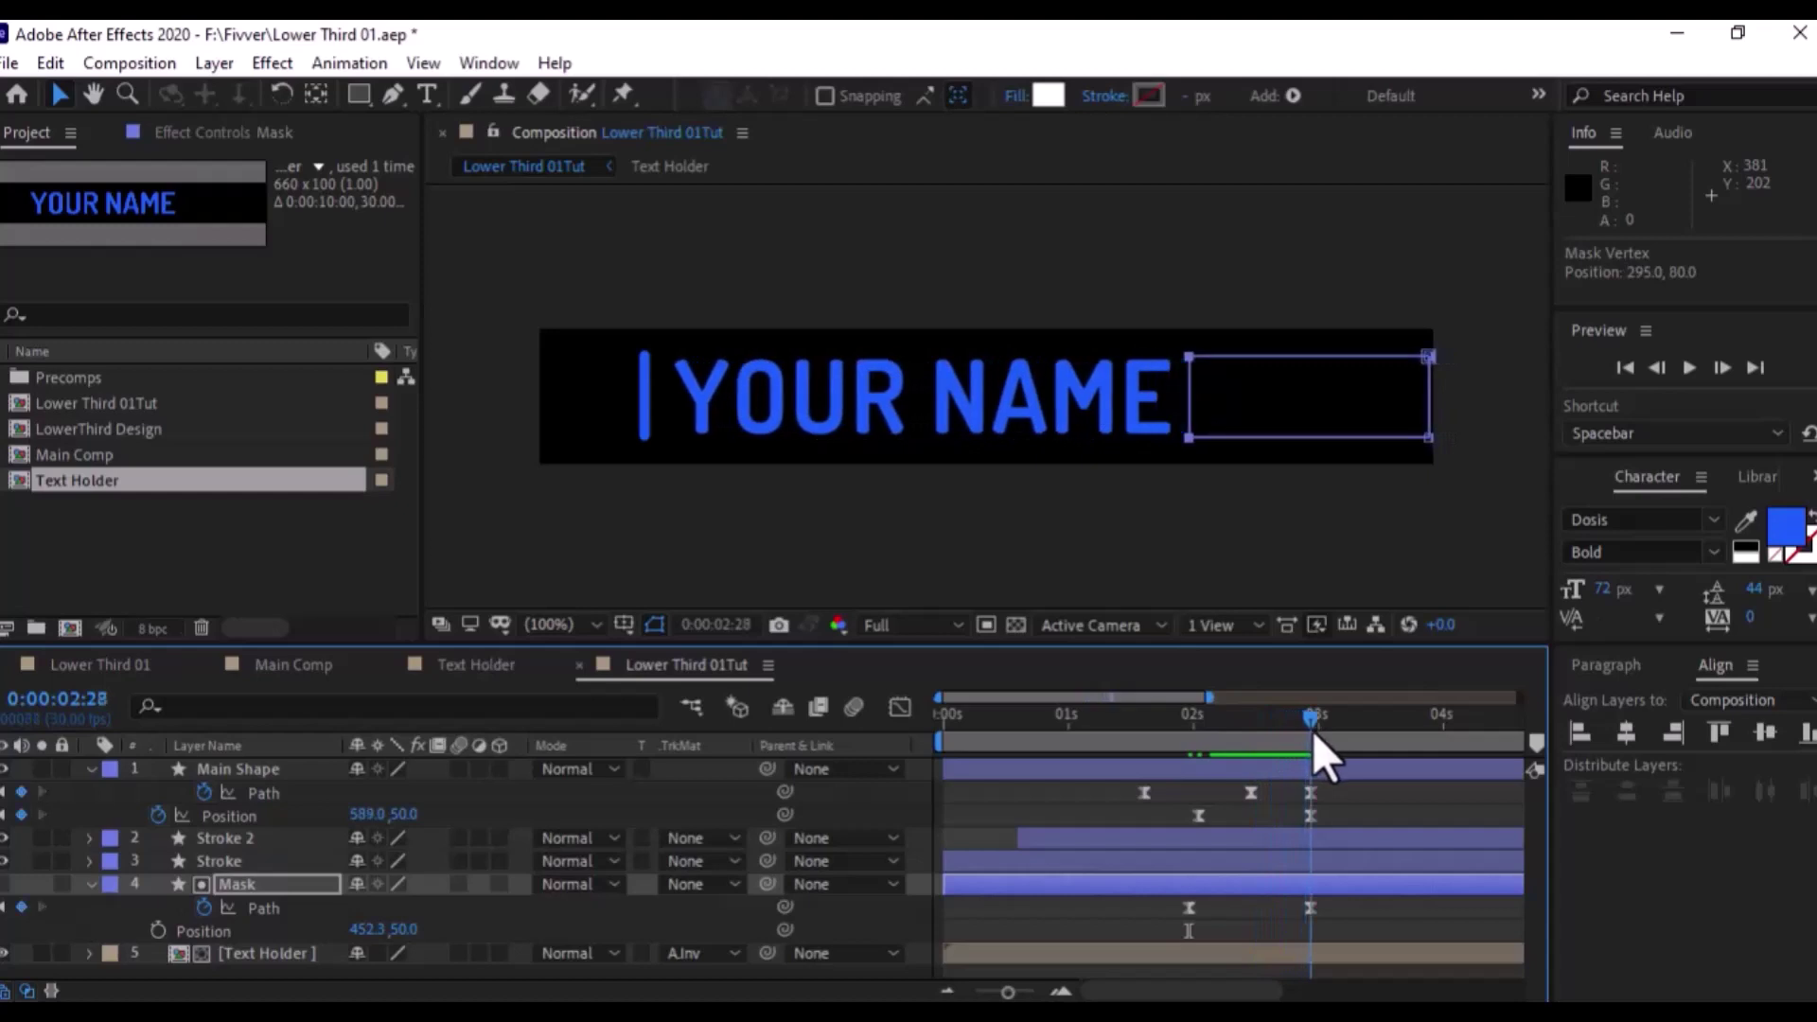
mouse_move(1147, 332)
left_mouse_down()
mouse_move(1221, 477)
mouse_move(1227, 436)
mouse_move(1322, 443)
left_mouse_up()
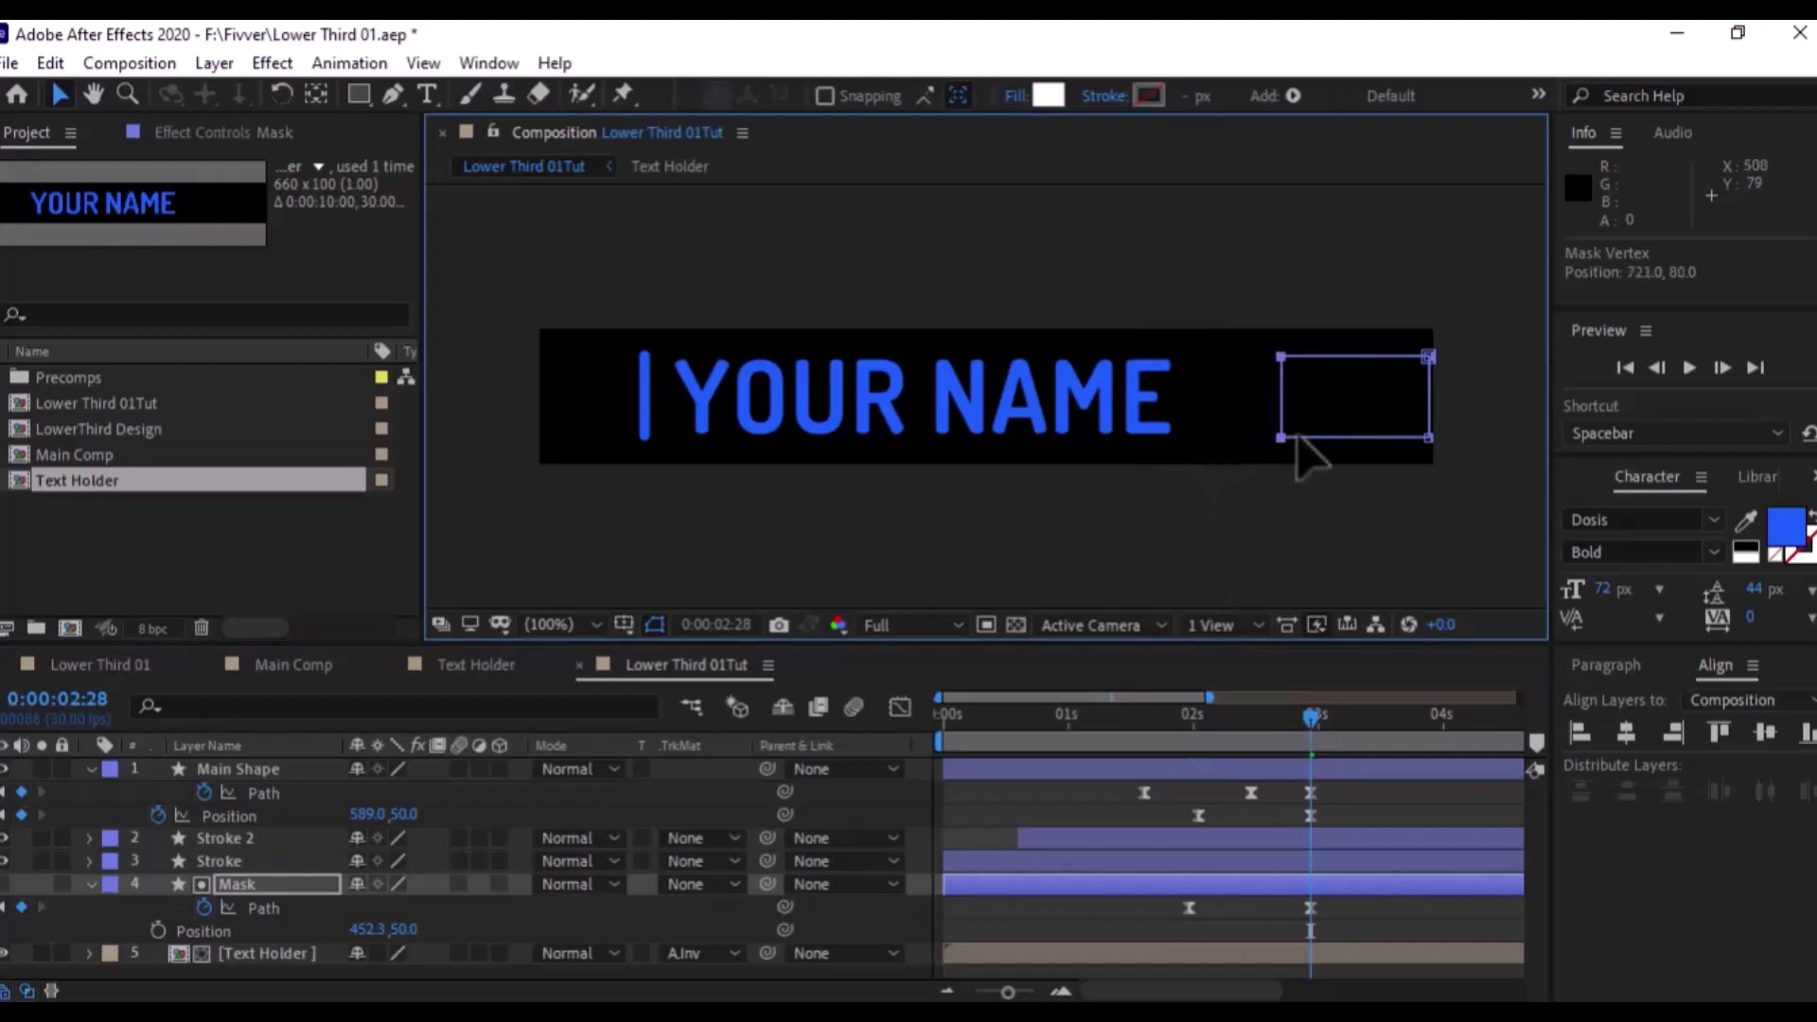
key("space")
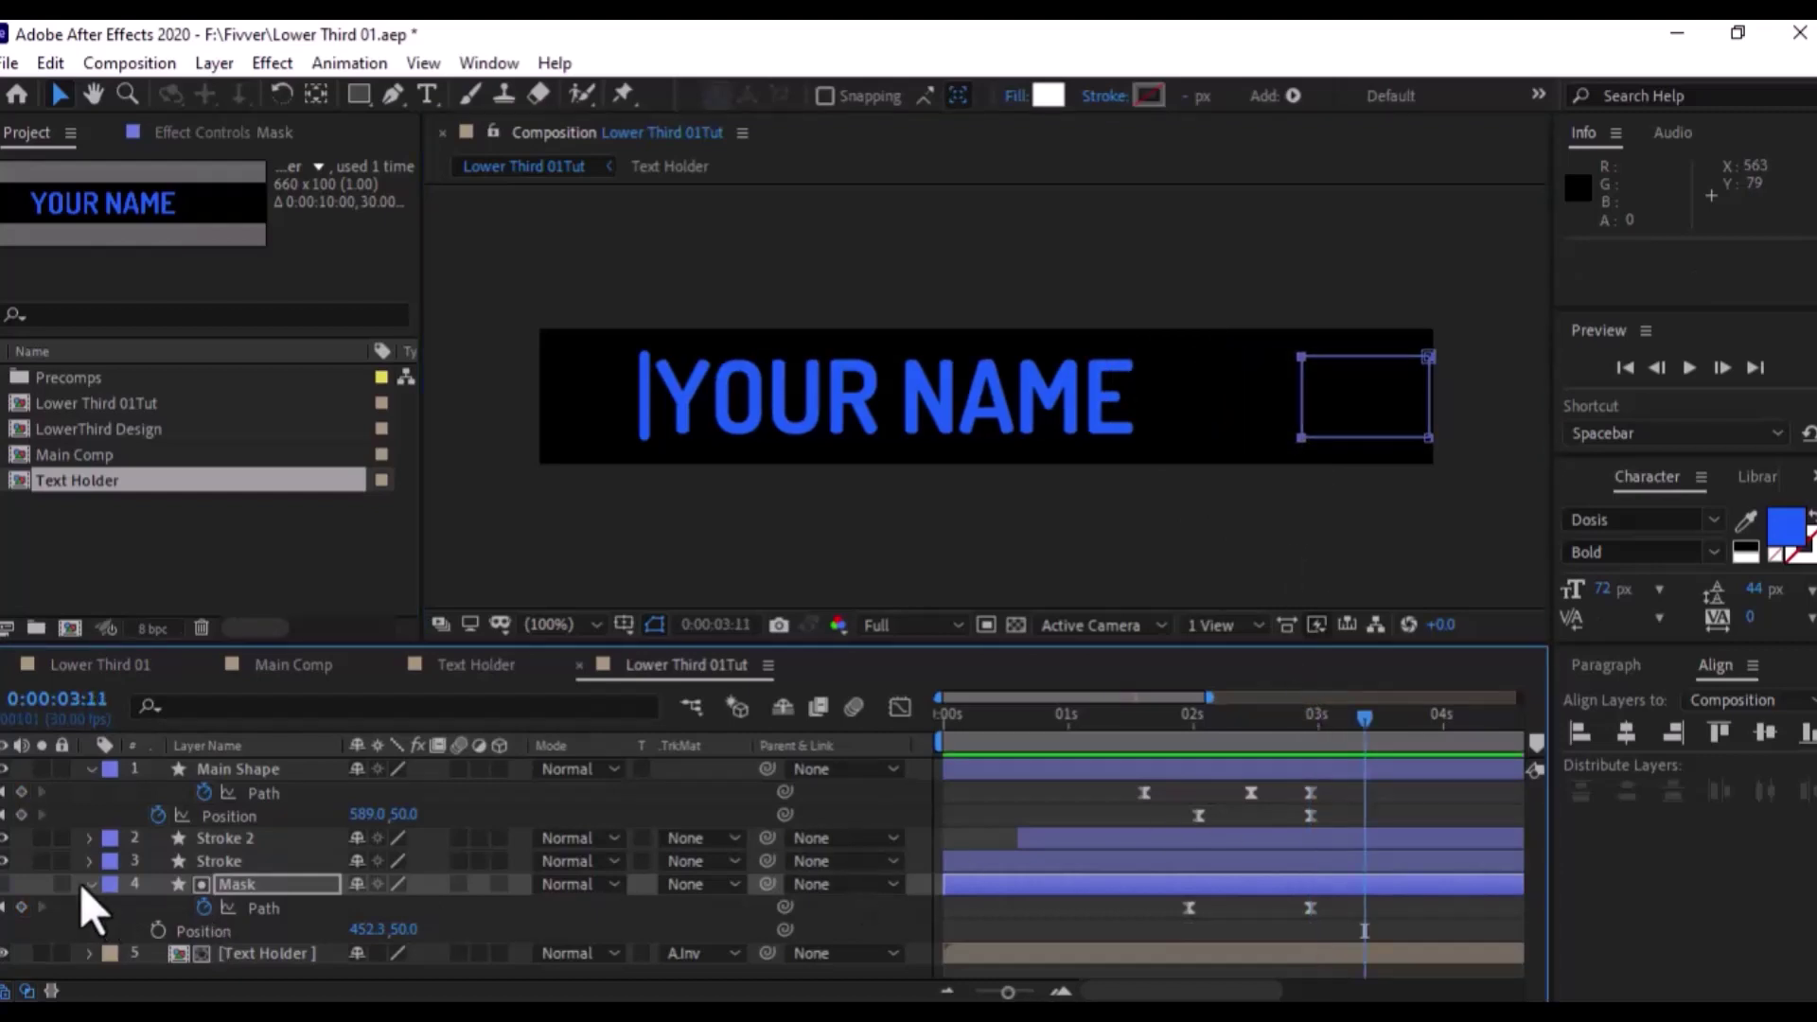
Collapse the layers, clear the selection, and add a new text layer reading 'Yideo creator'
left_click(89, 883)
left_click(89, 769)
left_click(325, 940)
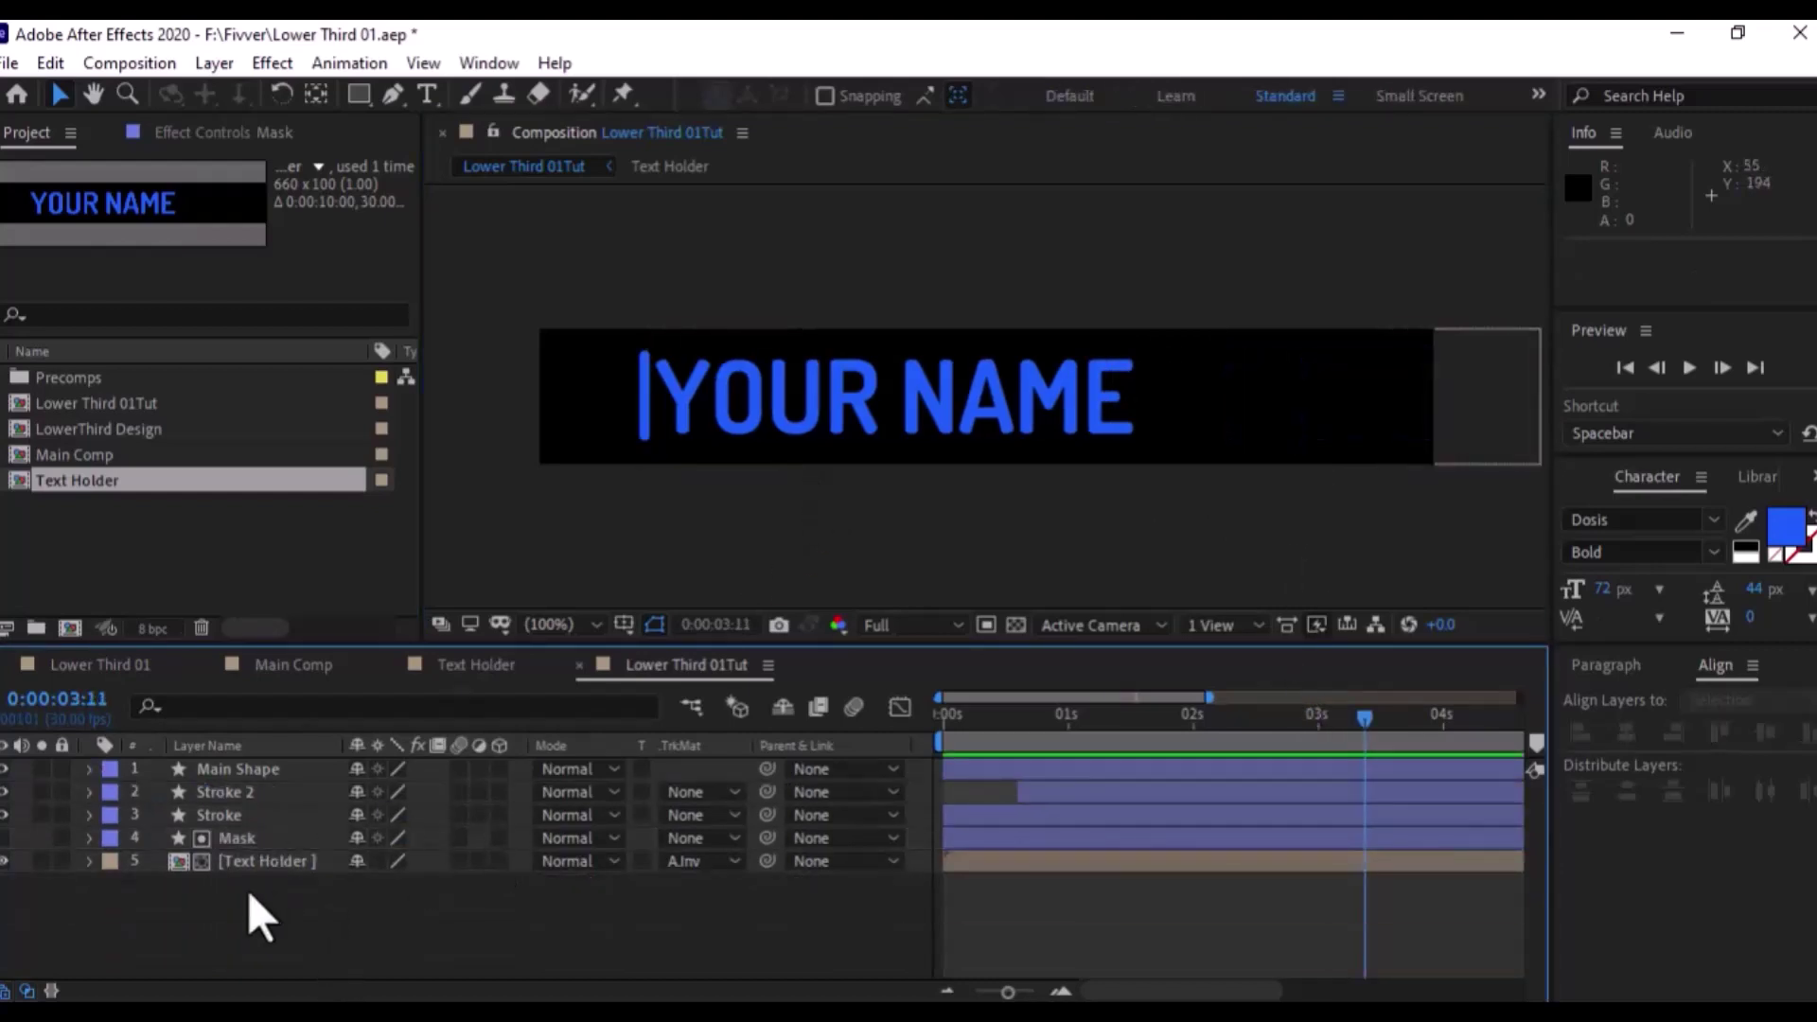
left_click_drag(248, 889, 292, 763)
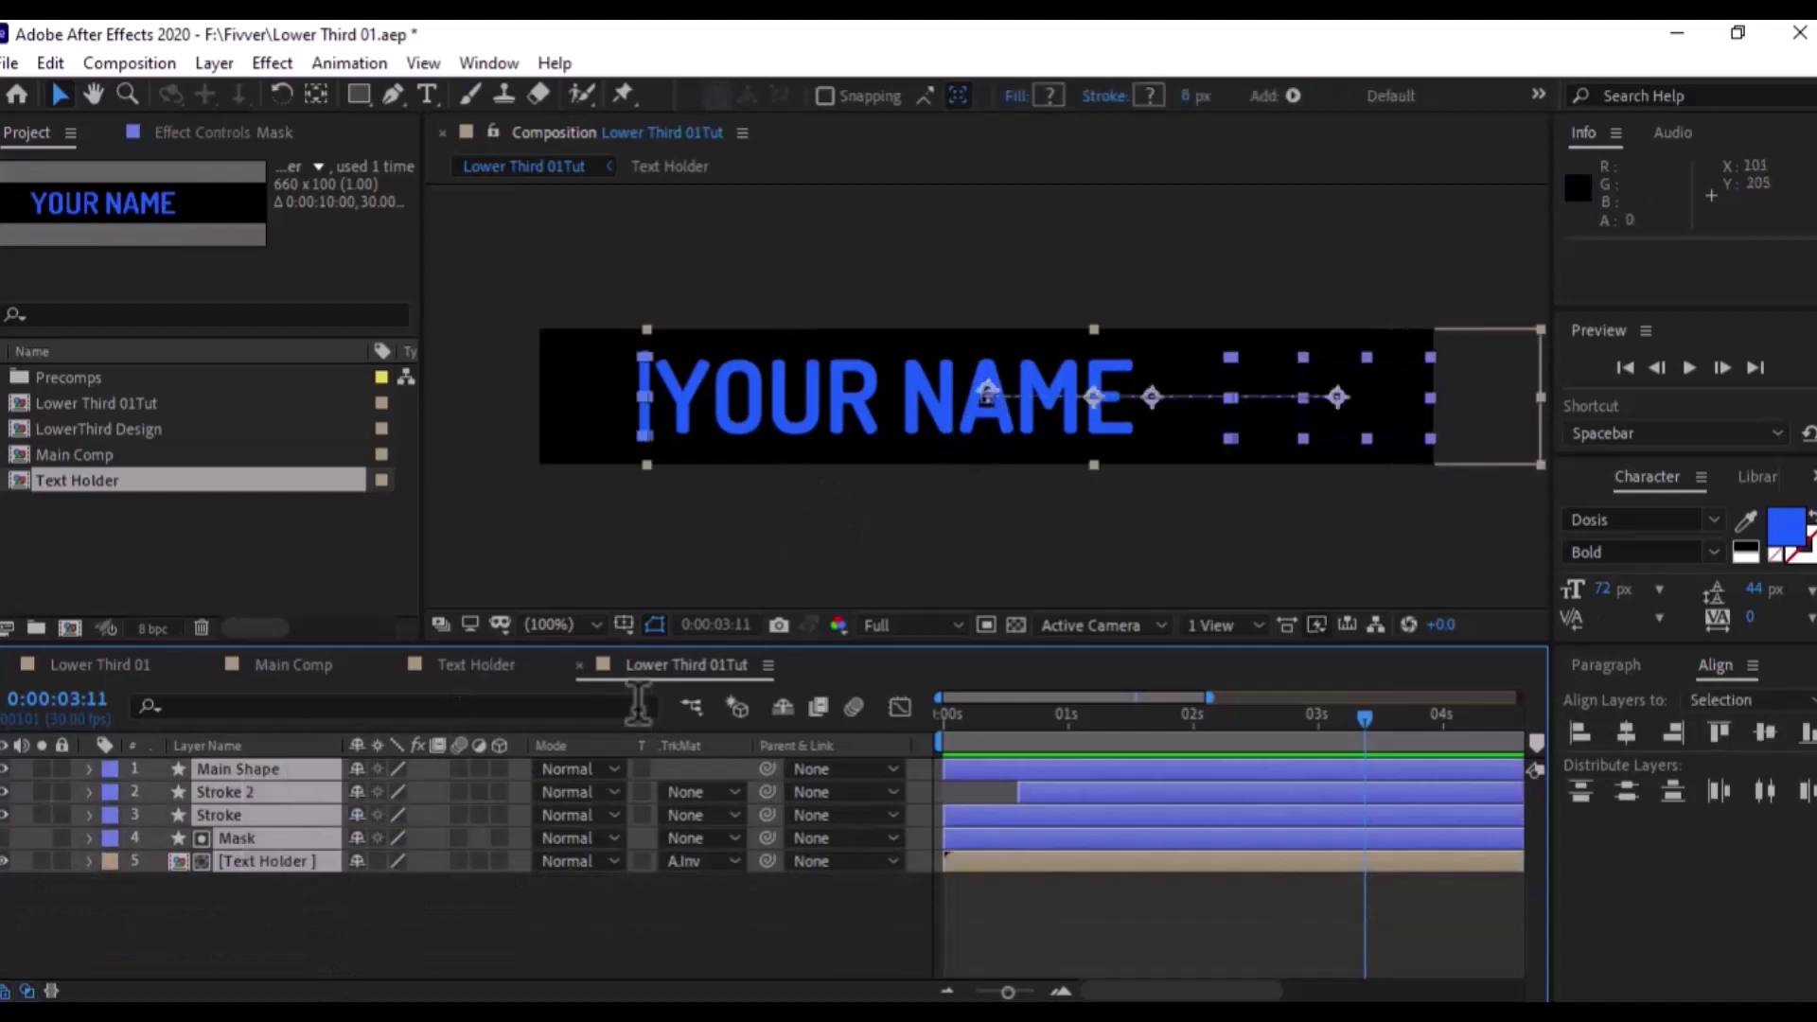
left_click(783, 548)
left_click(427, 94)
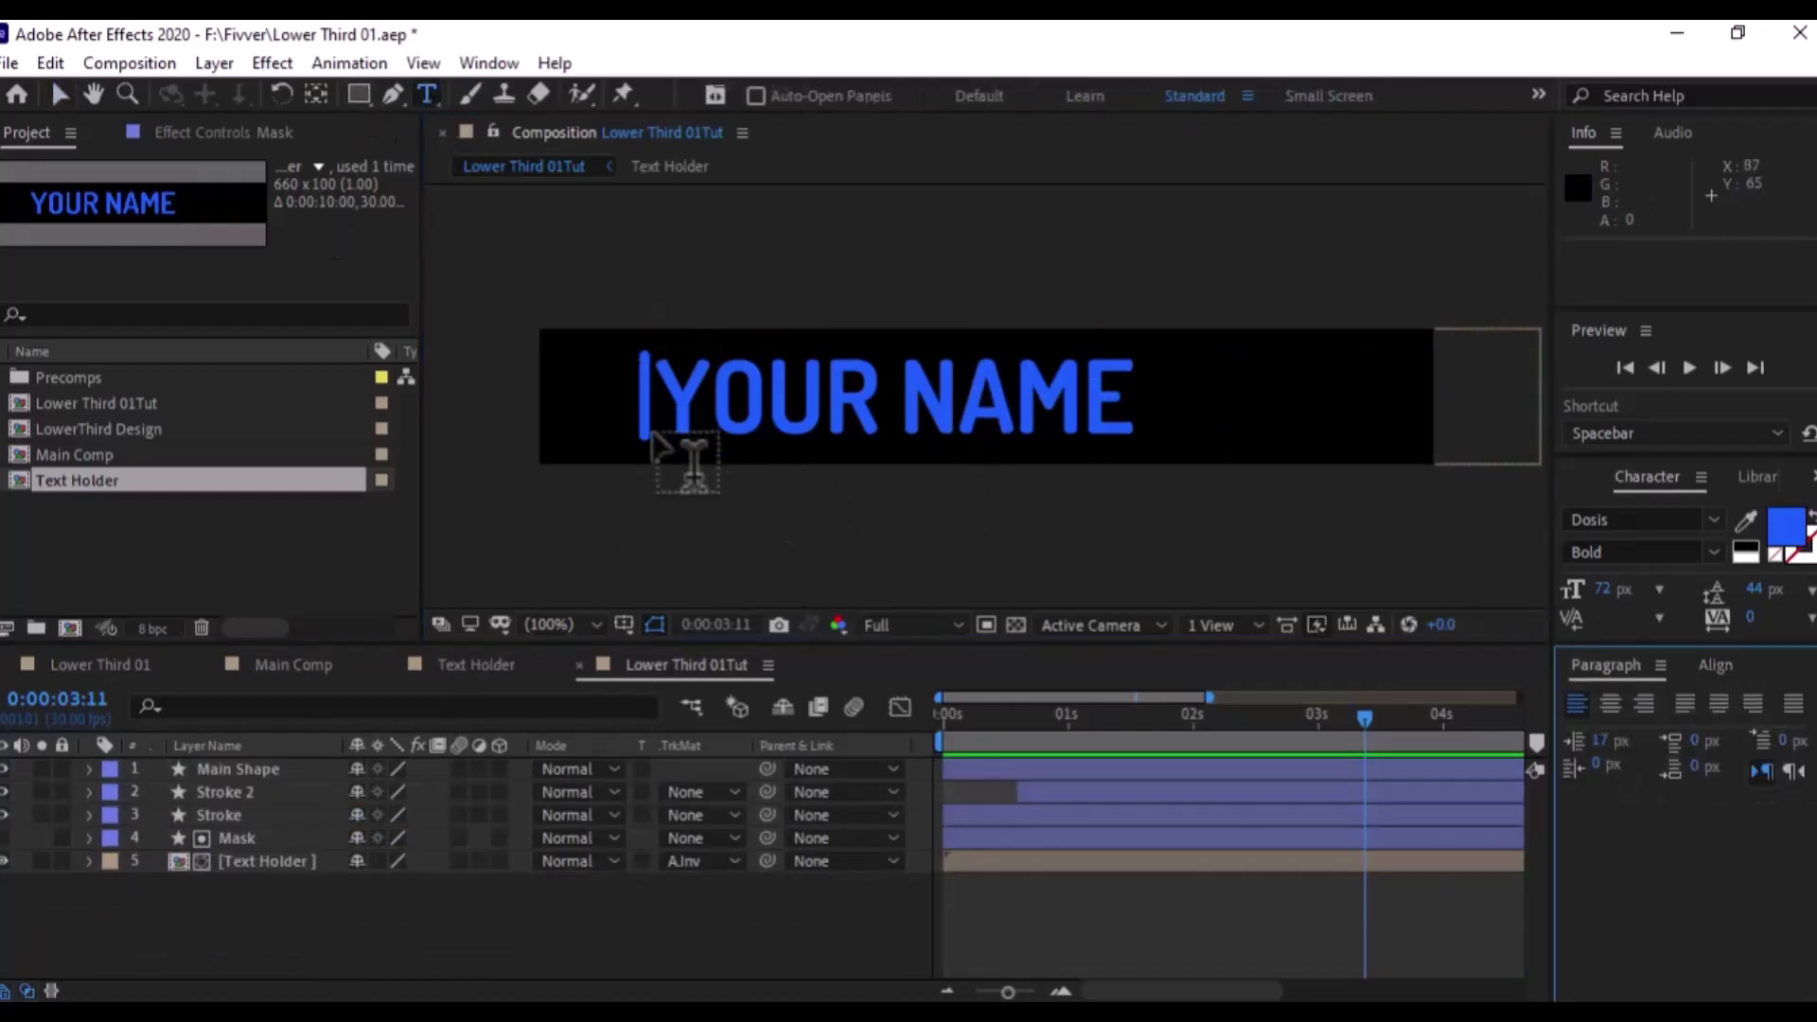
left_click(690, 489)
type("Yideo")
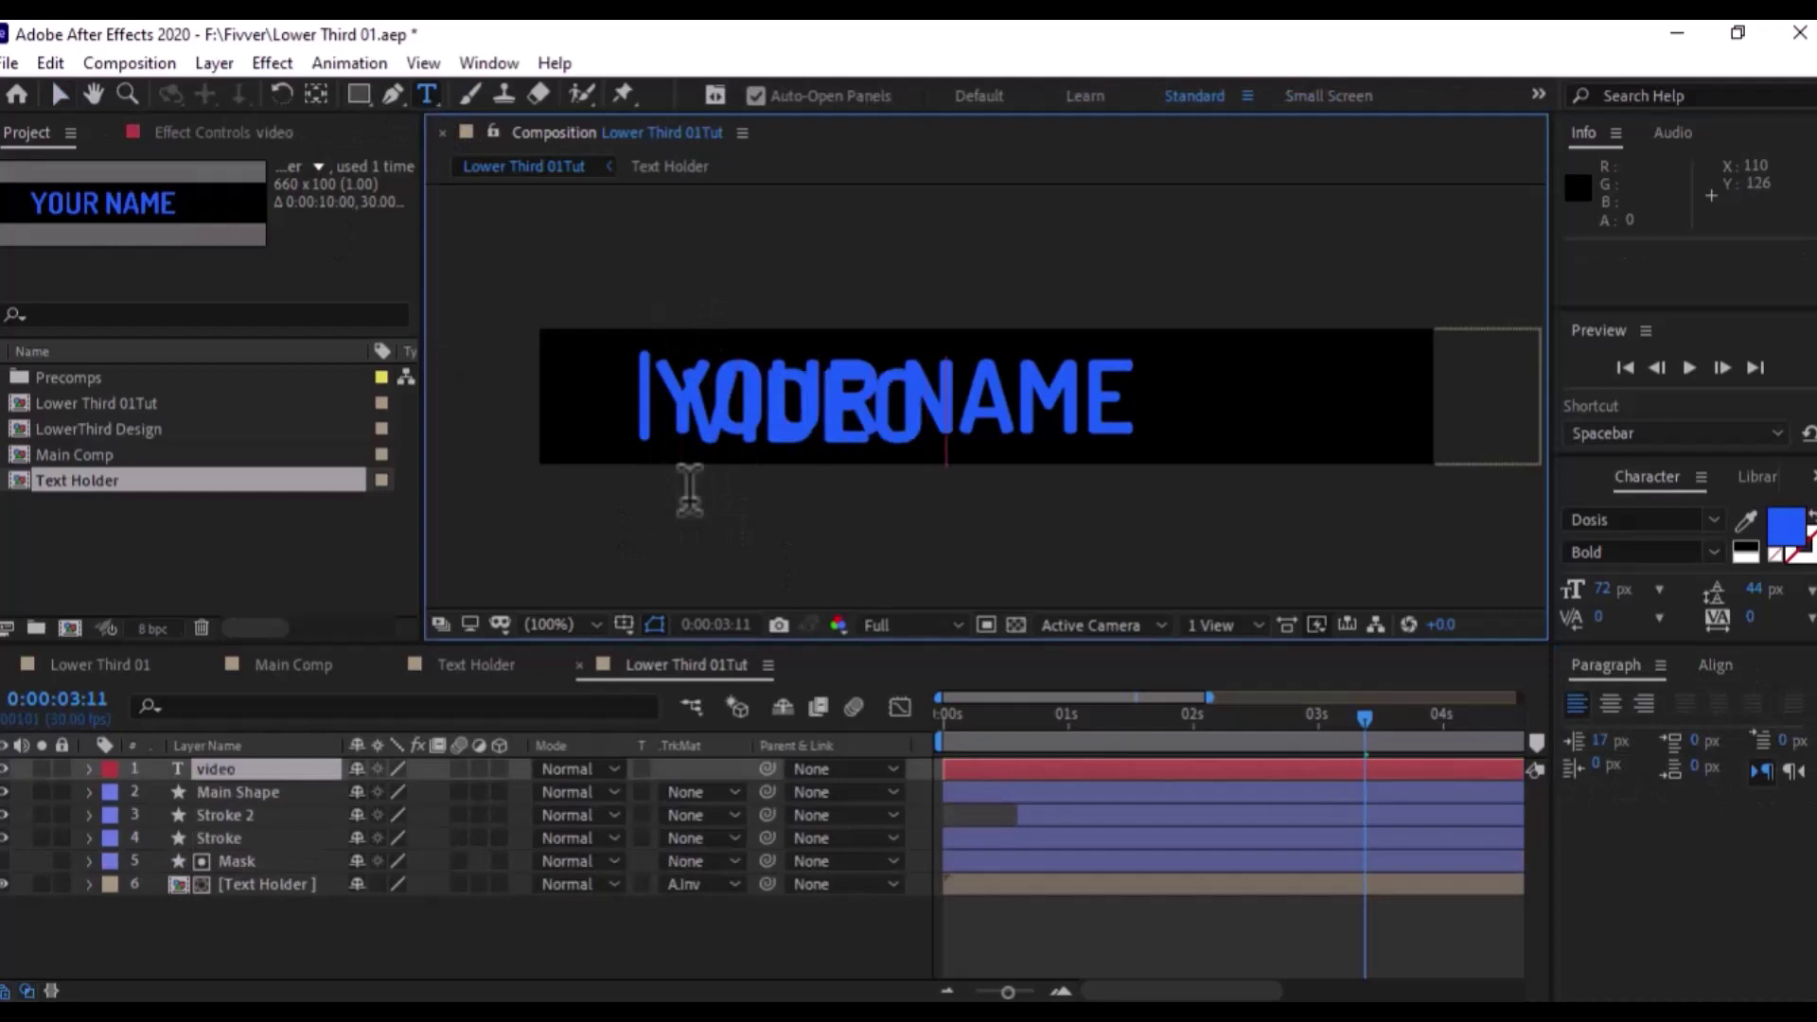
type(" creator")
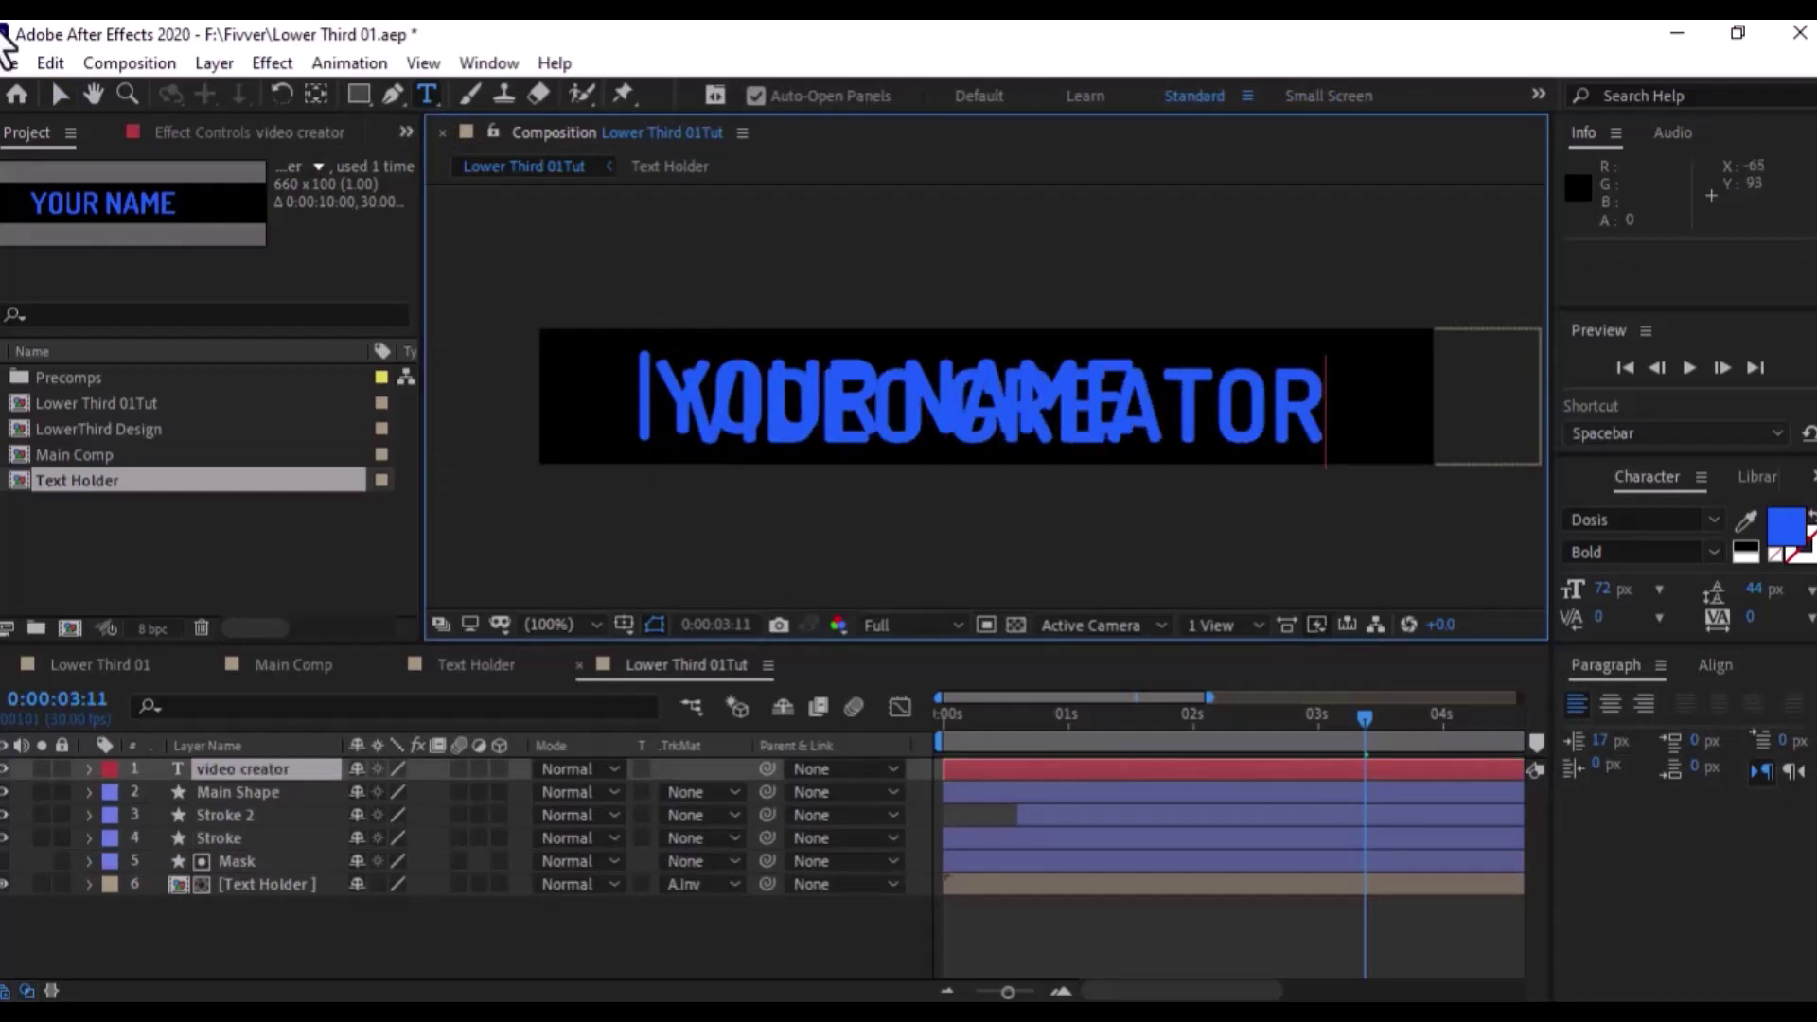
Set the subtitle's font to Segoe Script
key("Escape")
left_click(1712, 519)
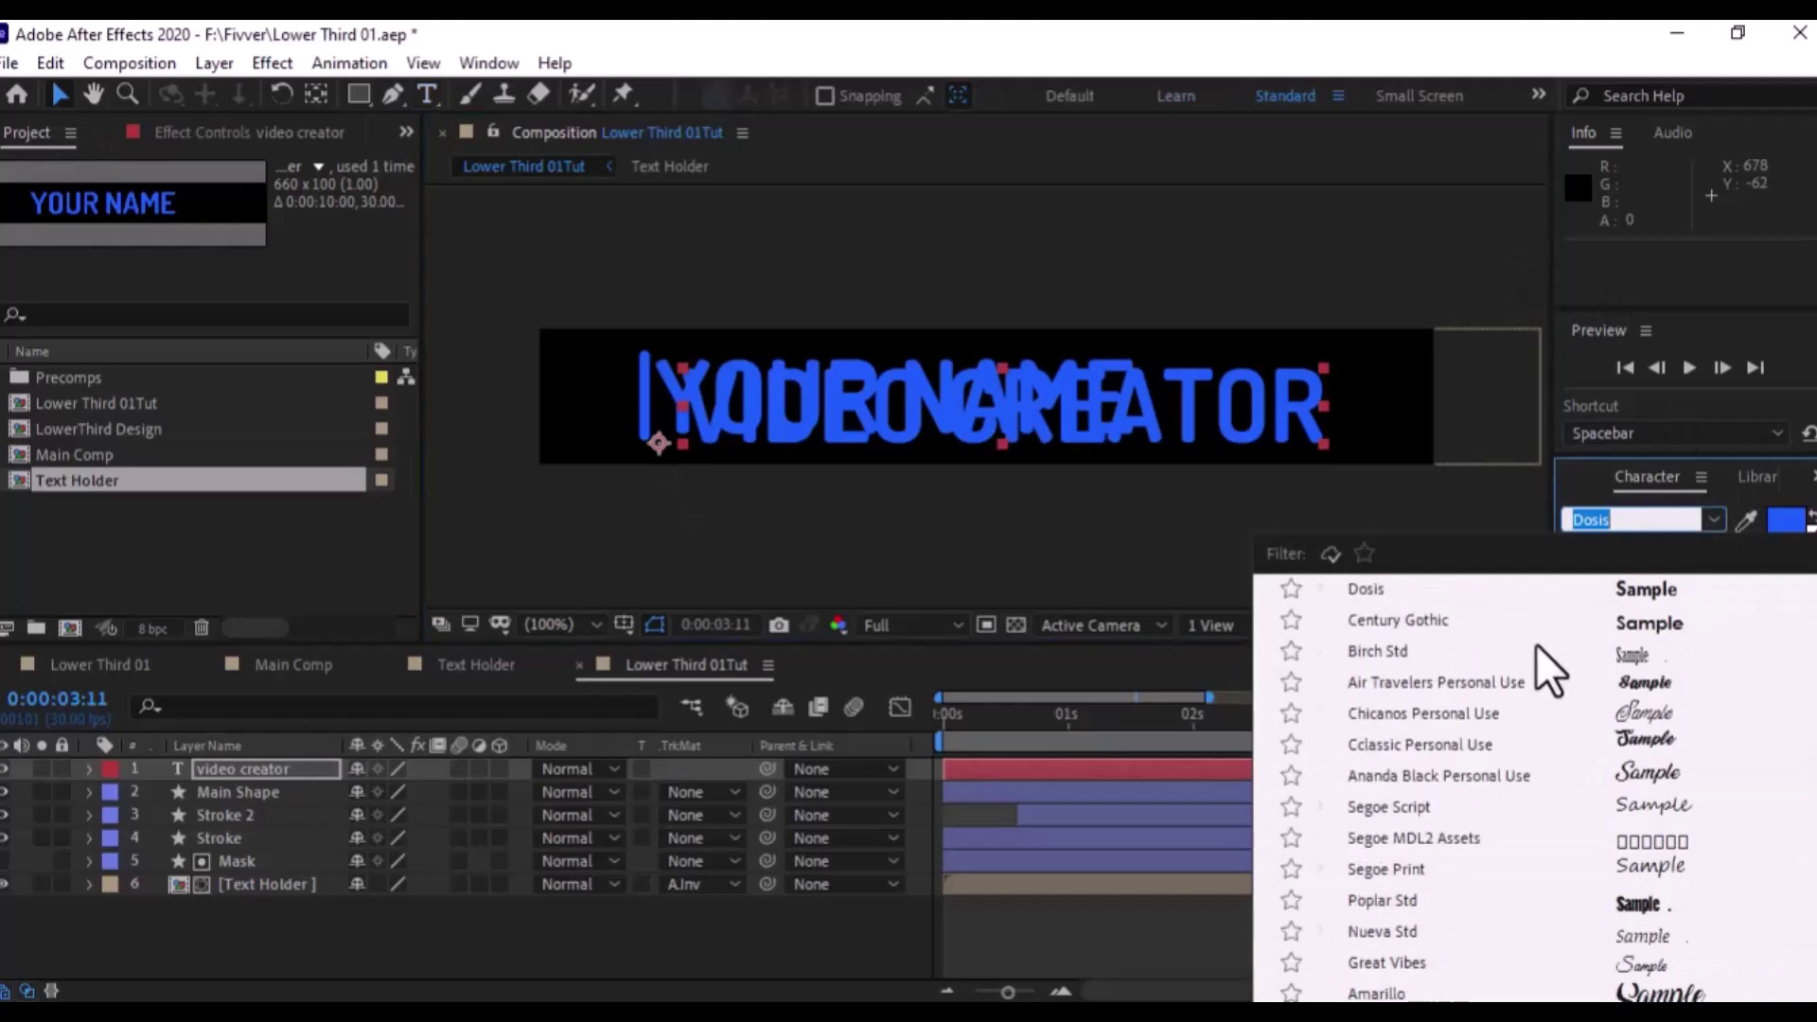
left_click(1391, 807)
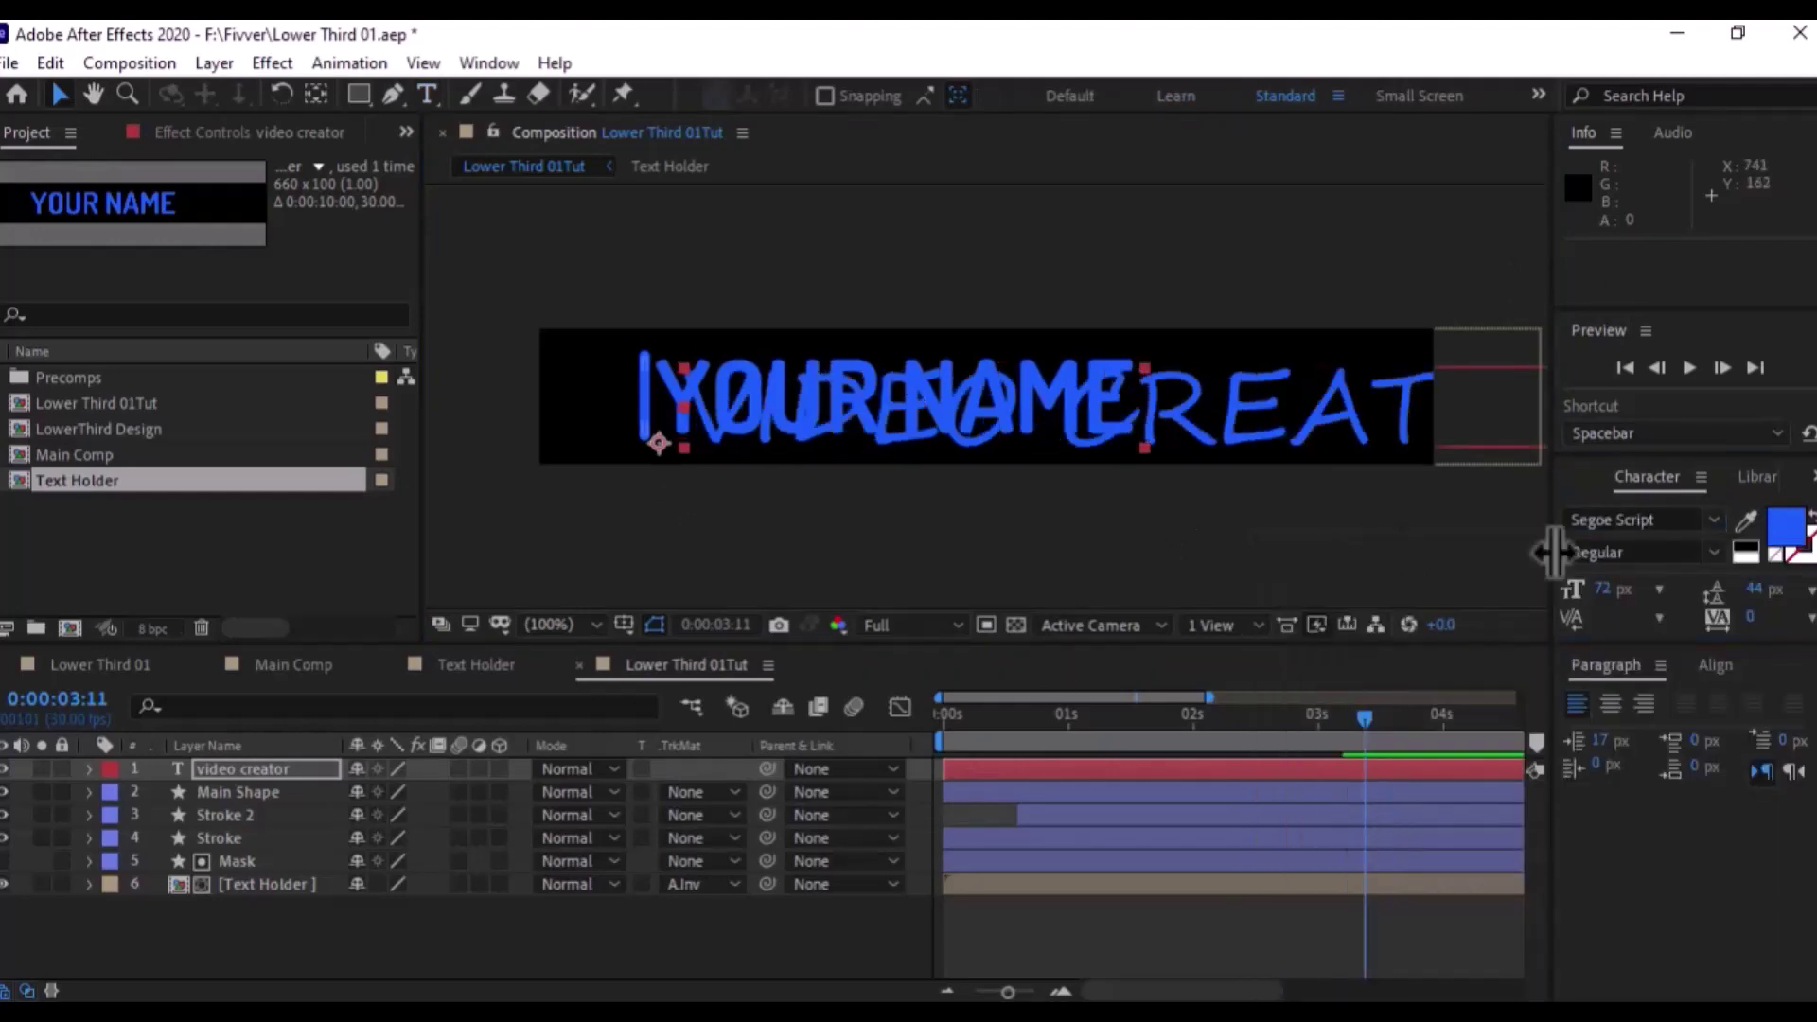
Size the subtitle to 18 px and move it just below YOUR NAME
left_click(1602, 589)
type("24")
key("Return")
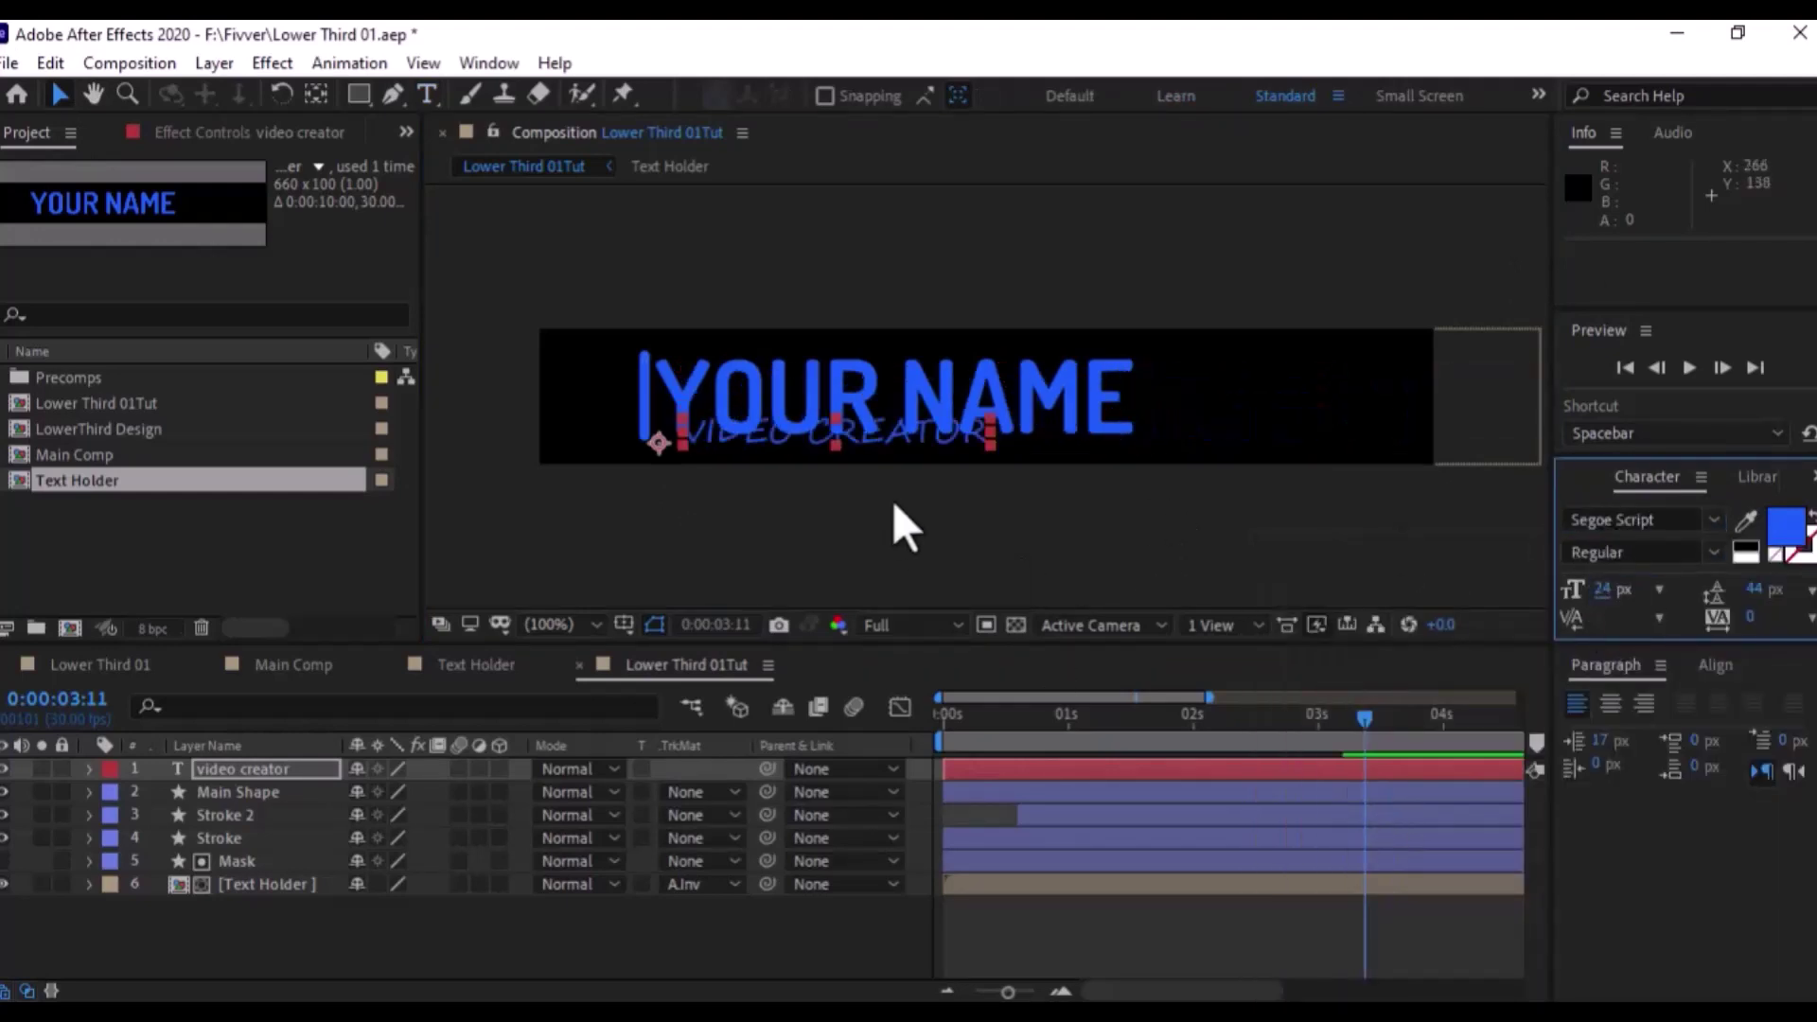
left_click_drag(901, 441, 902, 463)
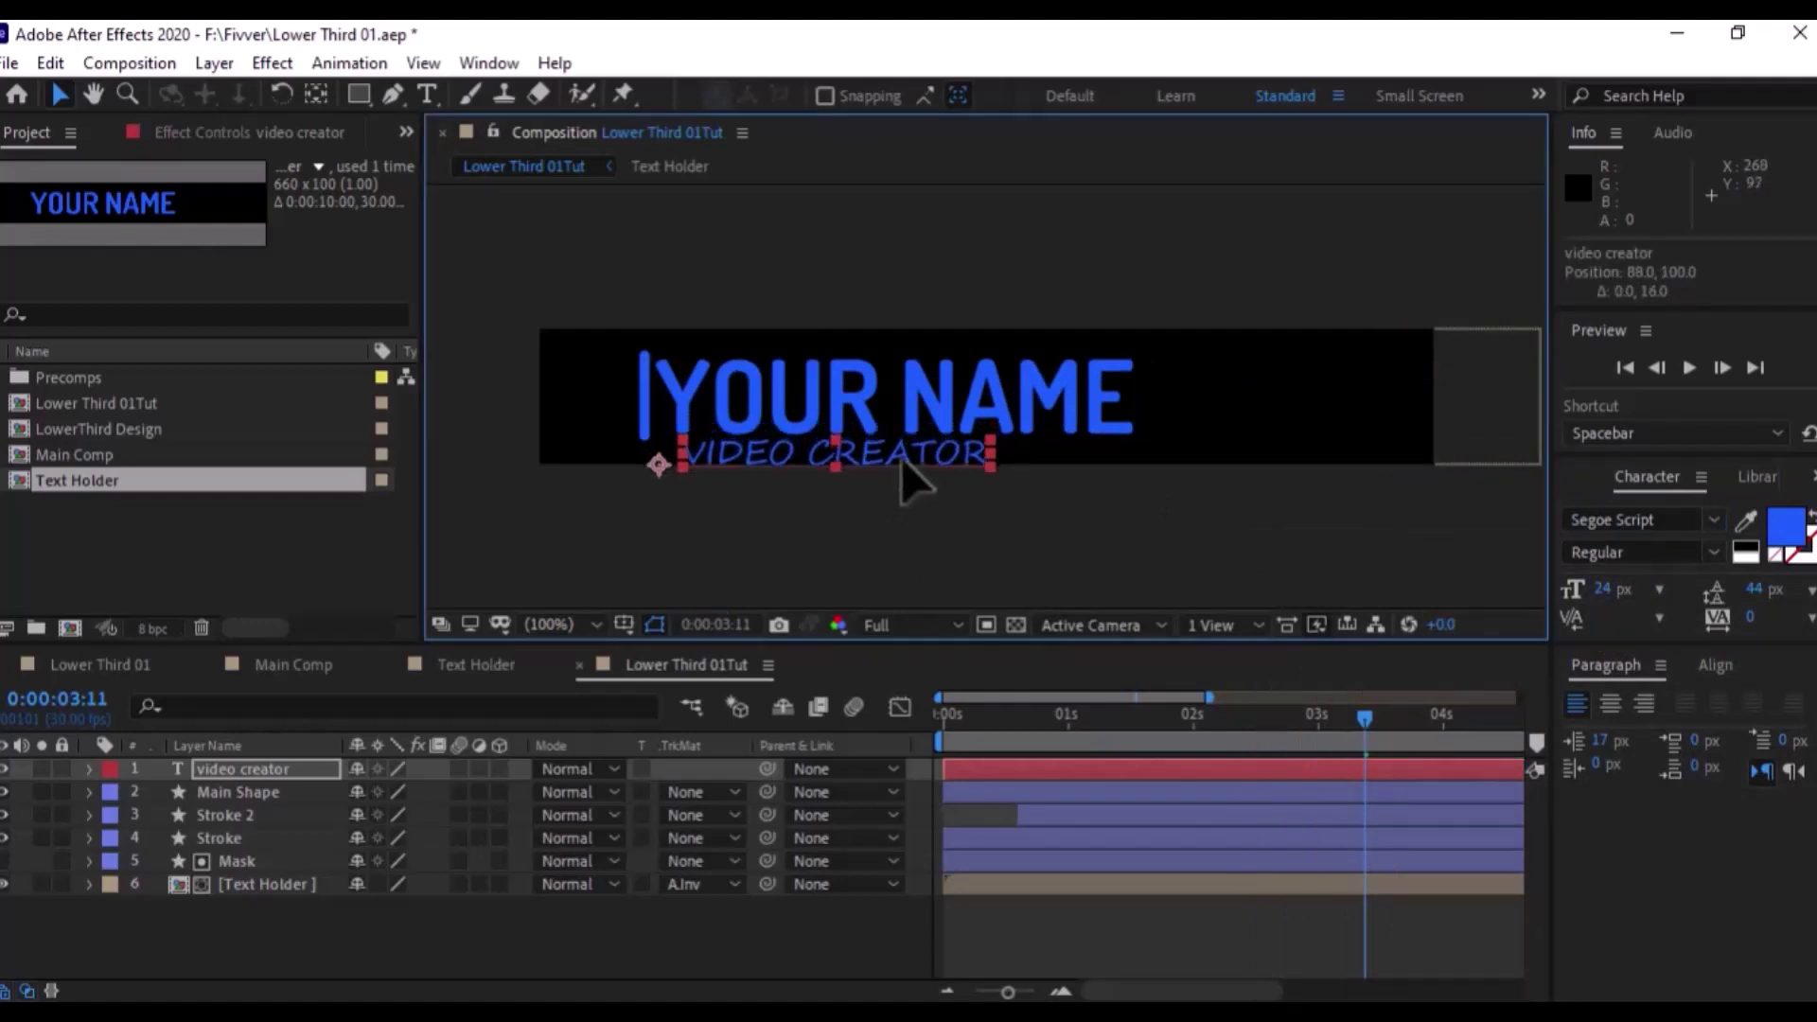
left_click(1606, 590)
type("18")
key("Return")
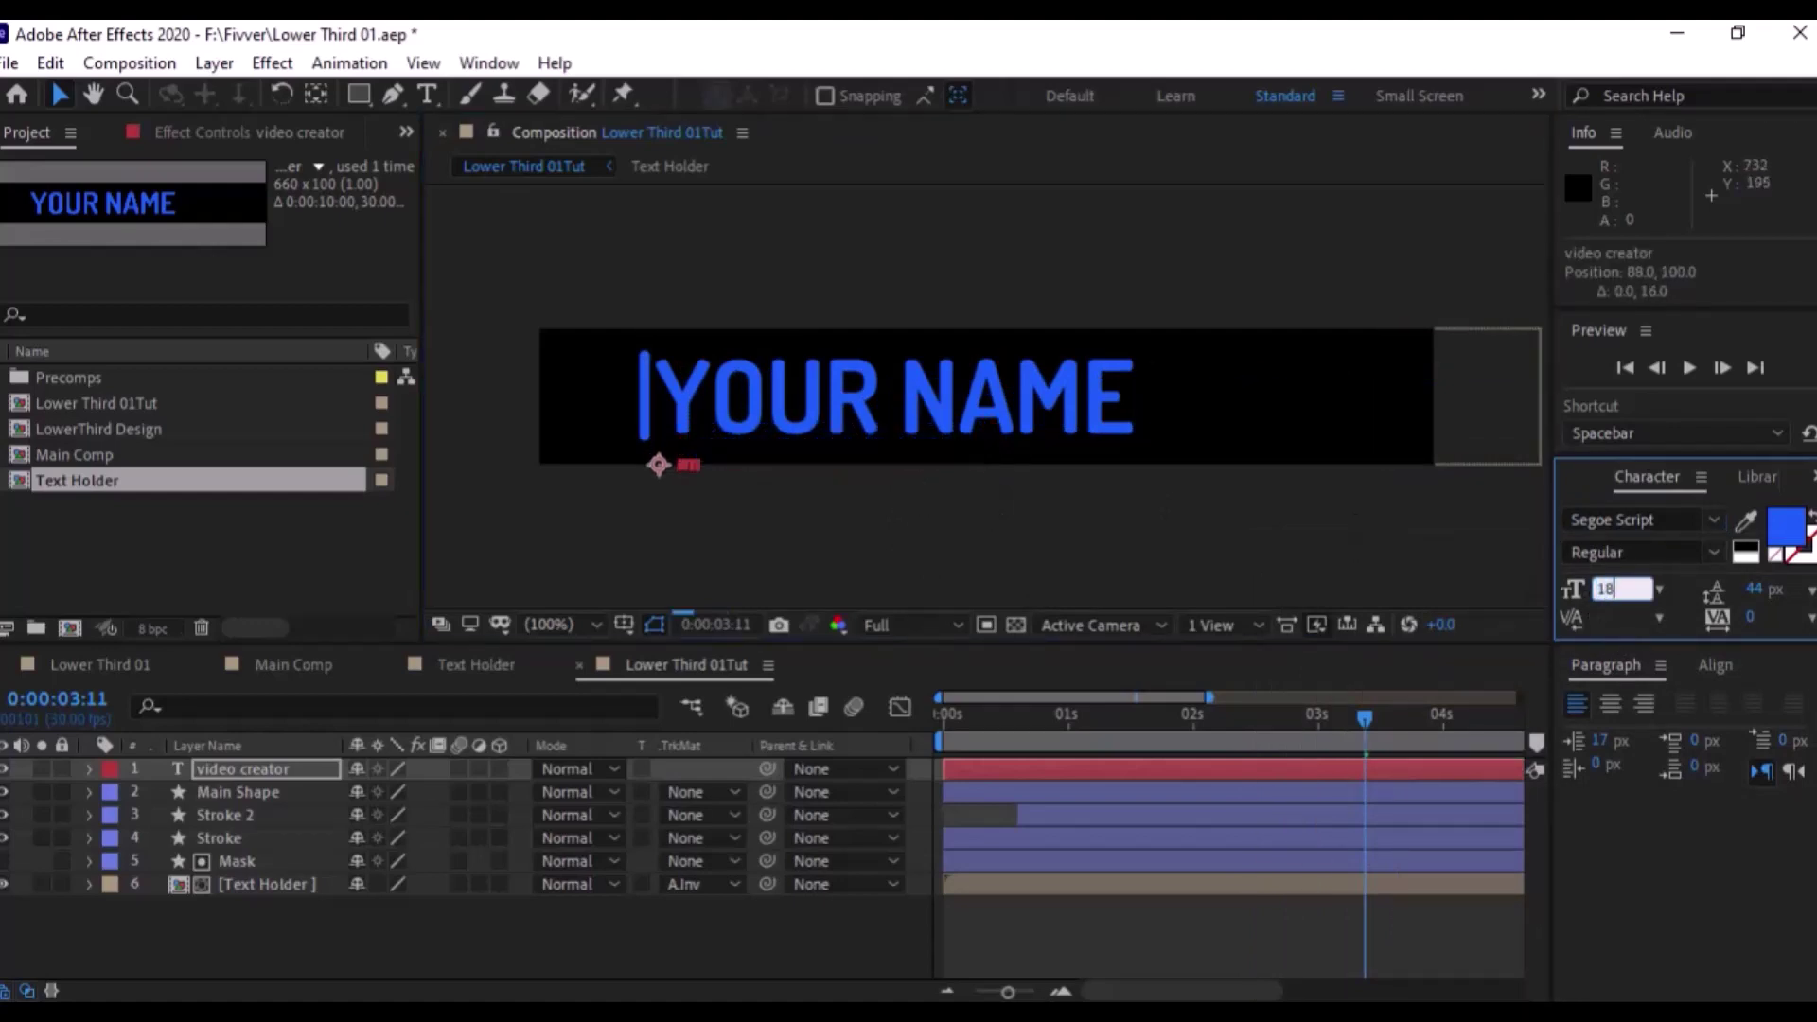
left_click(1103, 508)
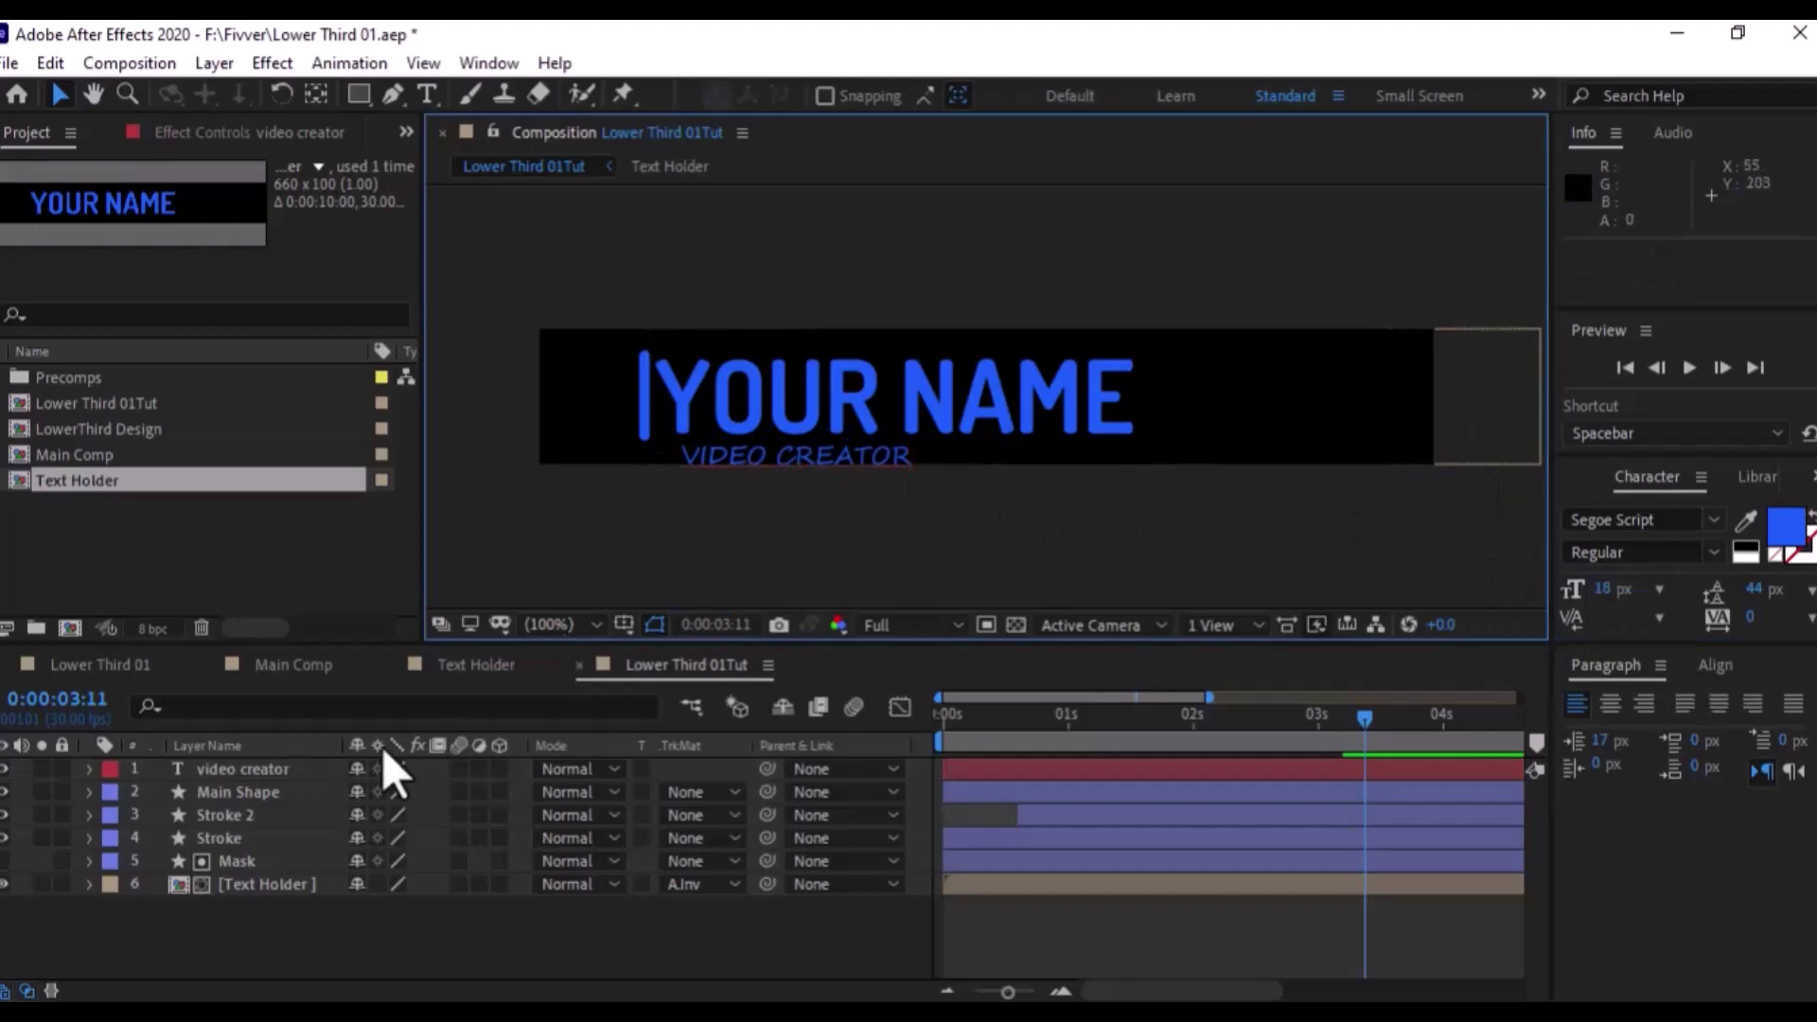
Change the Lower Third 01Tut composition height to 150 px
right_click(676, 667)
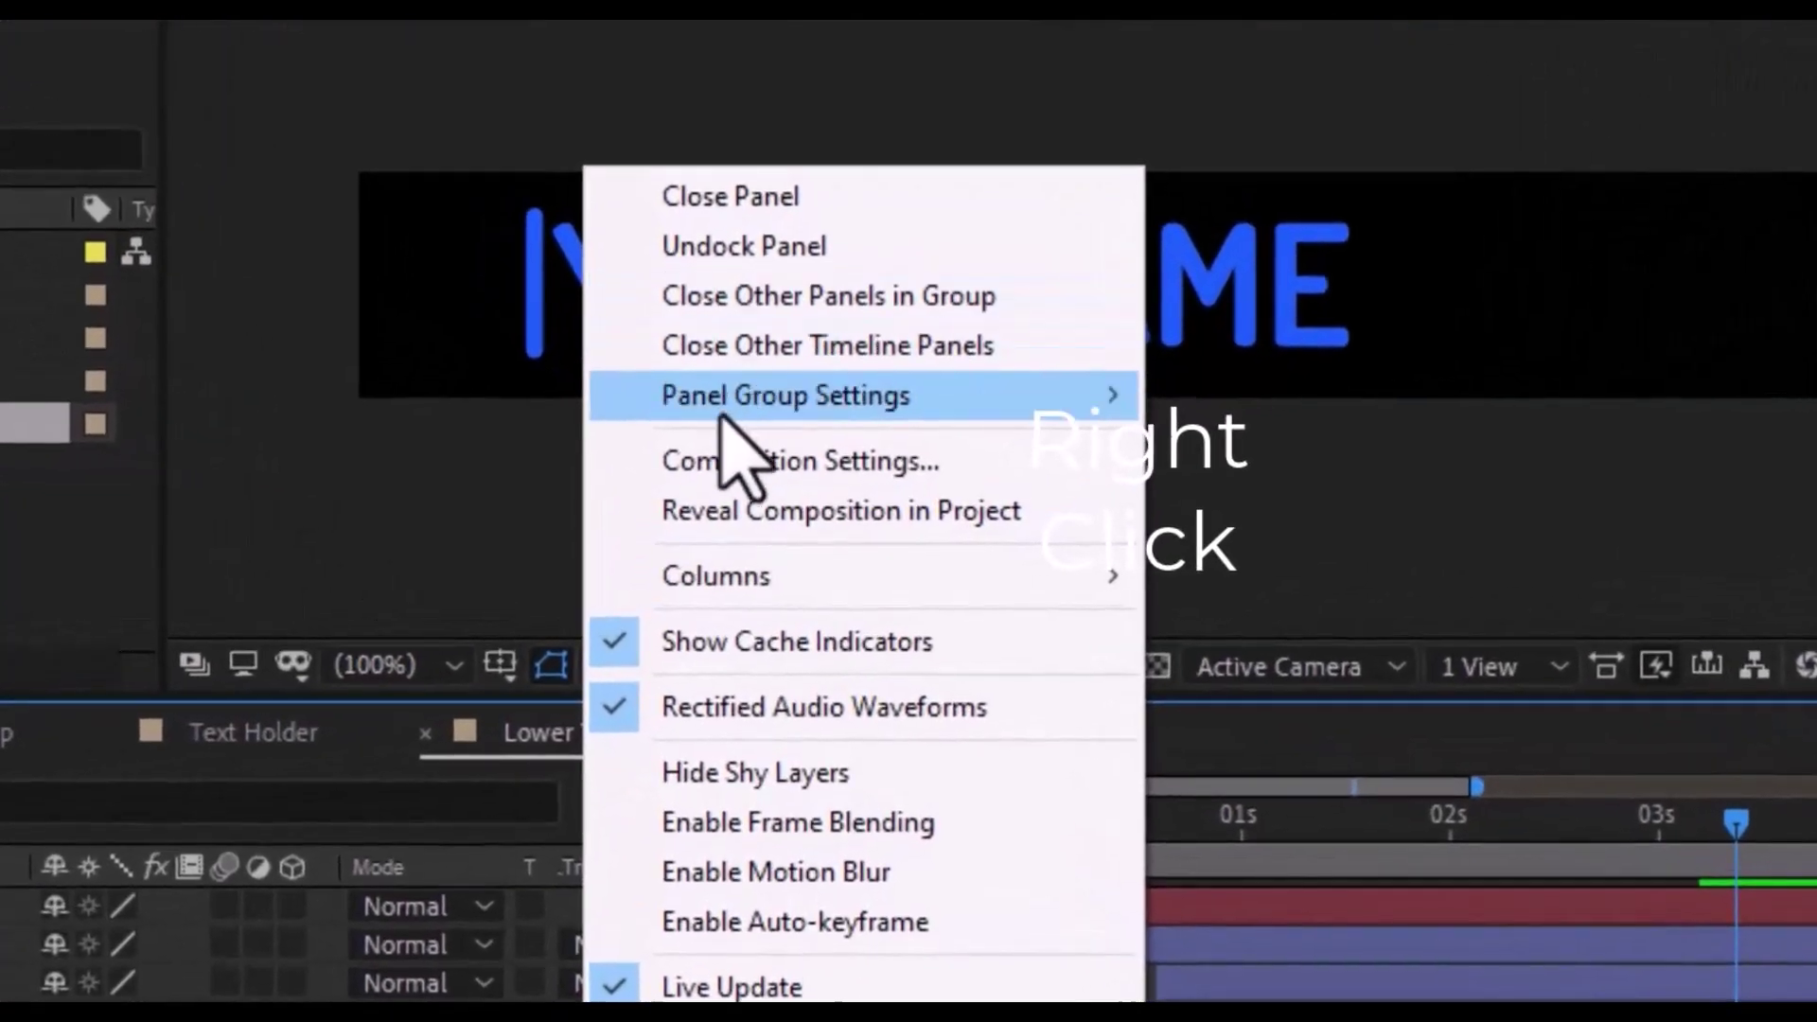
left_click(738, 461)
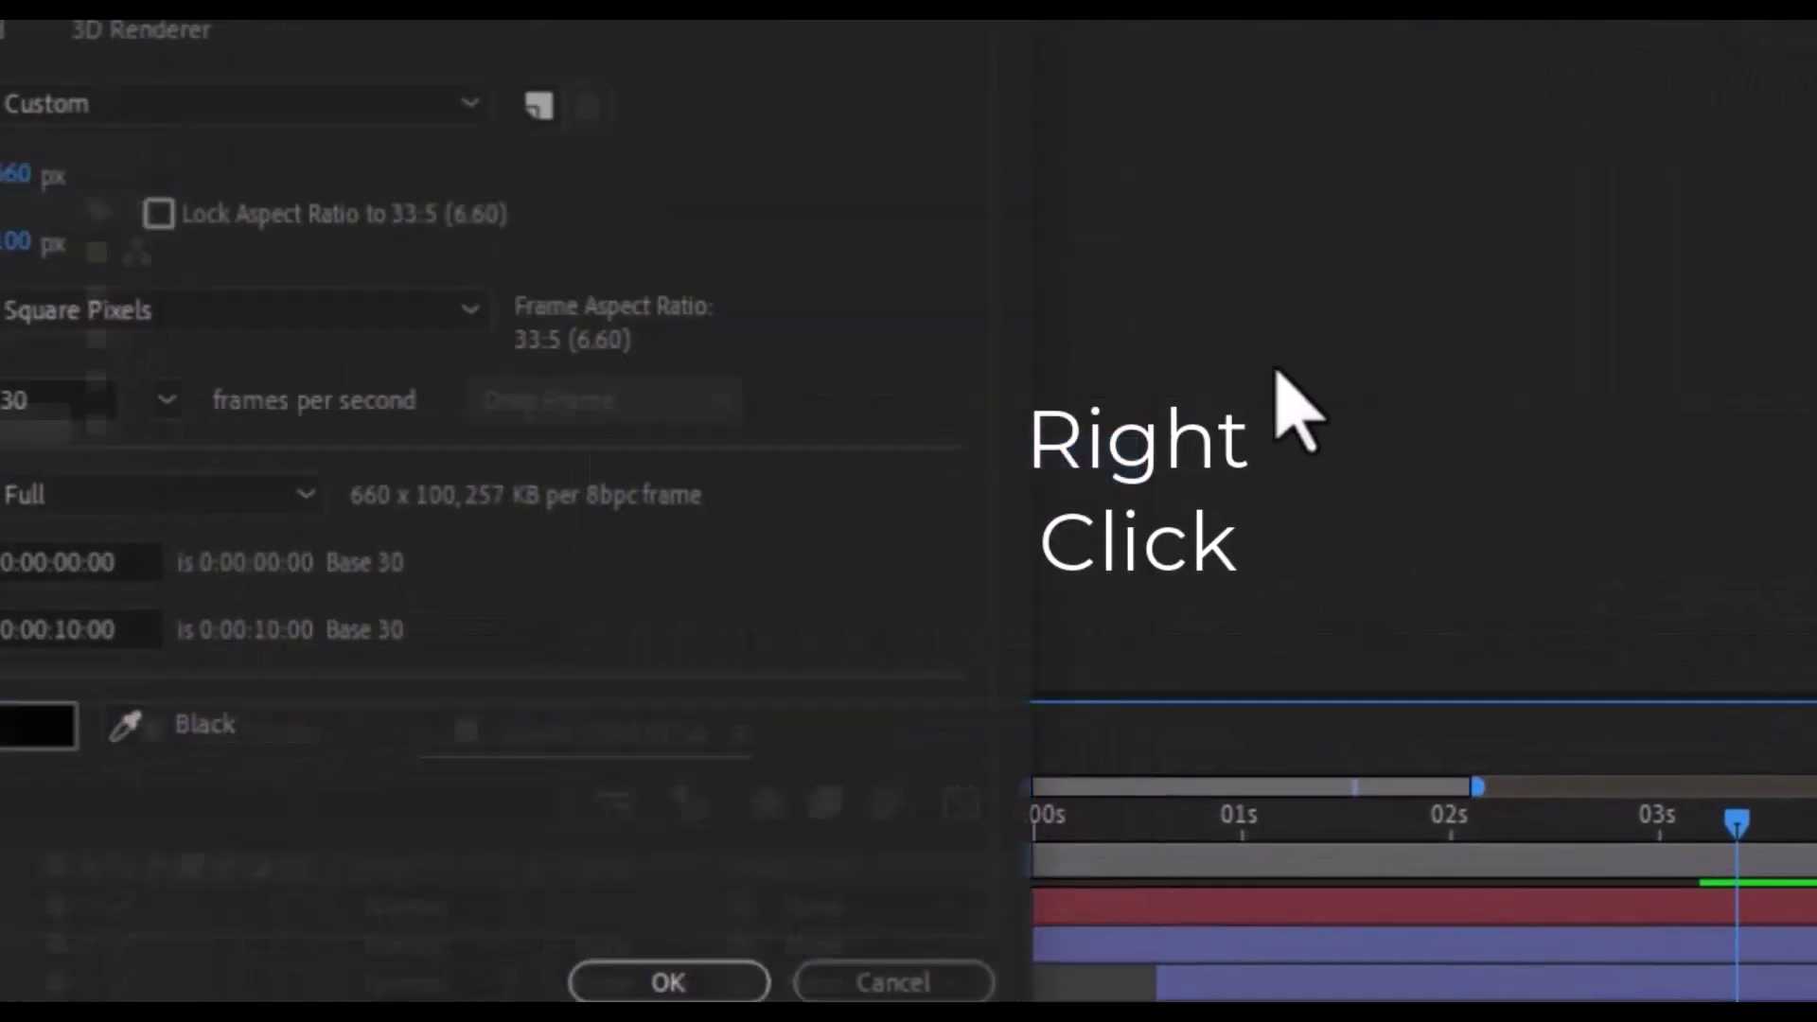
double_click(355, 269)
type("150")
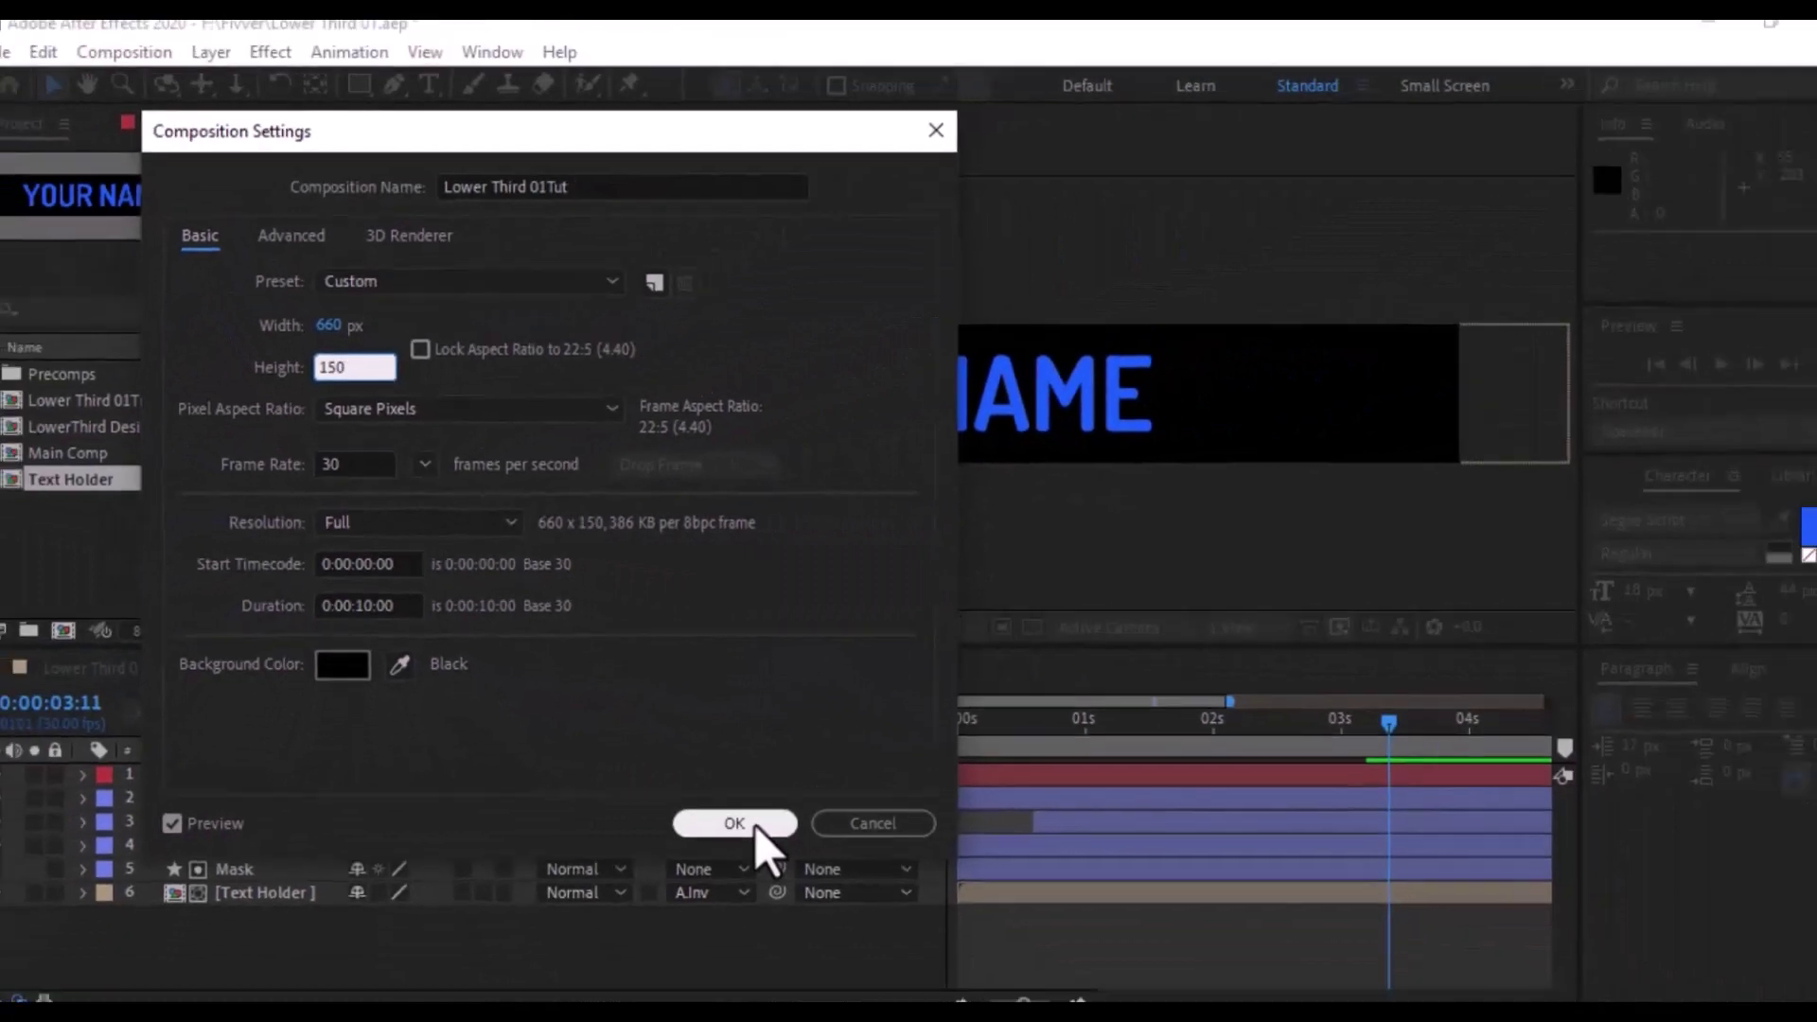
left_click(738, 823)
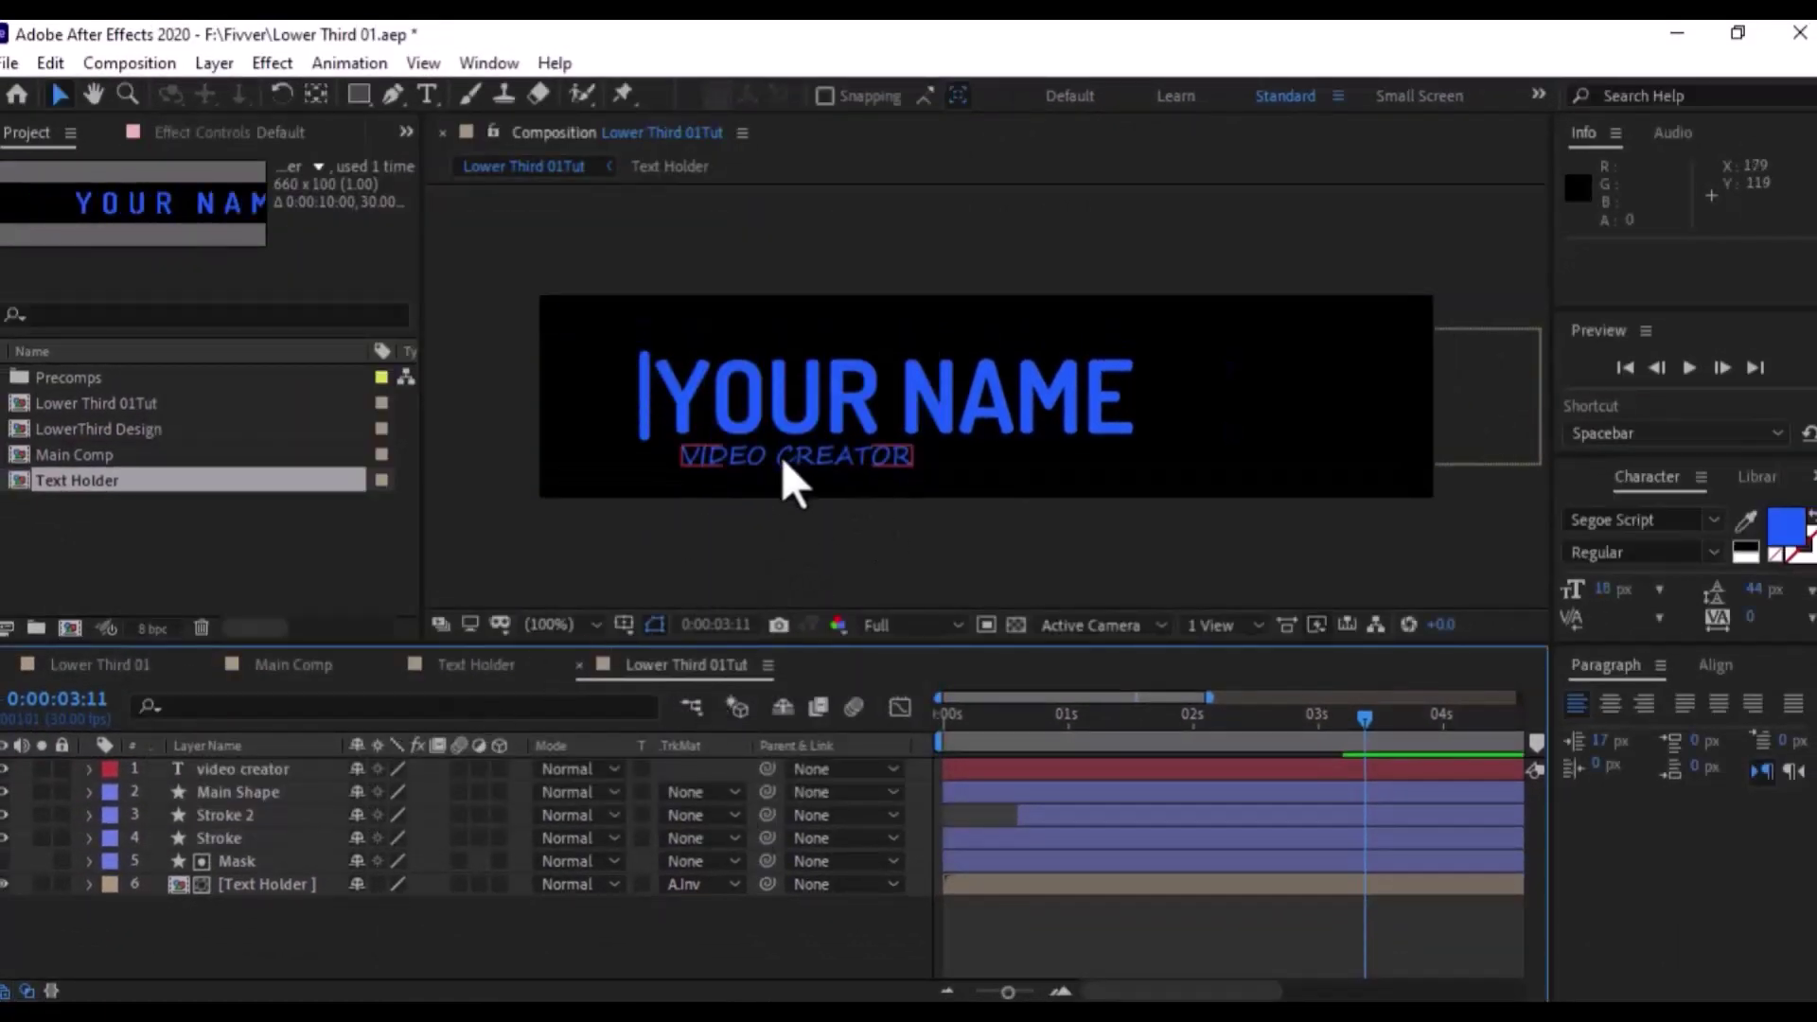
Nudge the VIDEO CREATOR subtitle slightly left and make its text colour white
left_click_drag(782, 457, 775, 456)
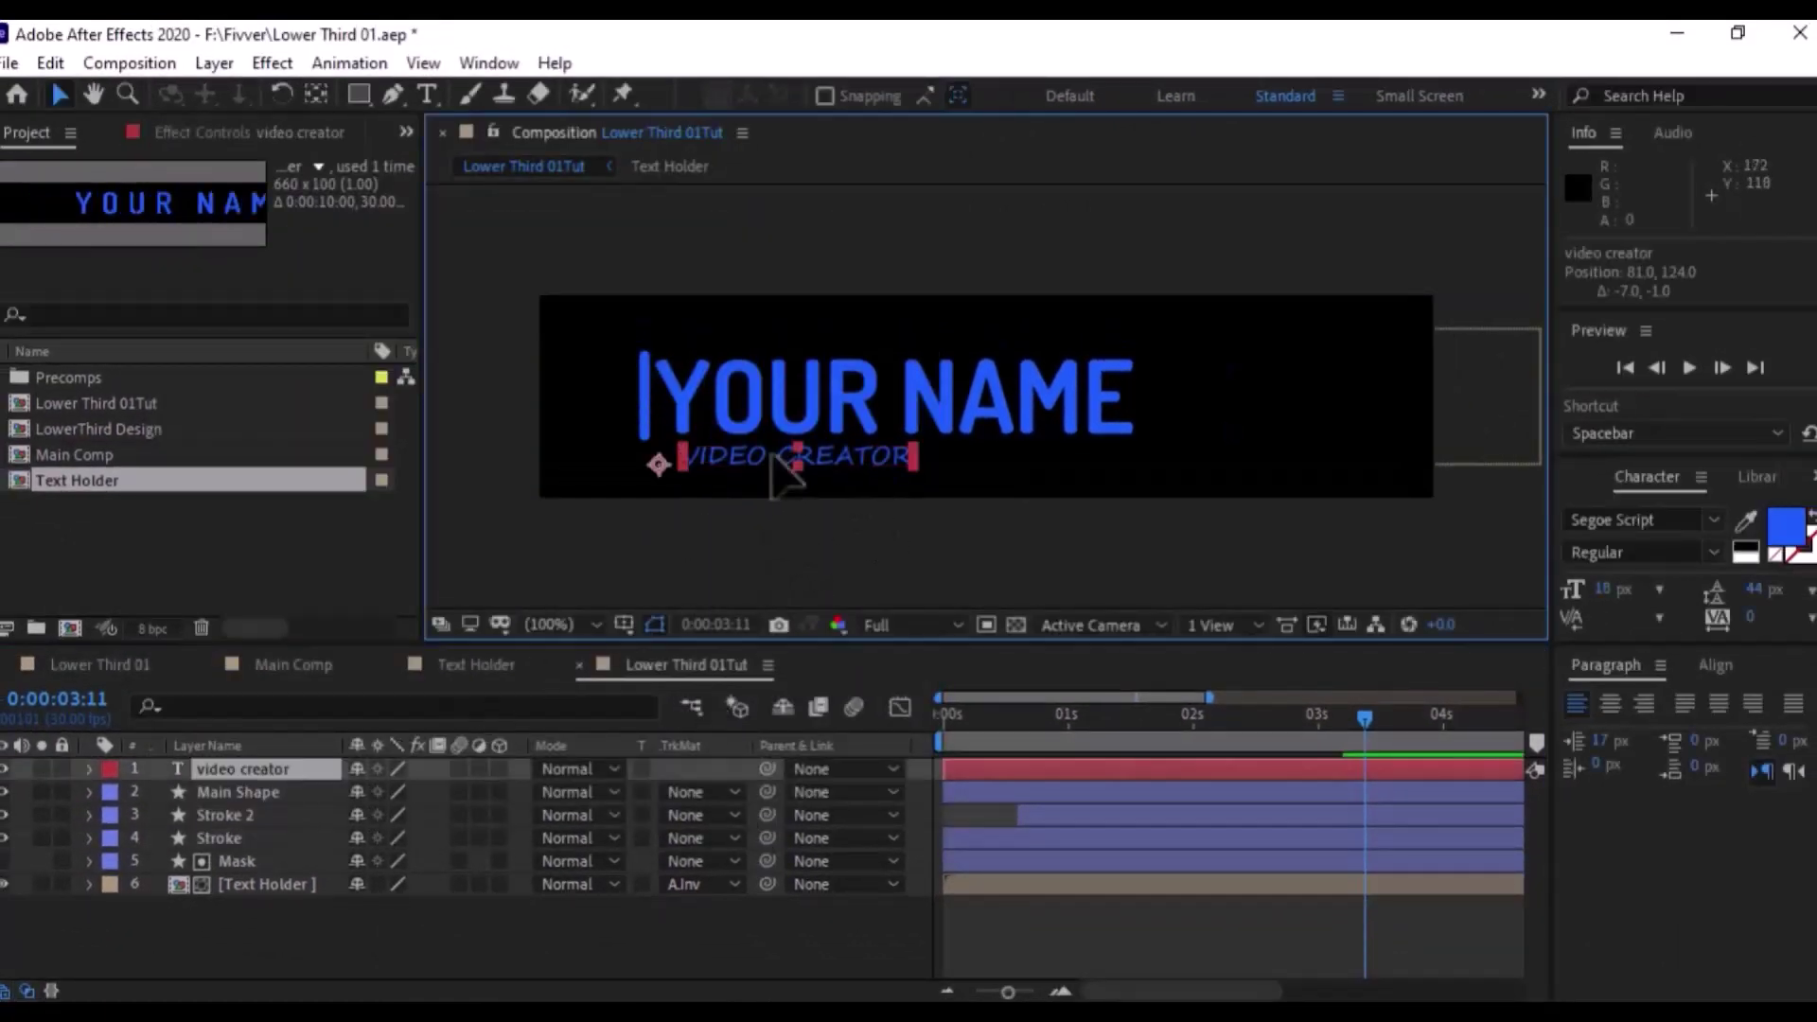
left_click(232, 770)
left_click(1785, 527)
left_click(80, 248)
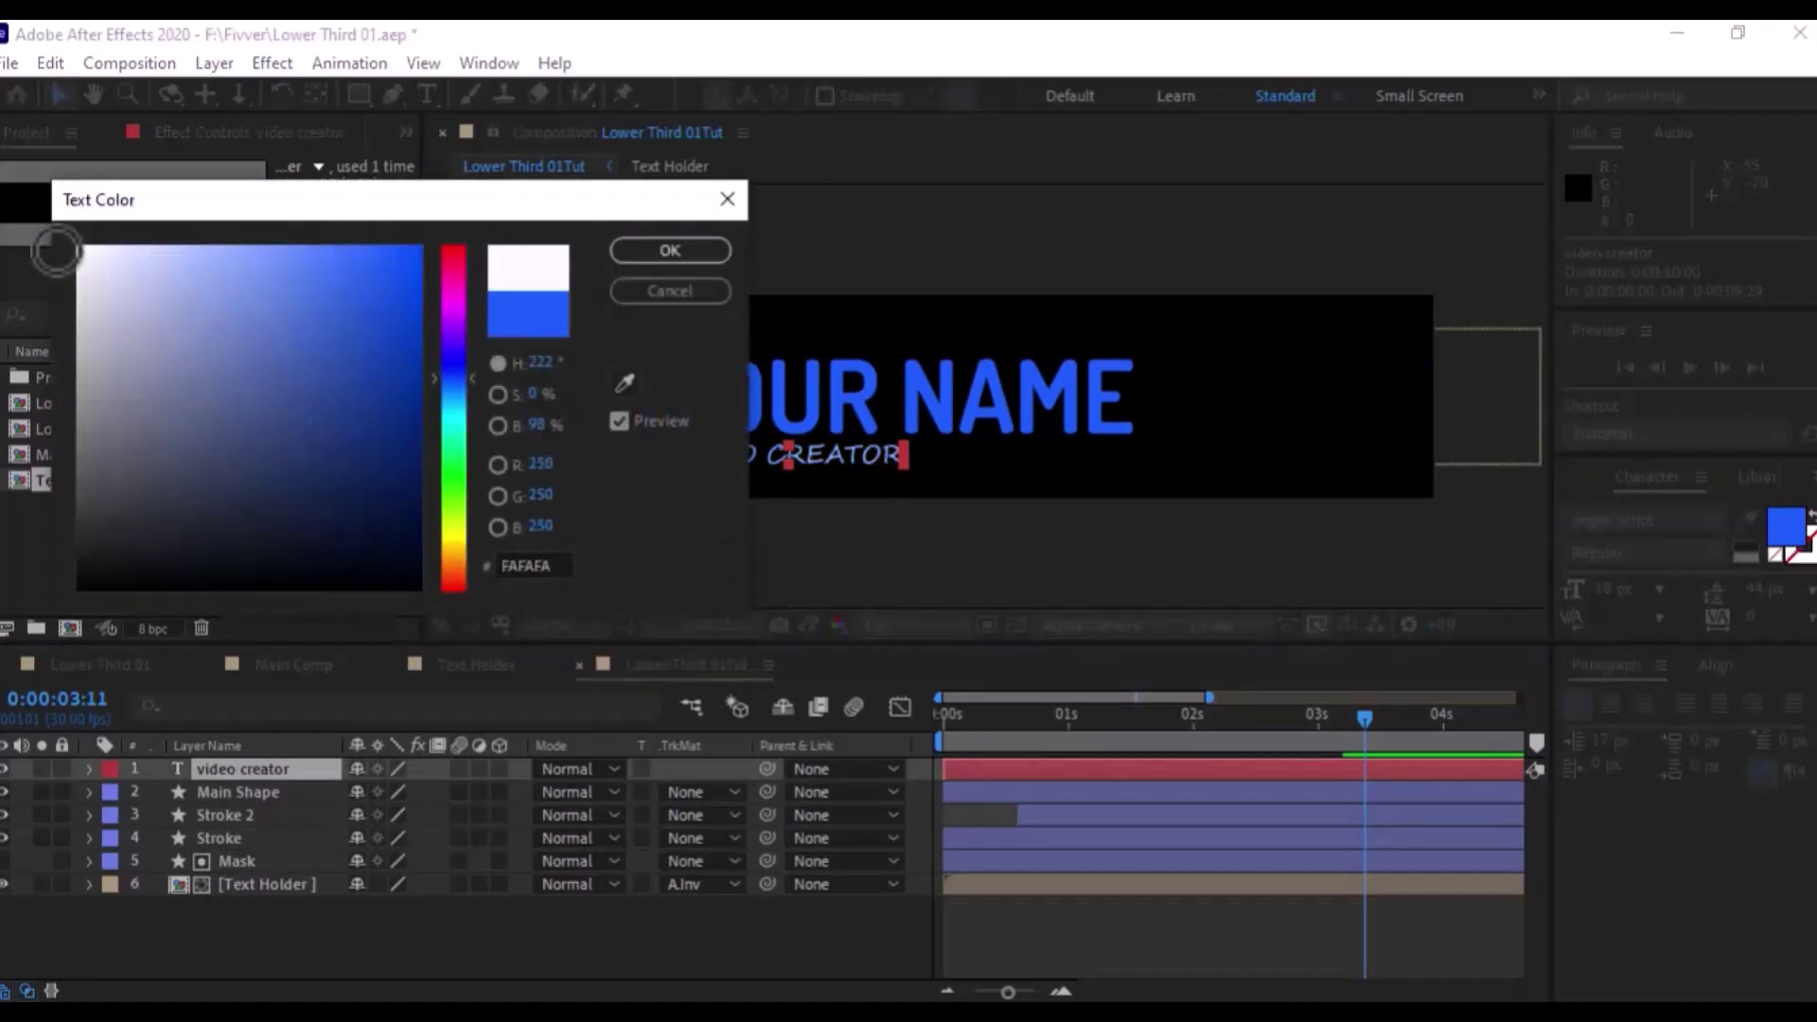
left_click(643, 253)
left_click(261, 763)
Add Position keyframes so the subtitle starts raised behind YOUR NAME
key("p")
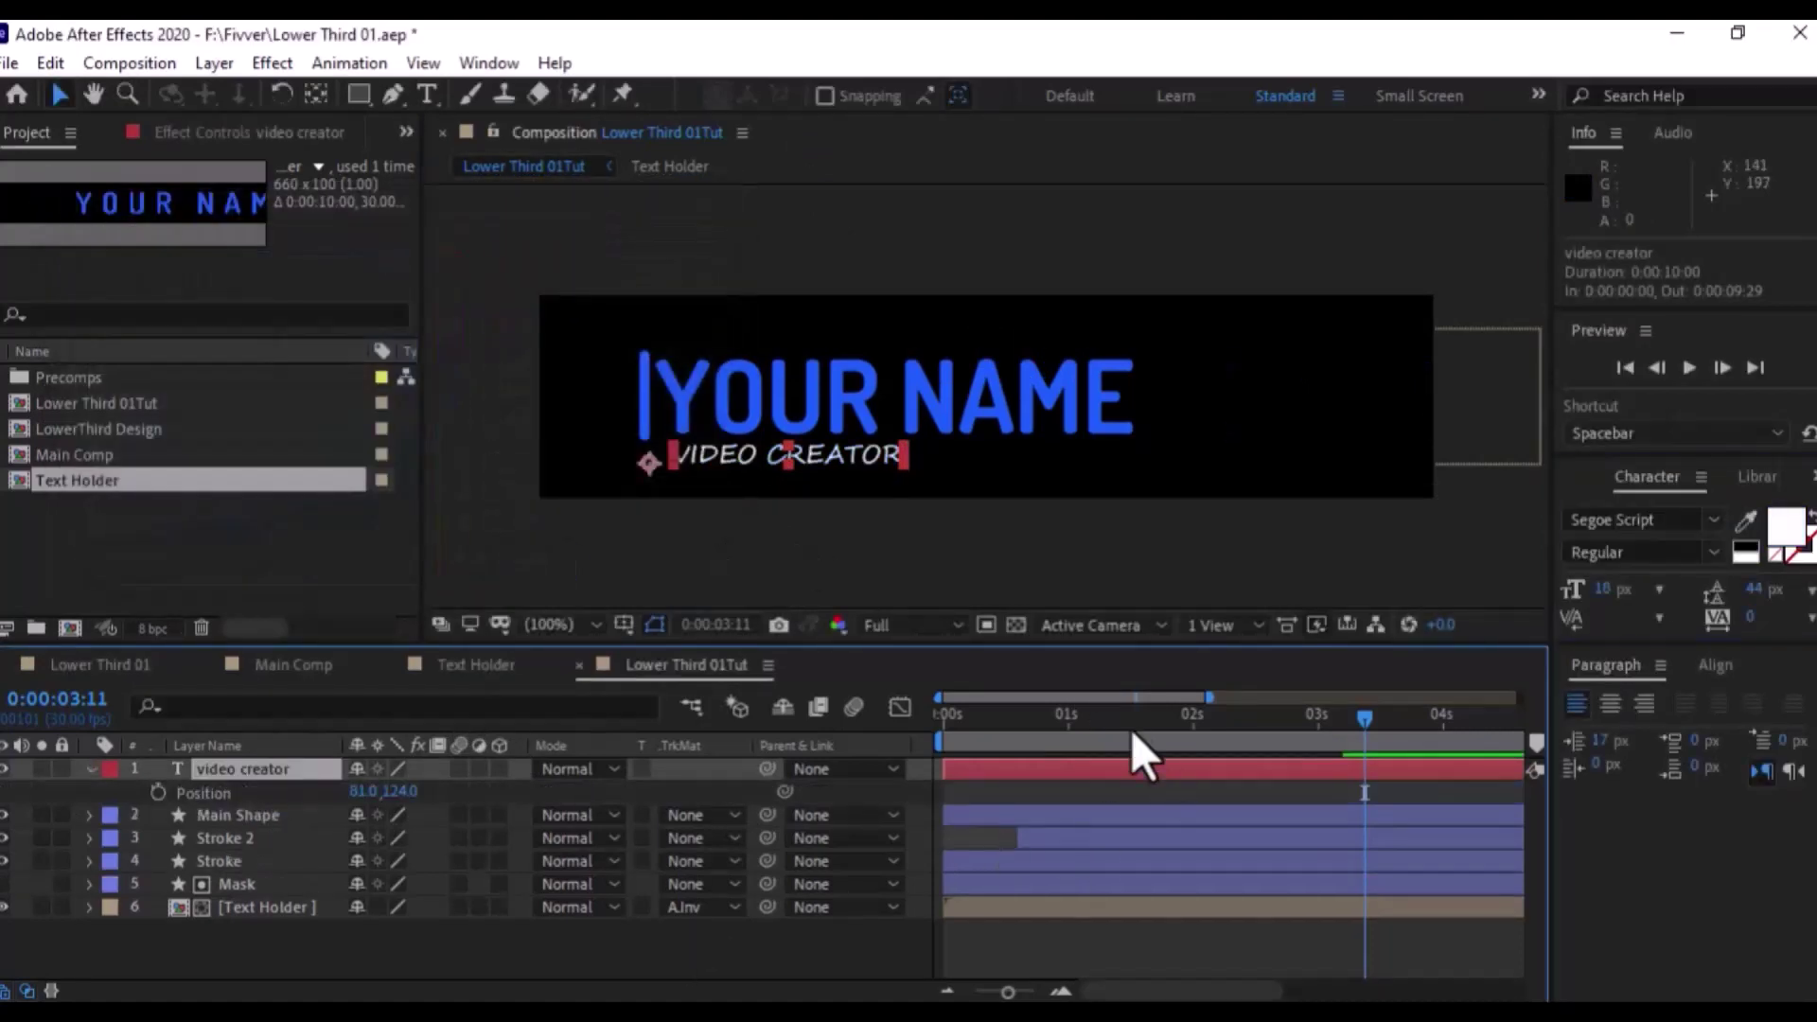
left_click_drag(1132, 730, 1081, 730)
left_click_drag(1102, 736, 1439, 738)
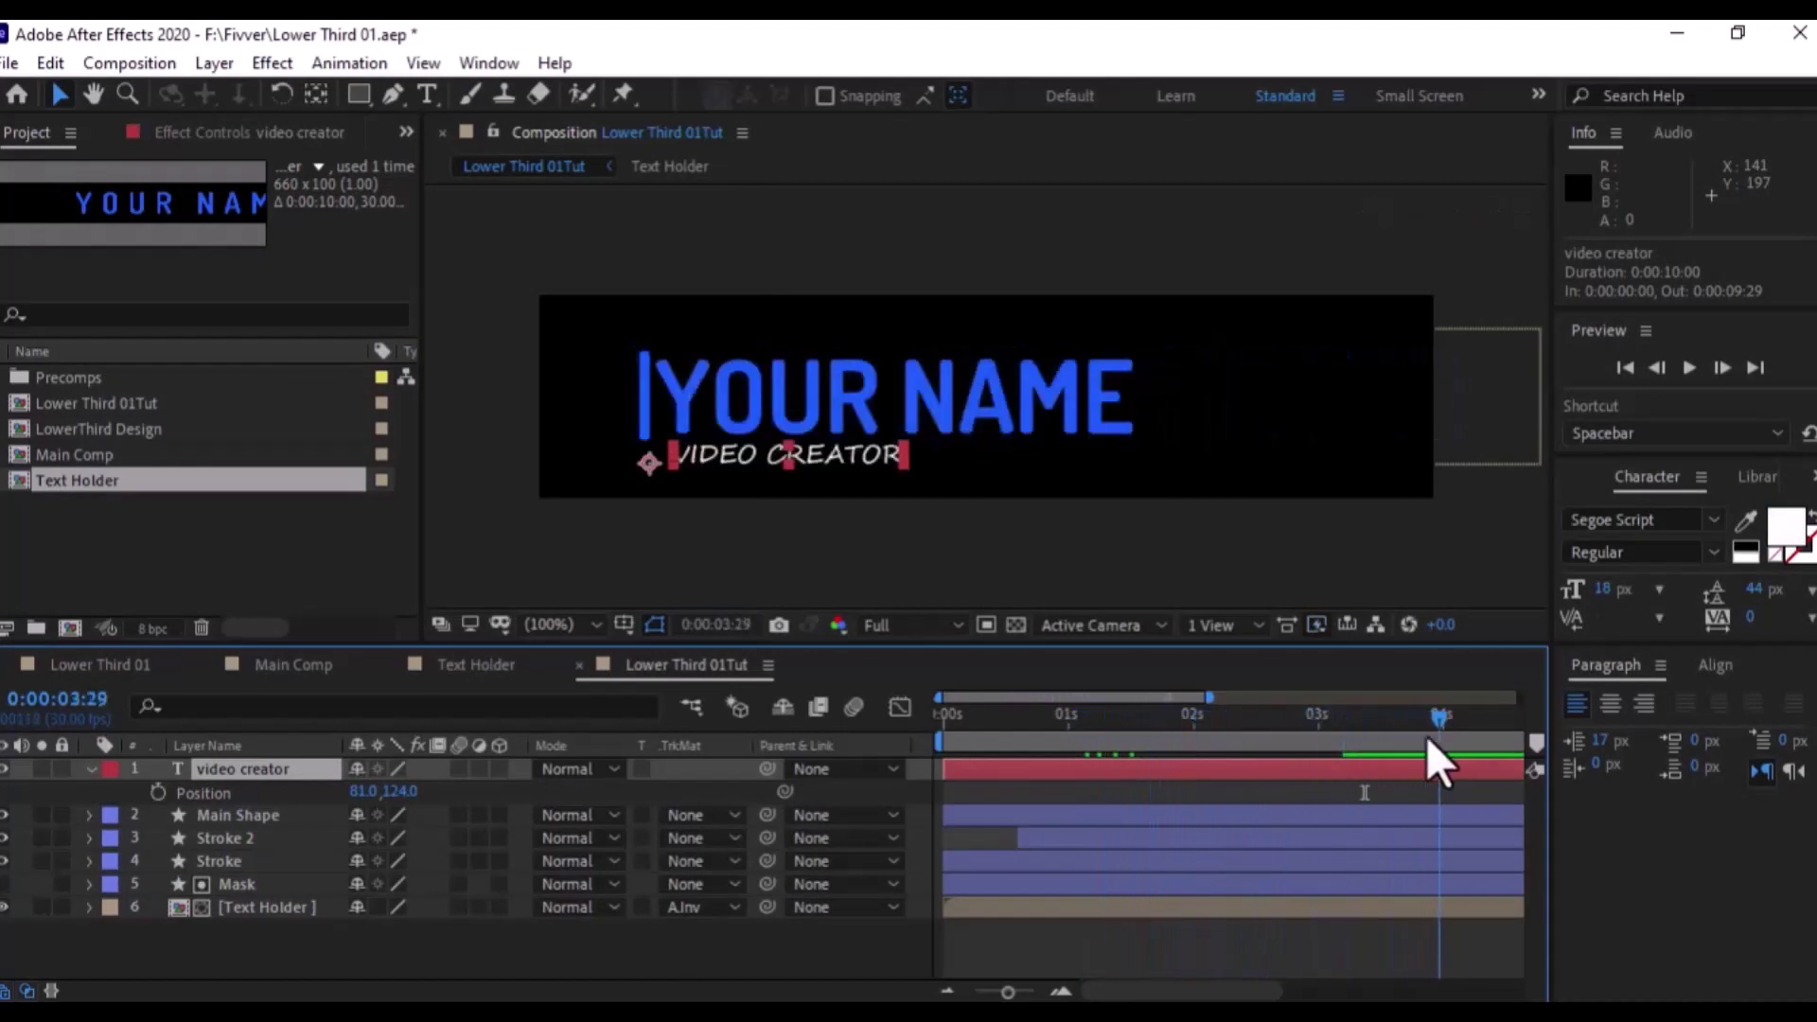
left_click(157, 791)
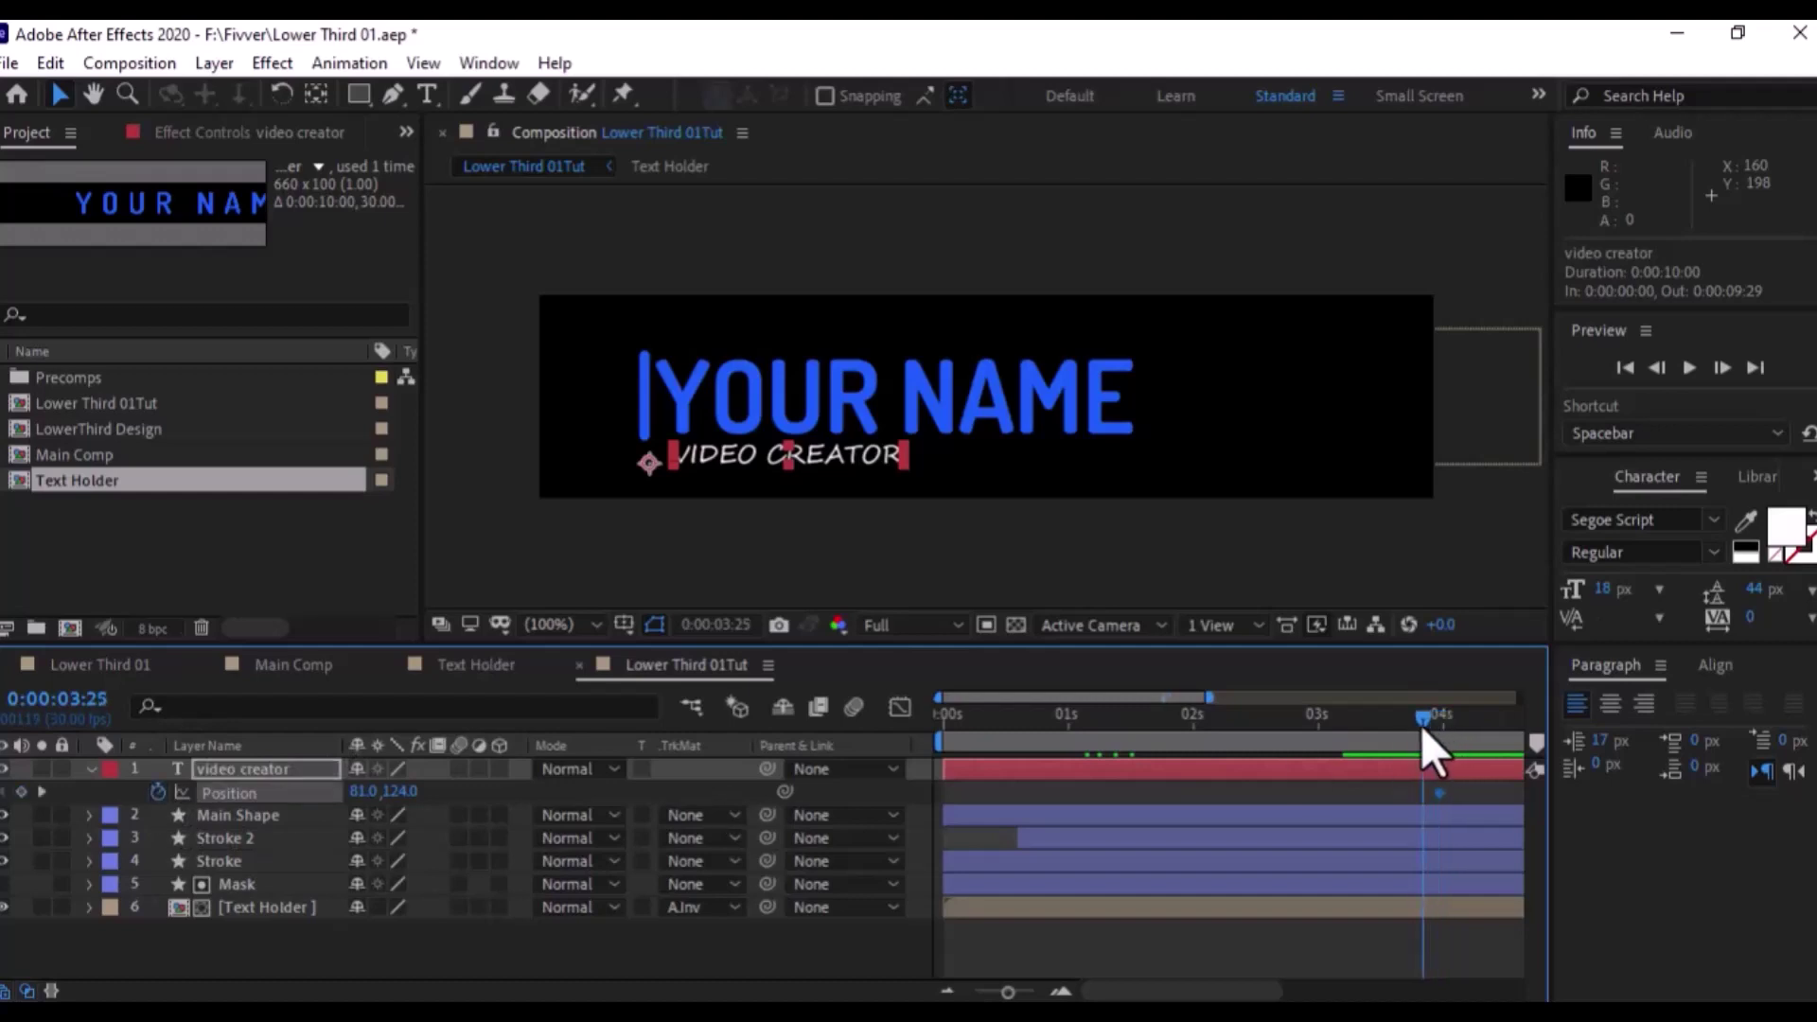
left_click_drag(1410, 729, 1405, 718)
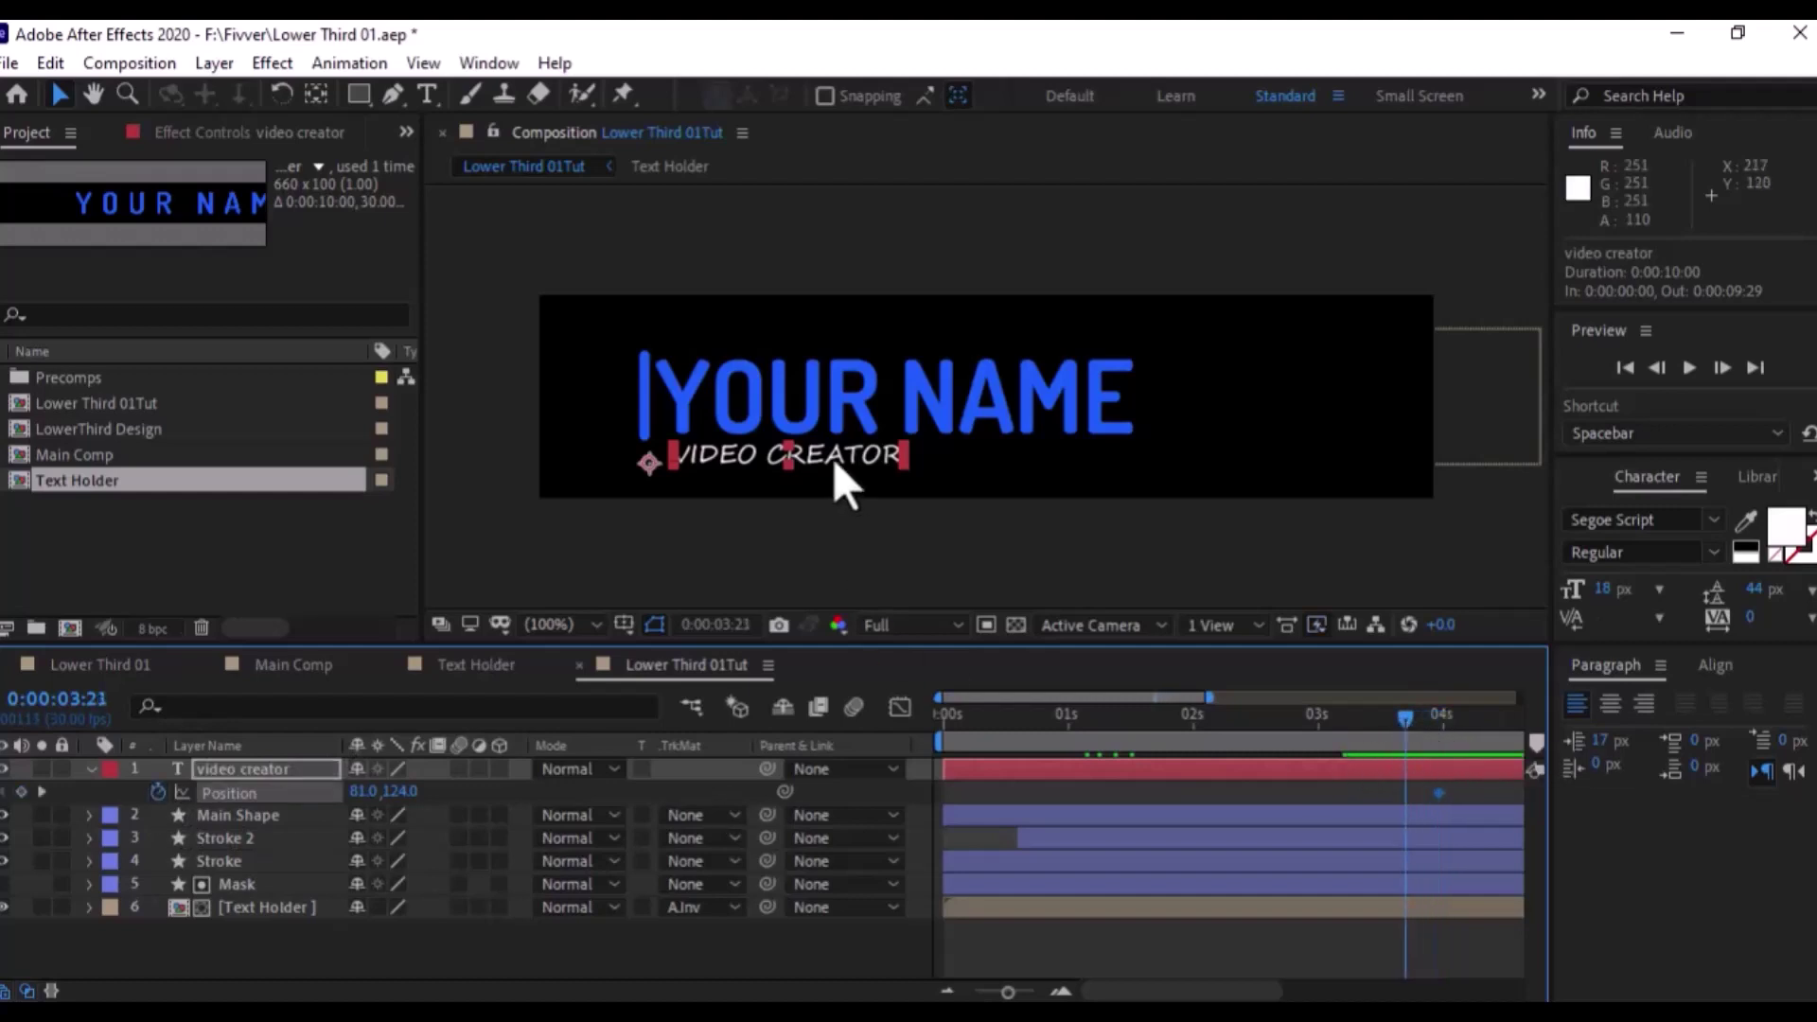
left_click_drag(833, 458, 834, 404)
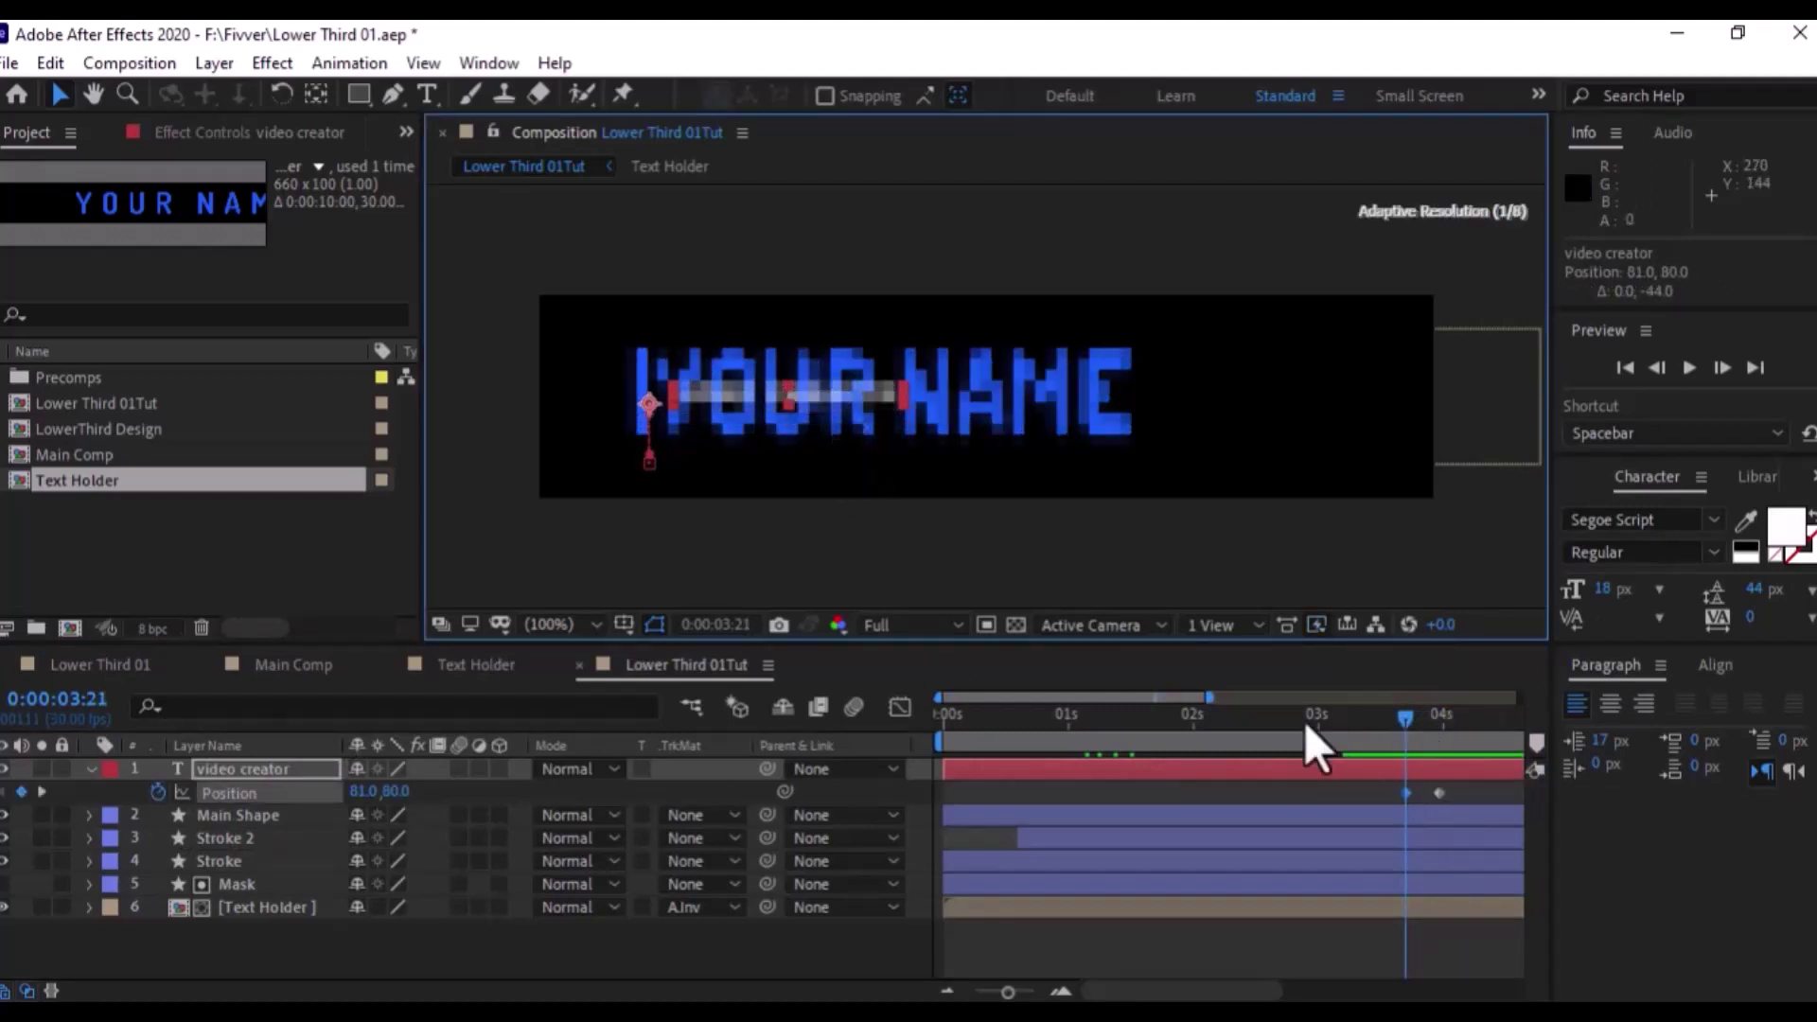
Move the Position keyframes earlier, apply Easy Ease, and check the speed graph
left_click_drag(1410, 797, 1395, 796)
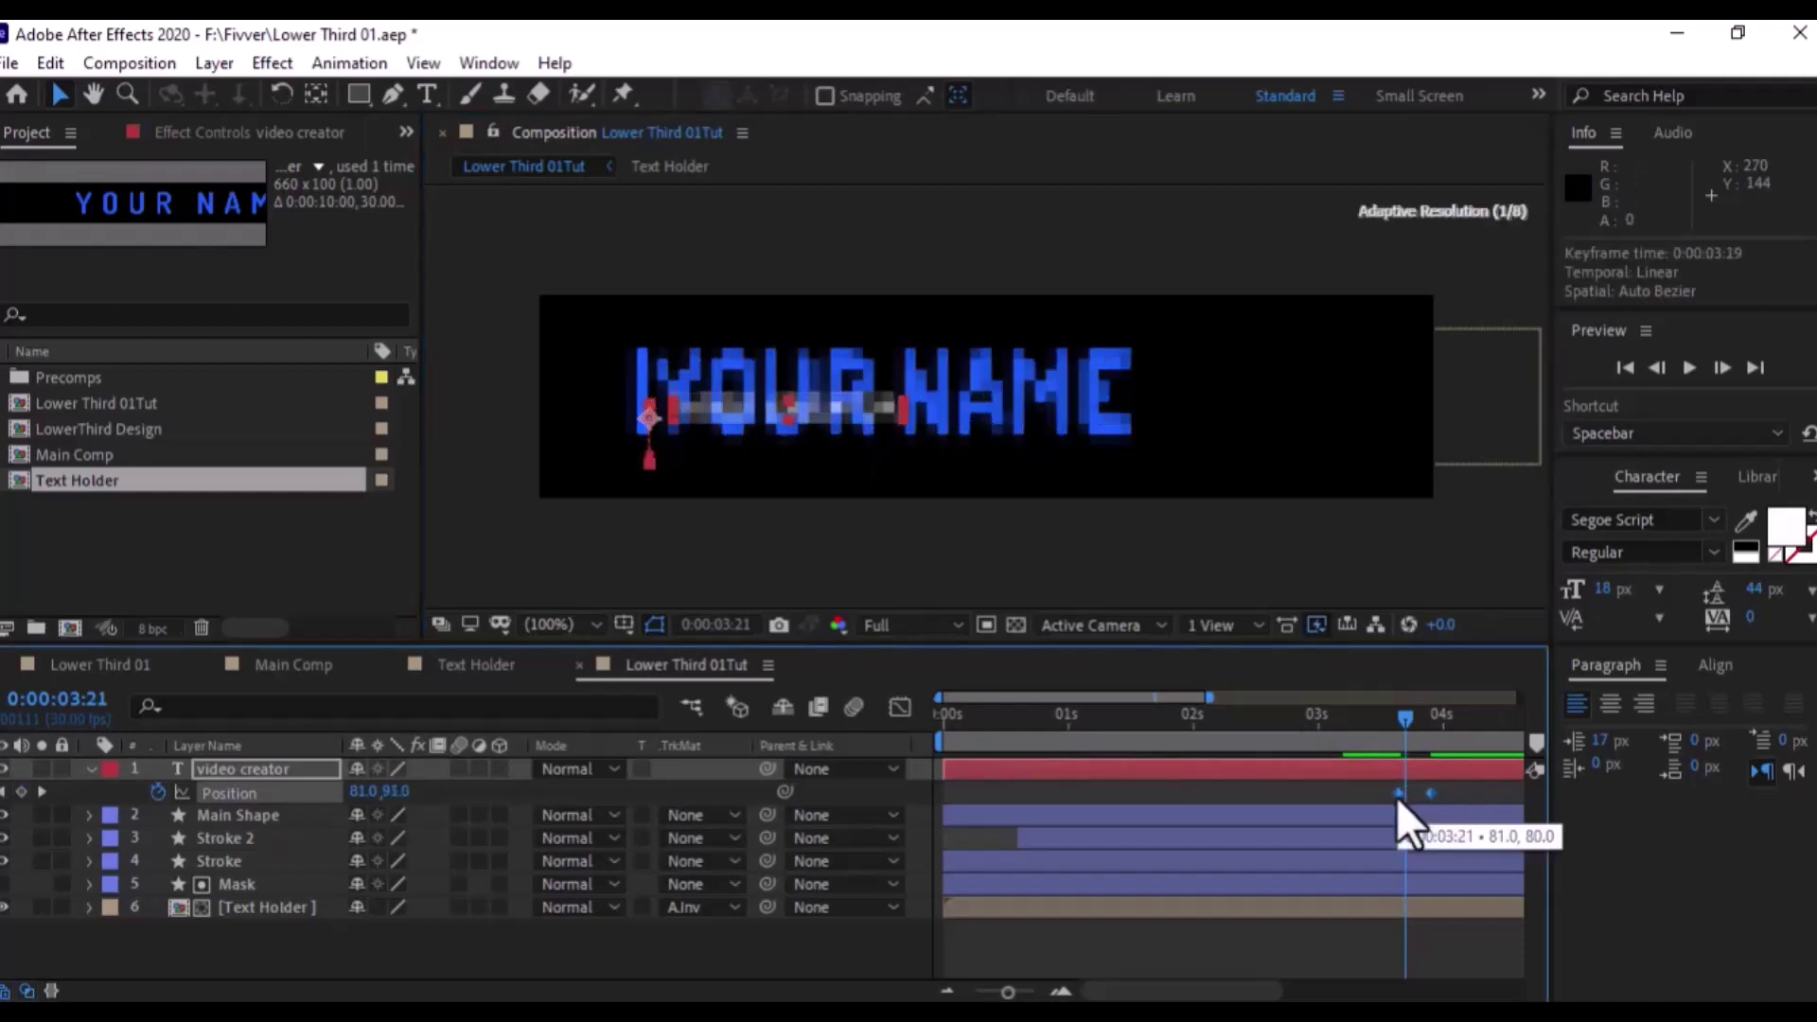
left_click_drag(1387, 719, 1279, 724)
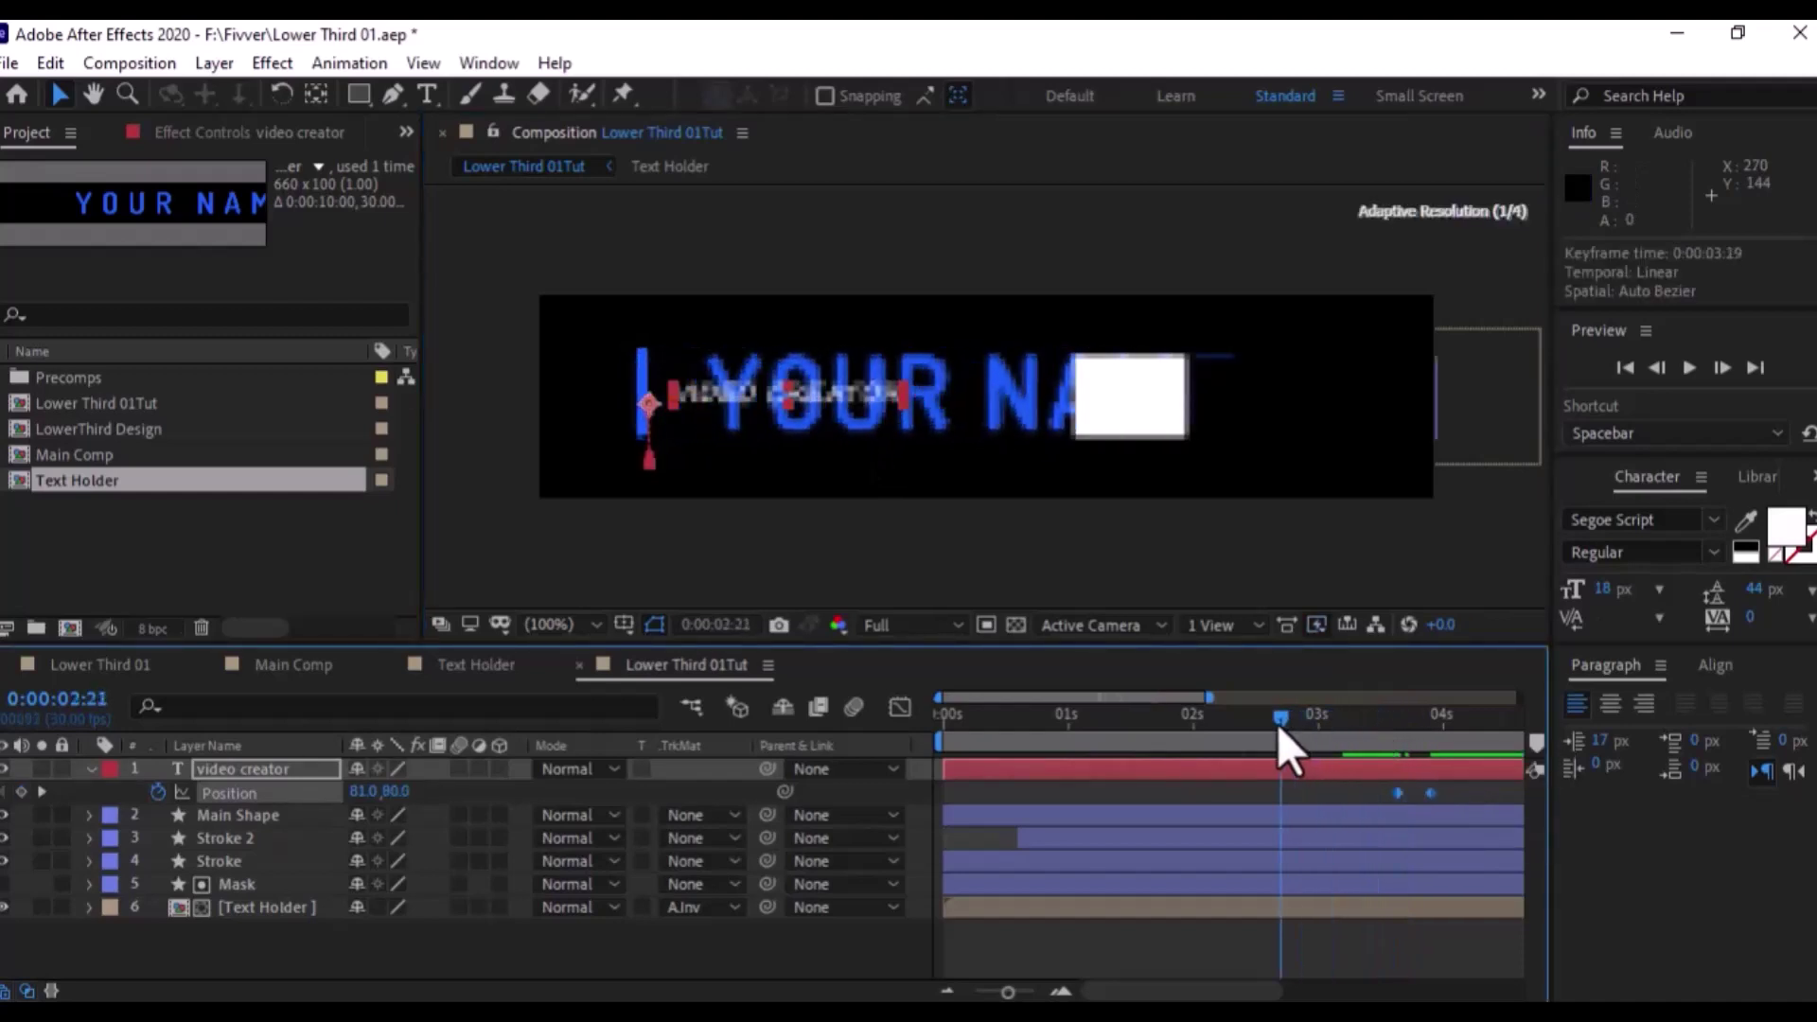
left_click_drag(1391, 793, 1294, 800)
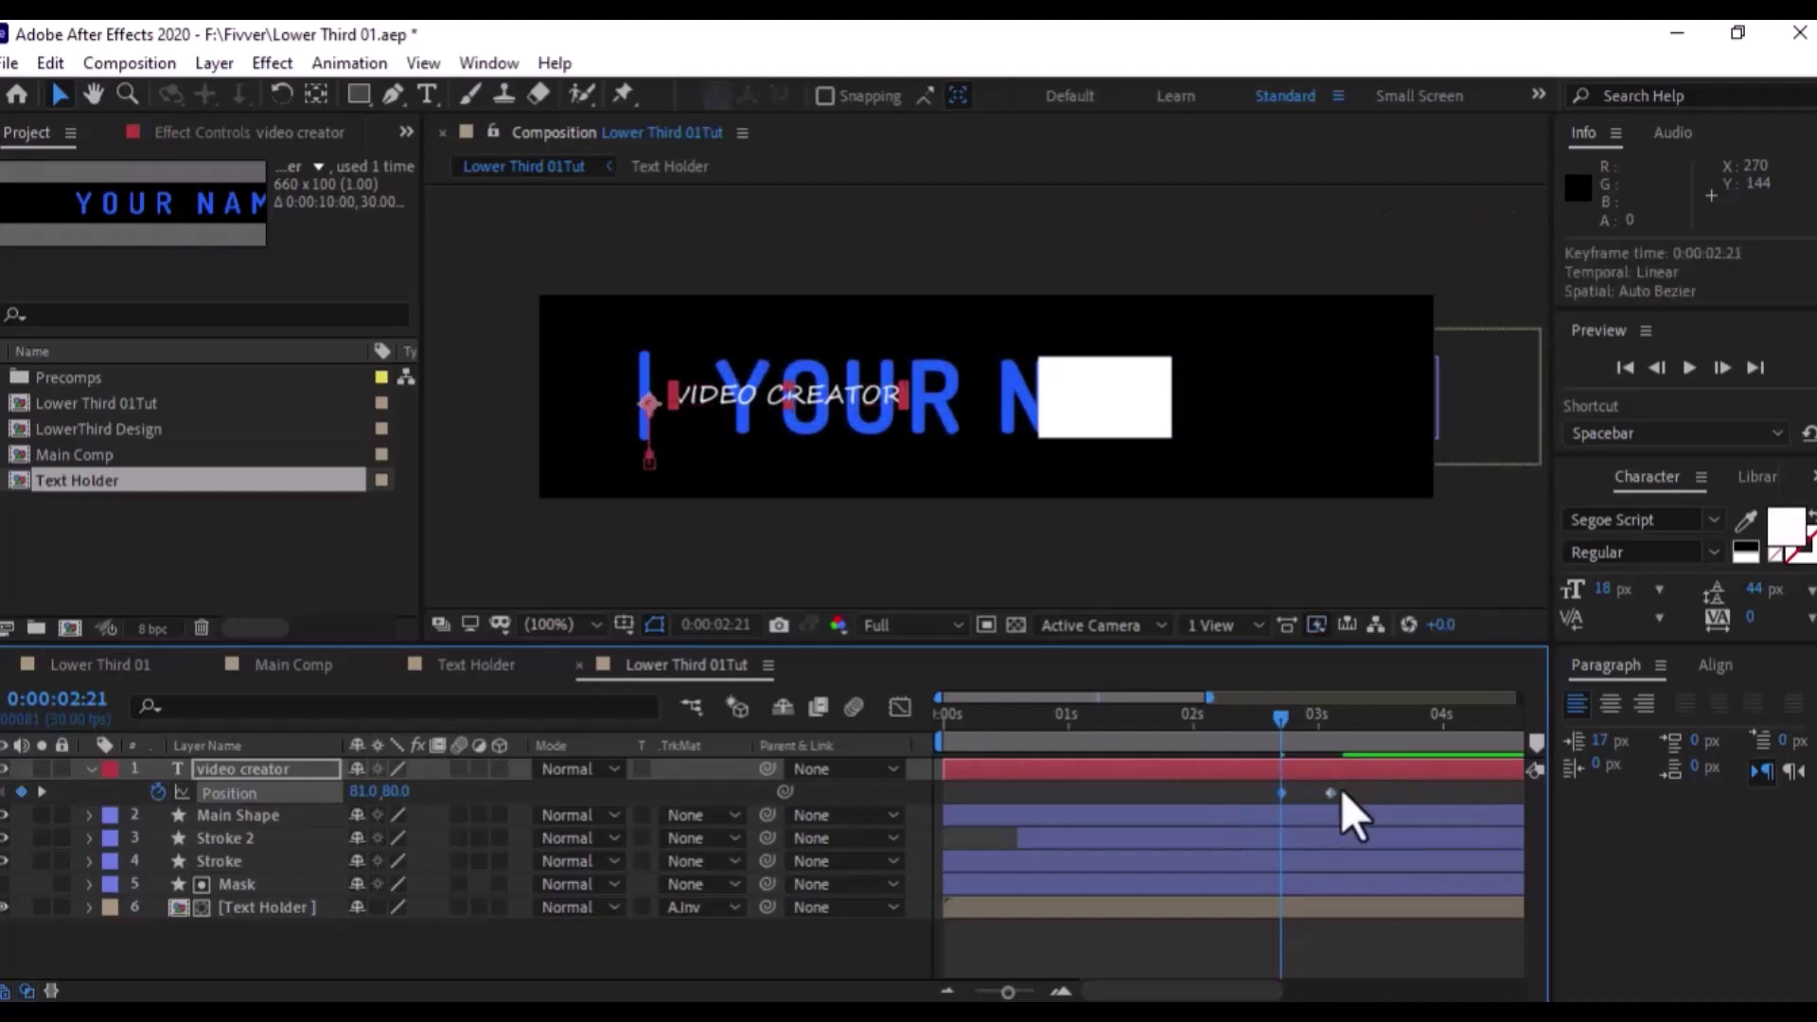
right_click(1281, 793)
mouse_move(1316, 774)
left_click(971, 596)
left_click_drag(1343, 785, 1240, 798)
left_click(900, 707)
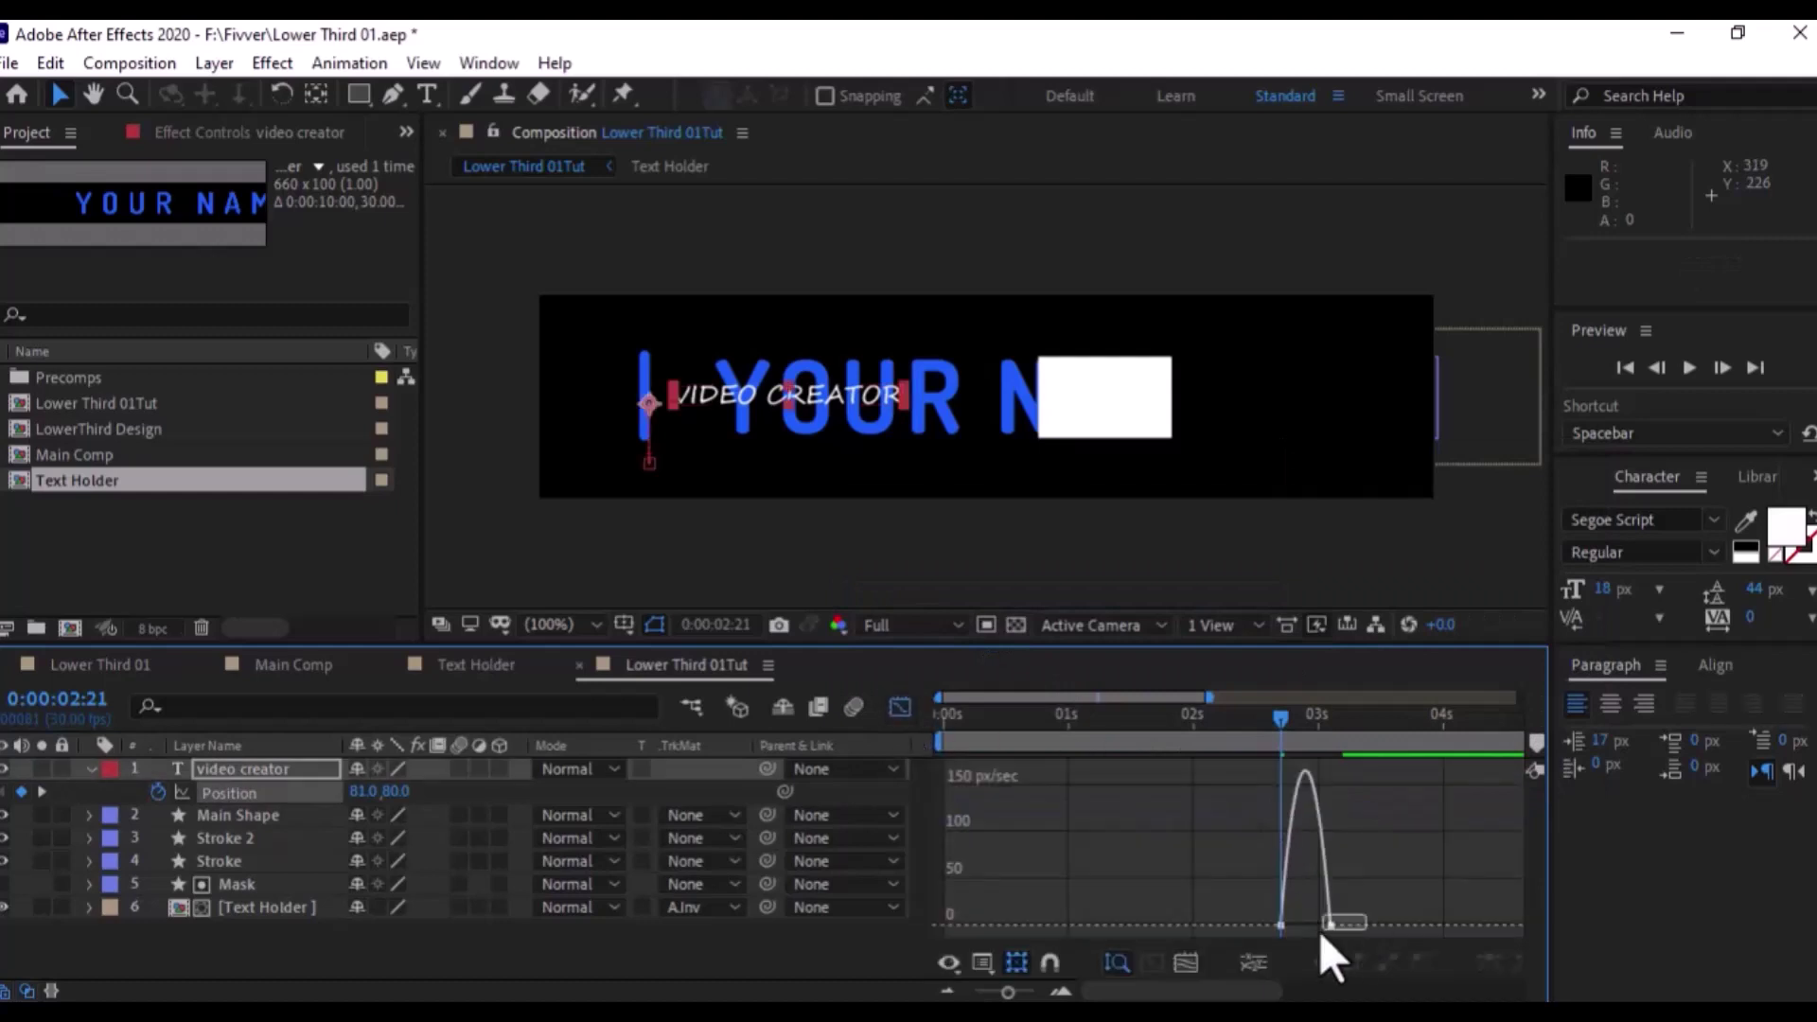
left_click(901, 708)
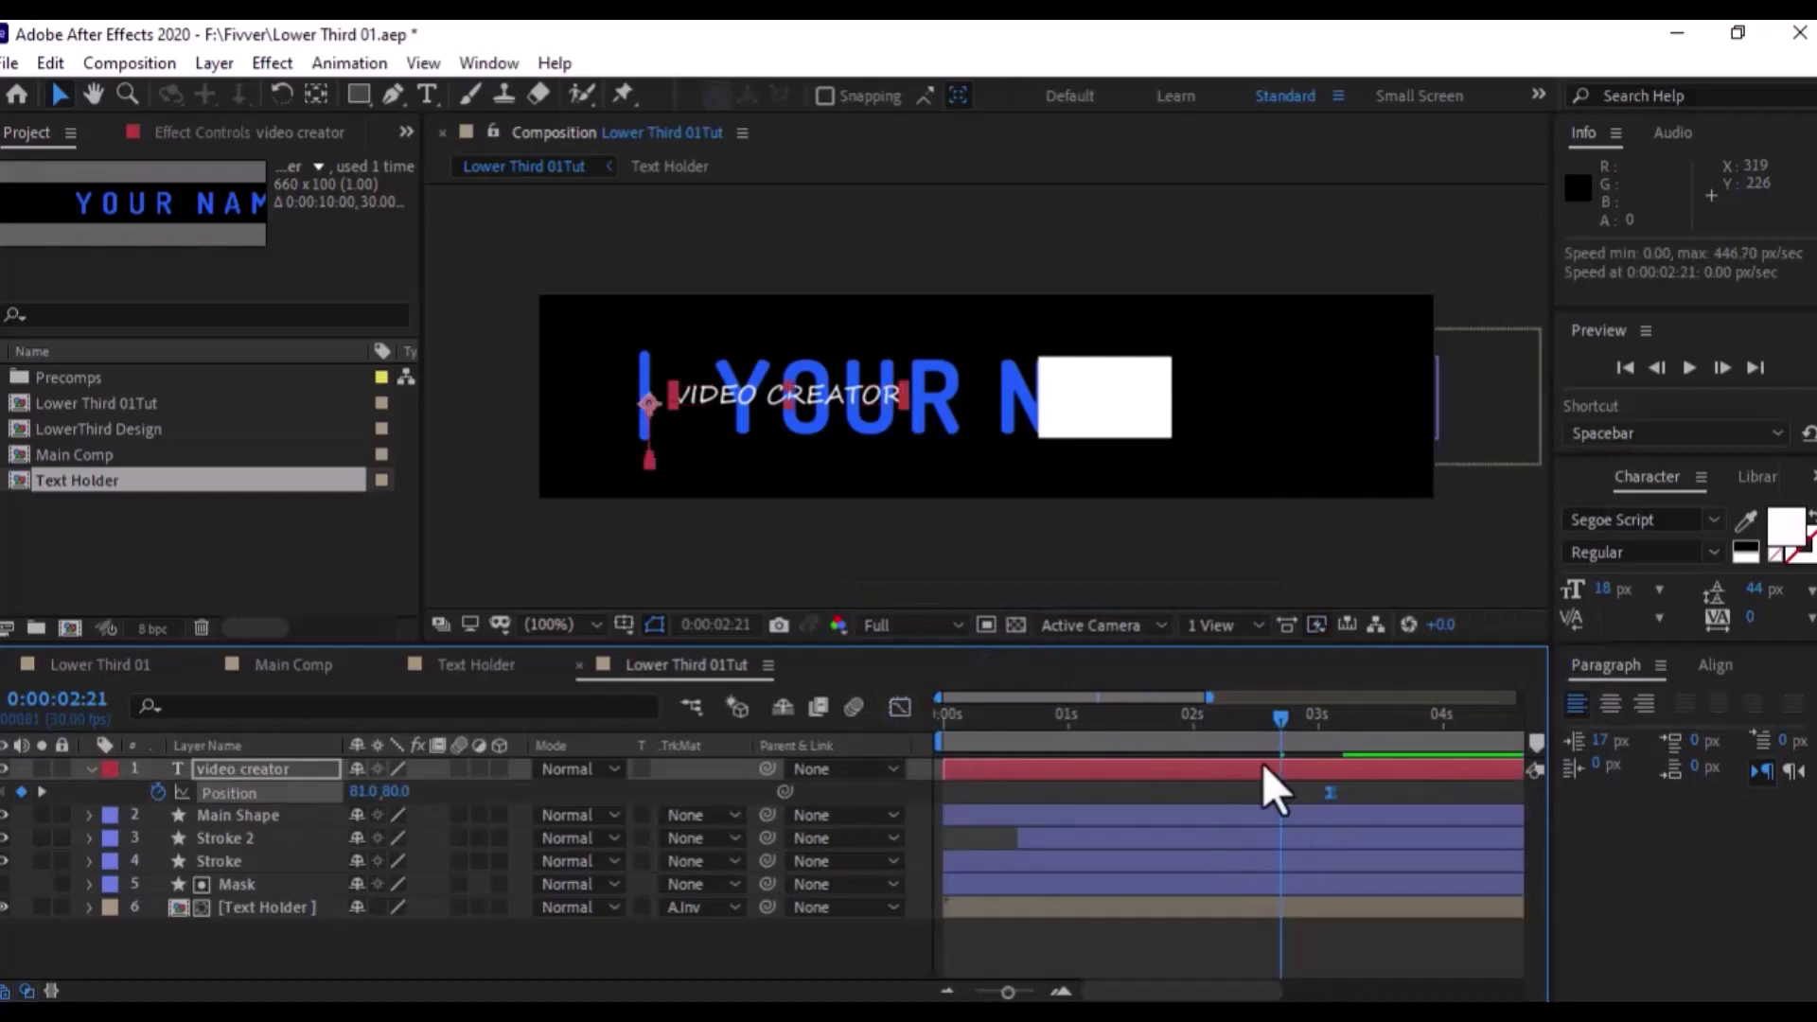
left_click(1144, 799)
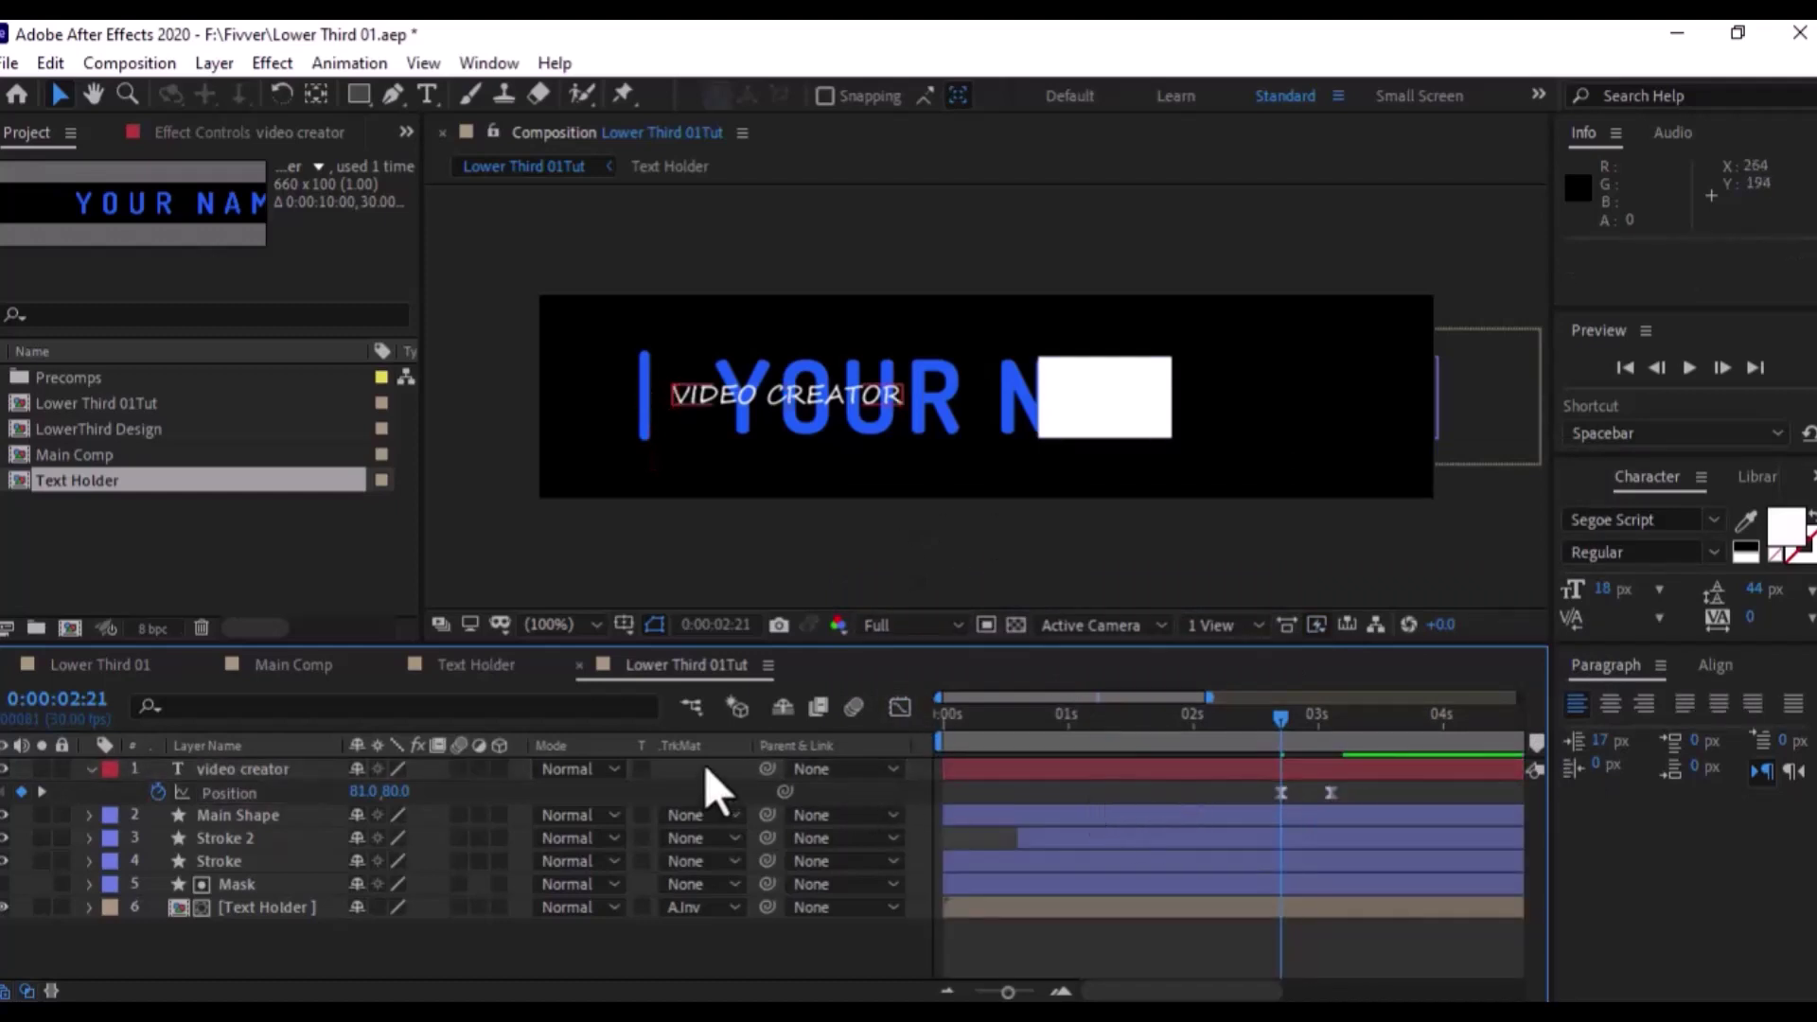
Add a rectangle shape layer, shrink it, and place it over YOUR NAME
double_click(359, 94)
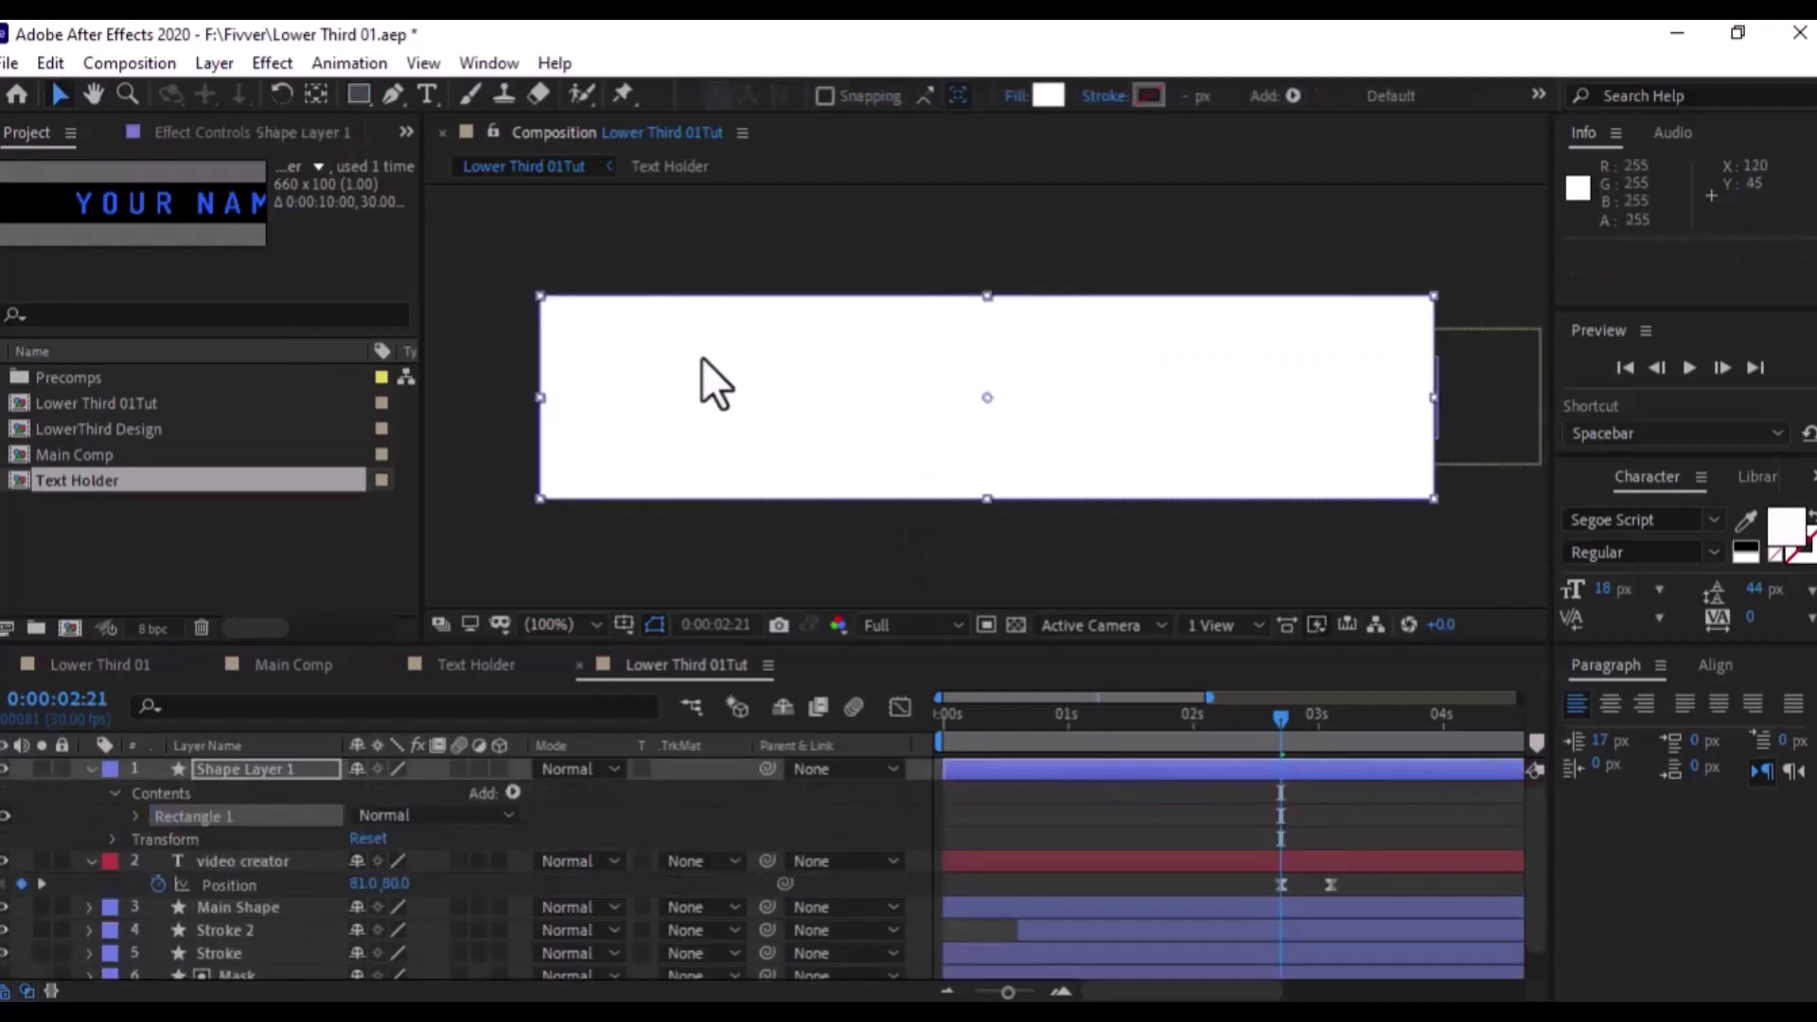
left_click_drag(1432, 294, 1185, 352)
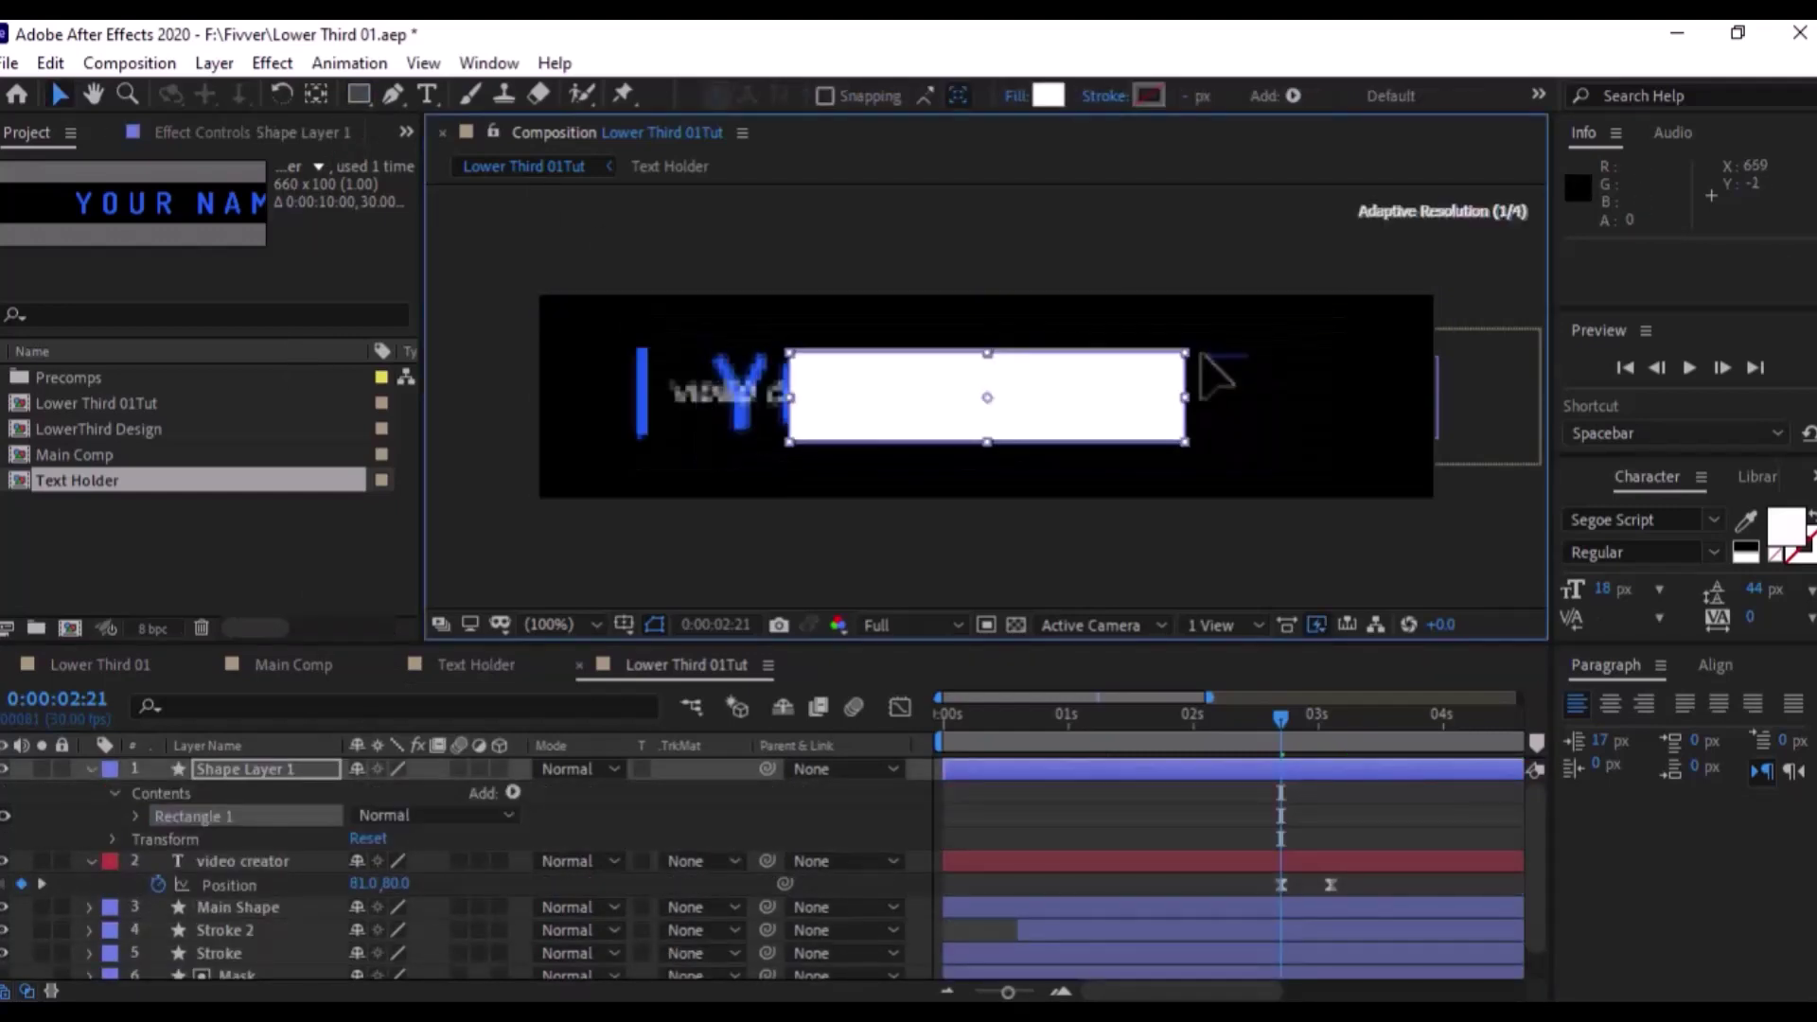
left_click_drag(1042, 396, 955, 390)
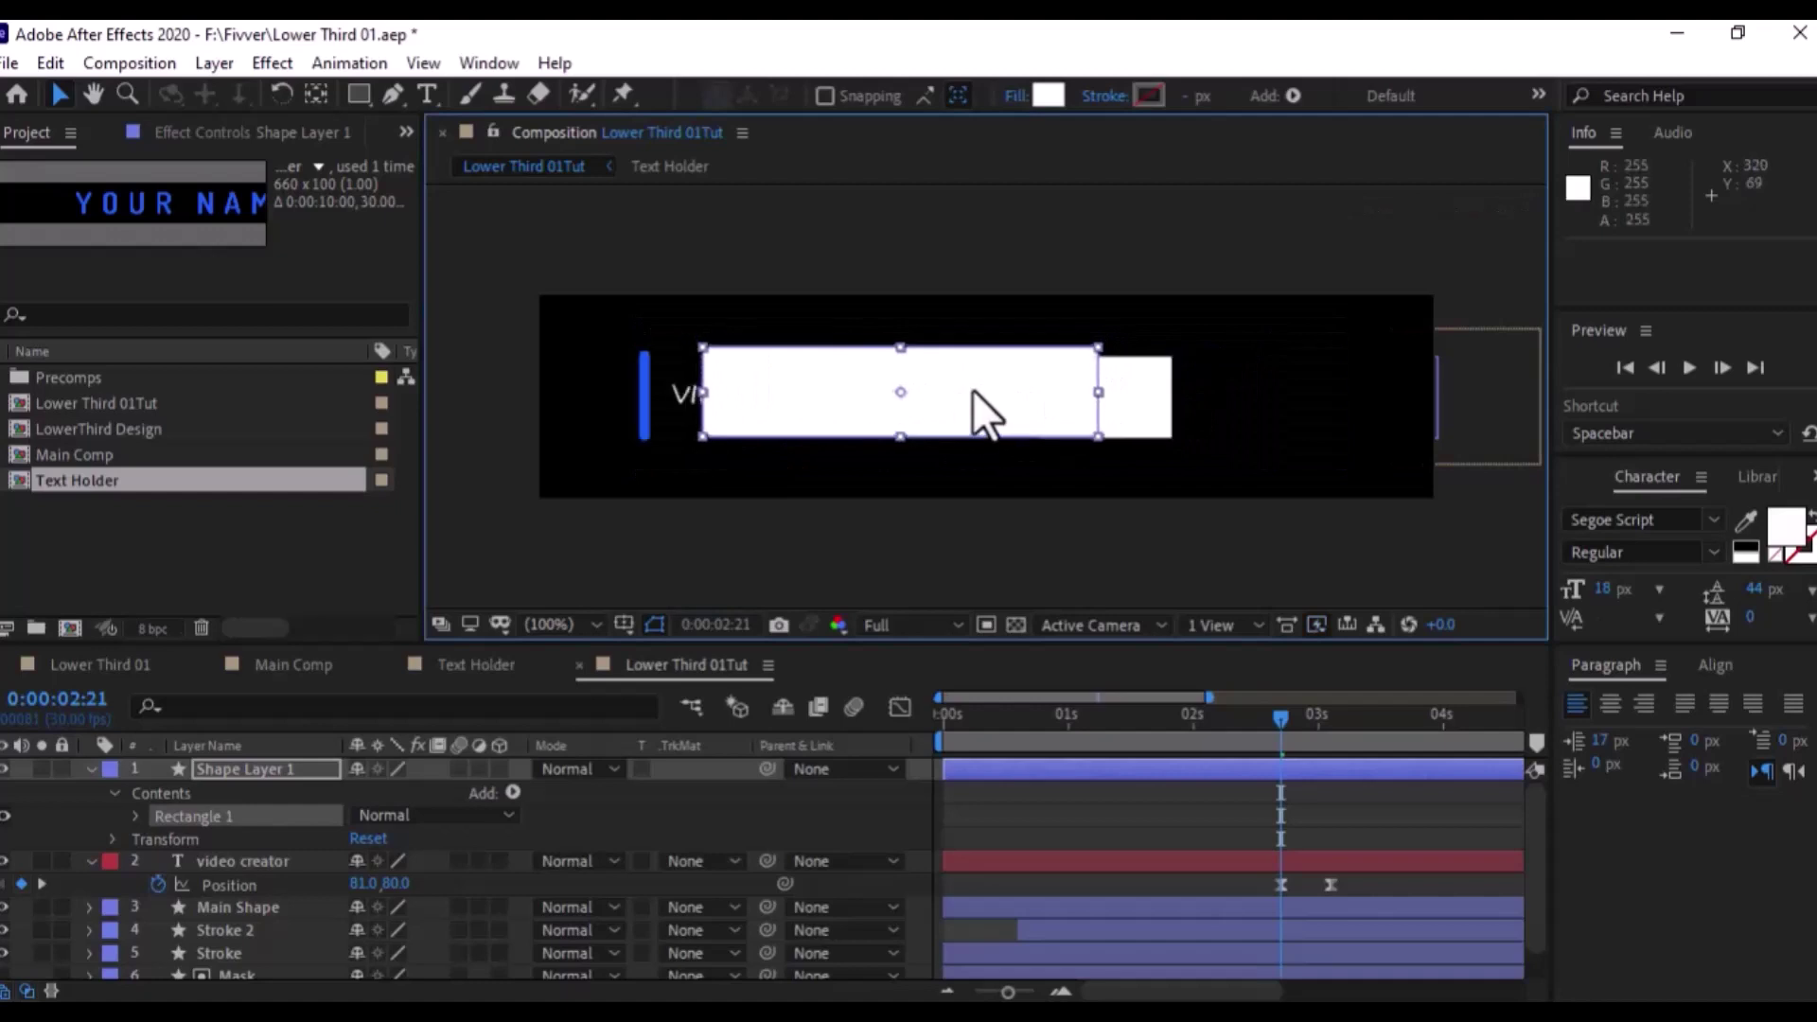
Rename the rectangle 'Bottom Text mask' and set VIDEO CREATOR's matte to Alpha Inverted
double_click(288, 774)
key("End")
key("t")
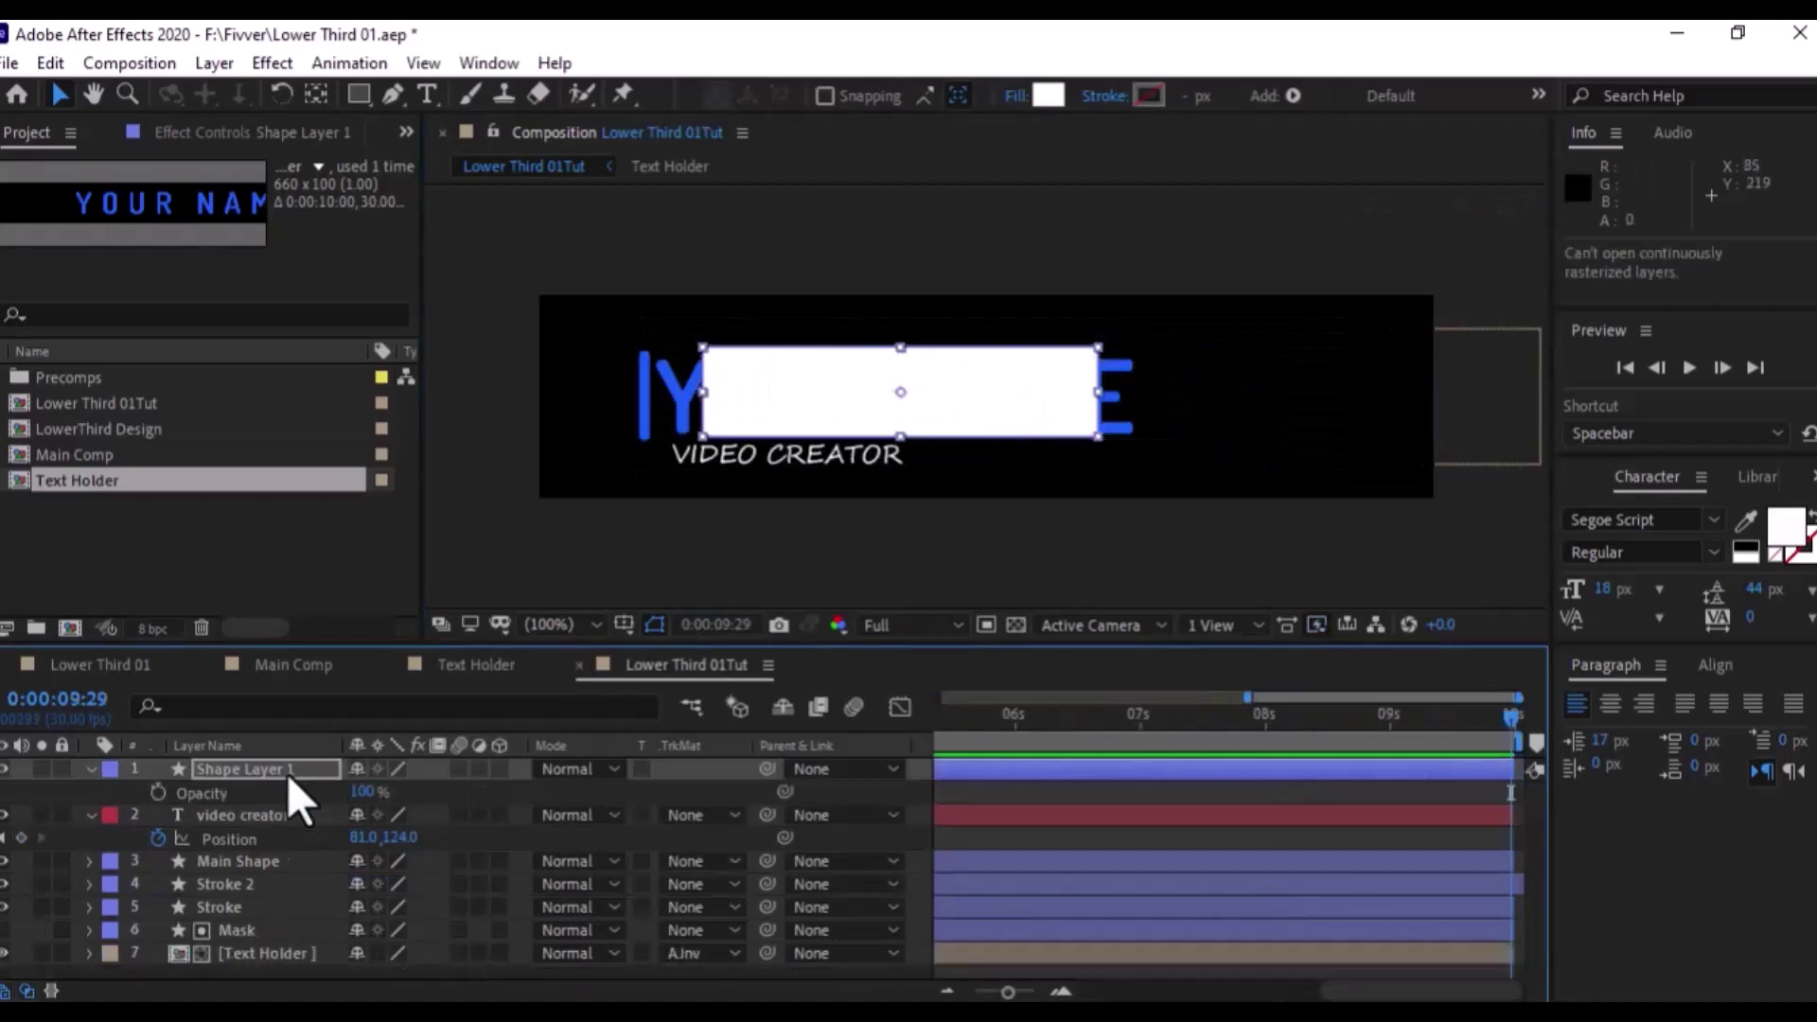
key("Return")
type("Bottom Text mask")
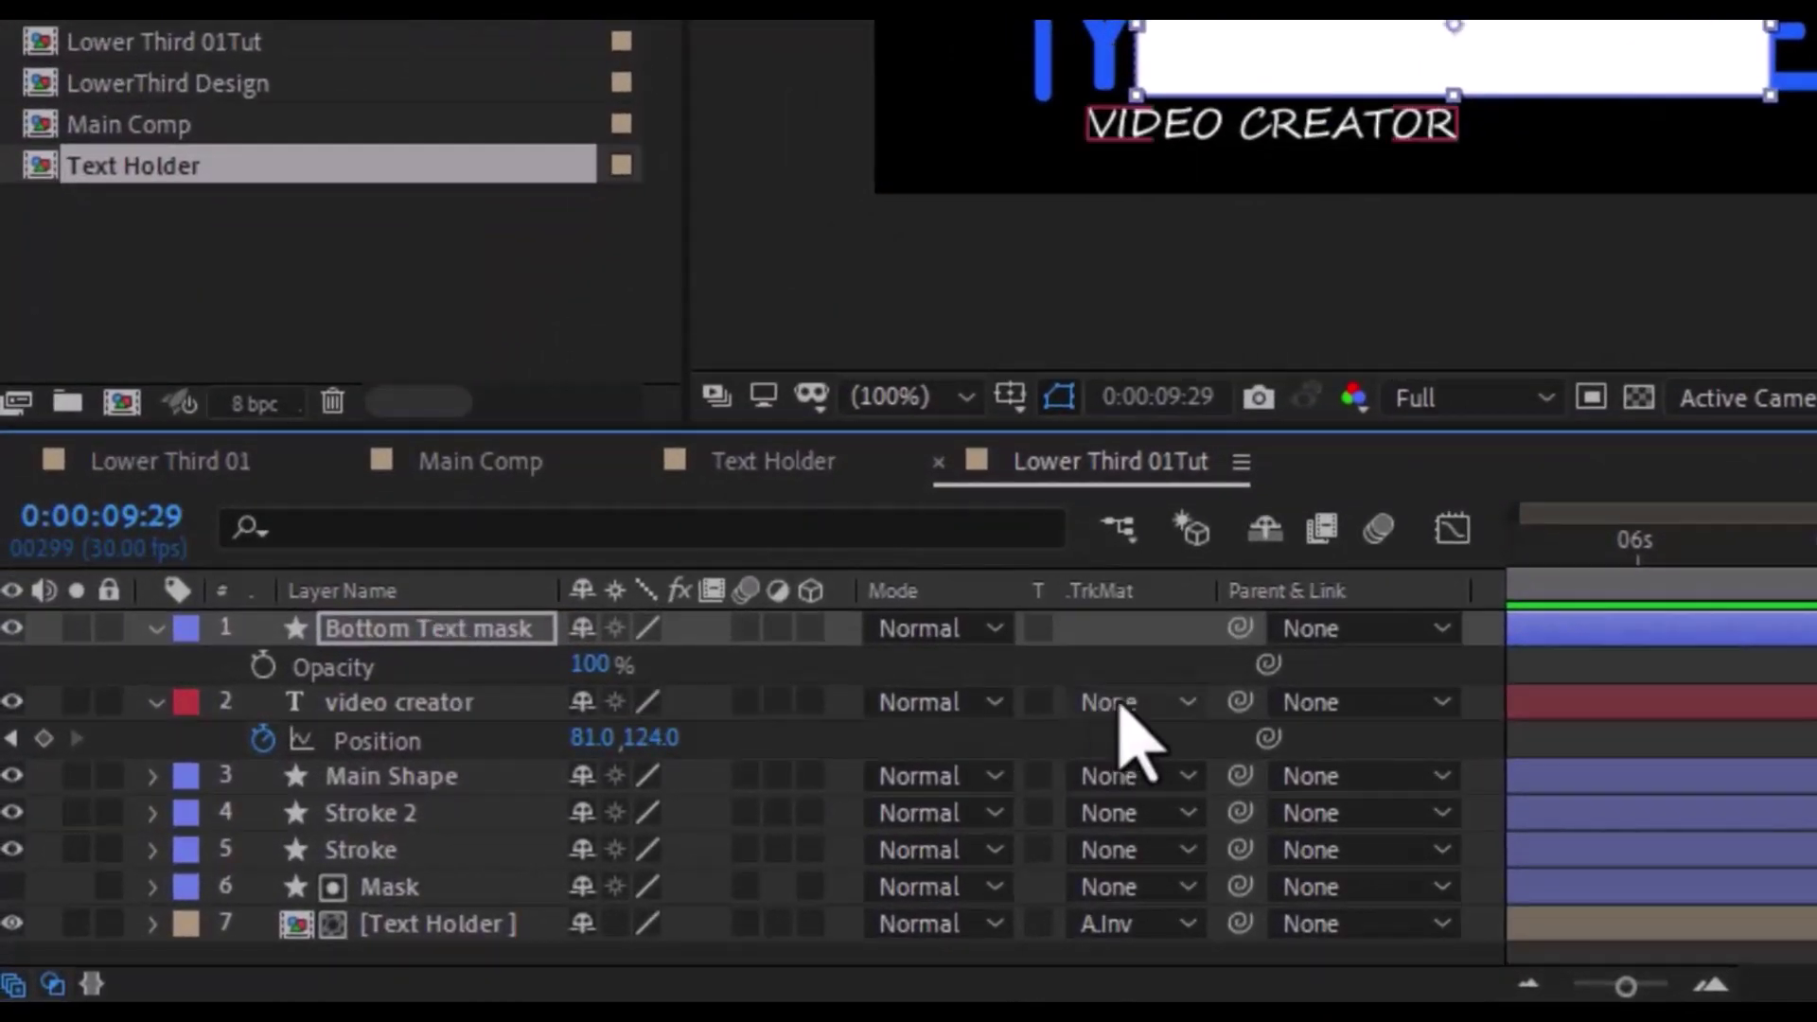
left_click(1122, 719)
left_click(1212, 862)
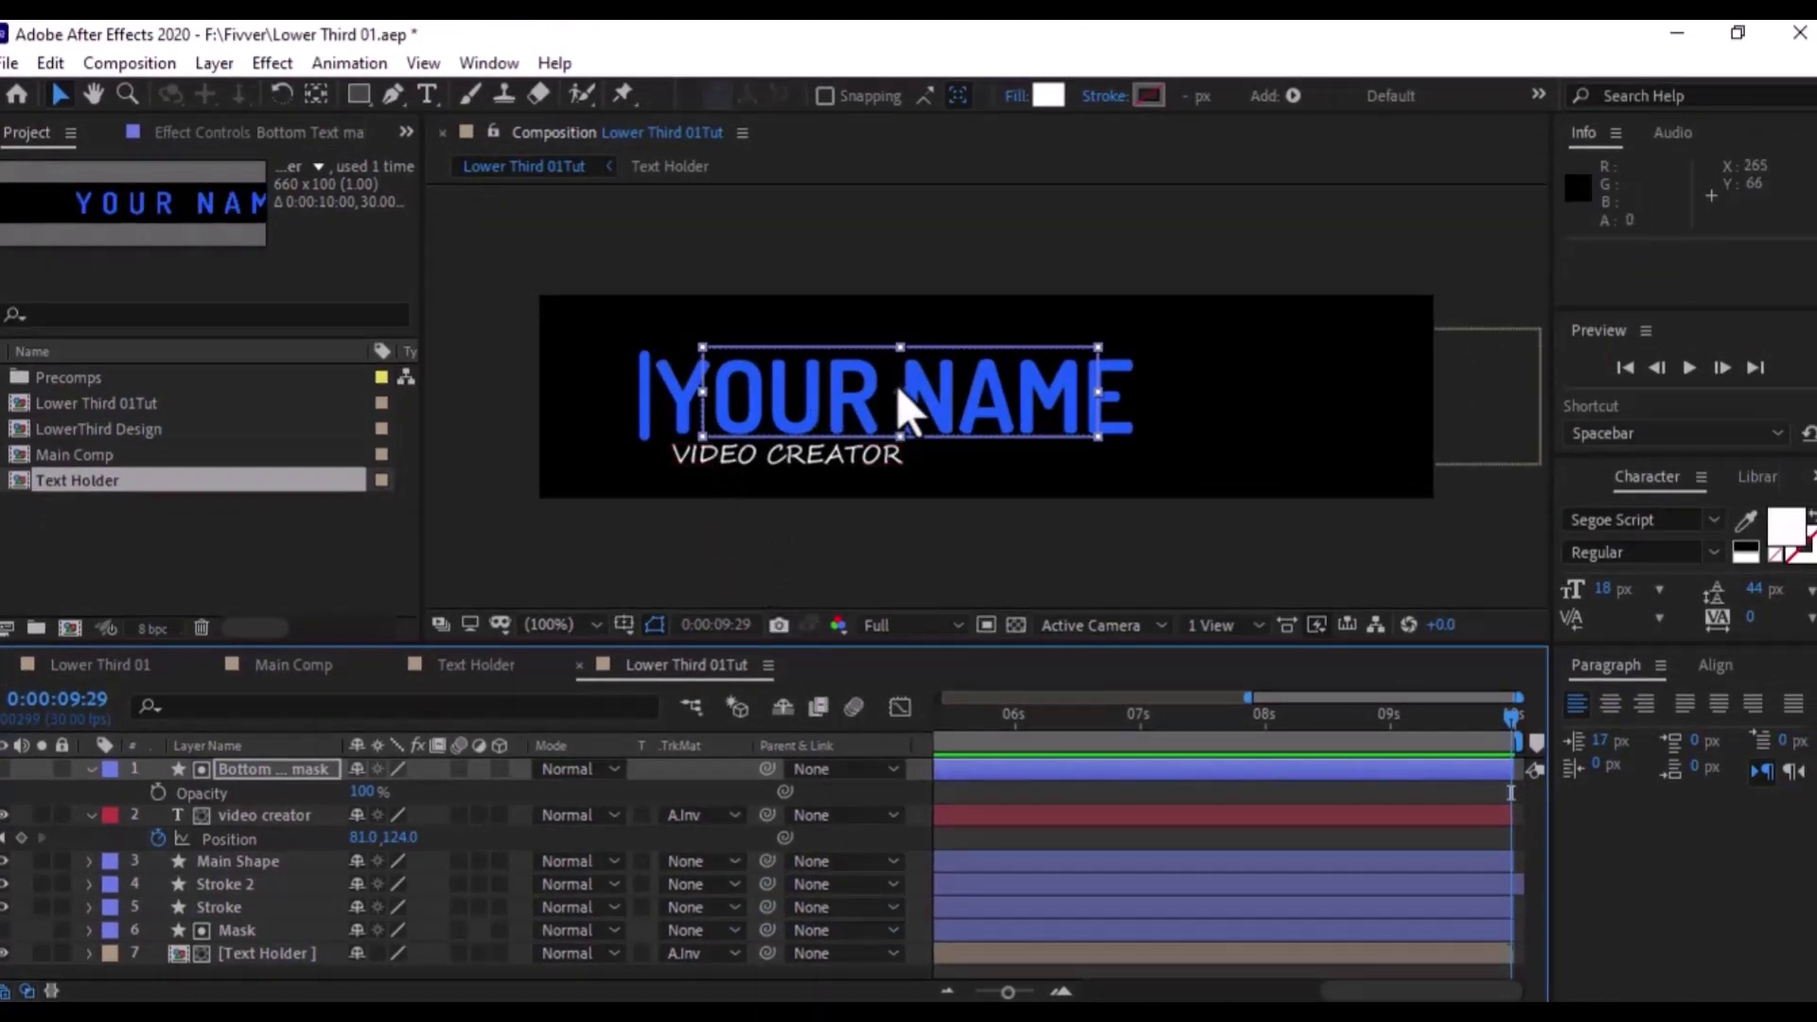
Zoom the viewer to 200% and align the mask's edge with the base of YOUR NAME
left_click_drag(895, 385, 851, 401)
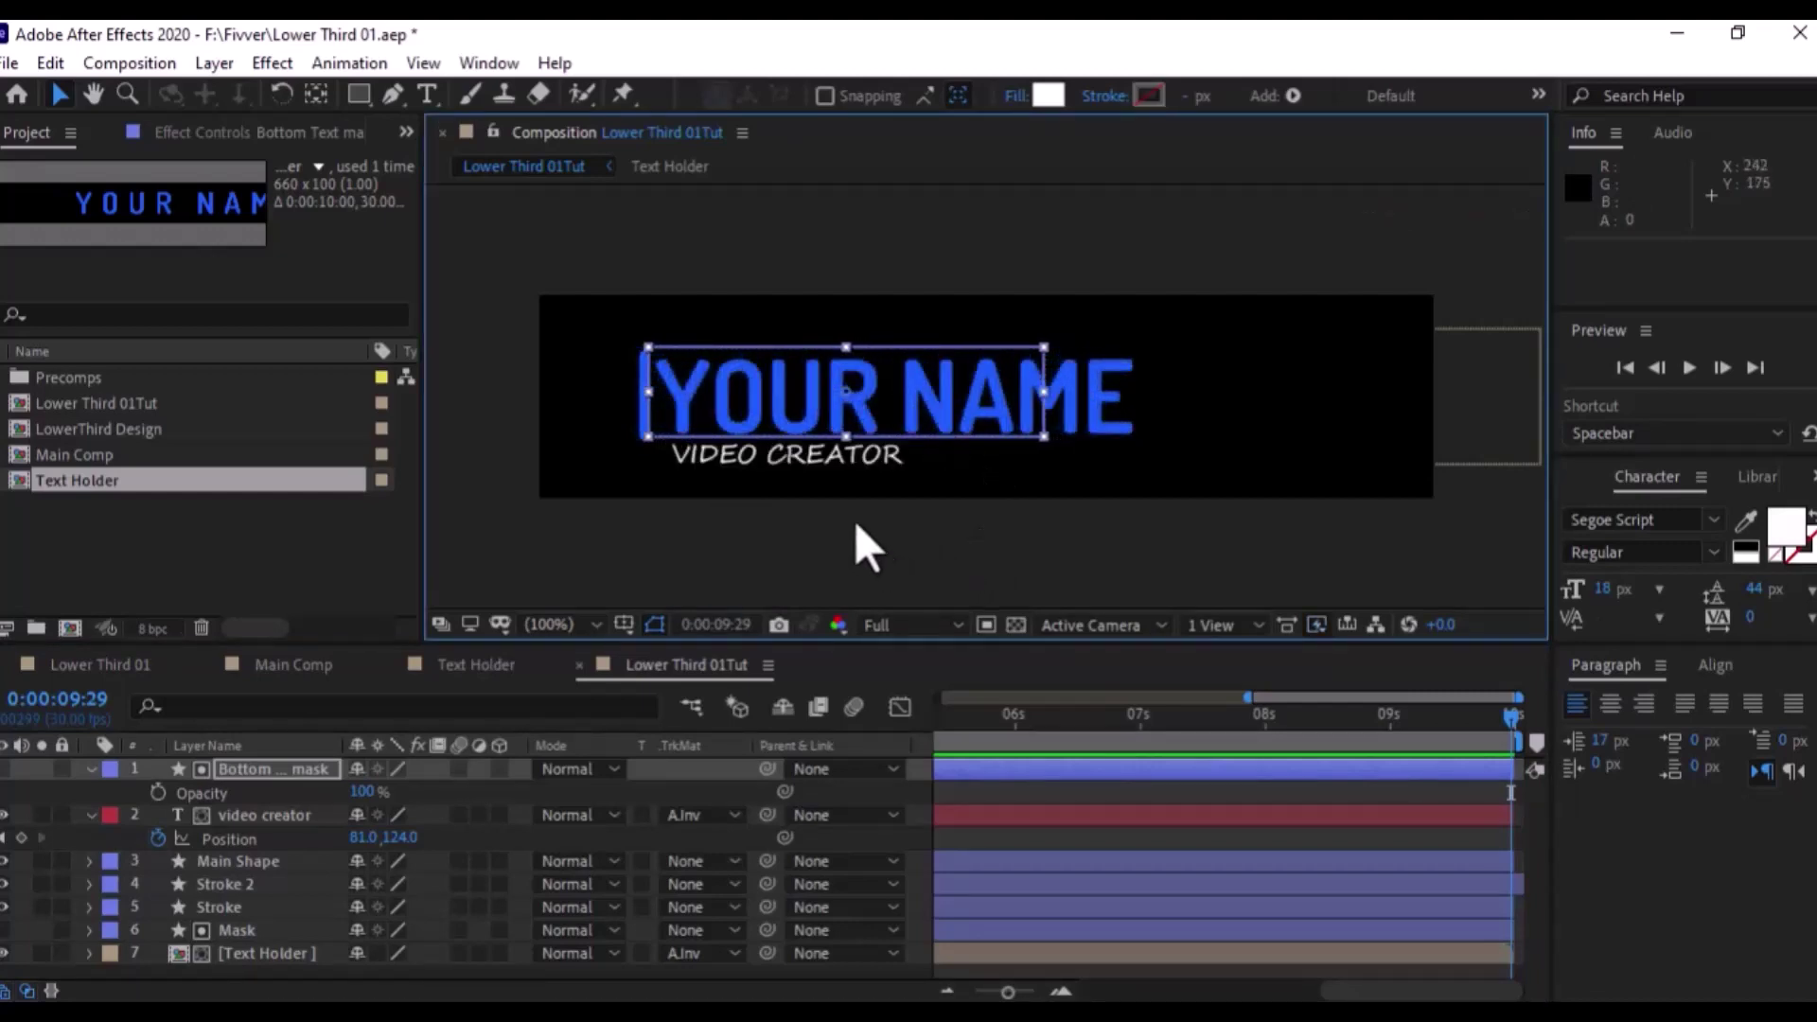
key("period")
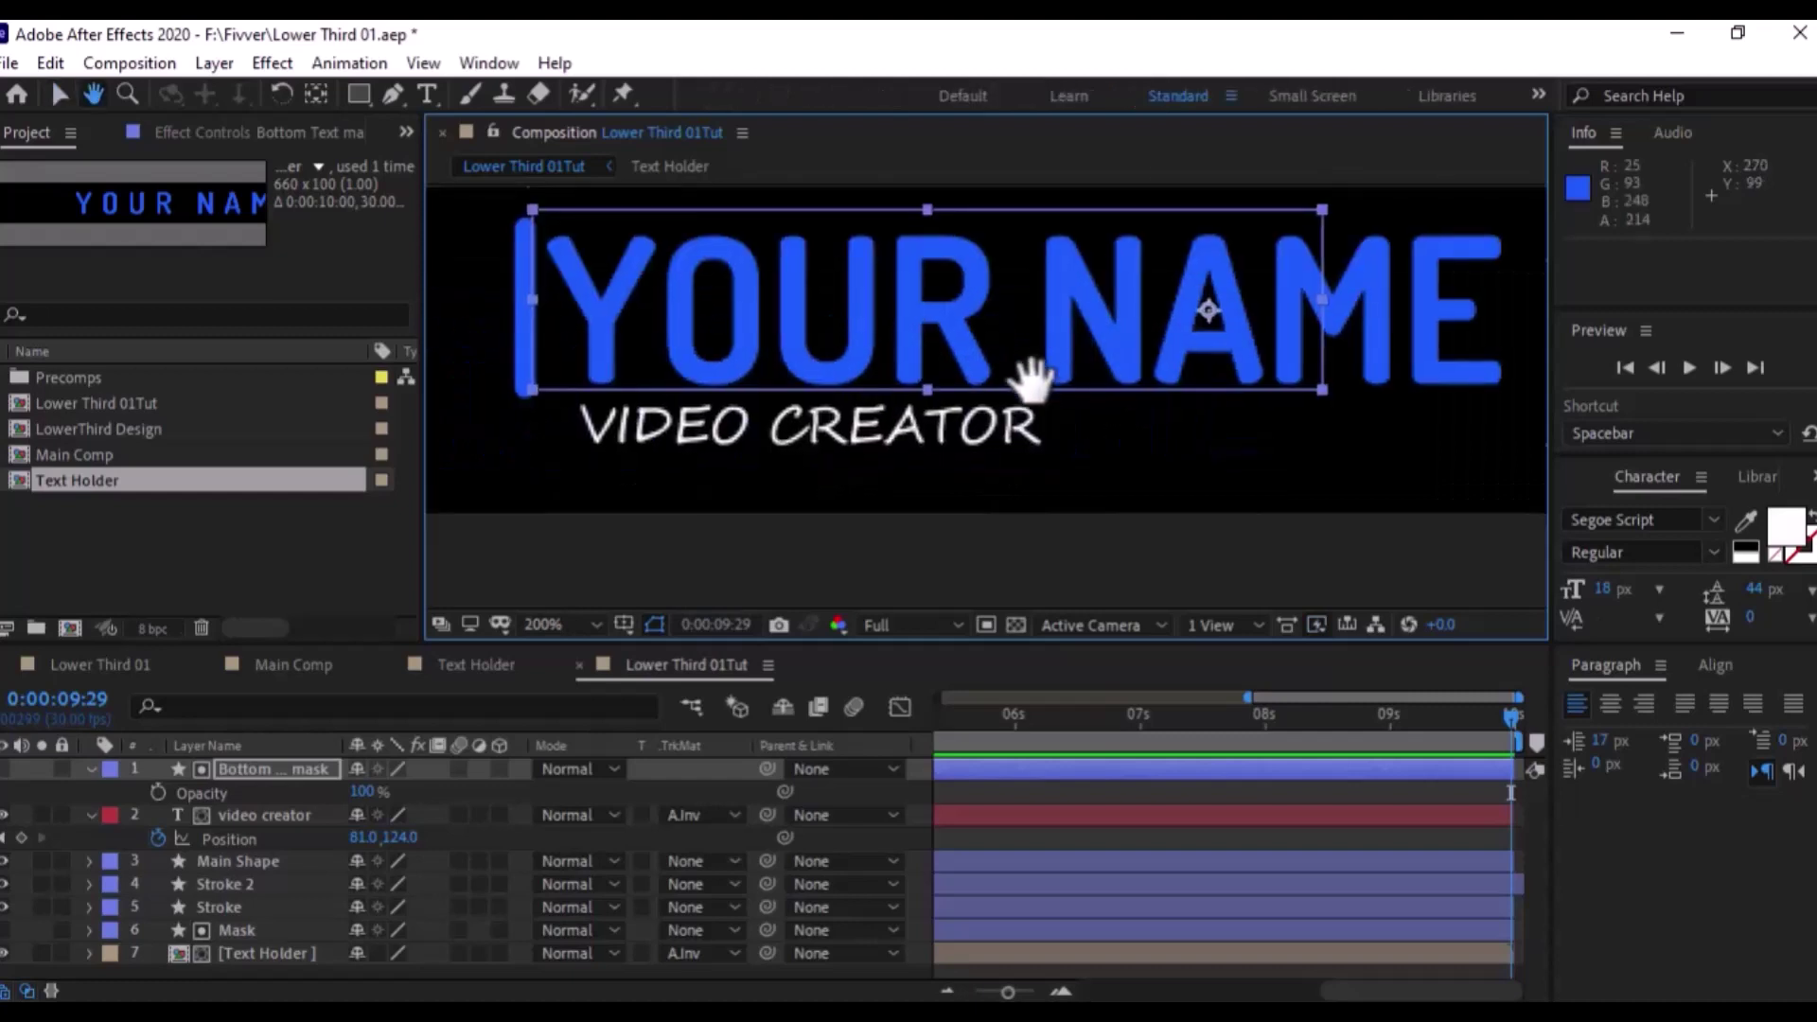
scroll(899, 458, "up", 2)
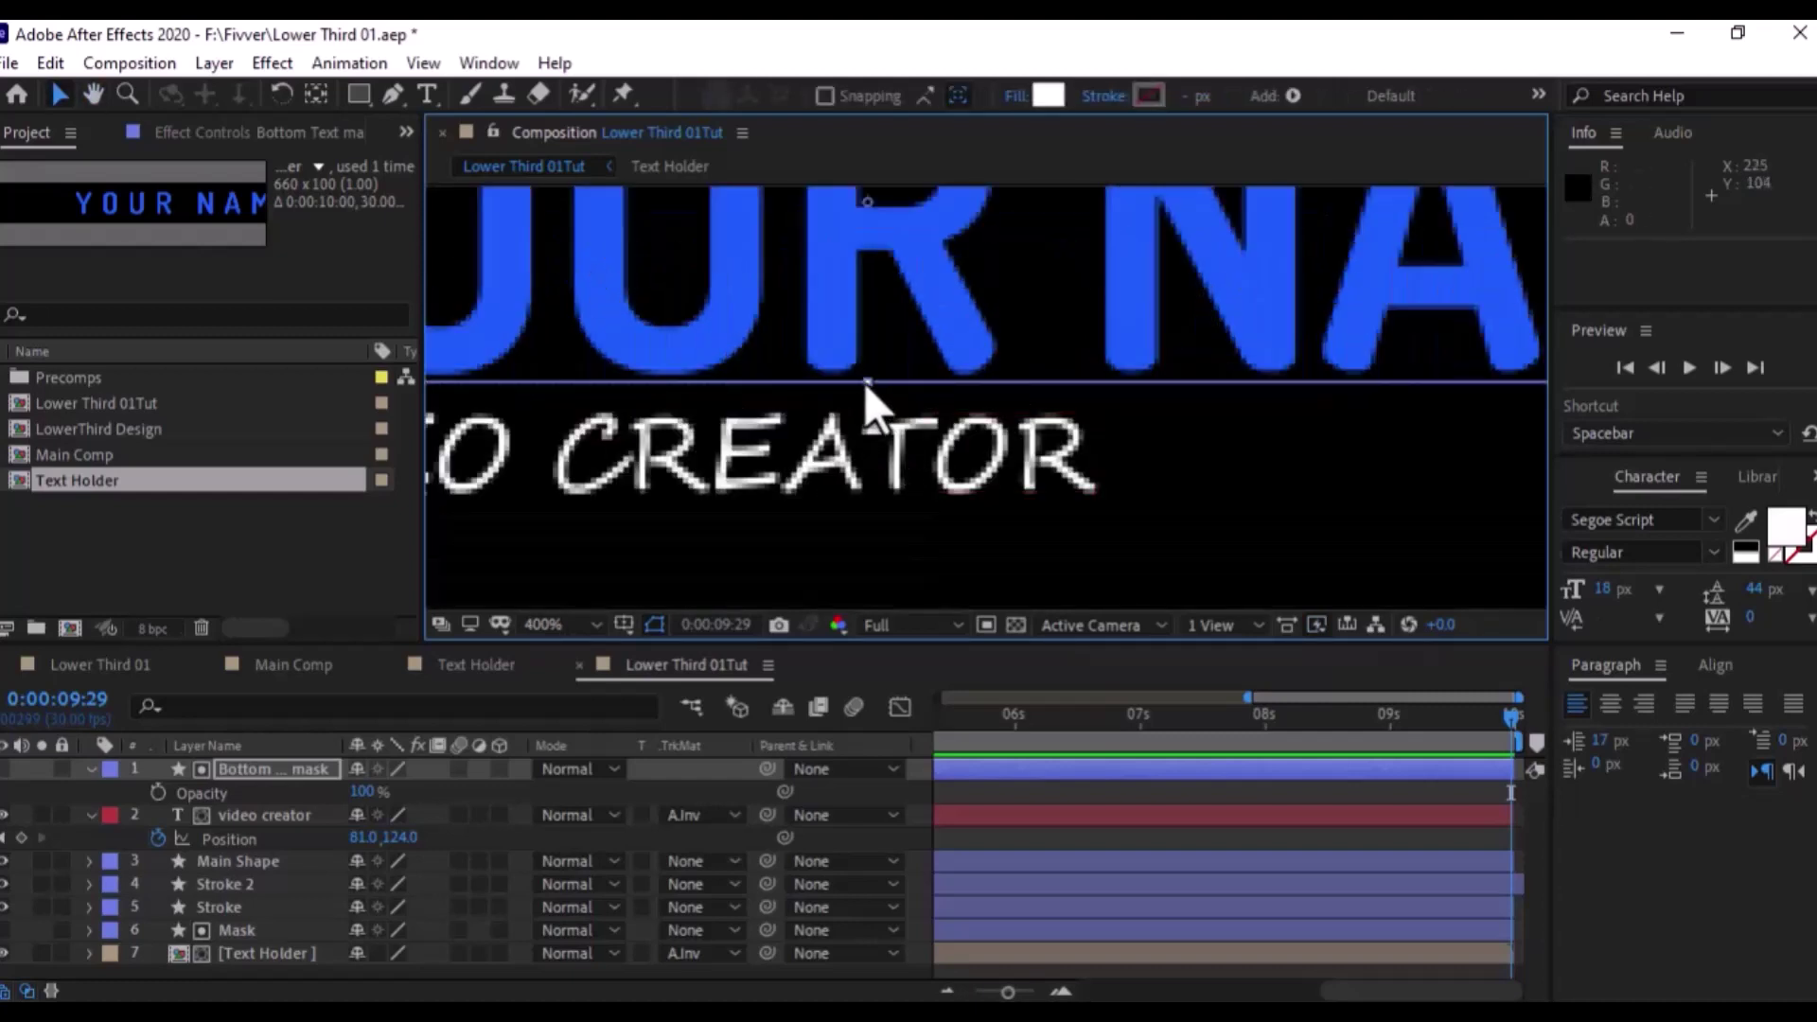
left_click_drag(866, 382, 865, 372)
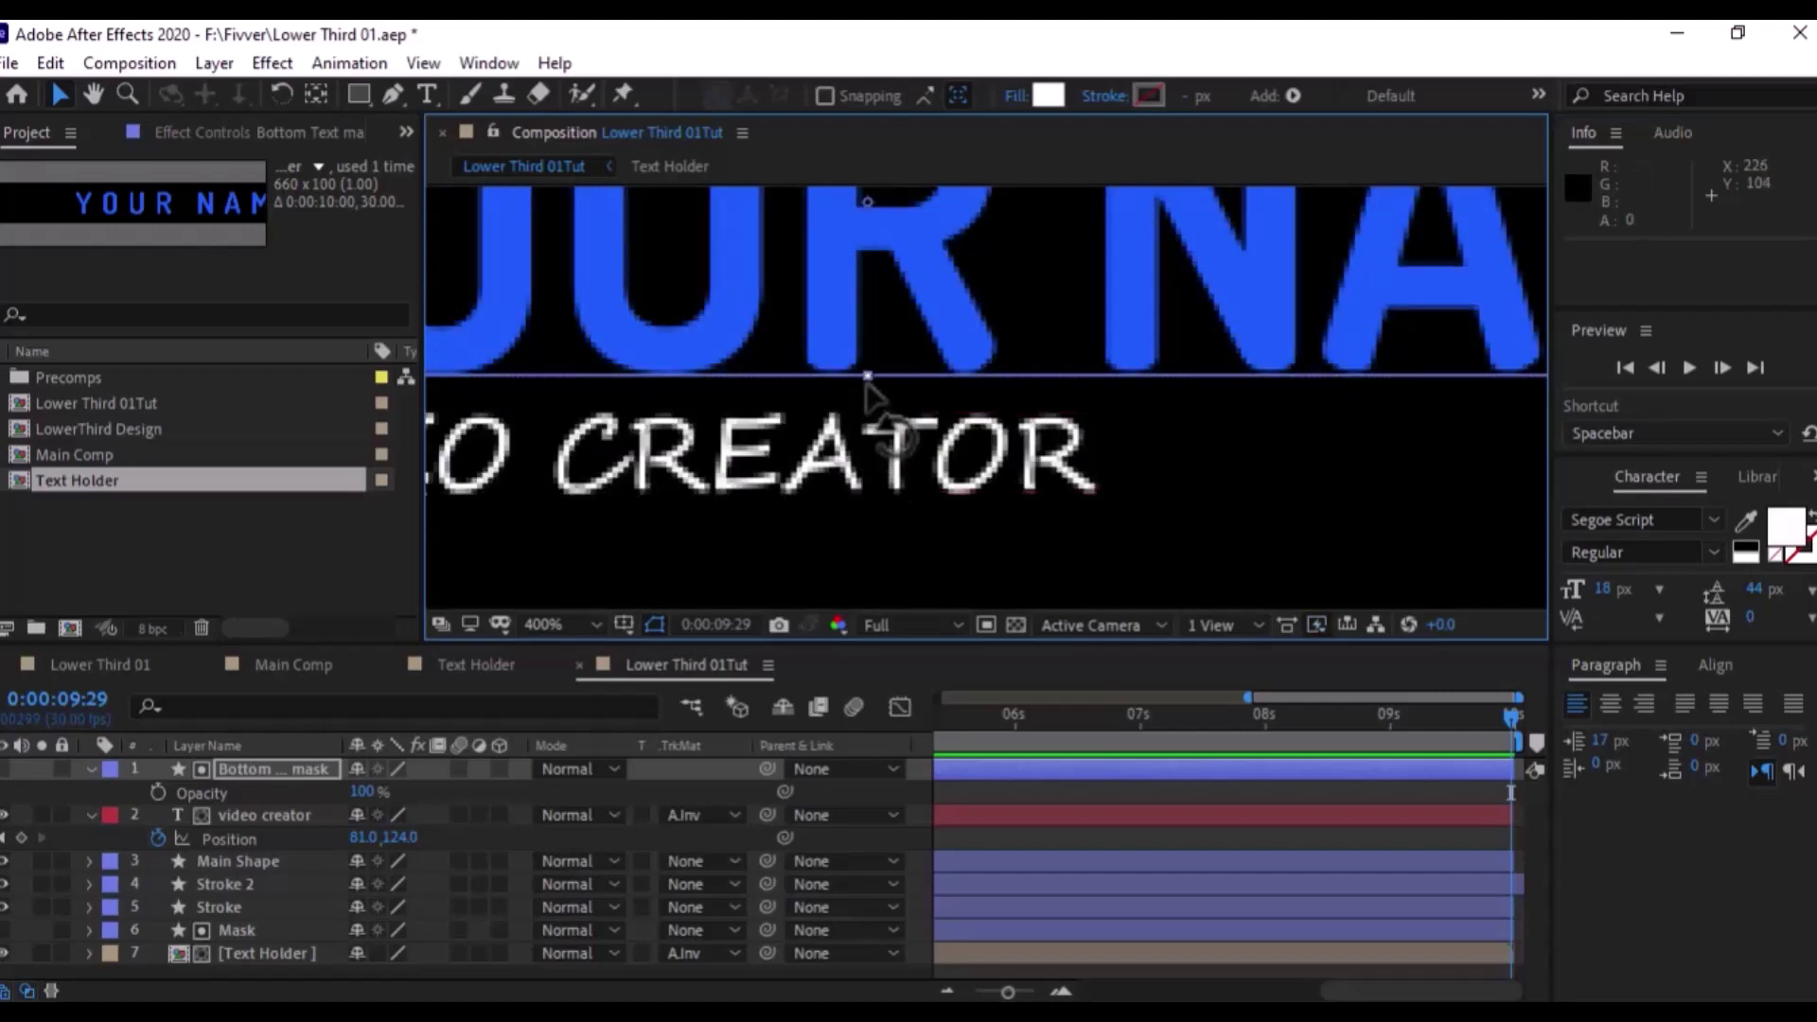
left_click_drag(867, 379, 867, 372)
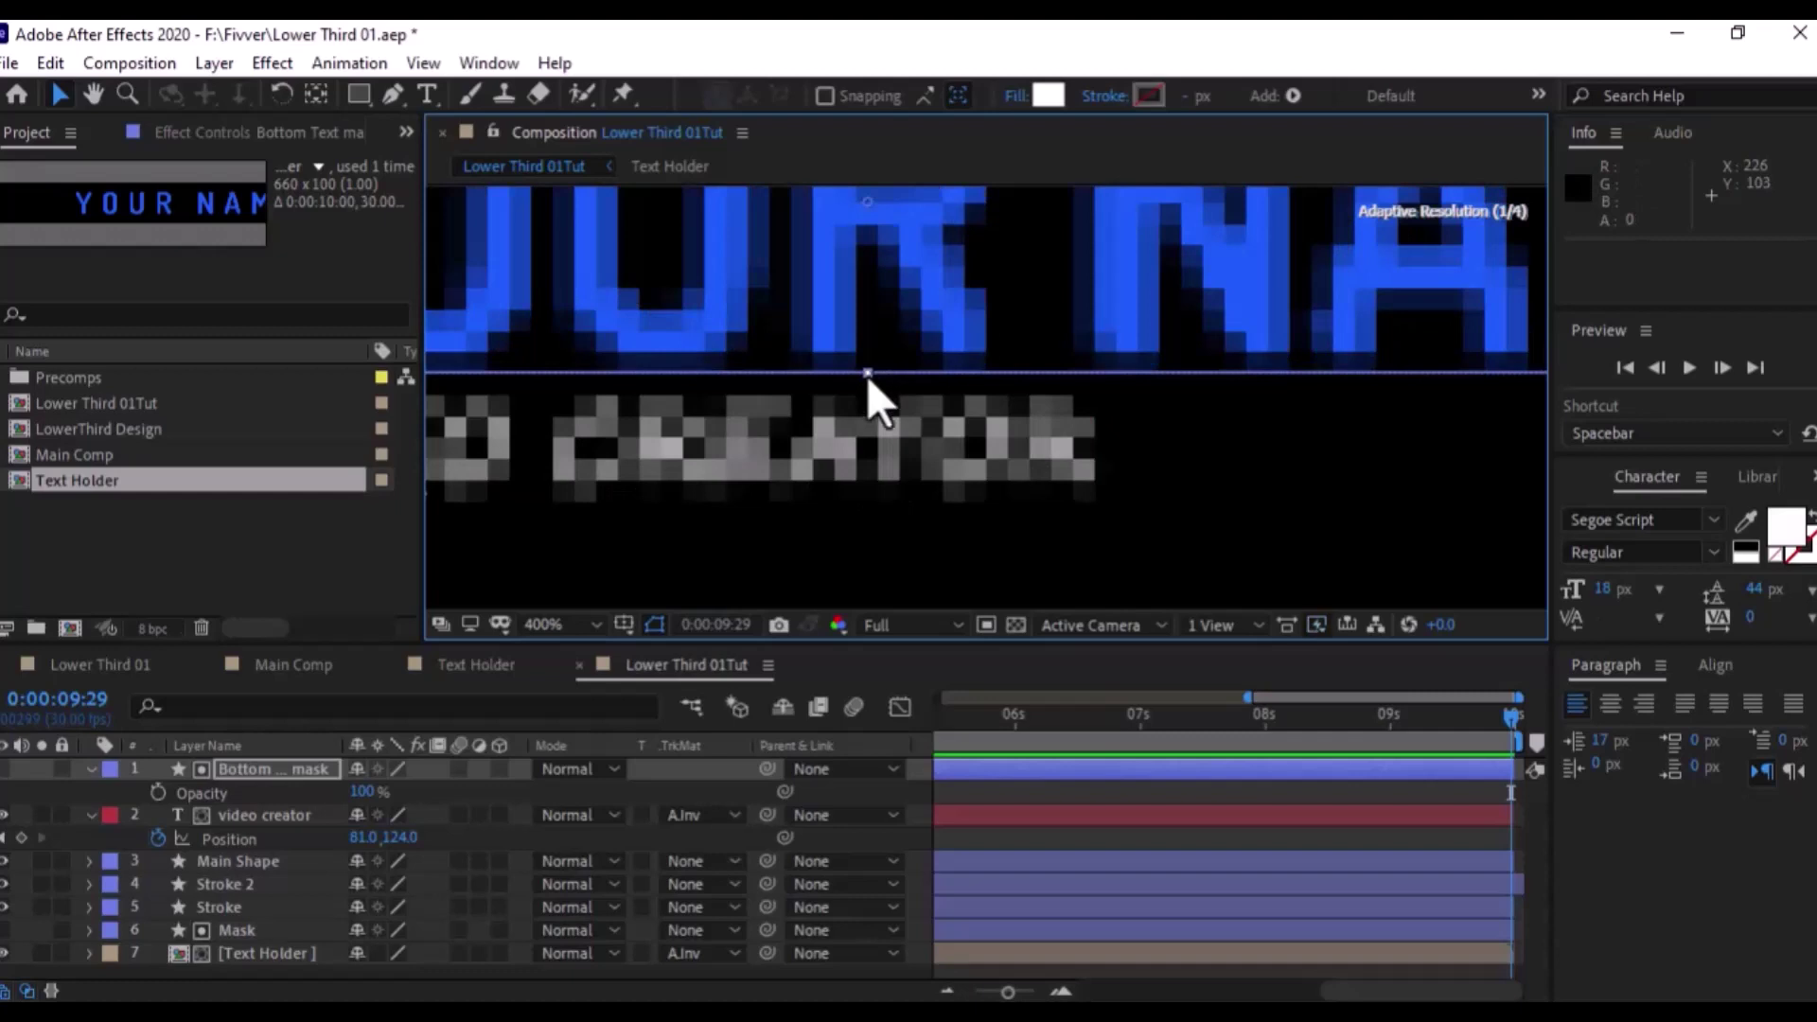
Show the full 10-second timeline, return to the start, and fit the composition in the viewer
left_click_drag(1053, 727, 982, 727)
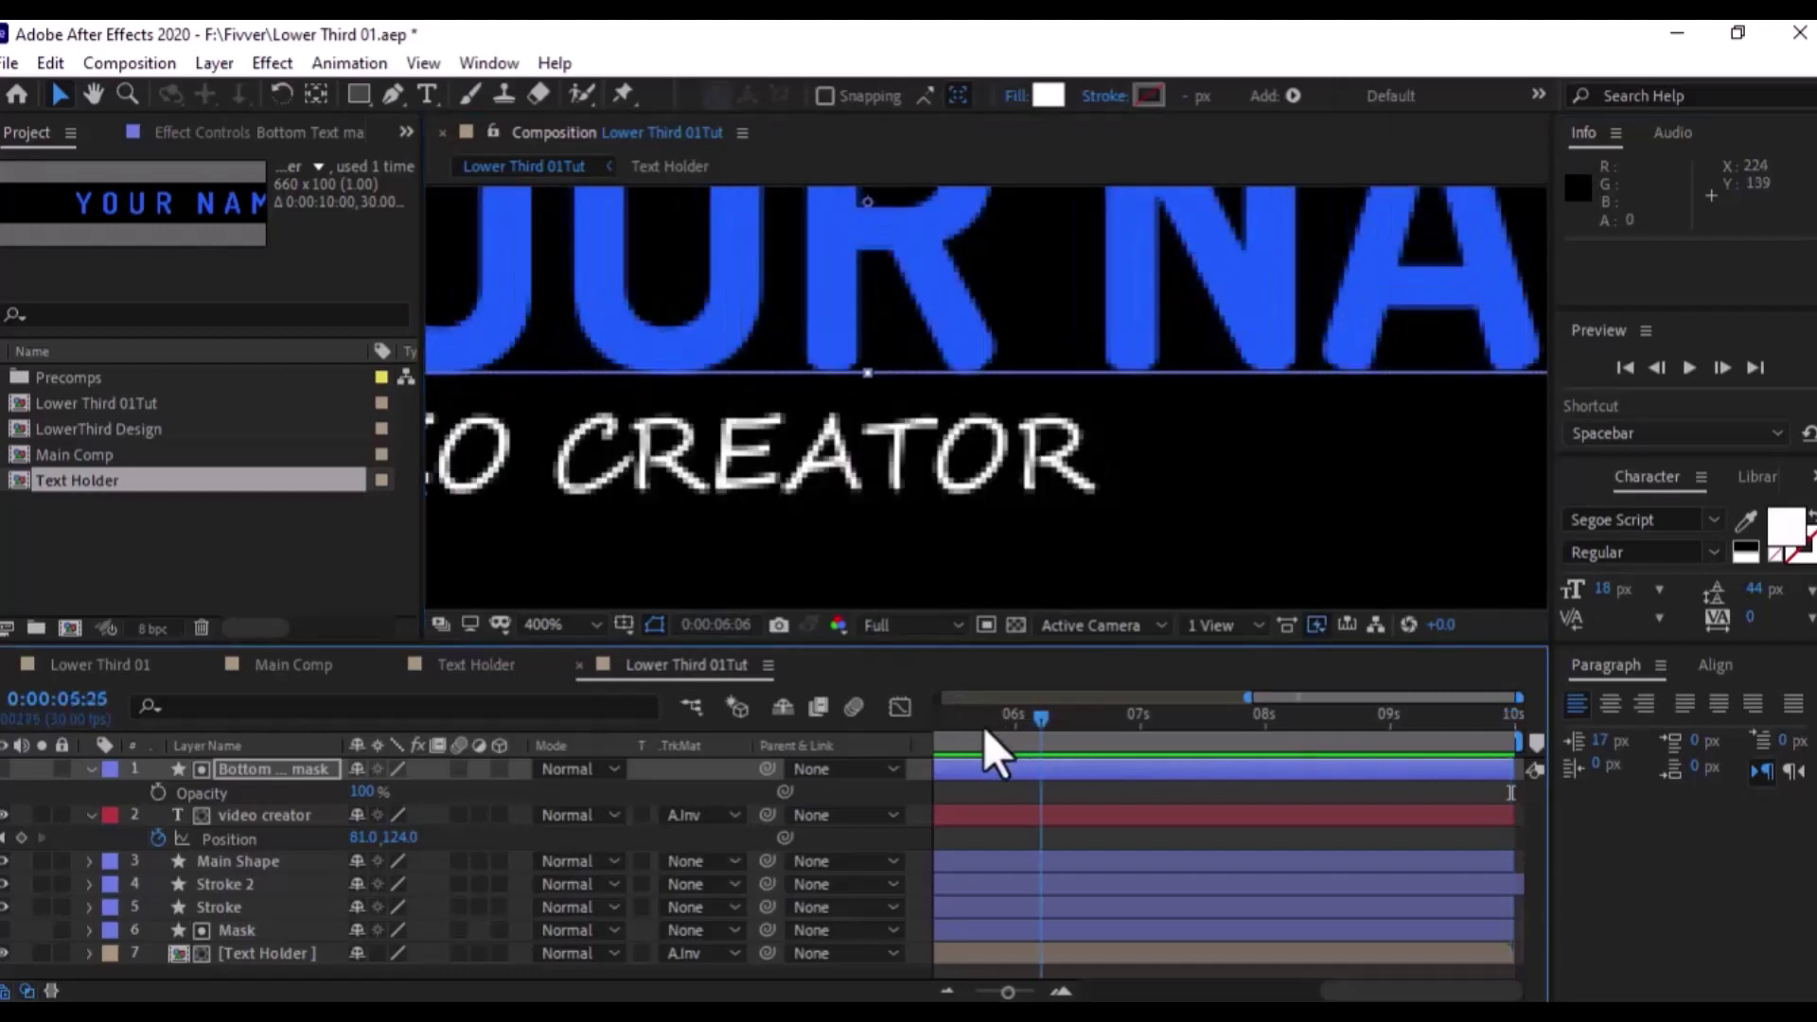
left_click(978, 990)
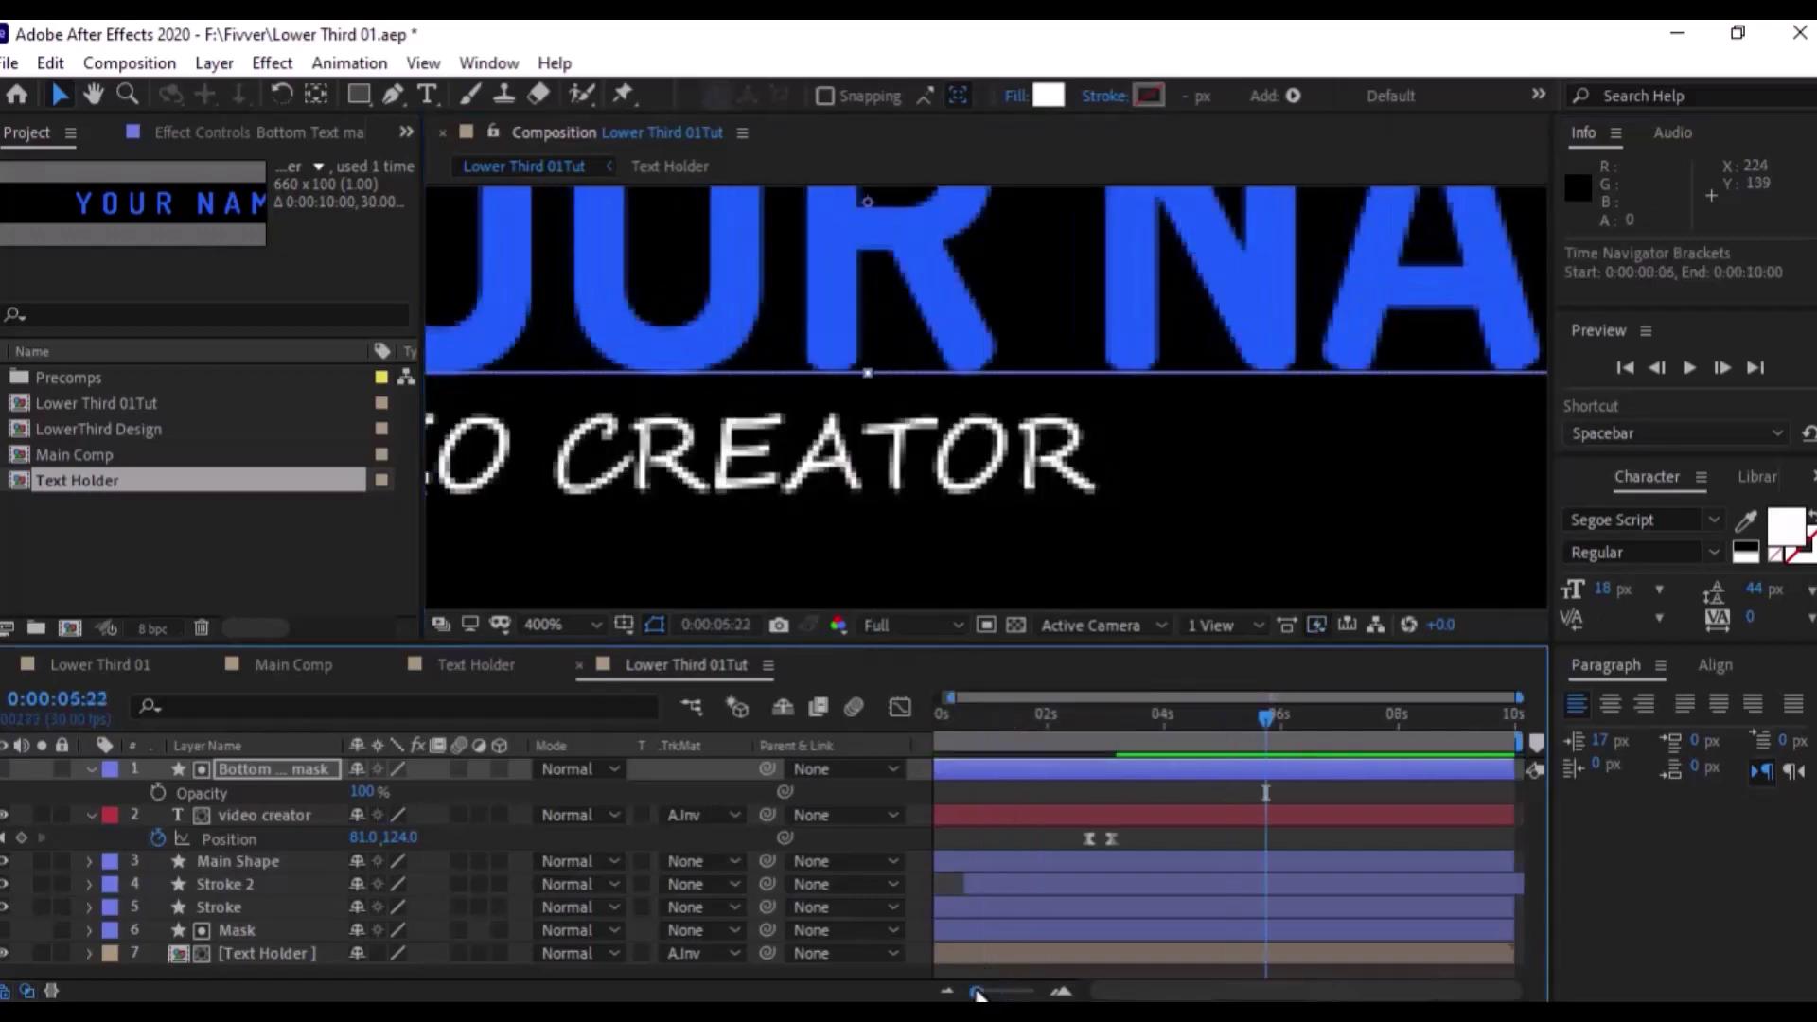
left_click(941, 729)
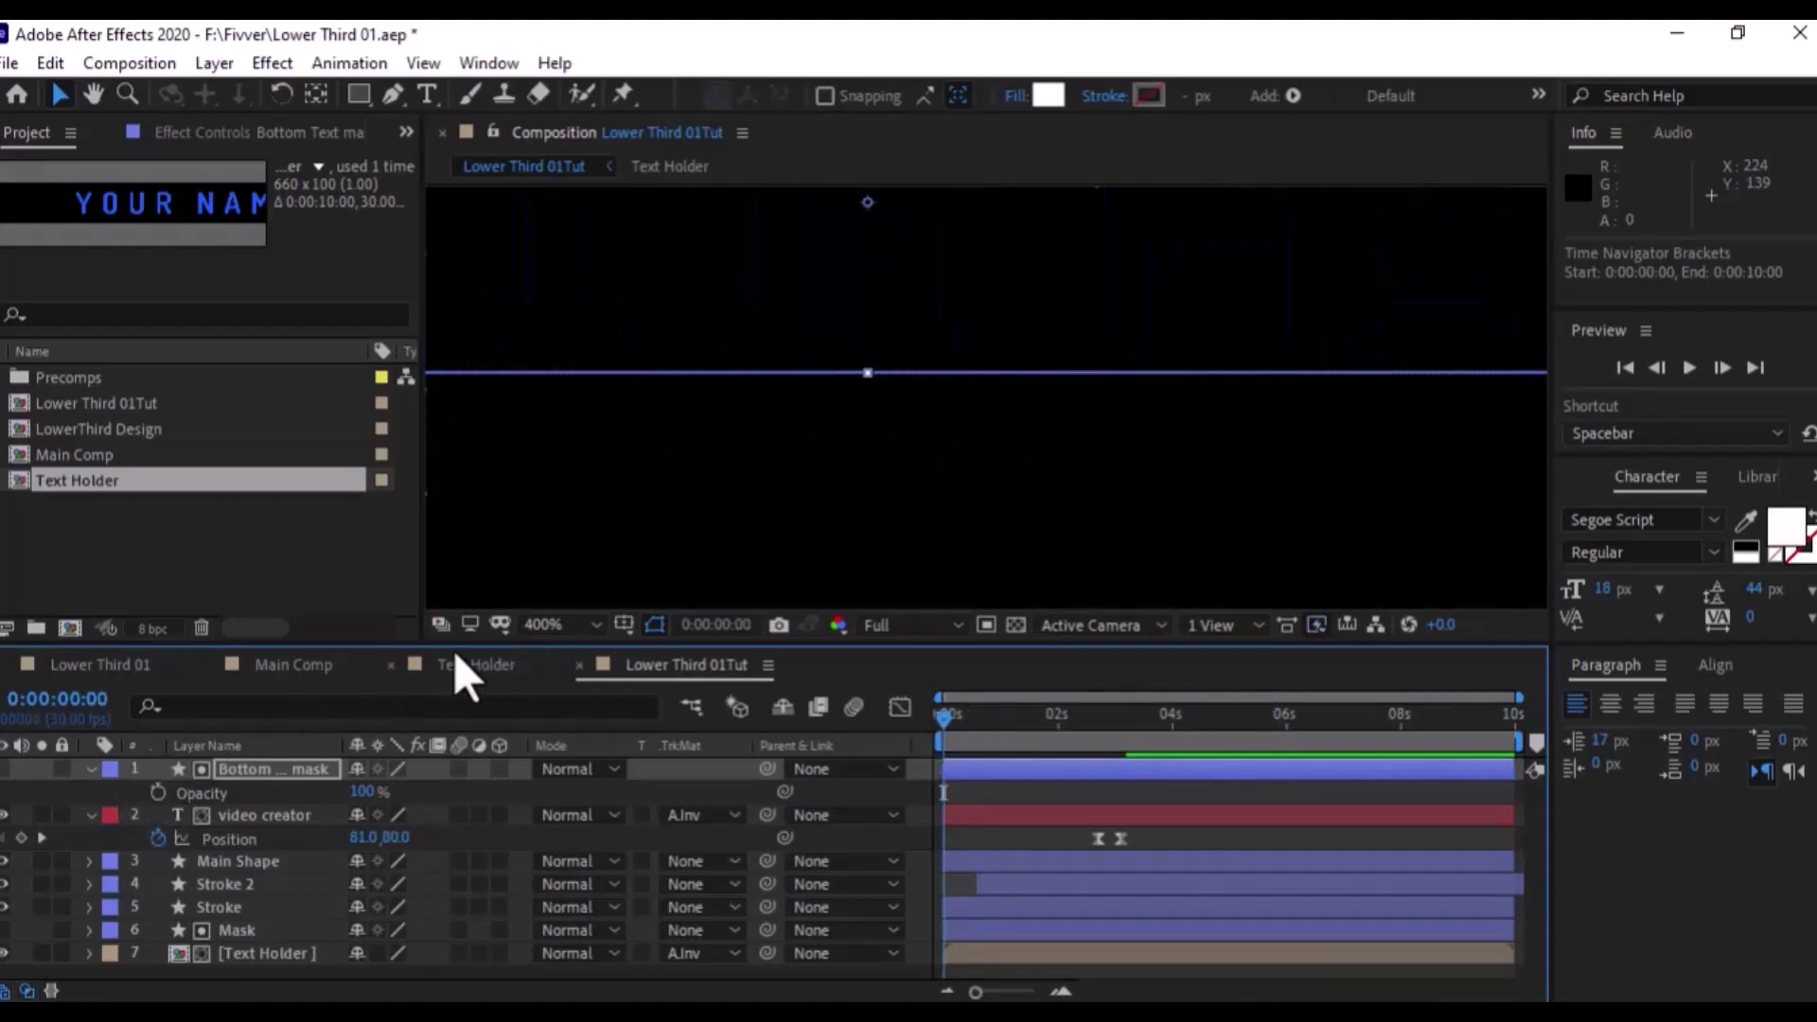
left_click(541, 624)
left_click(610, 174)
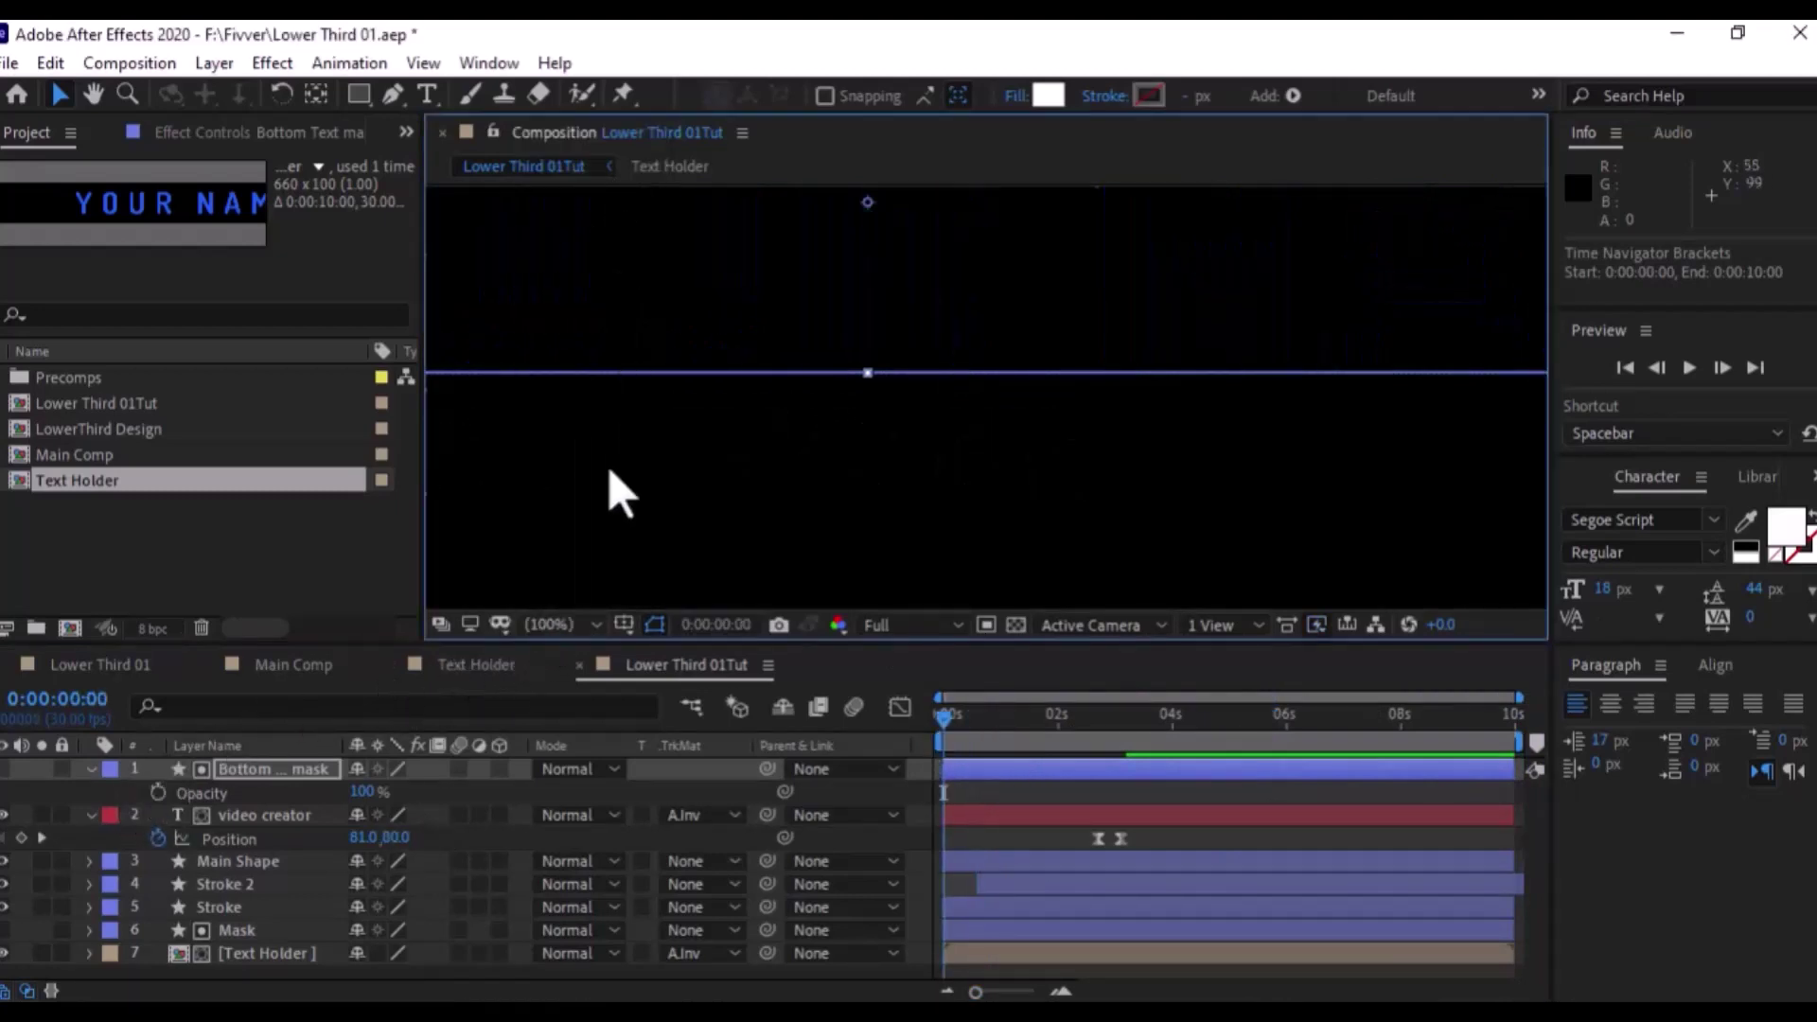
Move the Mask layer's second Path keyframe to 0:00:03:03 and preview the box reveal
key("space")
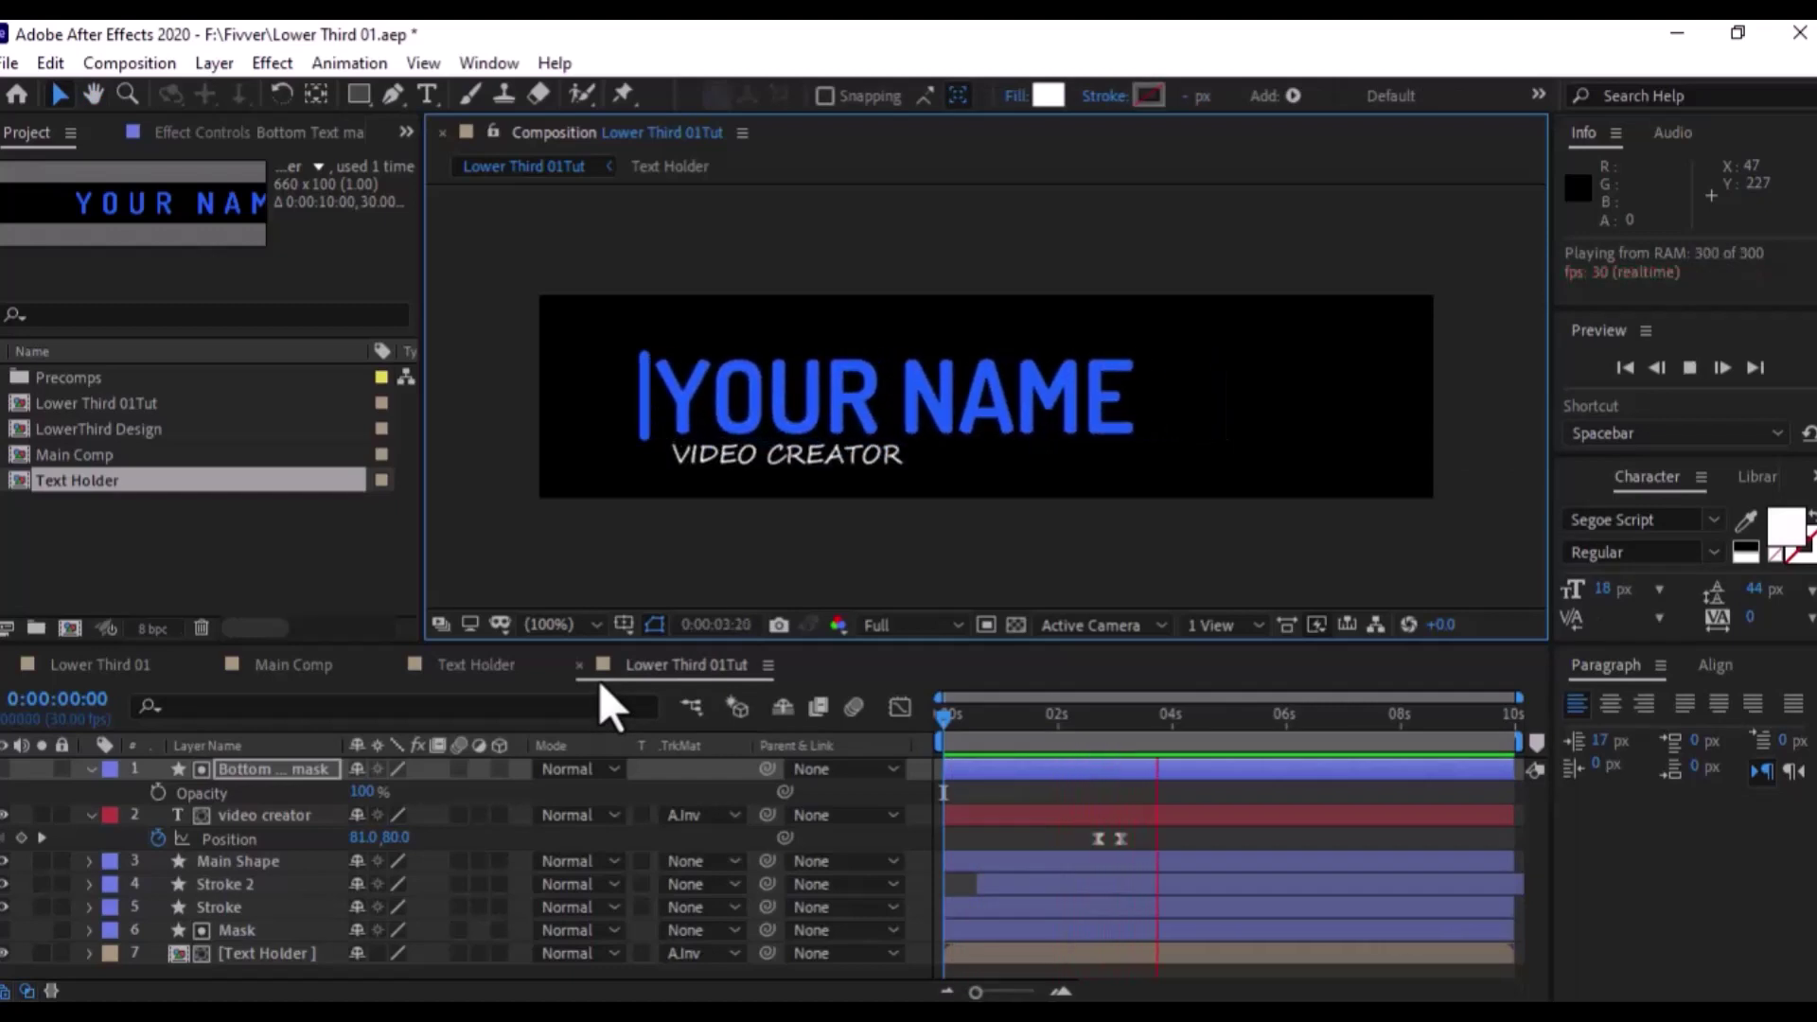
key("space")
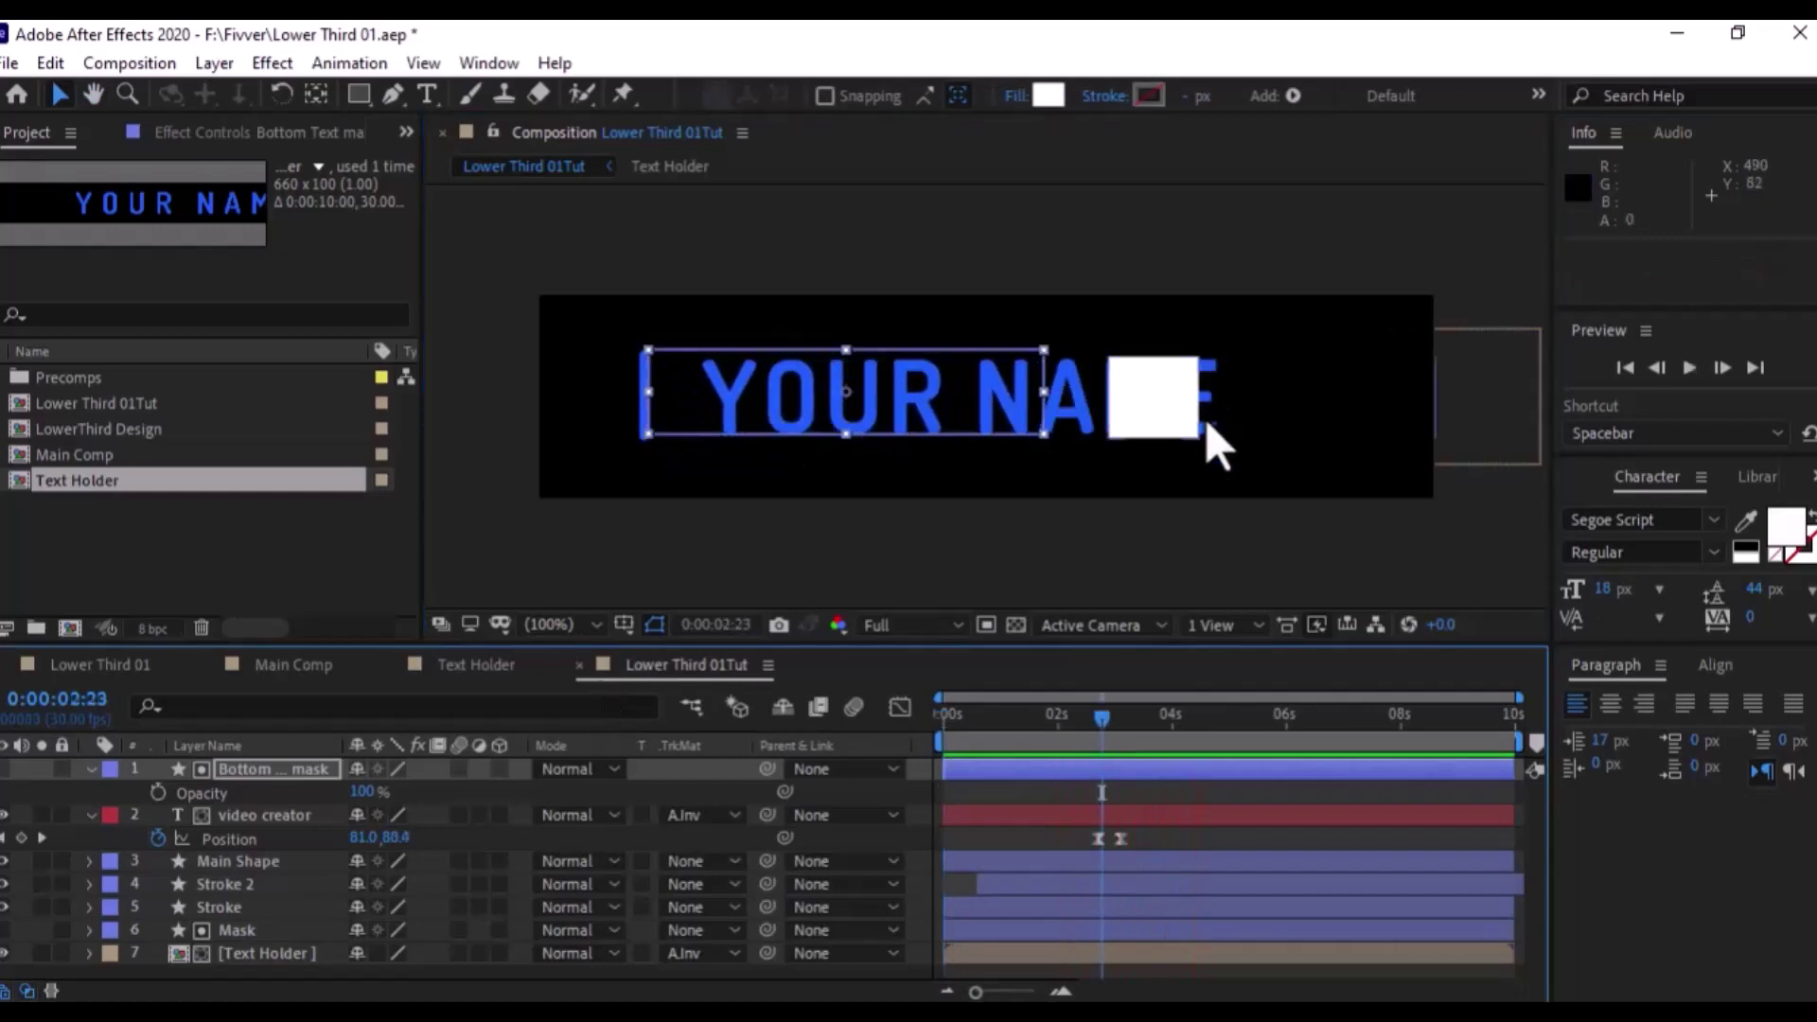
left_click(267, 928)
key("u")
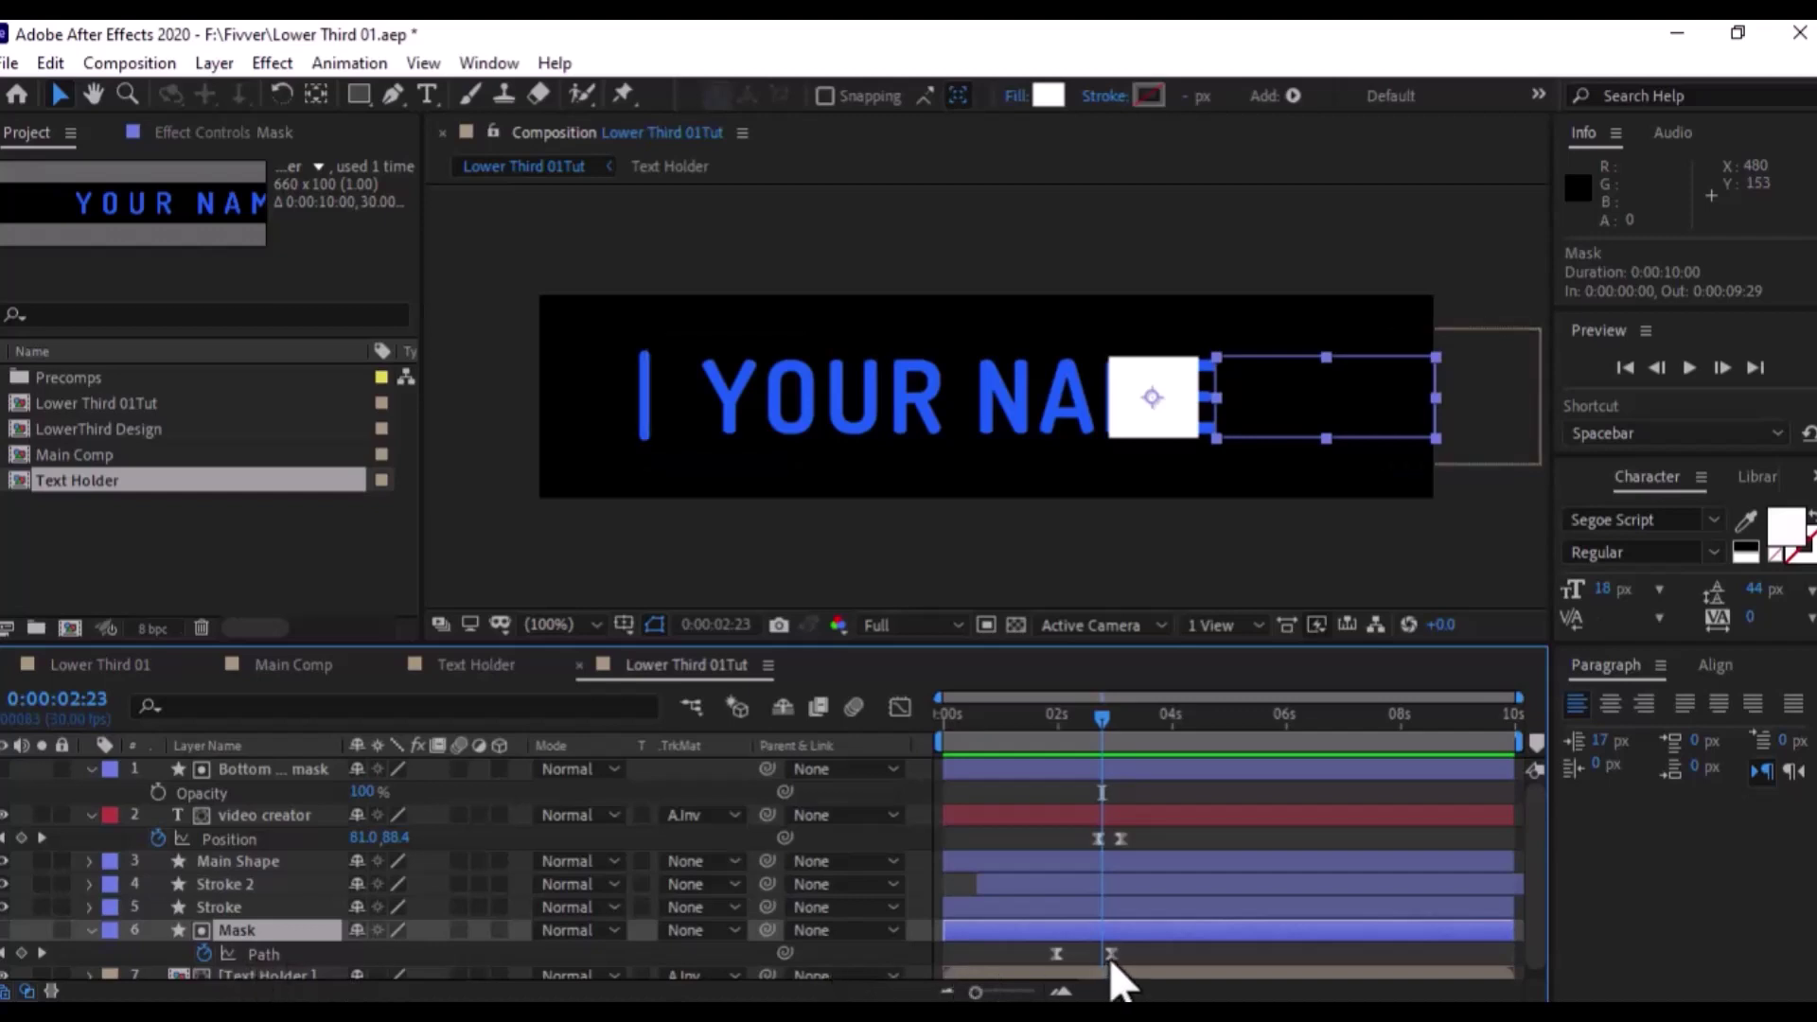
left_click_drag(1111, 955, 1119, 955)
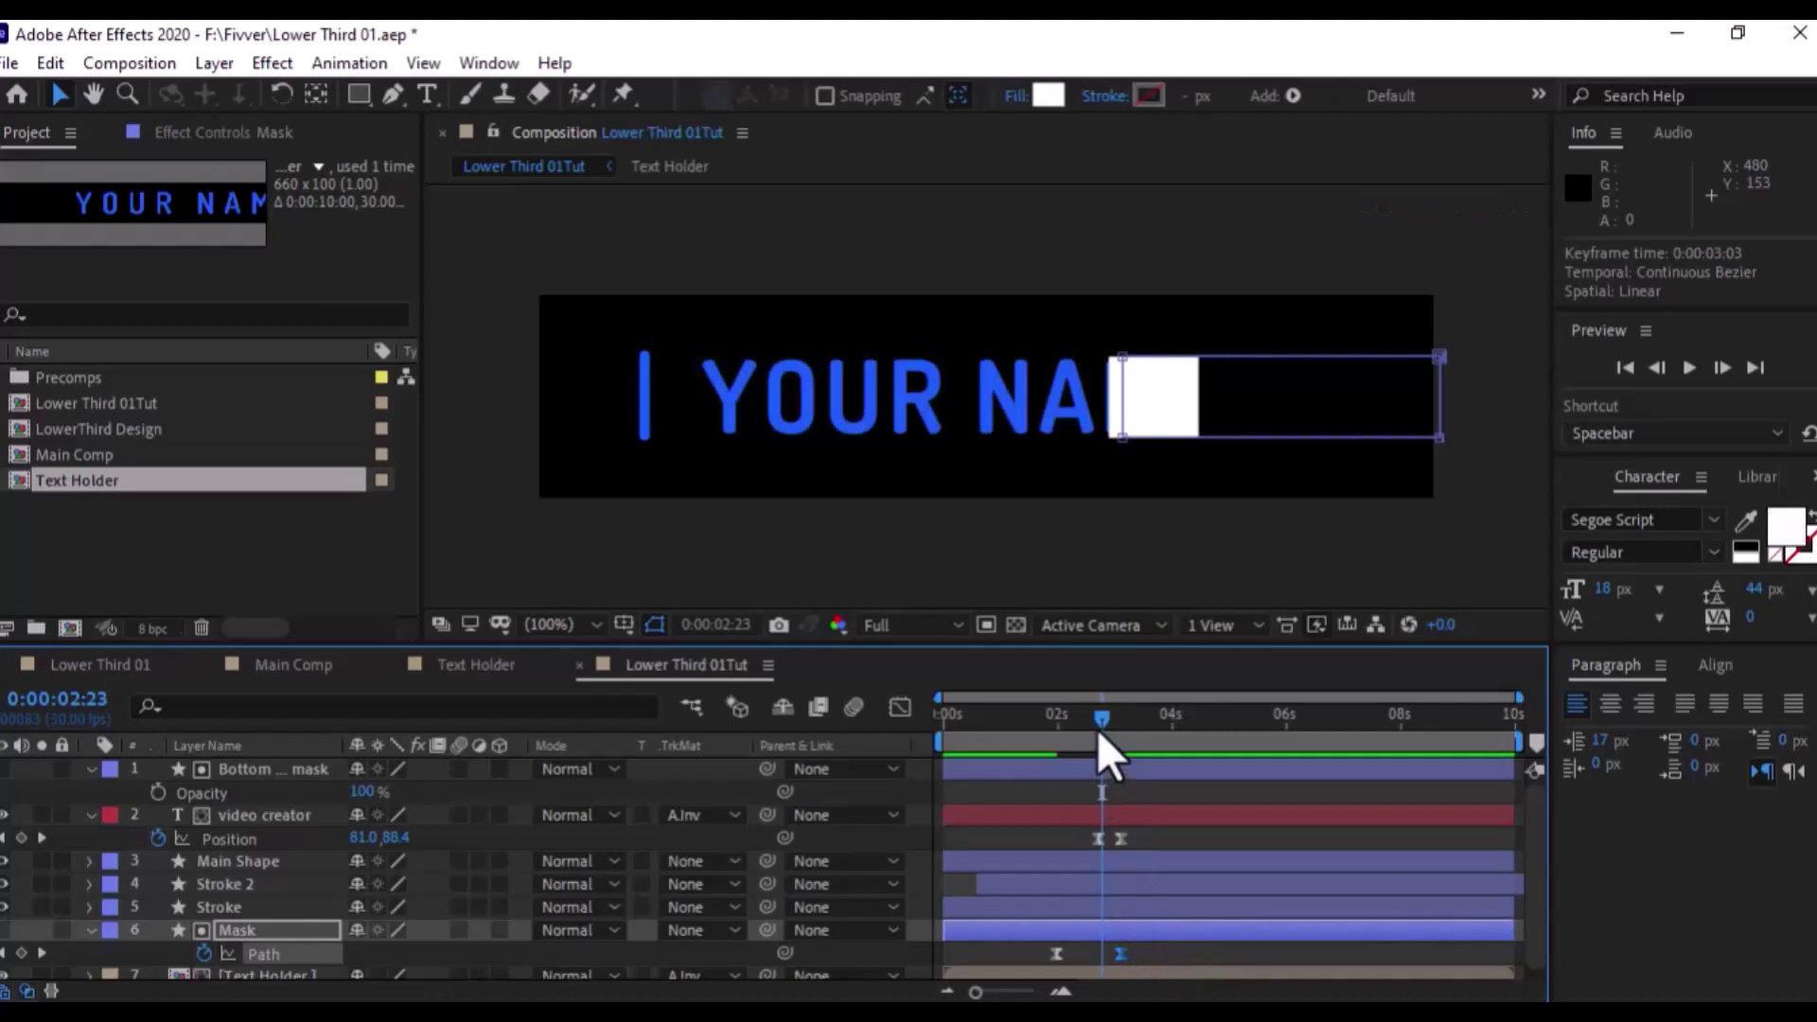
left_click_drag(1098, 728, 1027, 730)
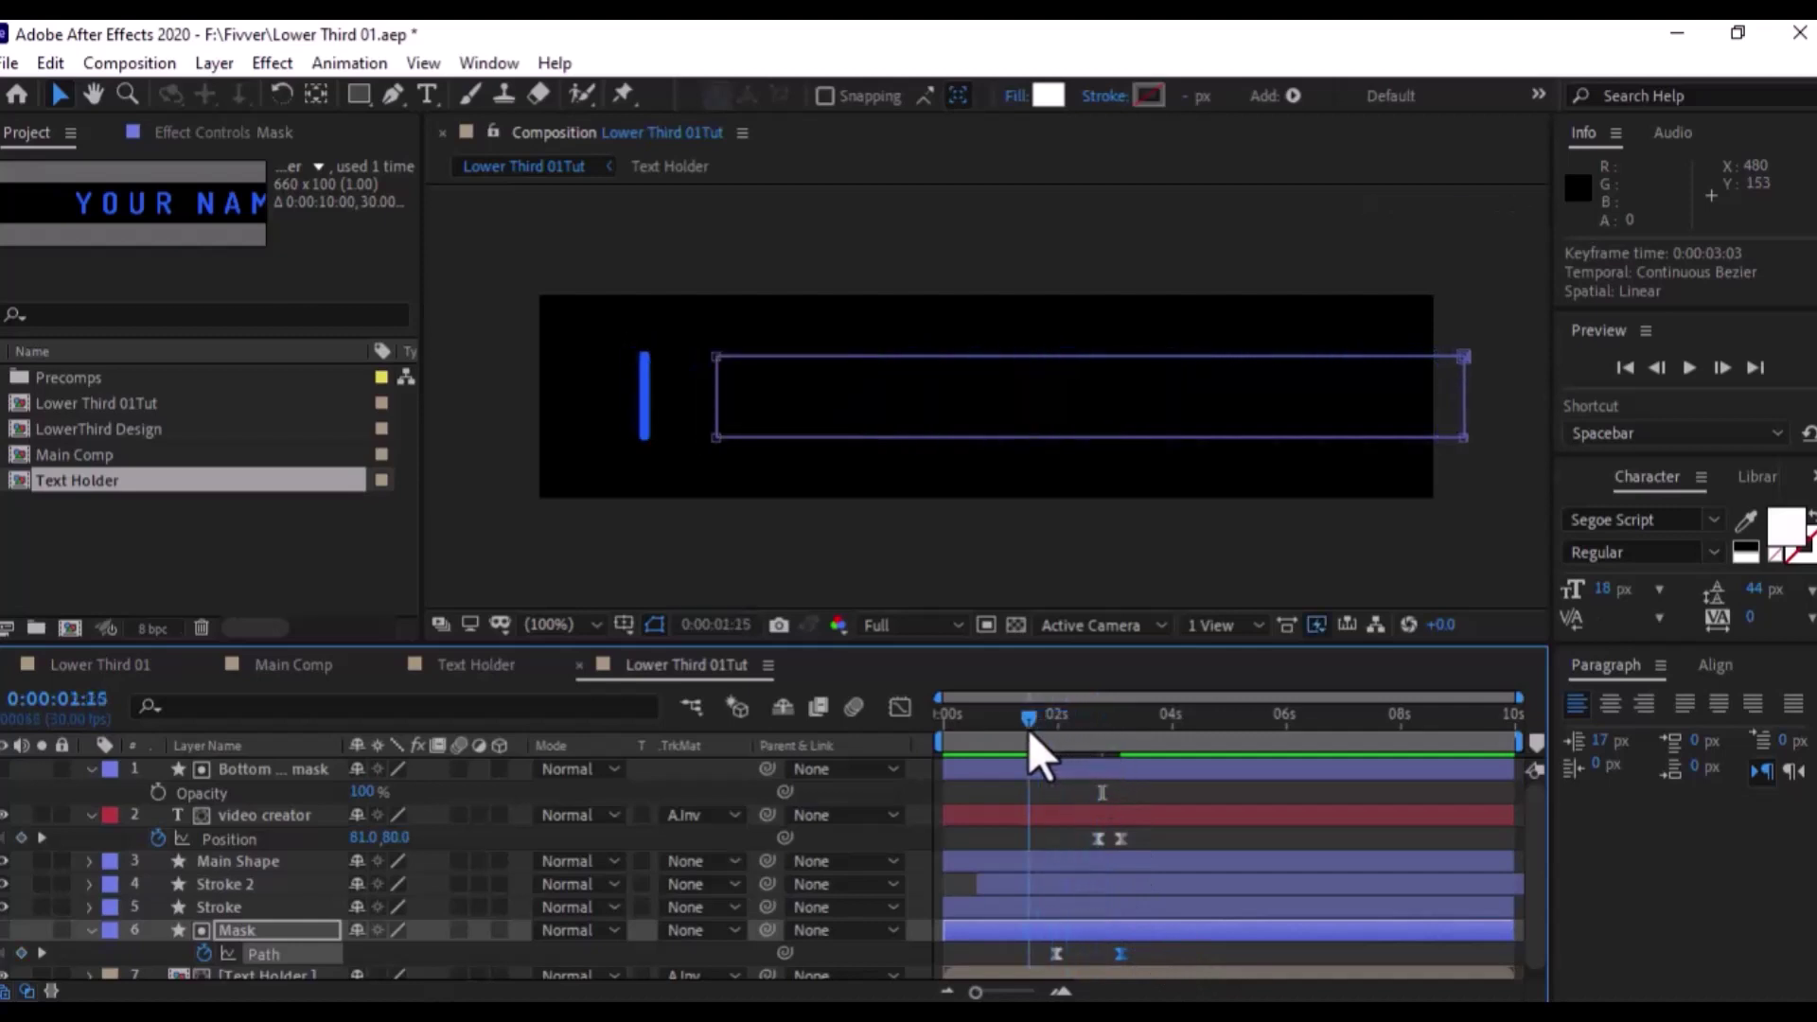
key("space")
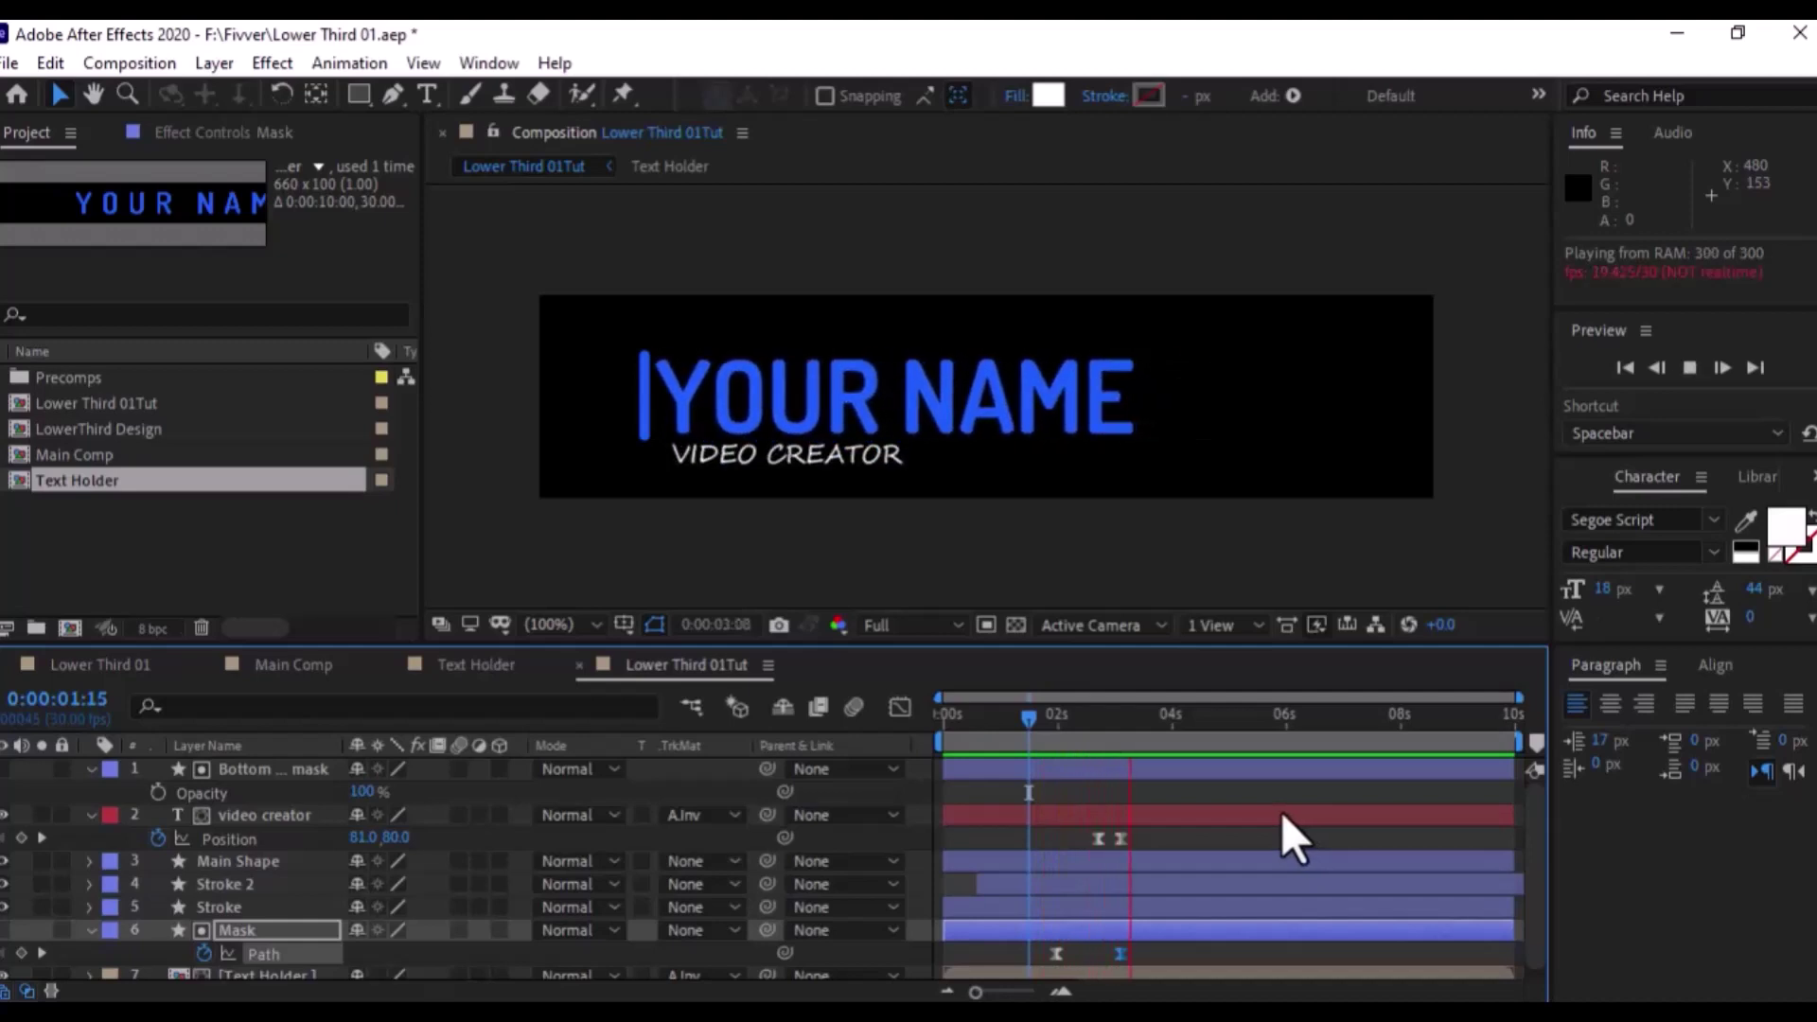
key("space")
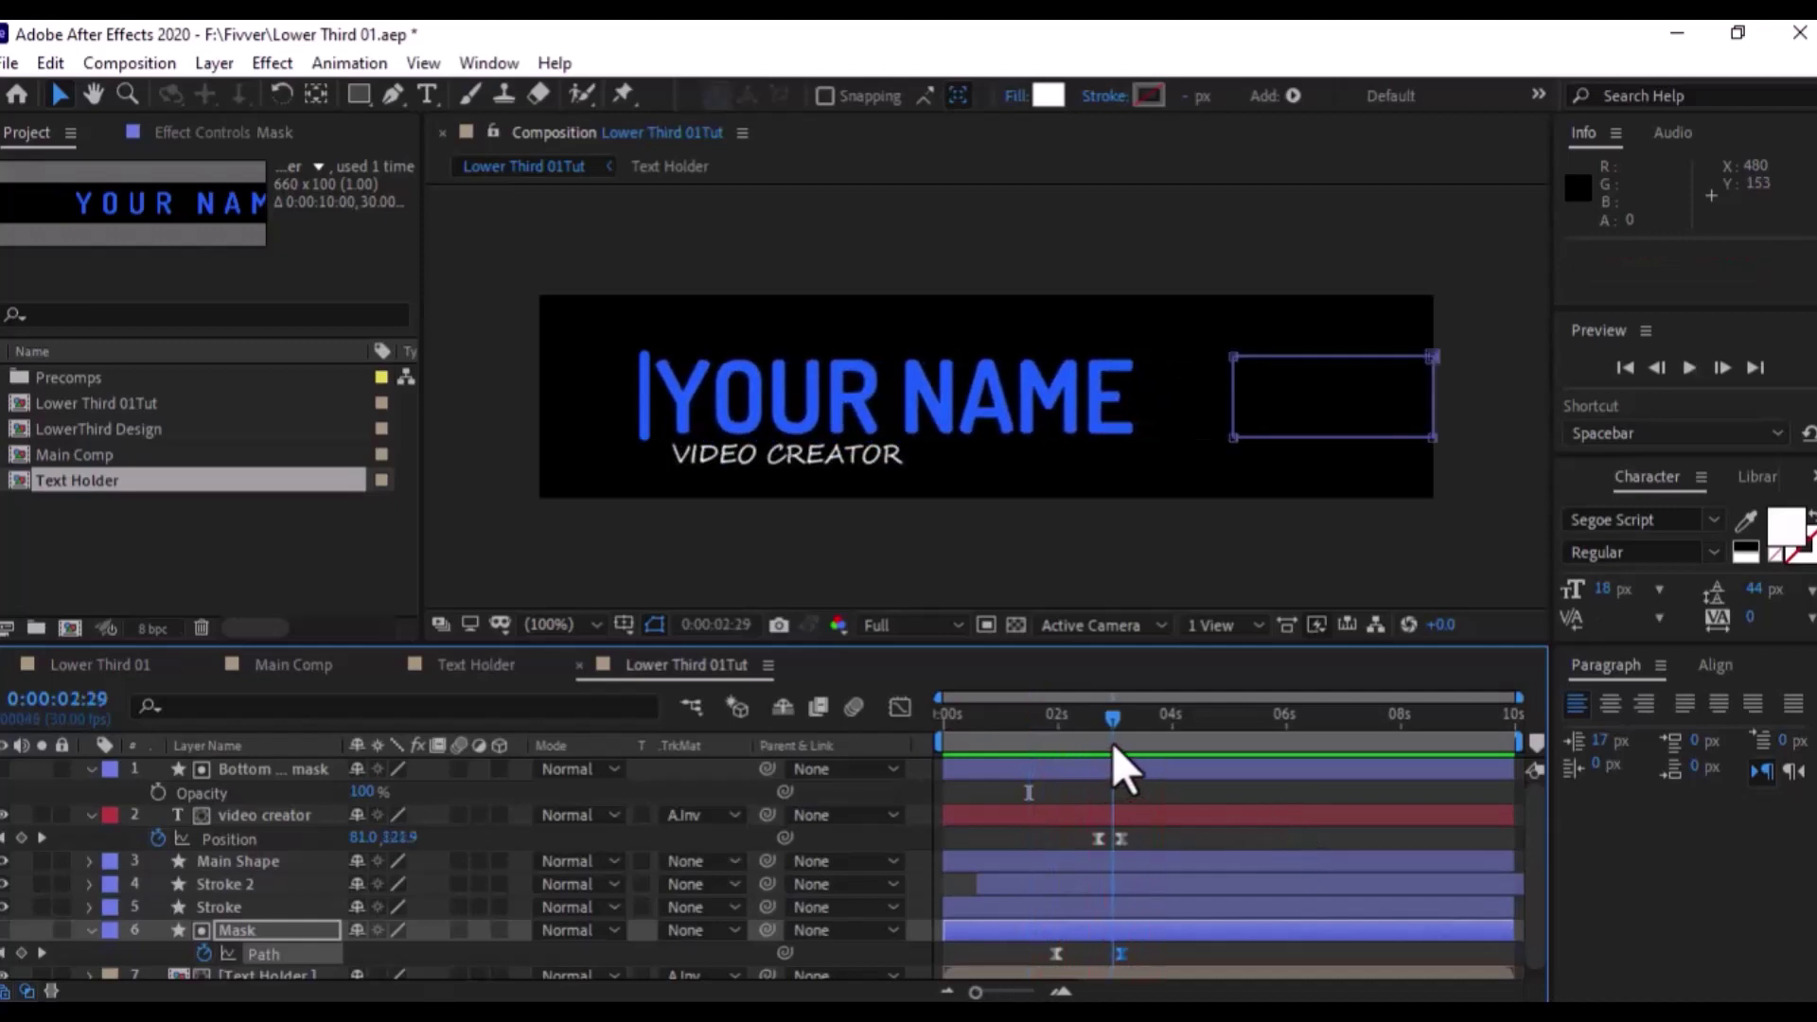
Collapse the properties of the top mask, video creator and Mask layers
left_click_drag(1113, 748, 1194, 741)
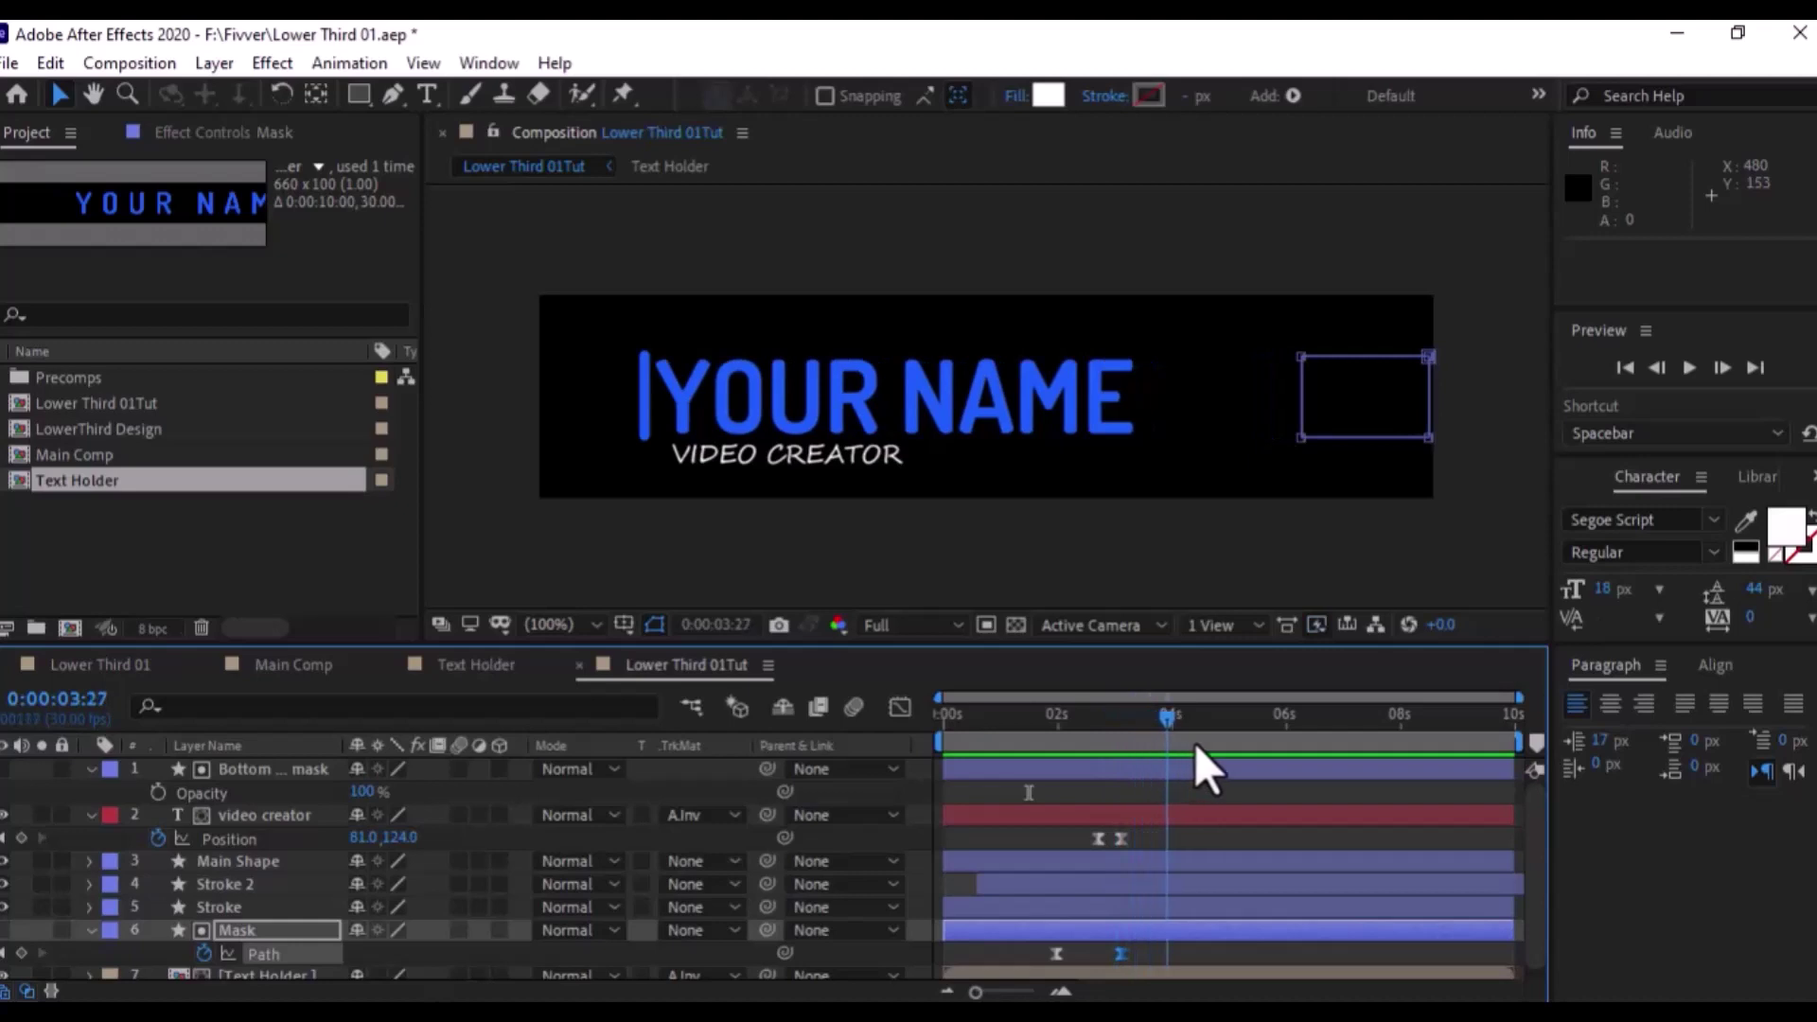
left_click(91, 769)
left_click(91, 792)
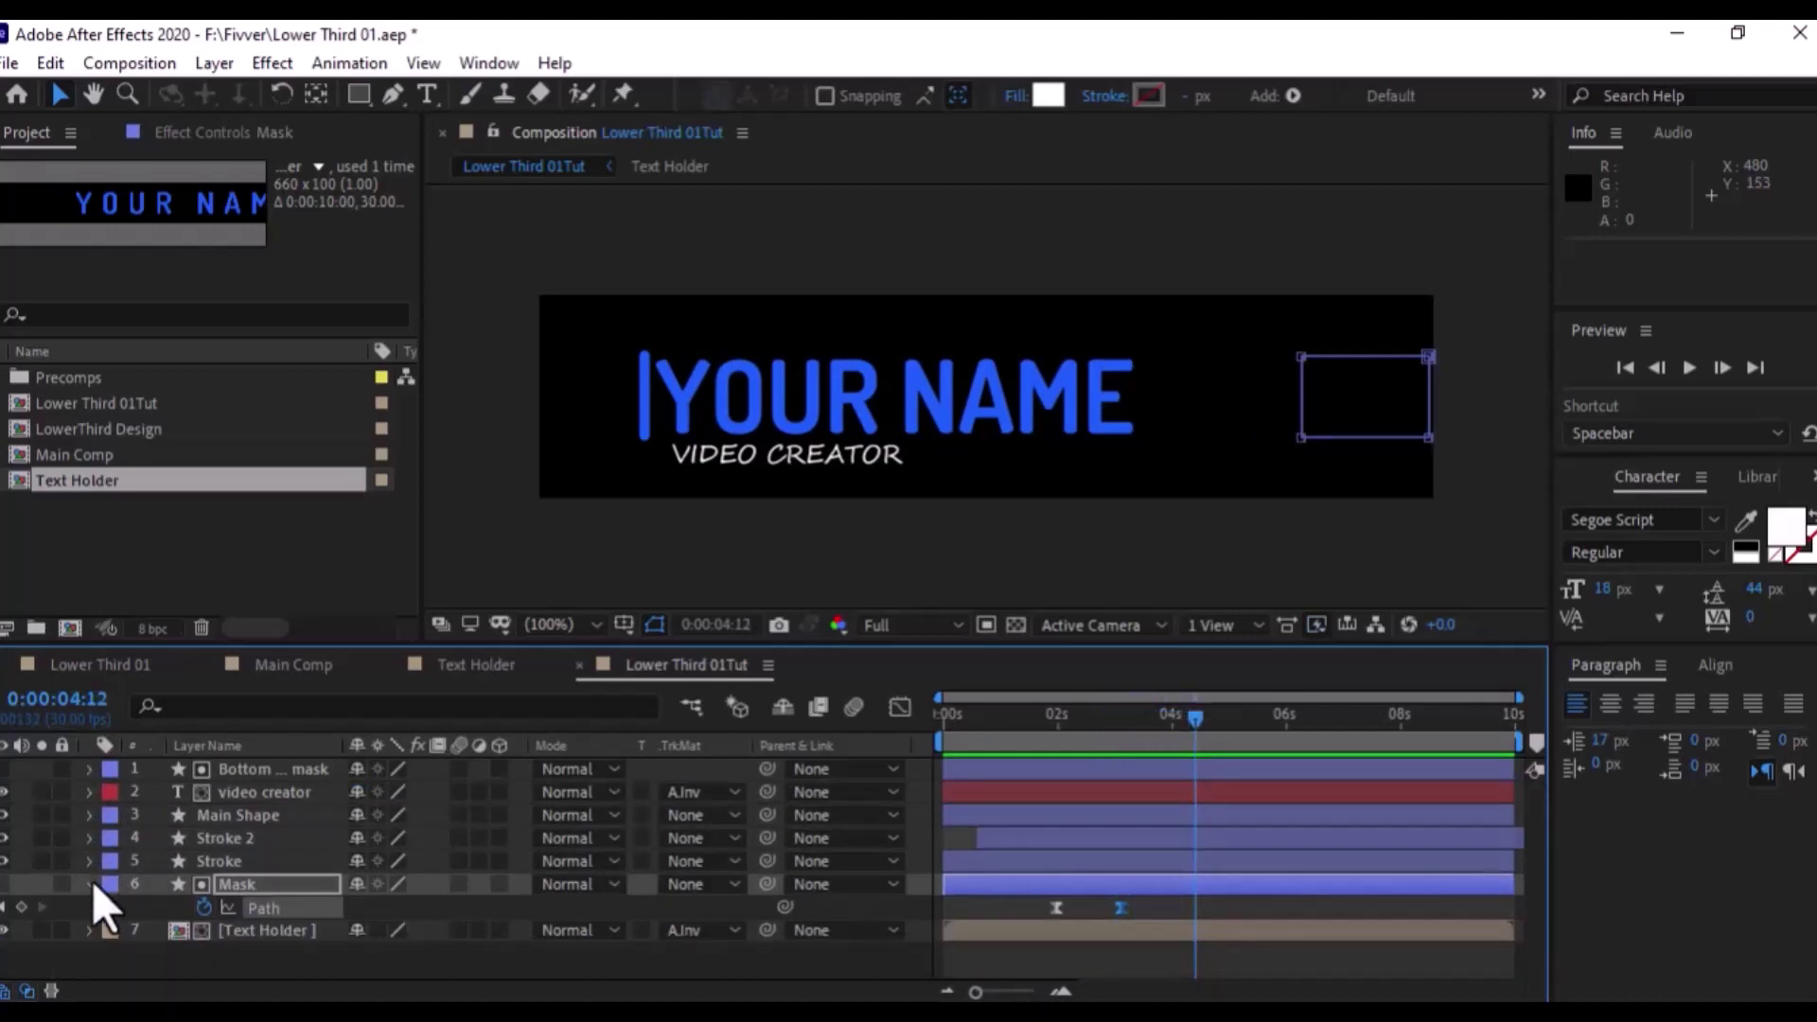
left_click(90, 884)
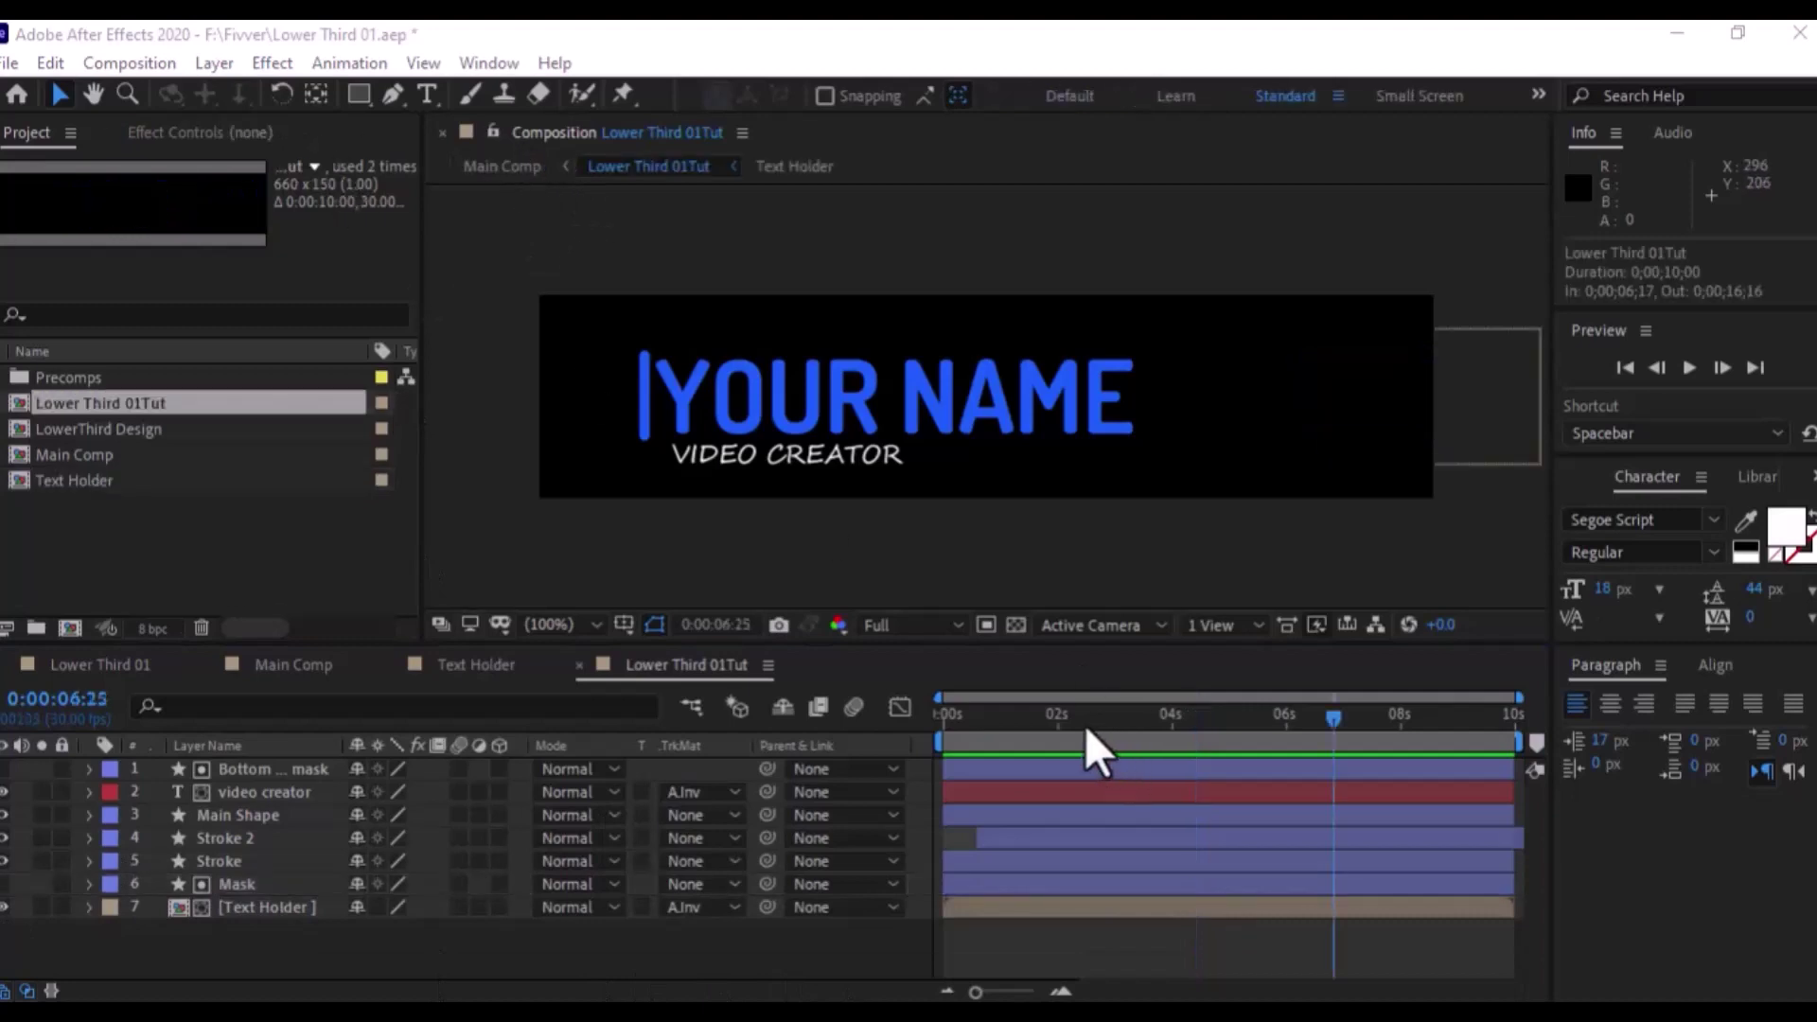
left_click(928, 736)
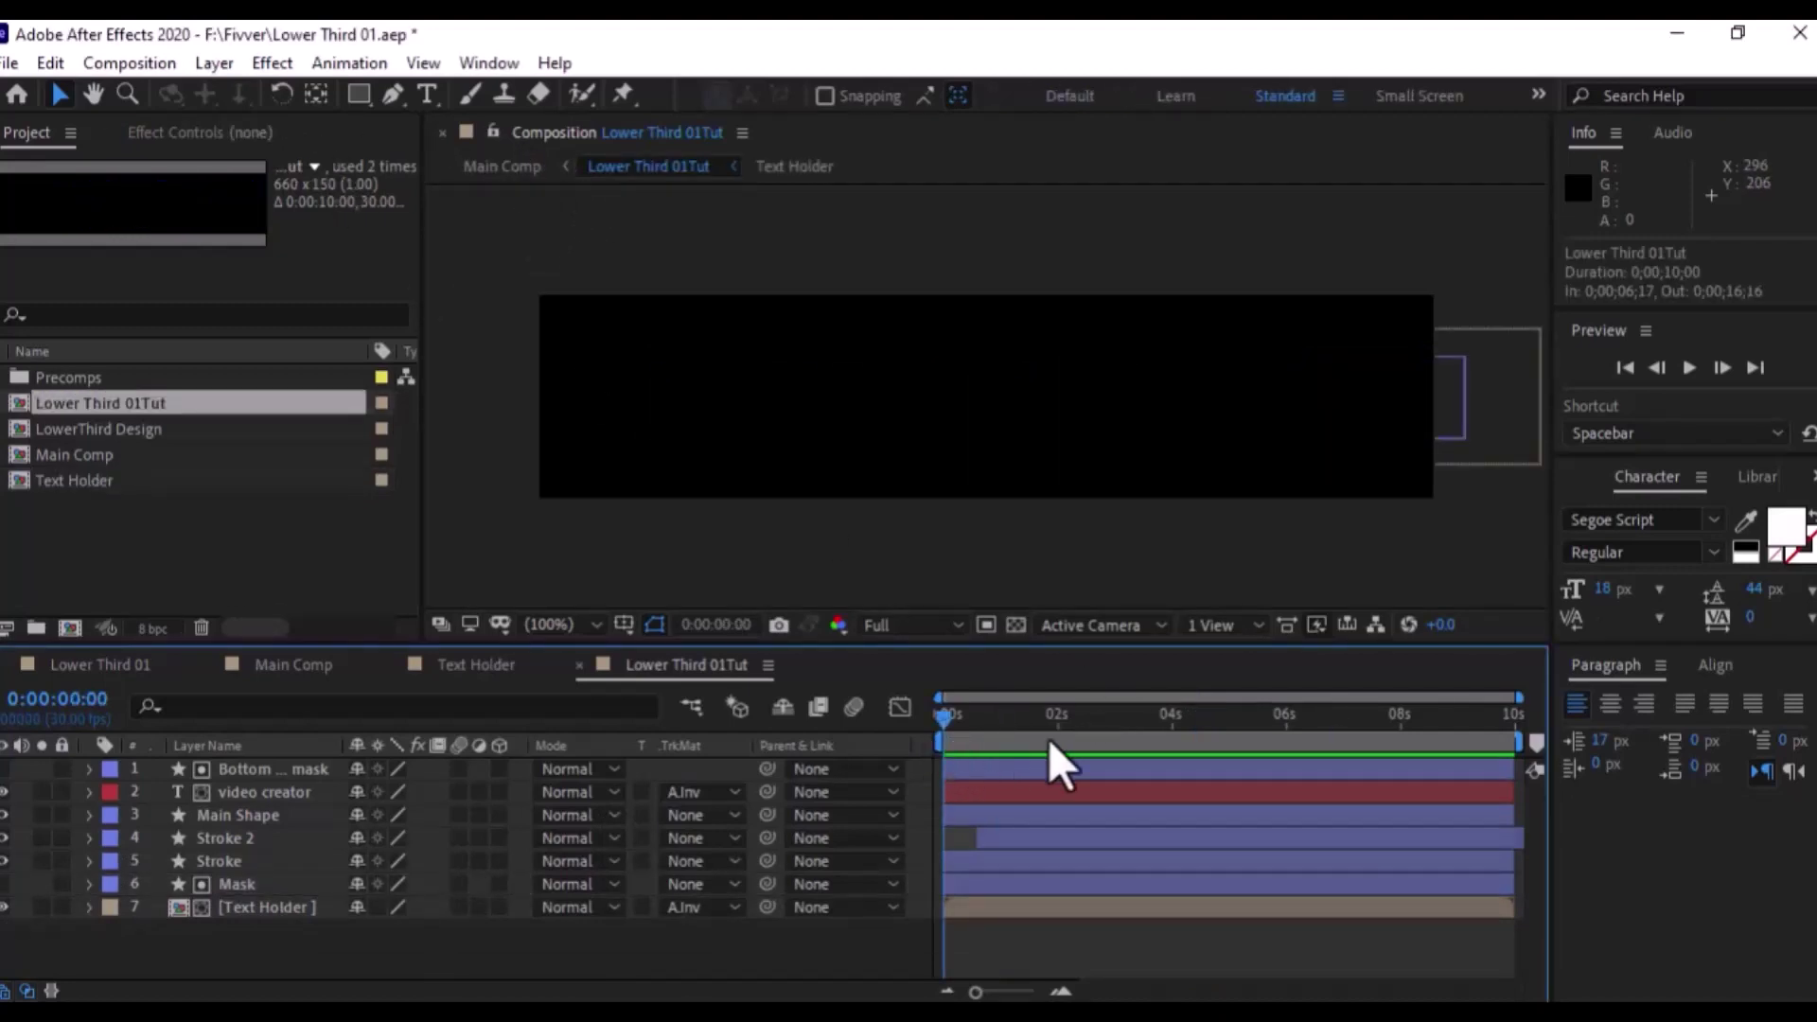
key("space")
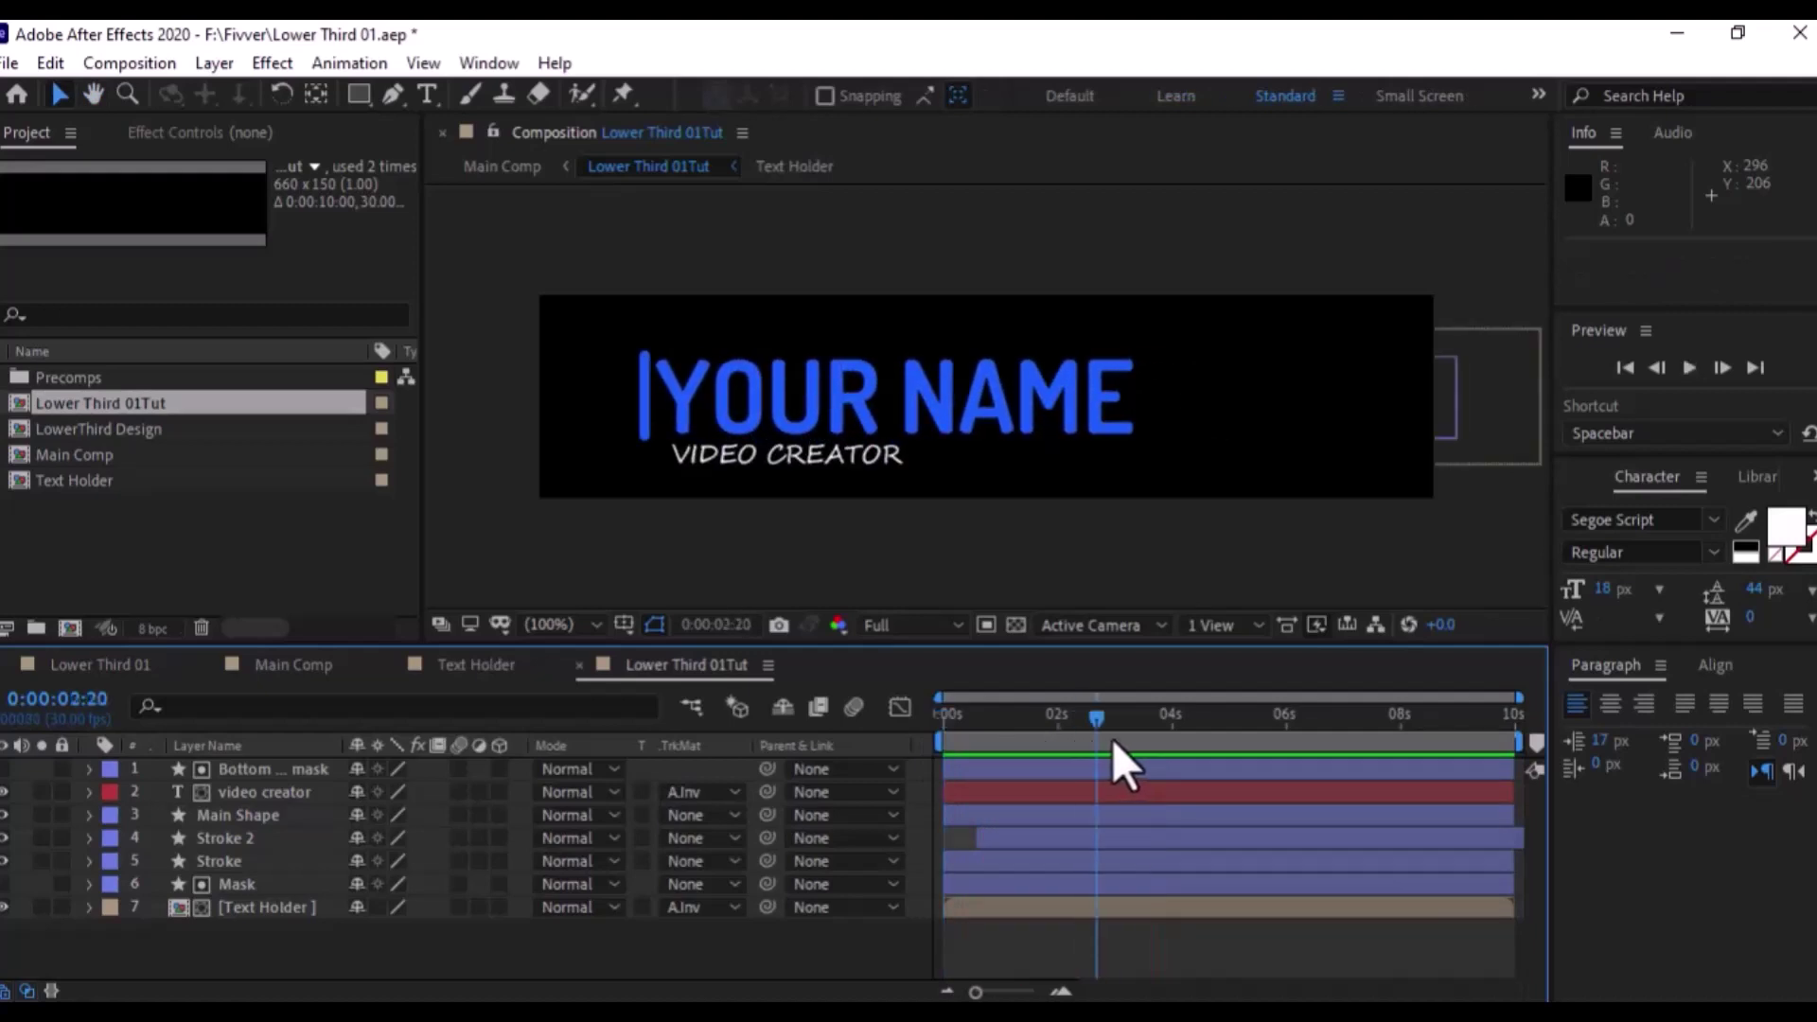
left_click(1234, 740)
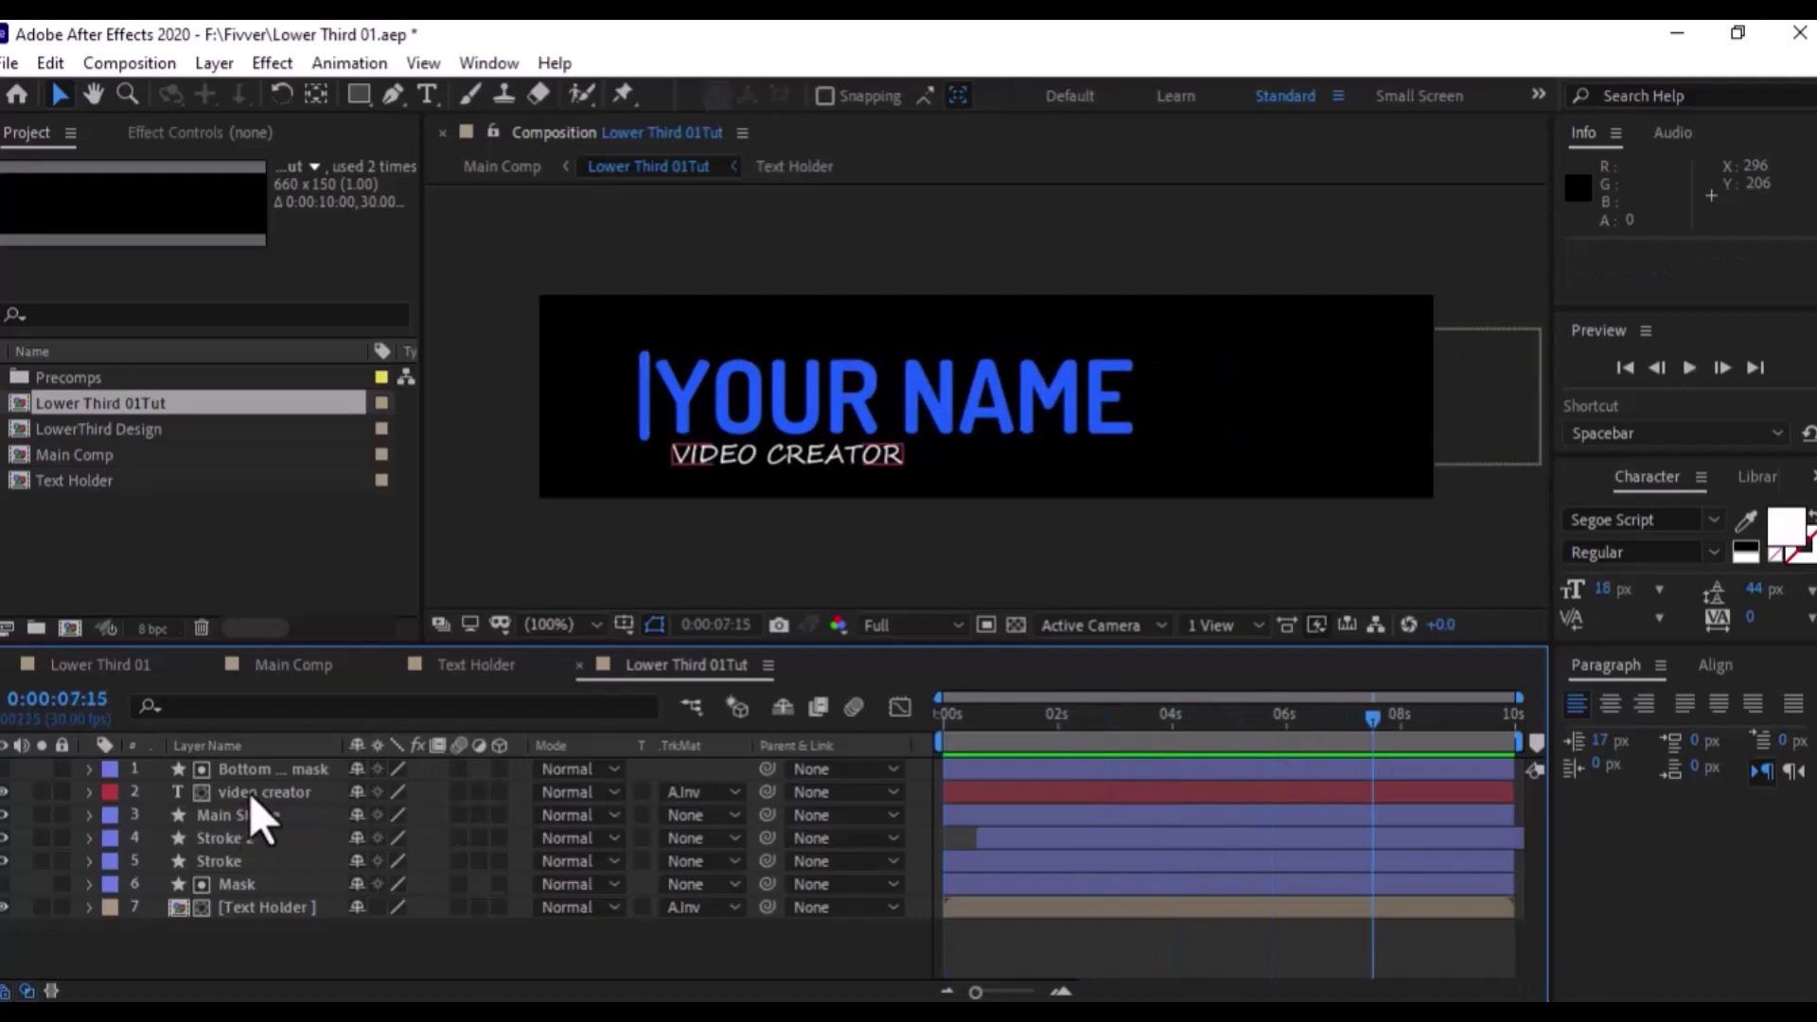
left_click(219, 863)
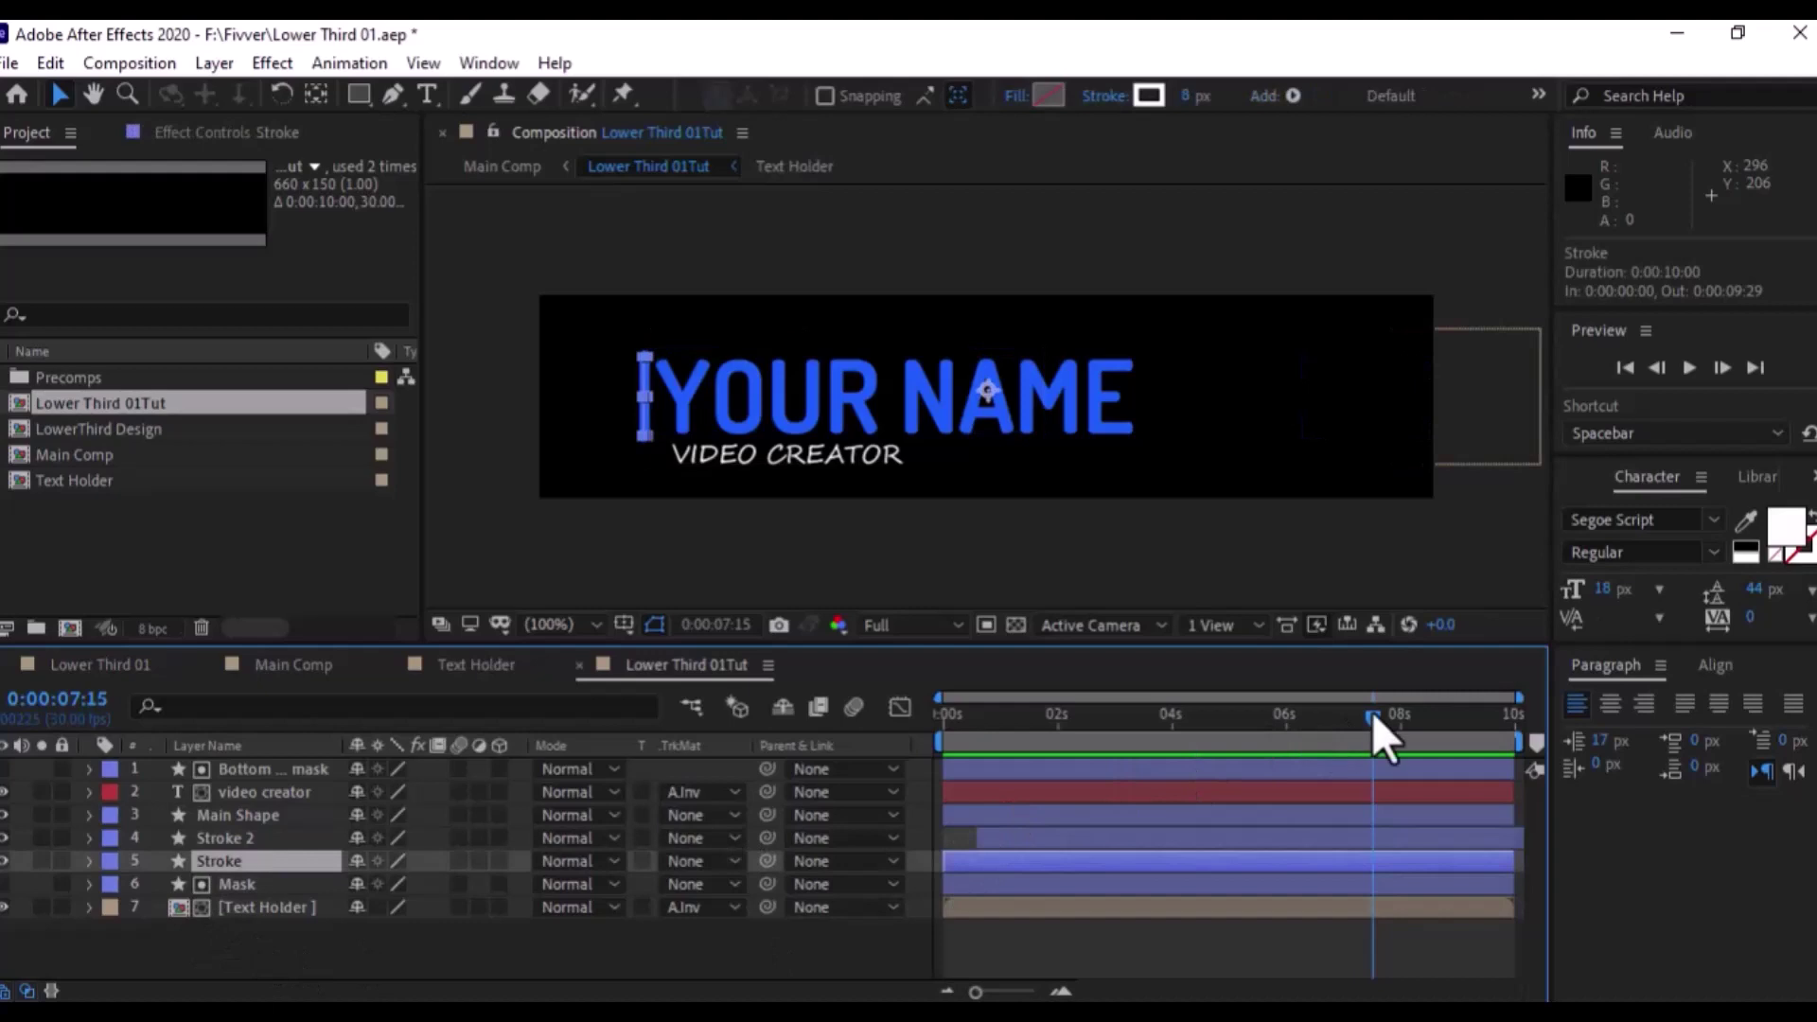
Copy the Stroke layer's Start and End keyframes and paste them at 0:00:08:13
left_click_drag(1372, 711, 1359, 712)
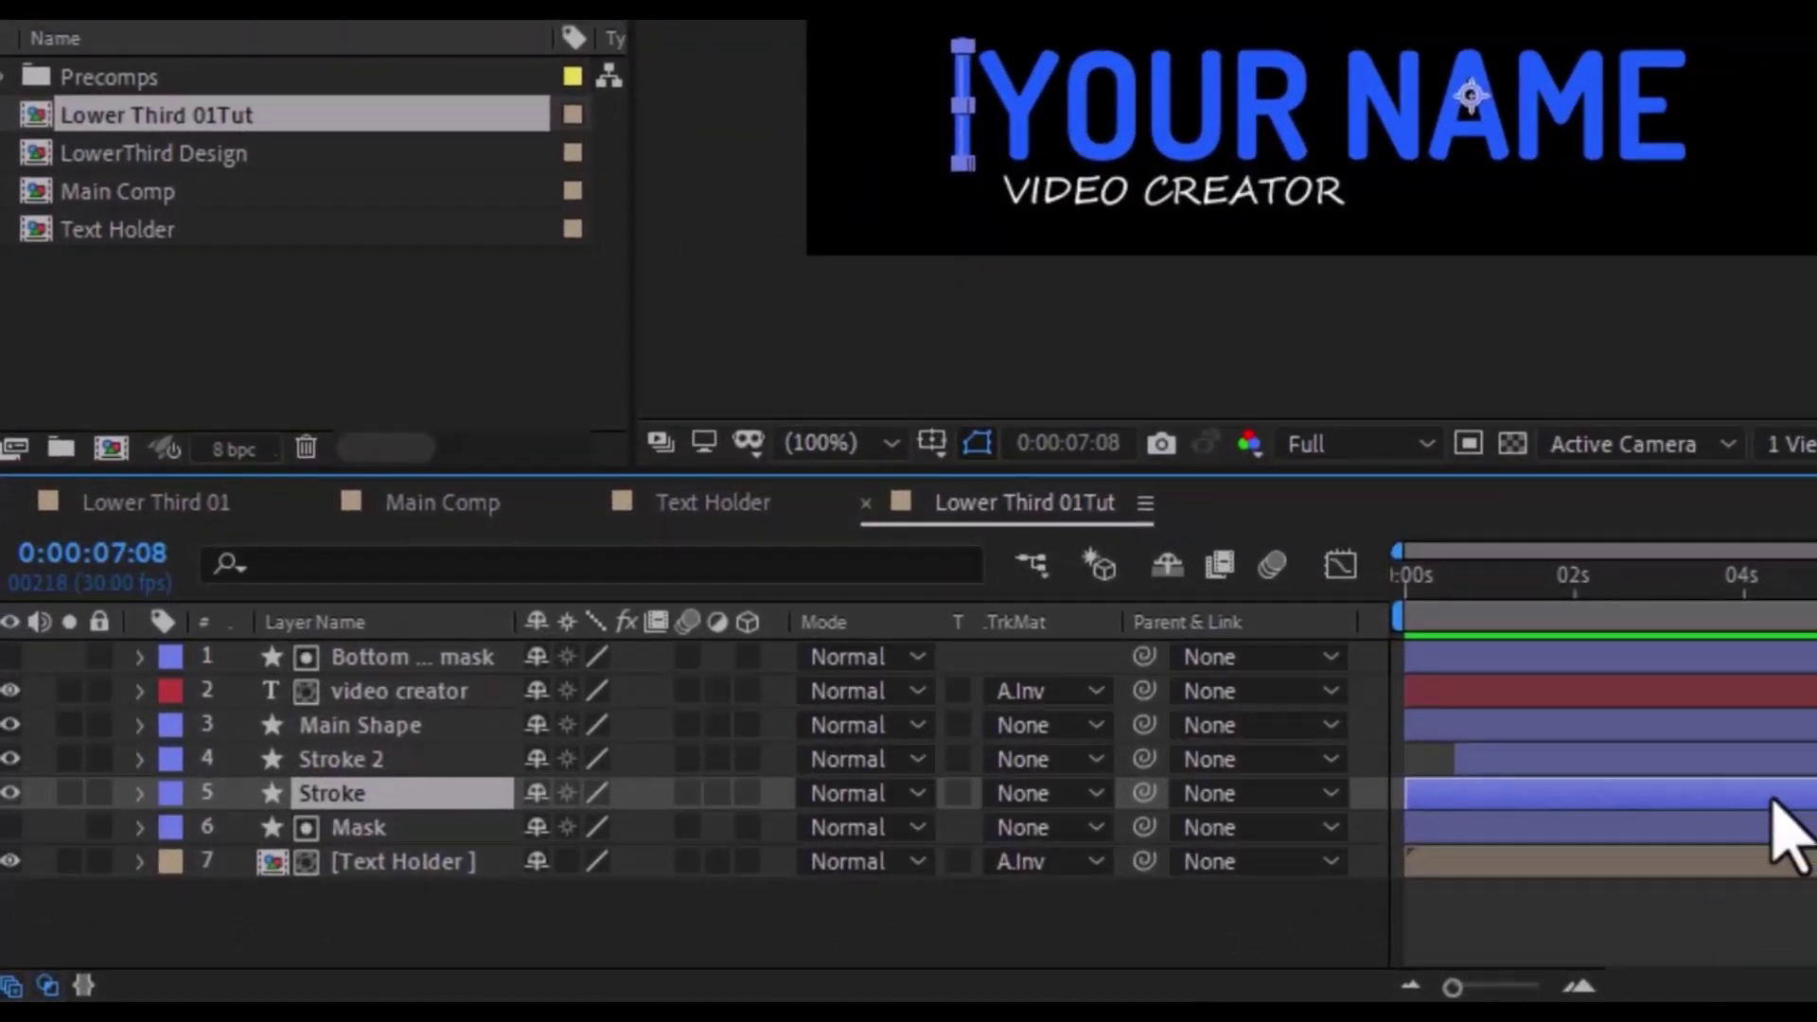
key("u")
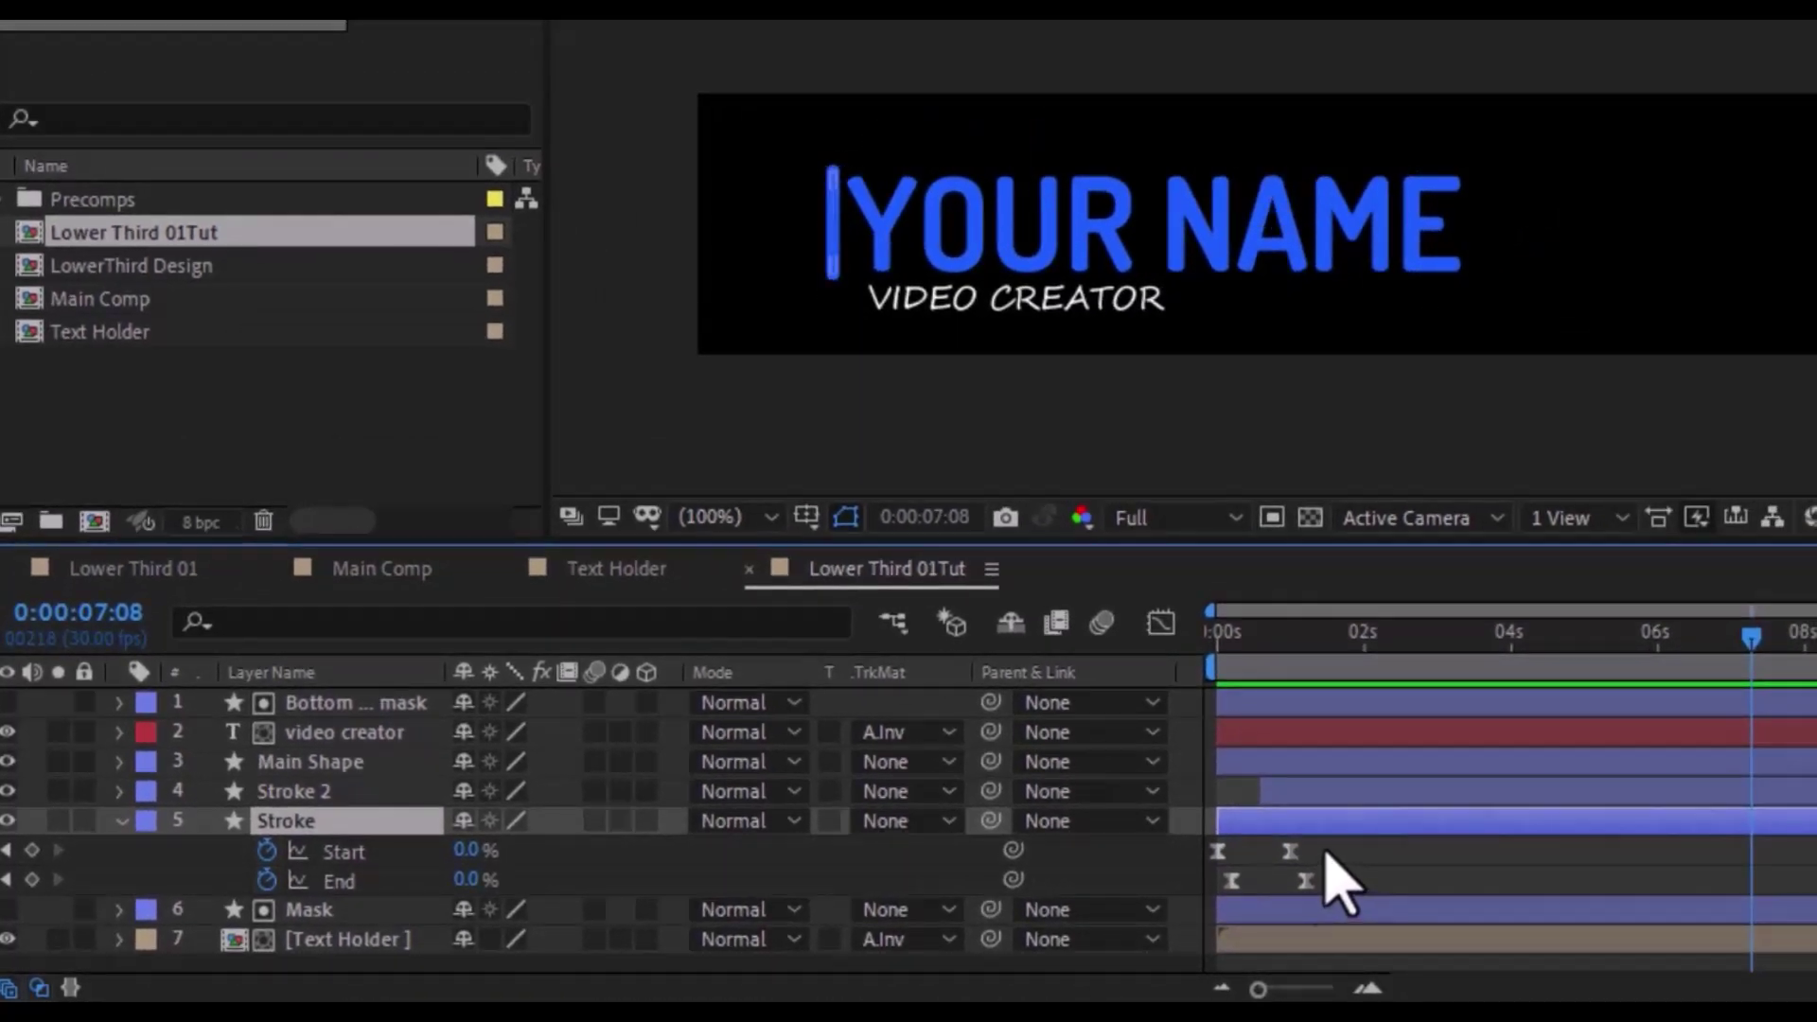
left_click_drag(1327, 841, 1285, 895)
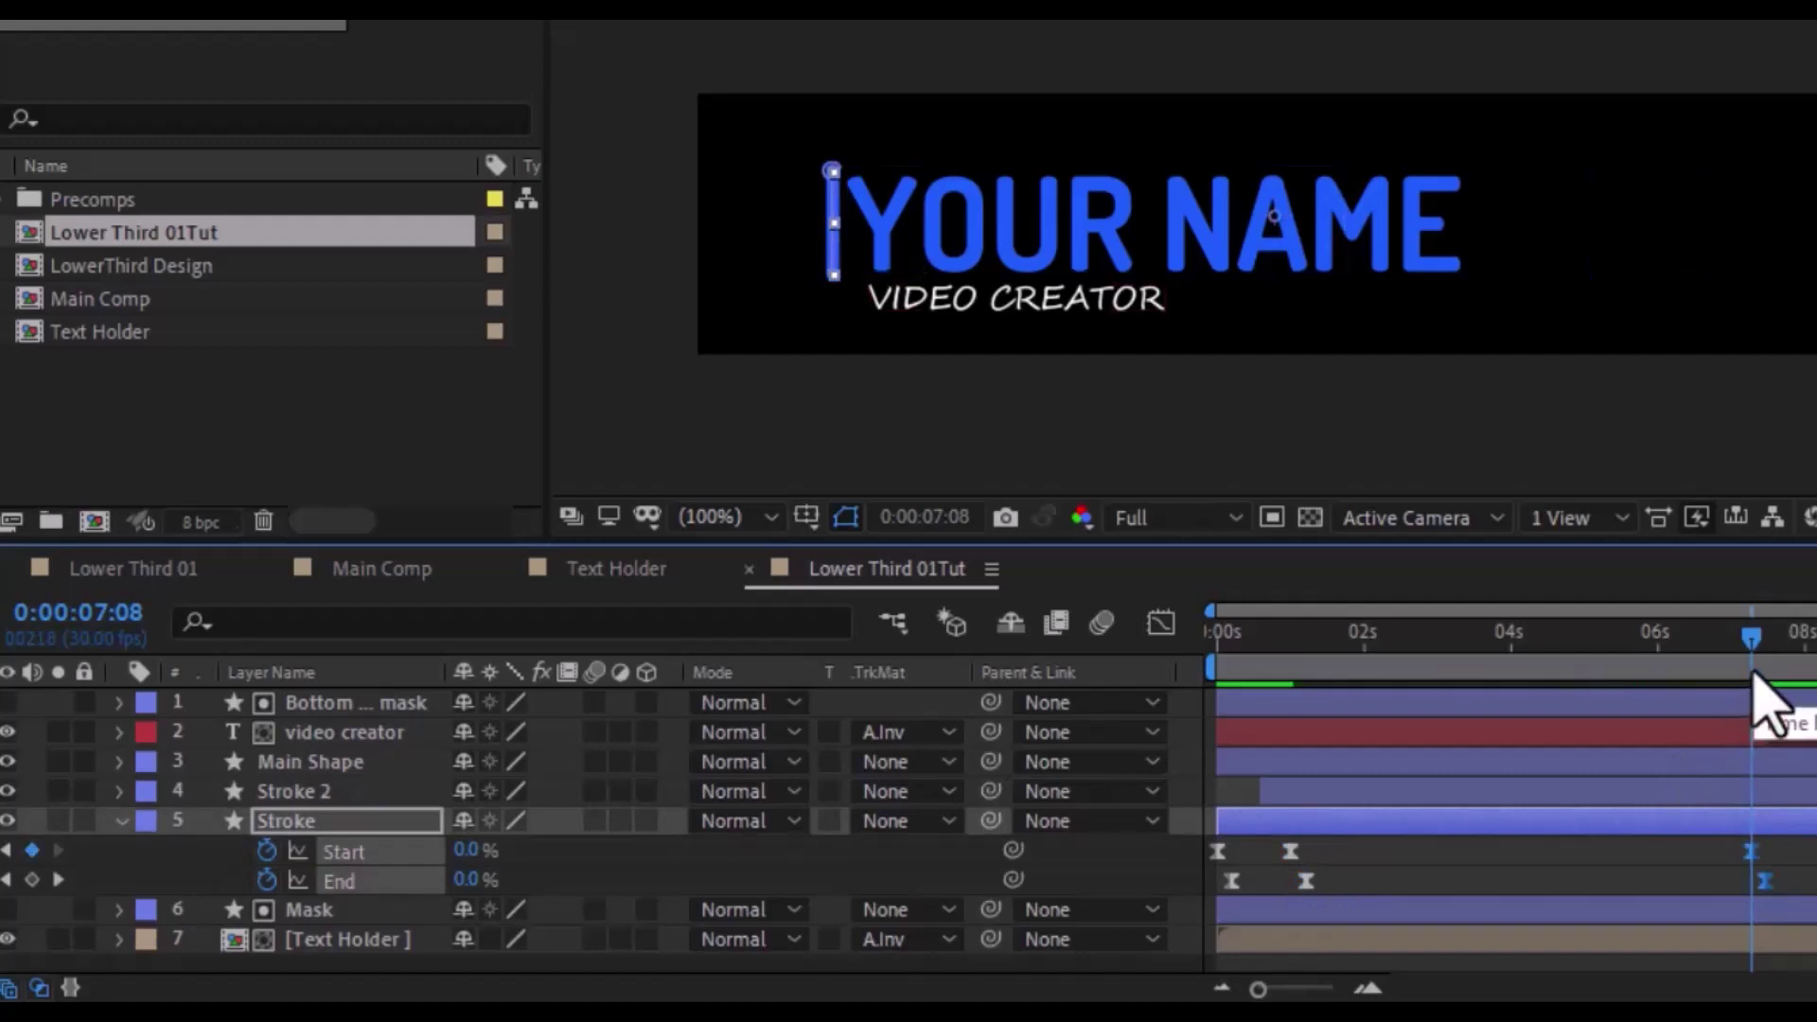
mouse_move(1751, 637)
left_mouse_down()
mouse_move(1795, 653)
mouse_move(1427, 727)
left_mouse_up()
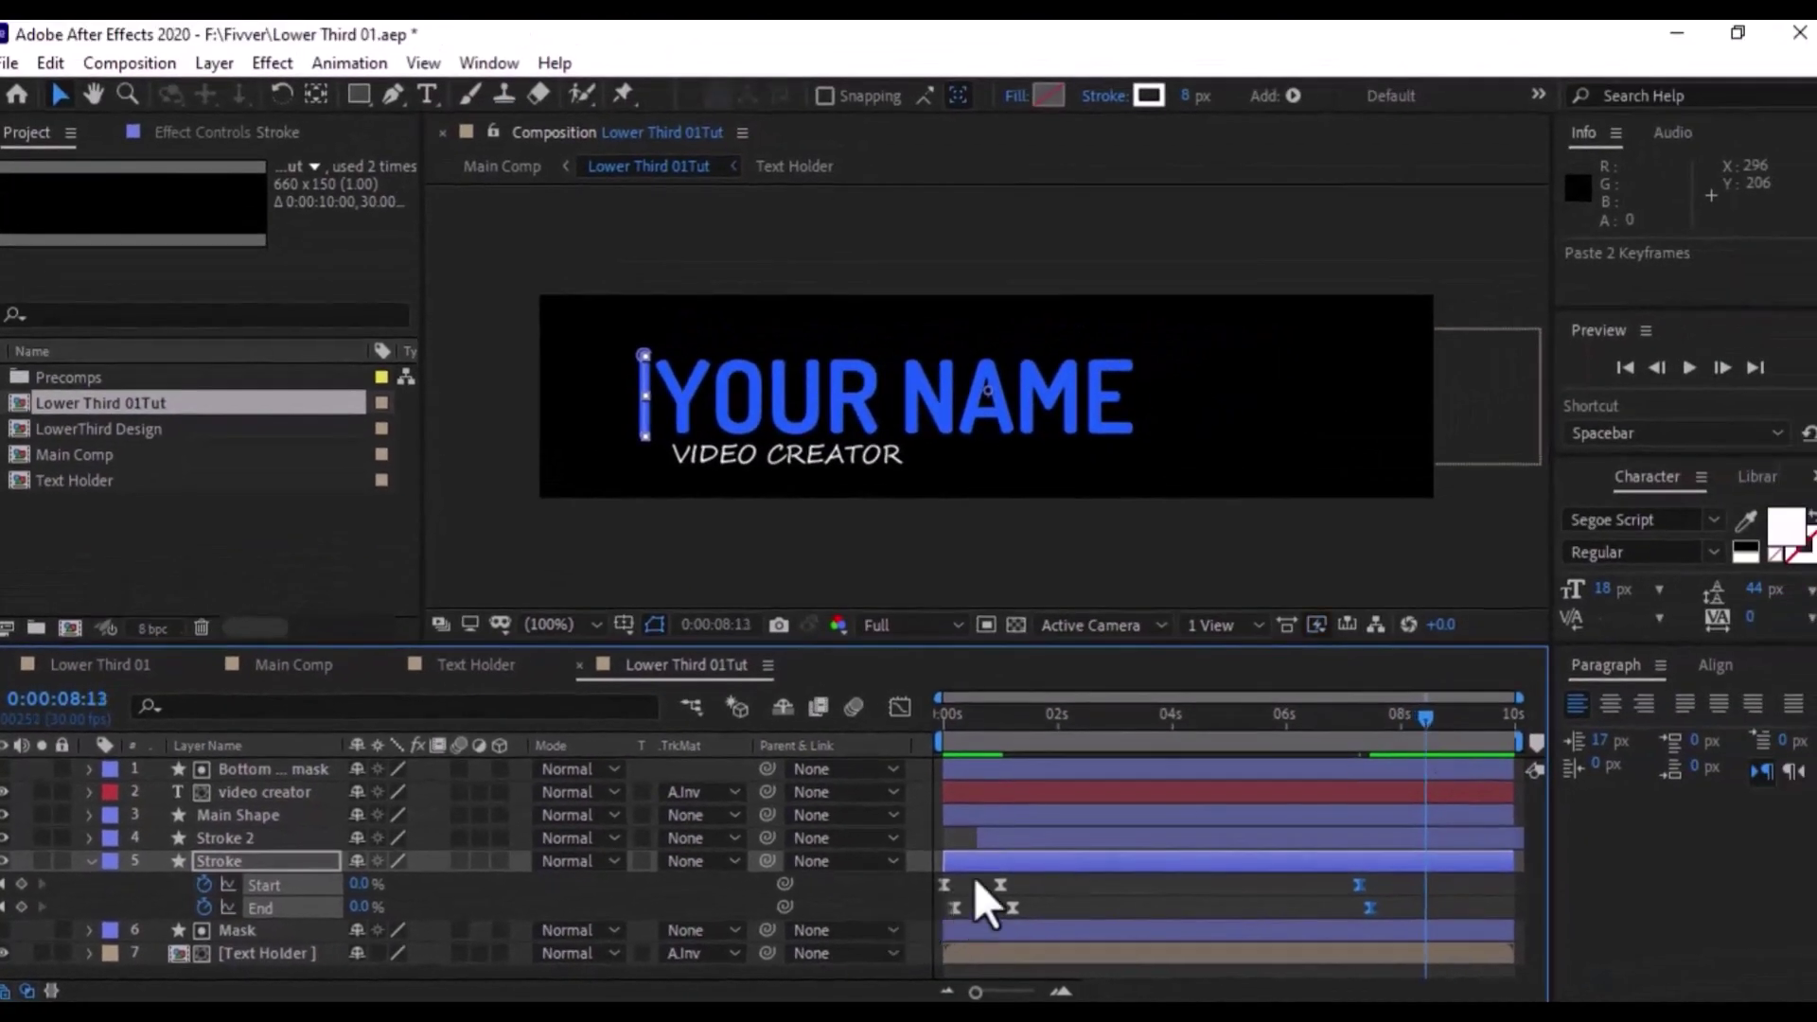
left_click_drag(974, 879, 937, 920)
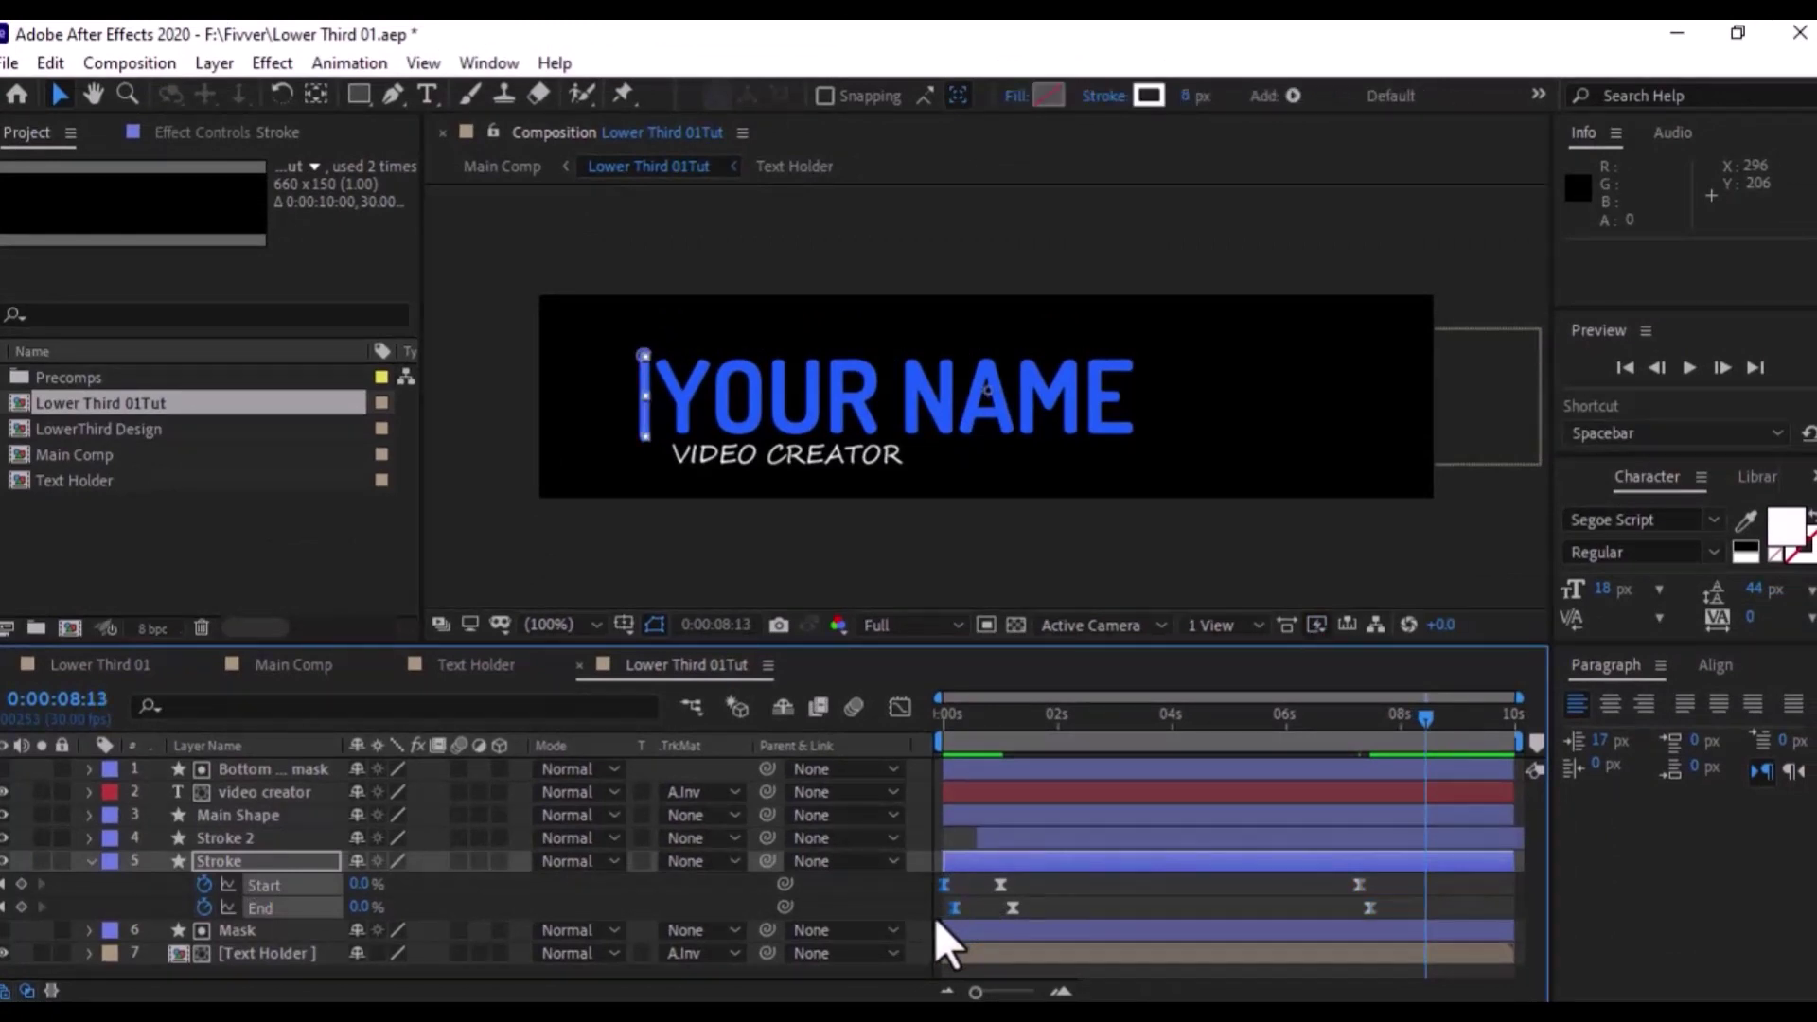
key("ctrl+v")
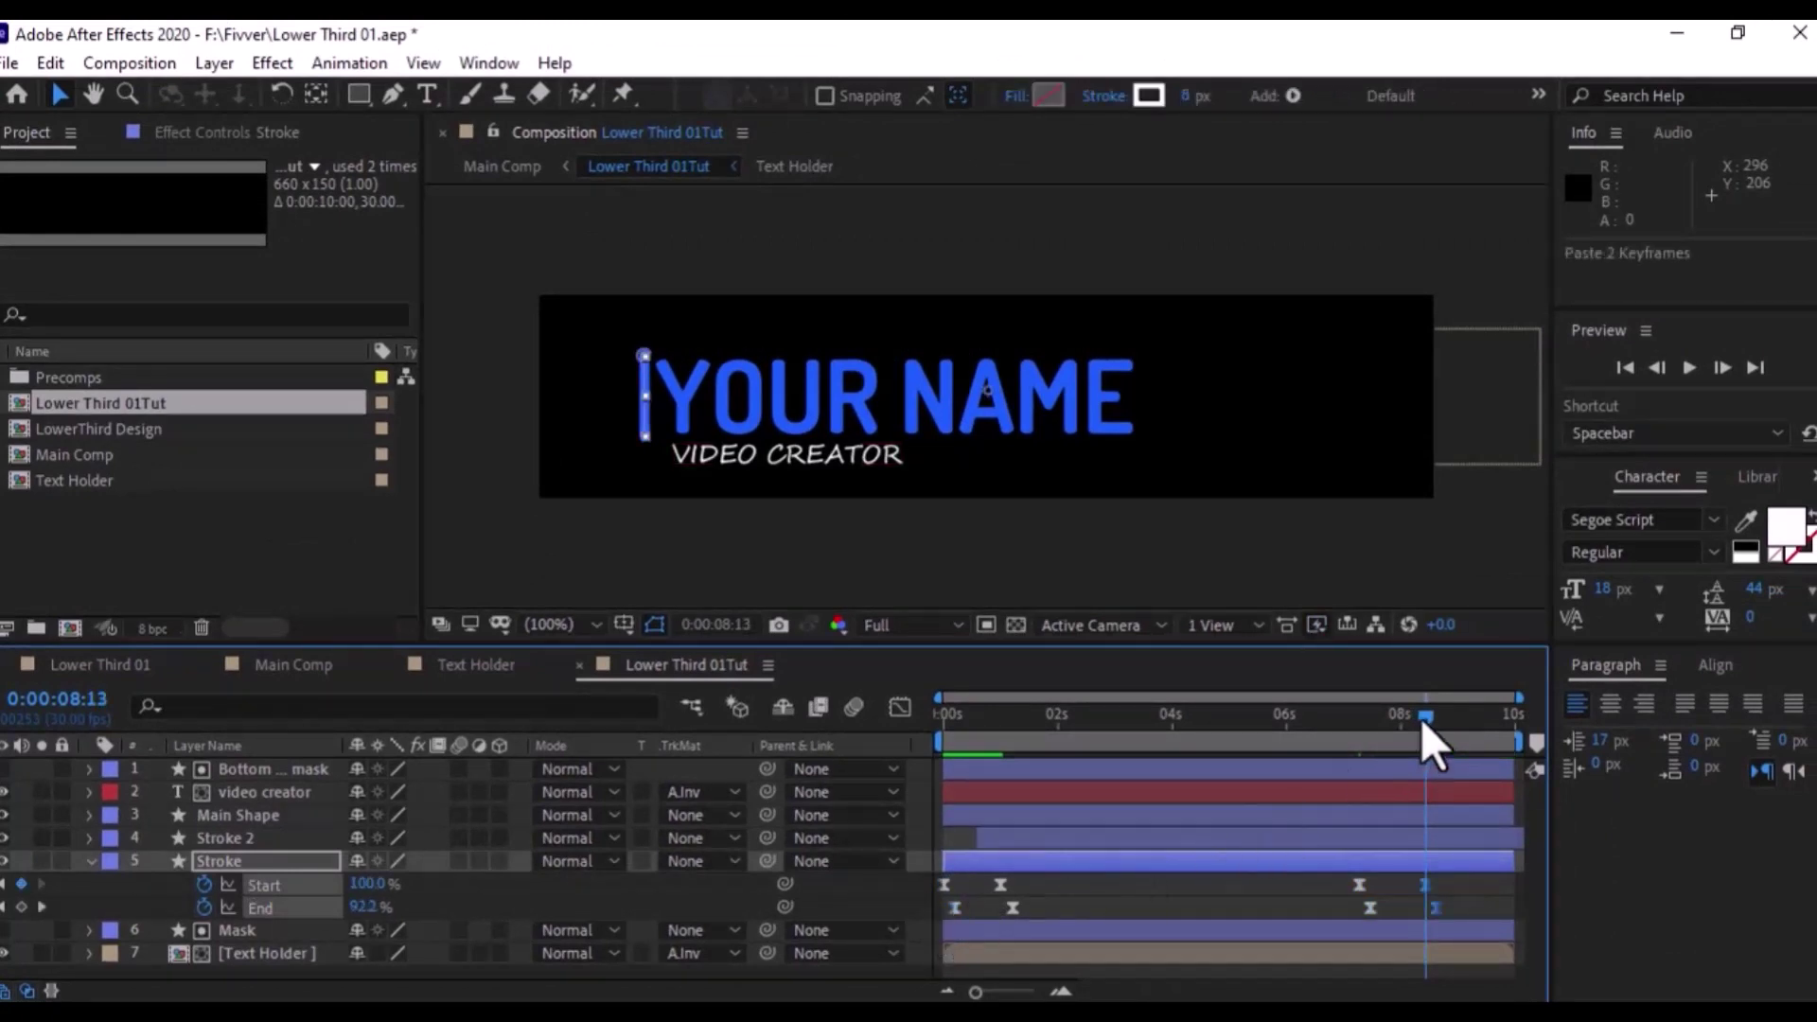
mouse_move(1421, 719)
left_mouse_down()
mouse_move(1342, 730)
mouse_move(1438, 740)
mouse_move(1379, 725)
left_mouse_up()
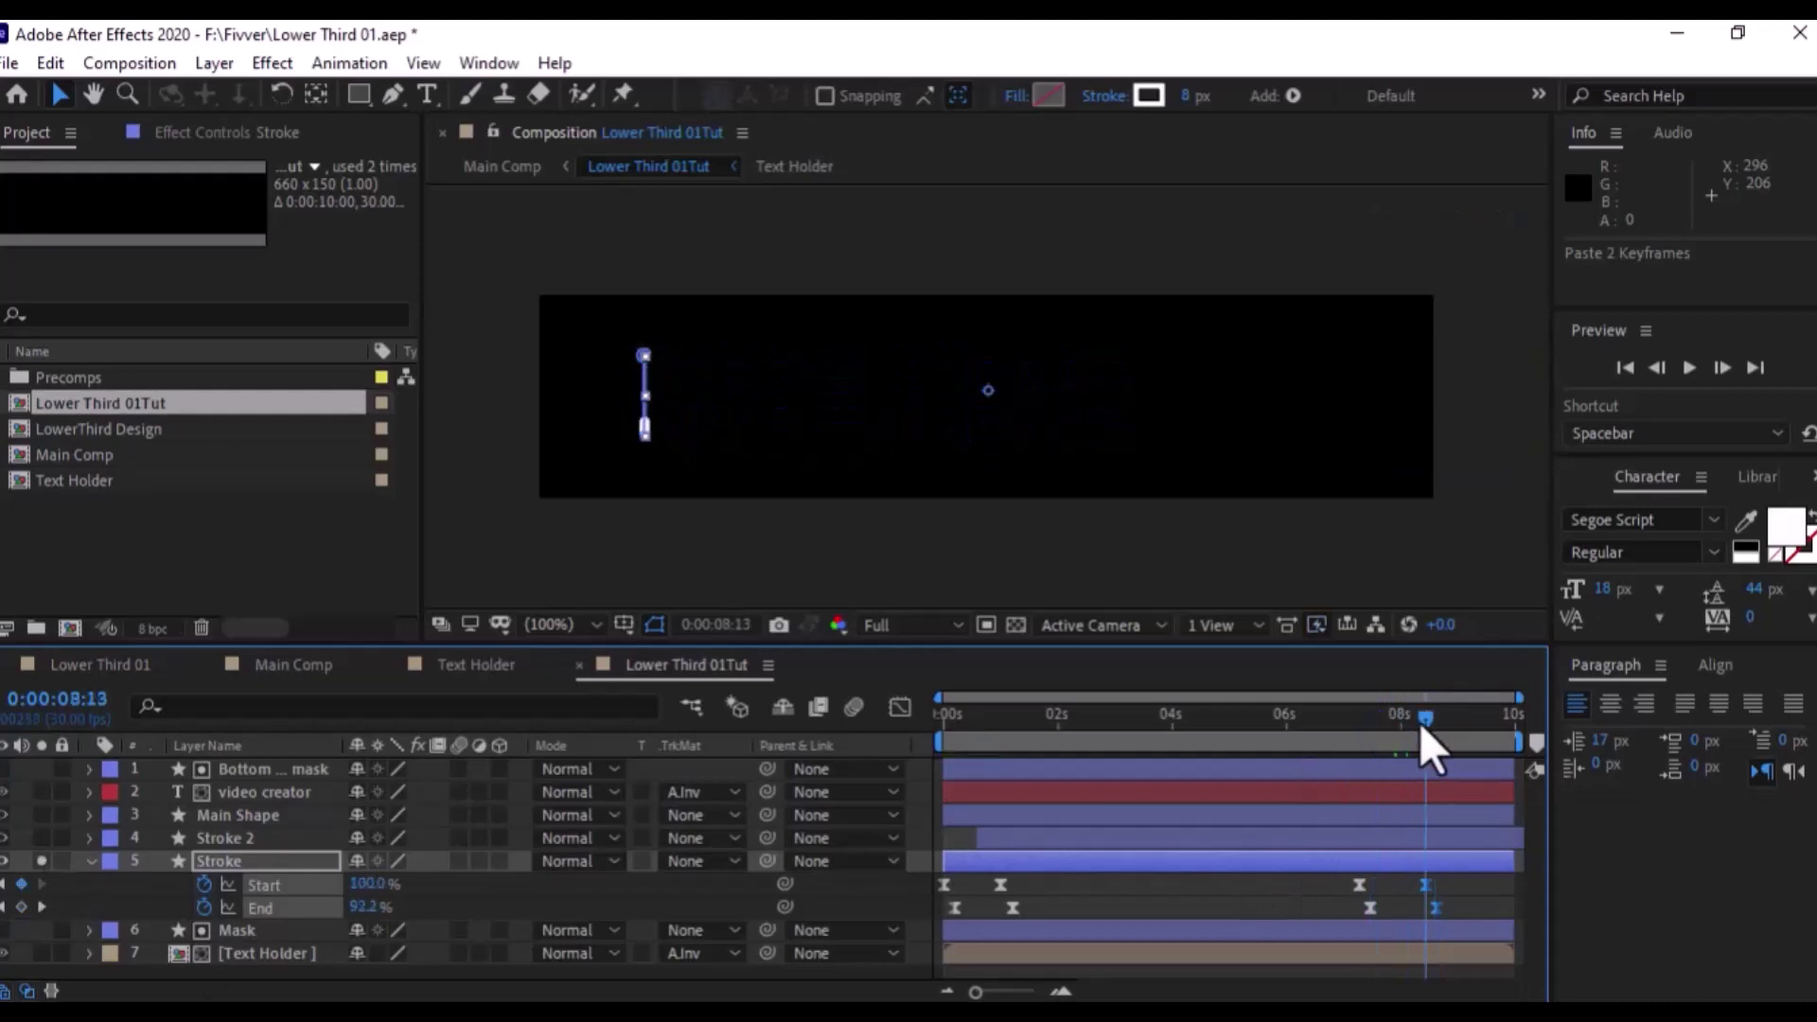
Reveal Stroke 2's keyframes and shift the Stroke layer's outro Start keyframes slightly later
left_click(1024, 838)
key("u")
left_click(1366, 745)
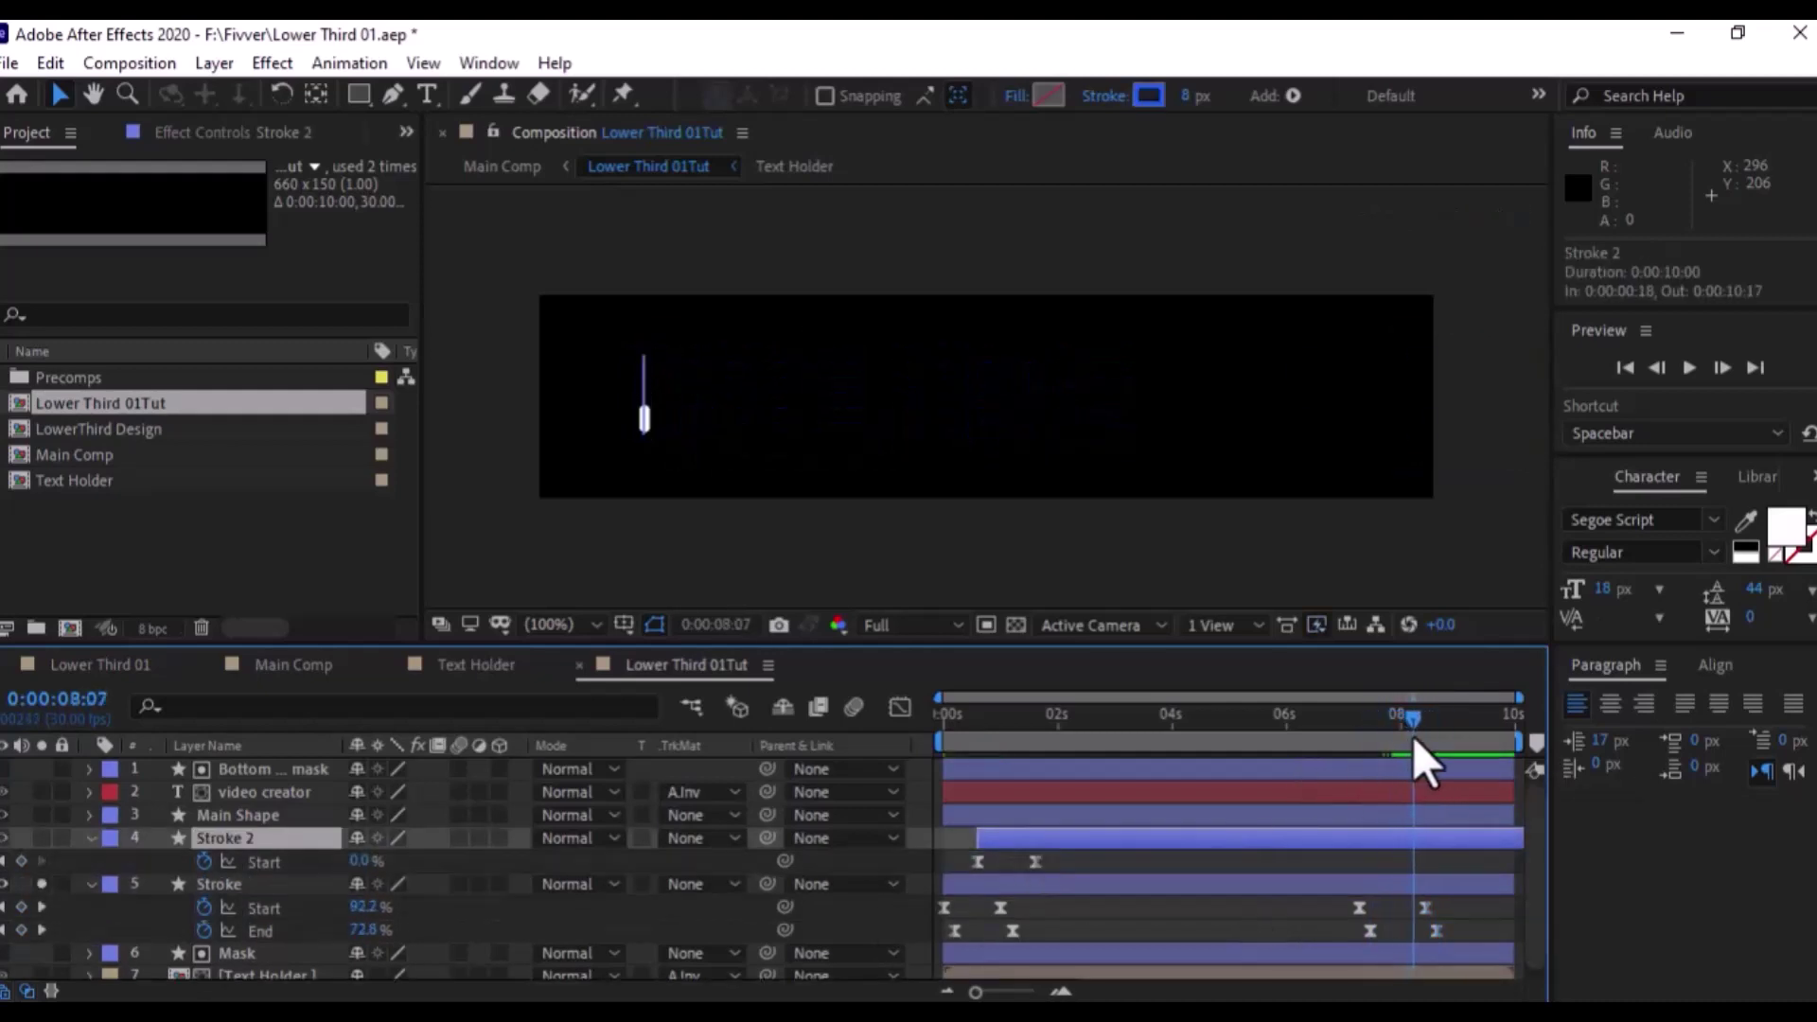
left_click_drag(1413, 738, 1350, 738)
left_click(1359, 907)
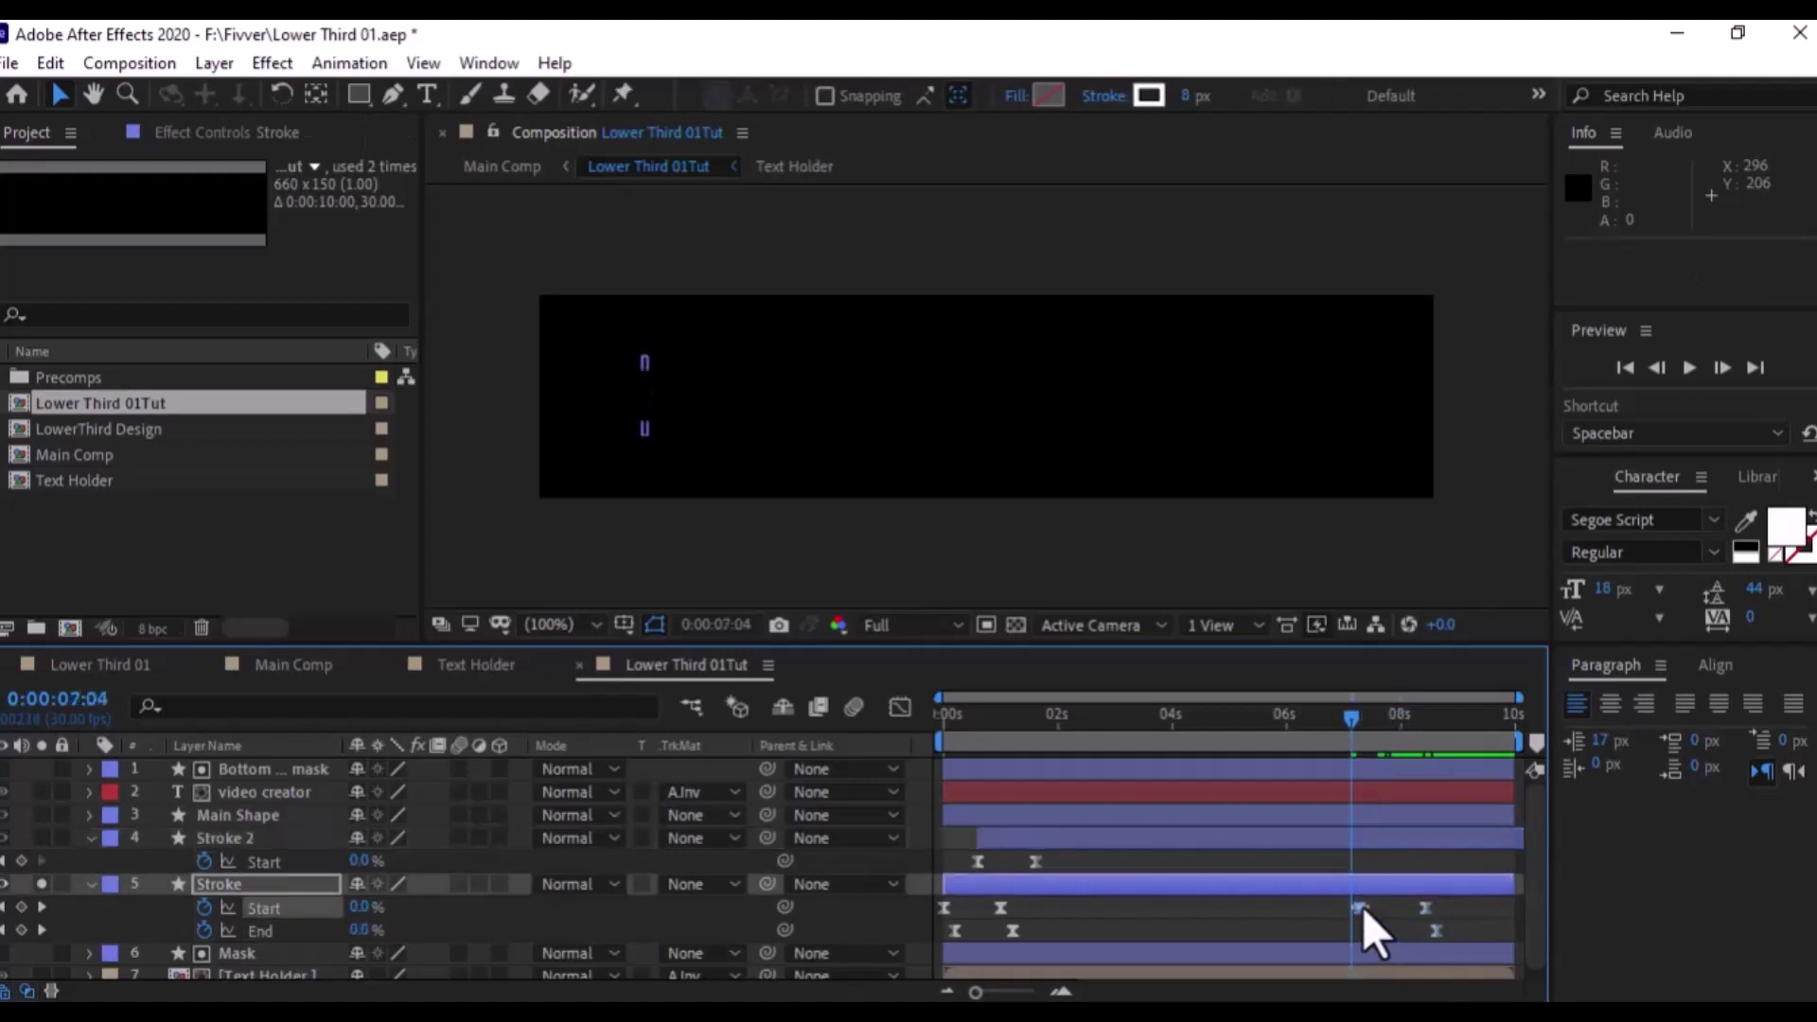
left_click_drag(1436, 930, 1455, 928)
Copy Stroke 2's intro Start keyframes and paste them at the outro time
left_click(1036, 861)
left_click(1330, 726)
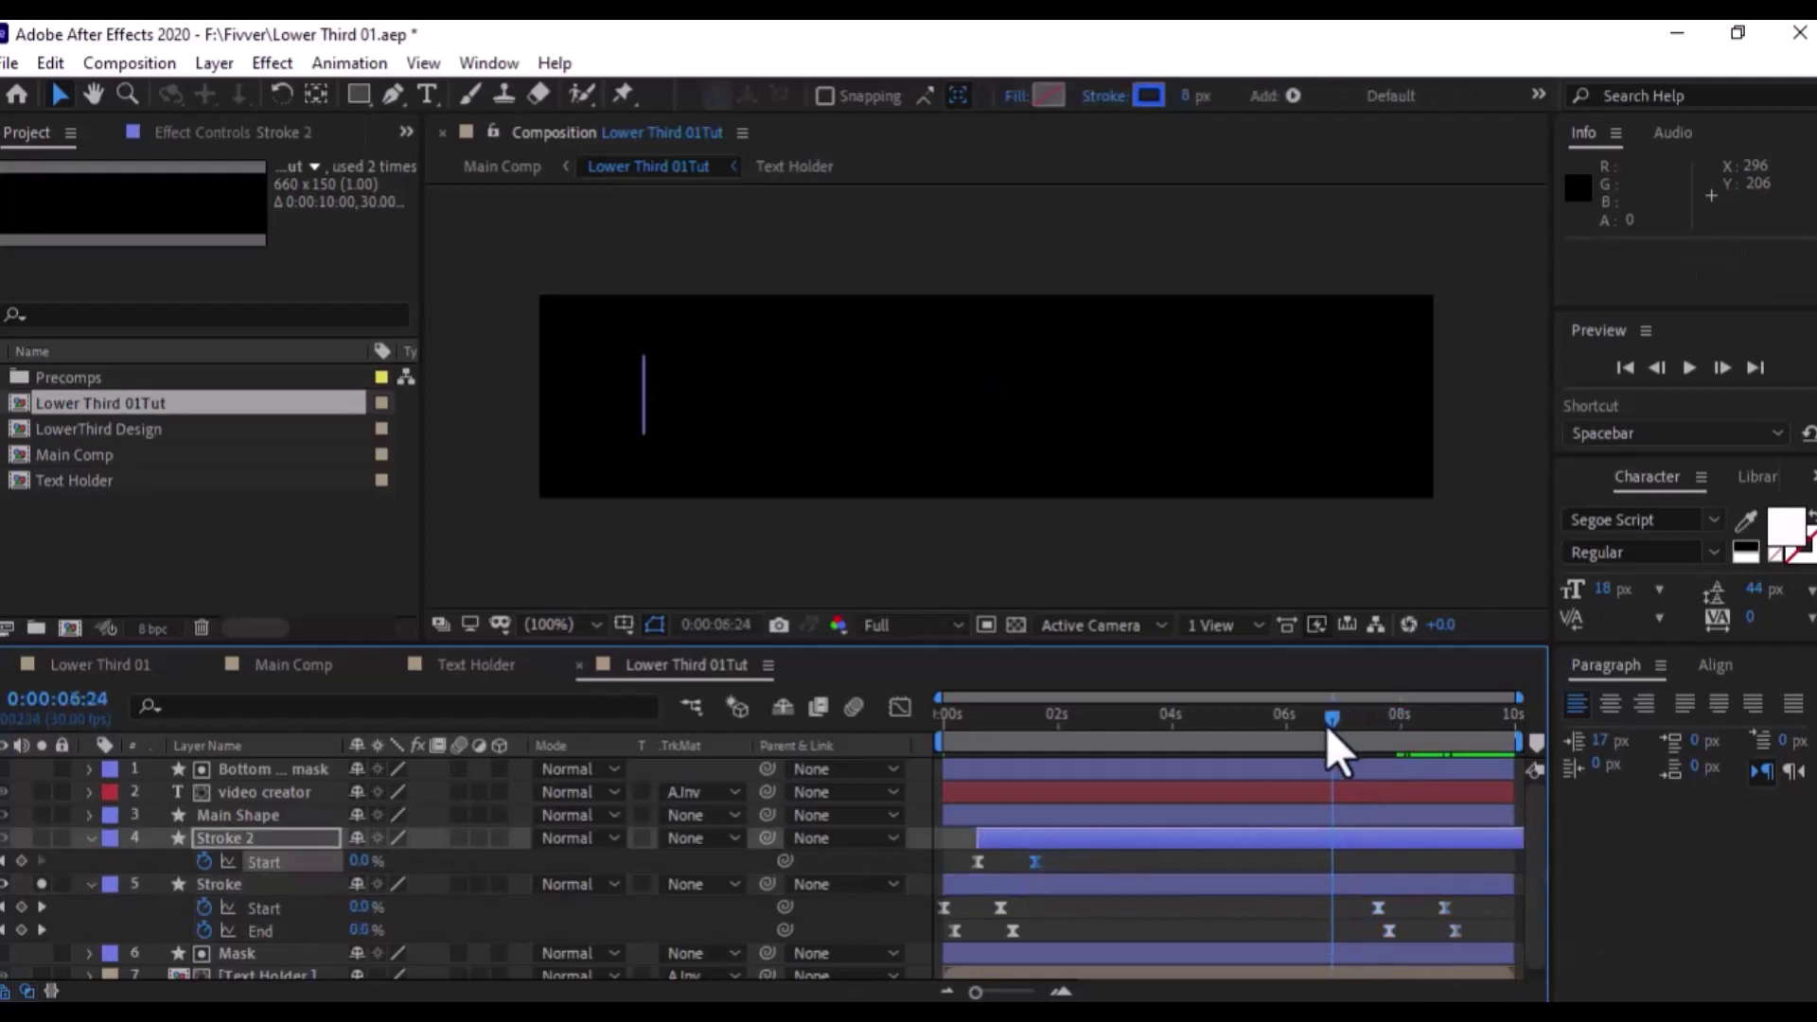
key("ctrl+c")
key("ctrl+v")
left_click(1396, 729)
left_click(977, 861)
key("ctrl+c")
key("ctrl+v")
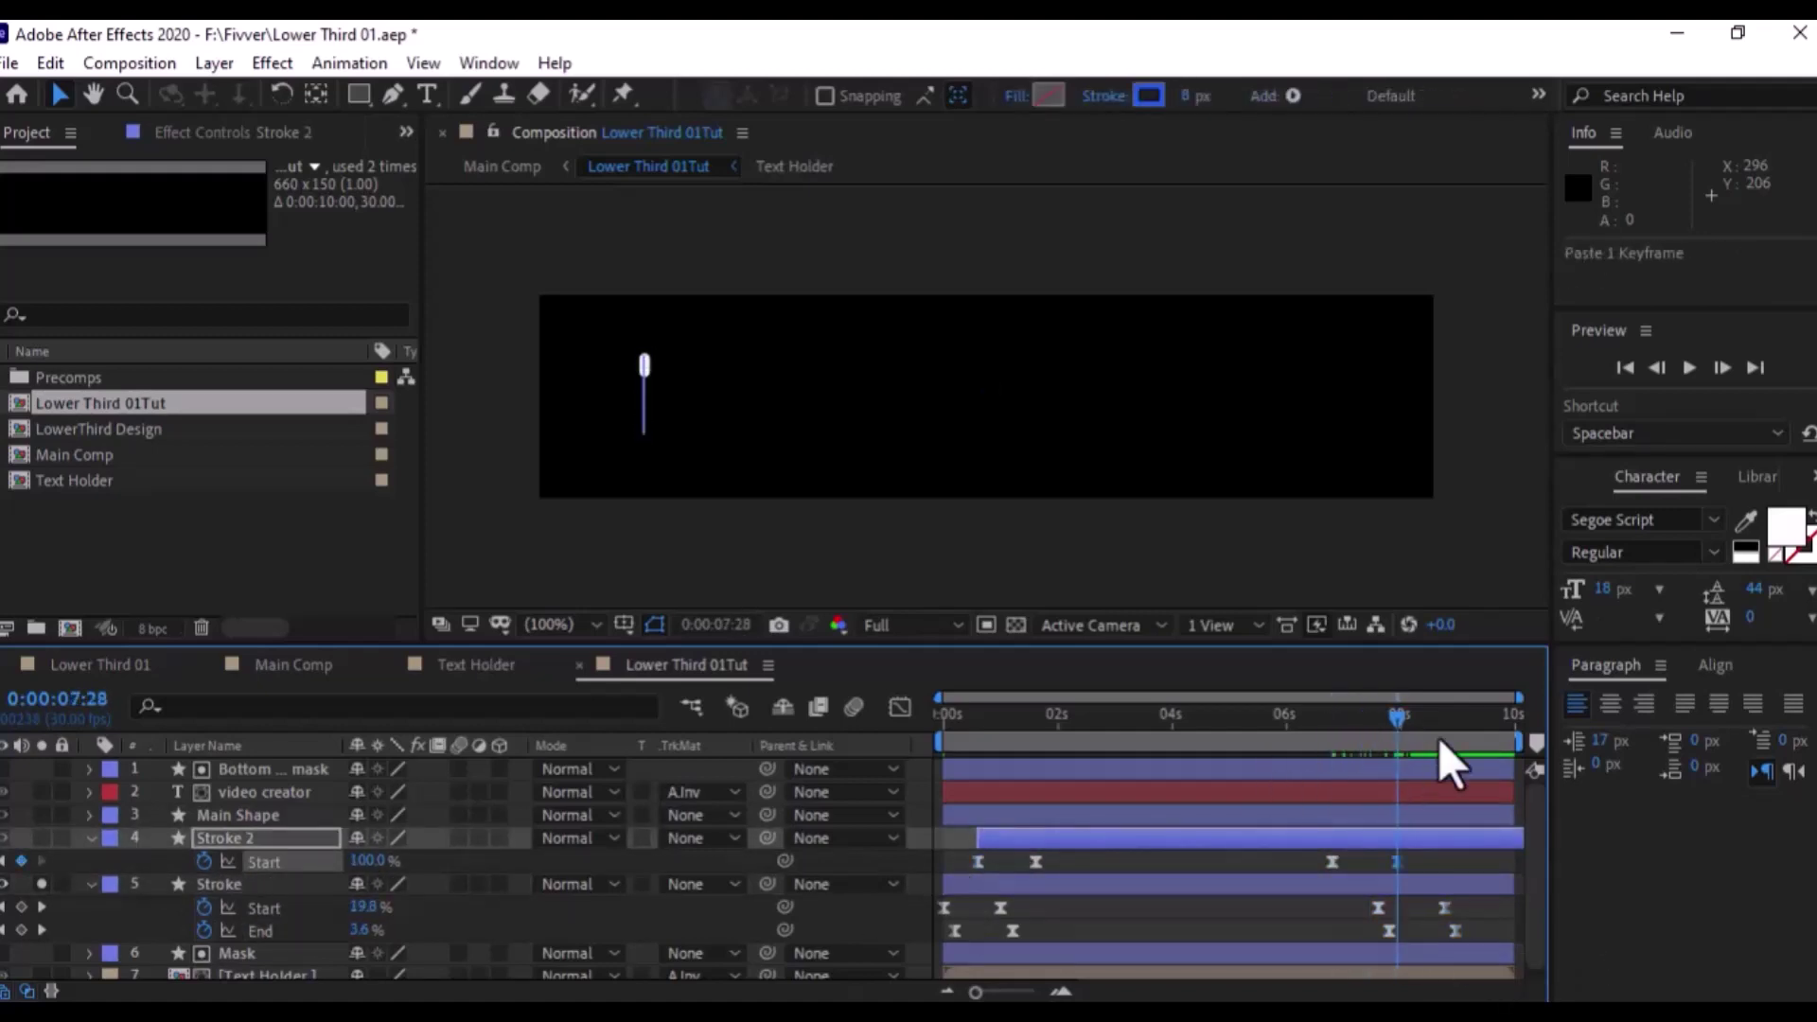
Preview the stroke outro and retime Stroke 2's and Stroke's last Start and End keyframes
left_click(1268, 876)
key("space")
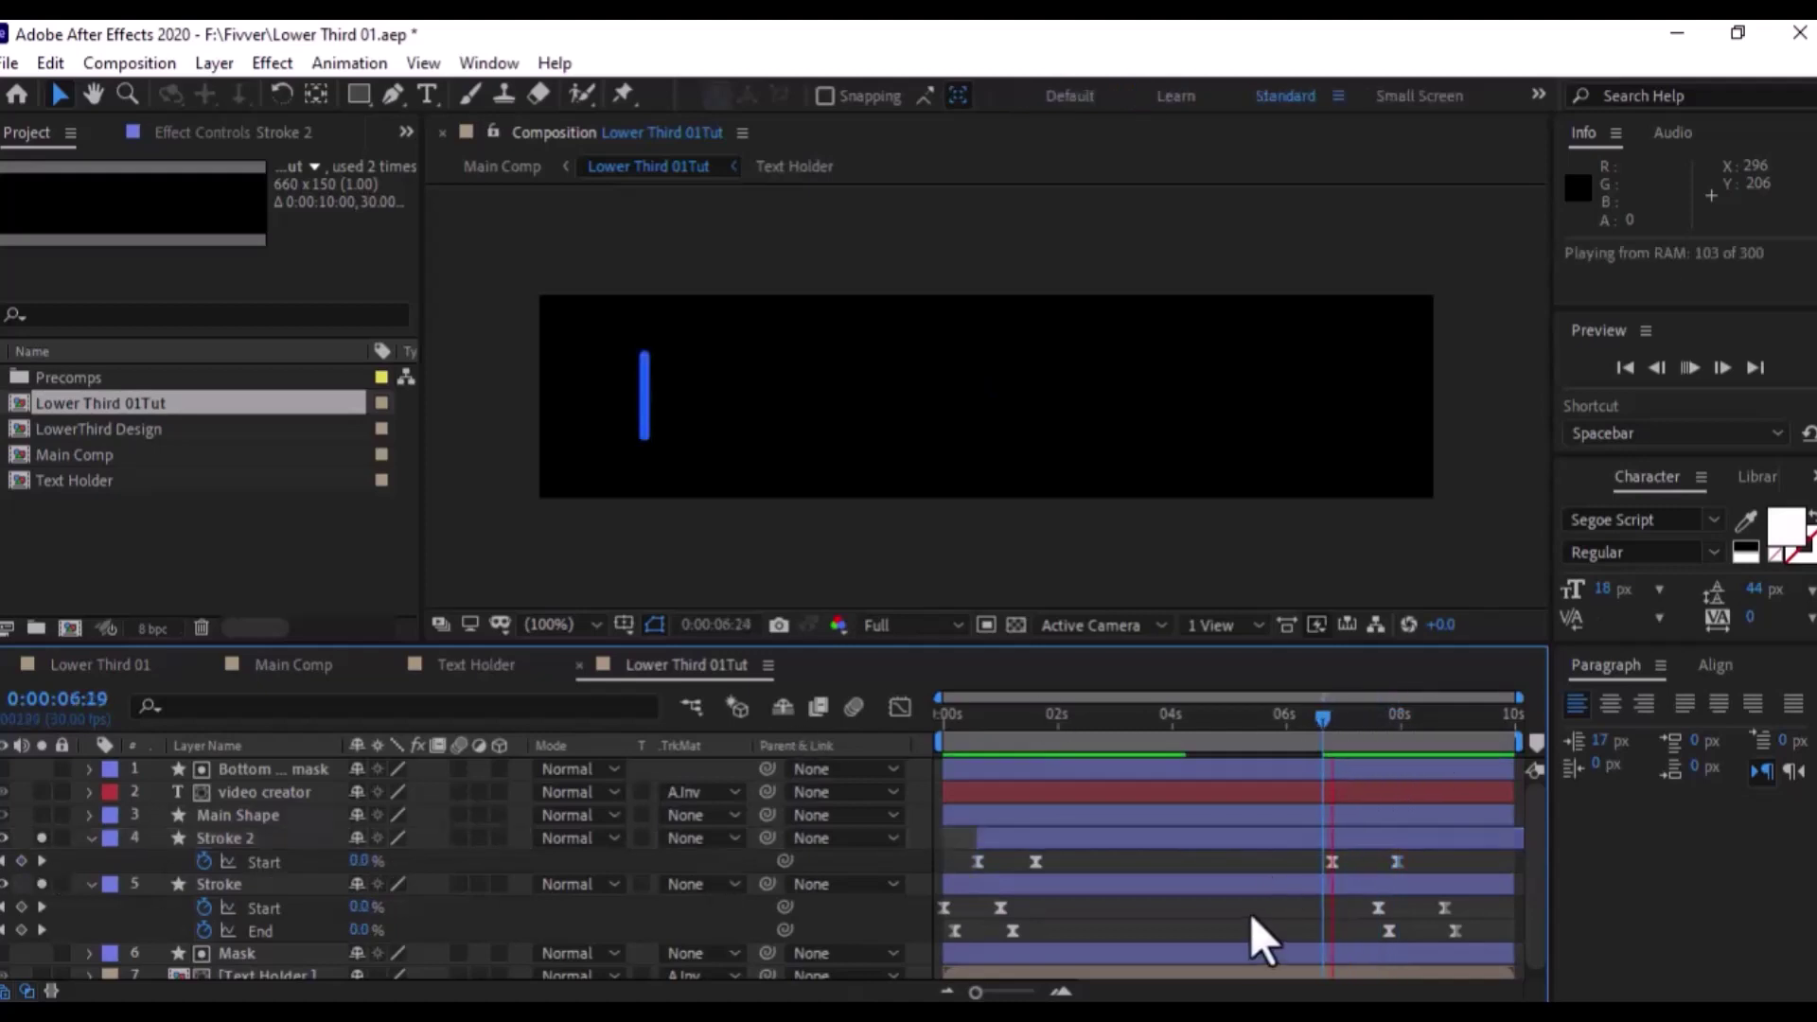
left_click(1332, 861)
left_click_drag(1397, 861, 1393, 866)
left_click_drag(1446, 930, 1414, 927)
key("space")
left_click(1365, 729)
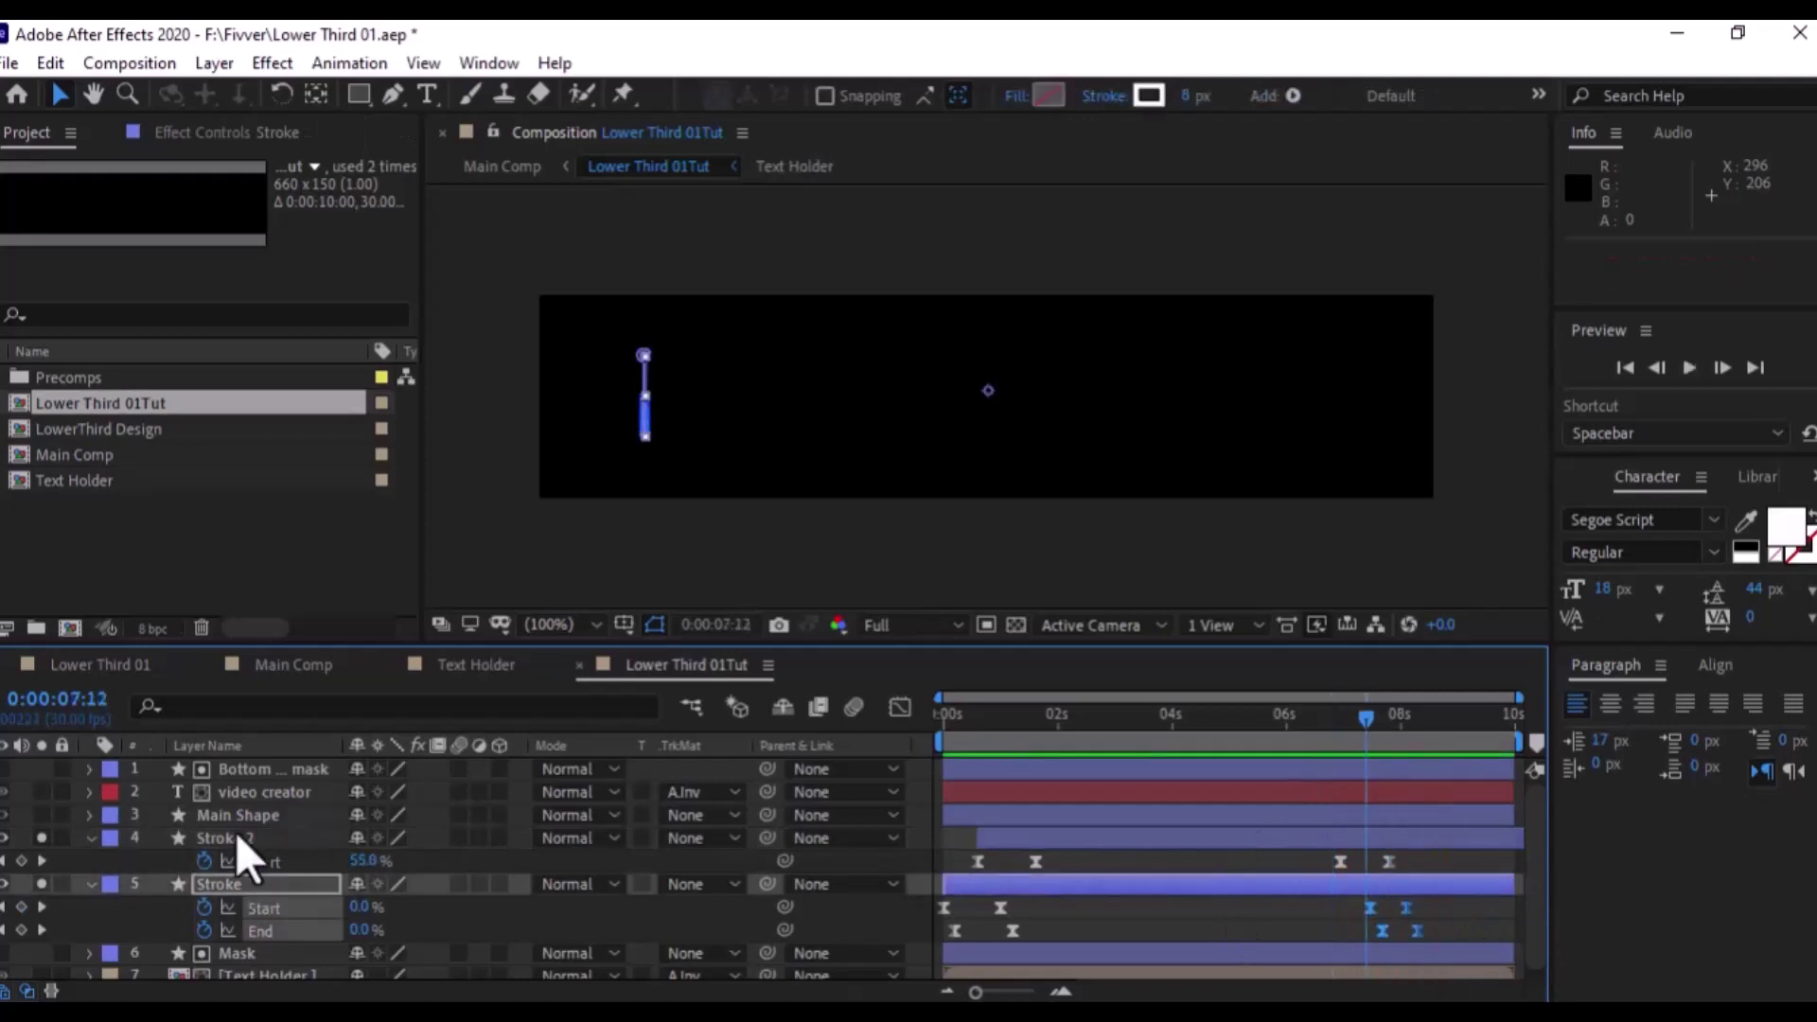
Copy Main Shape's Path and Position keyframes and paste them at the box outro start
left_click(1372, 729)
left_click(284, 815)
key("u")
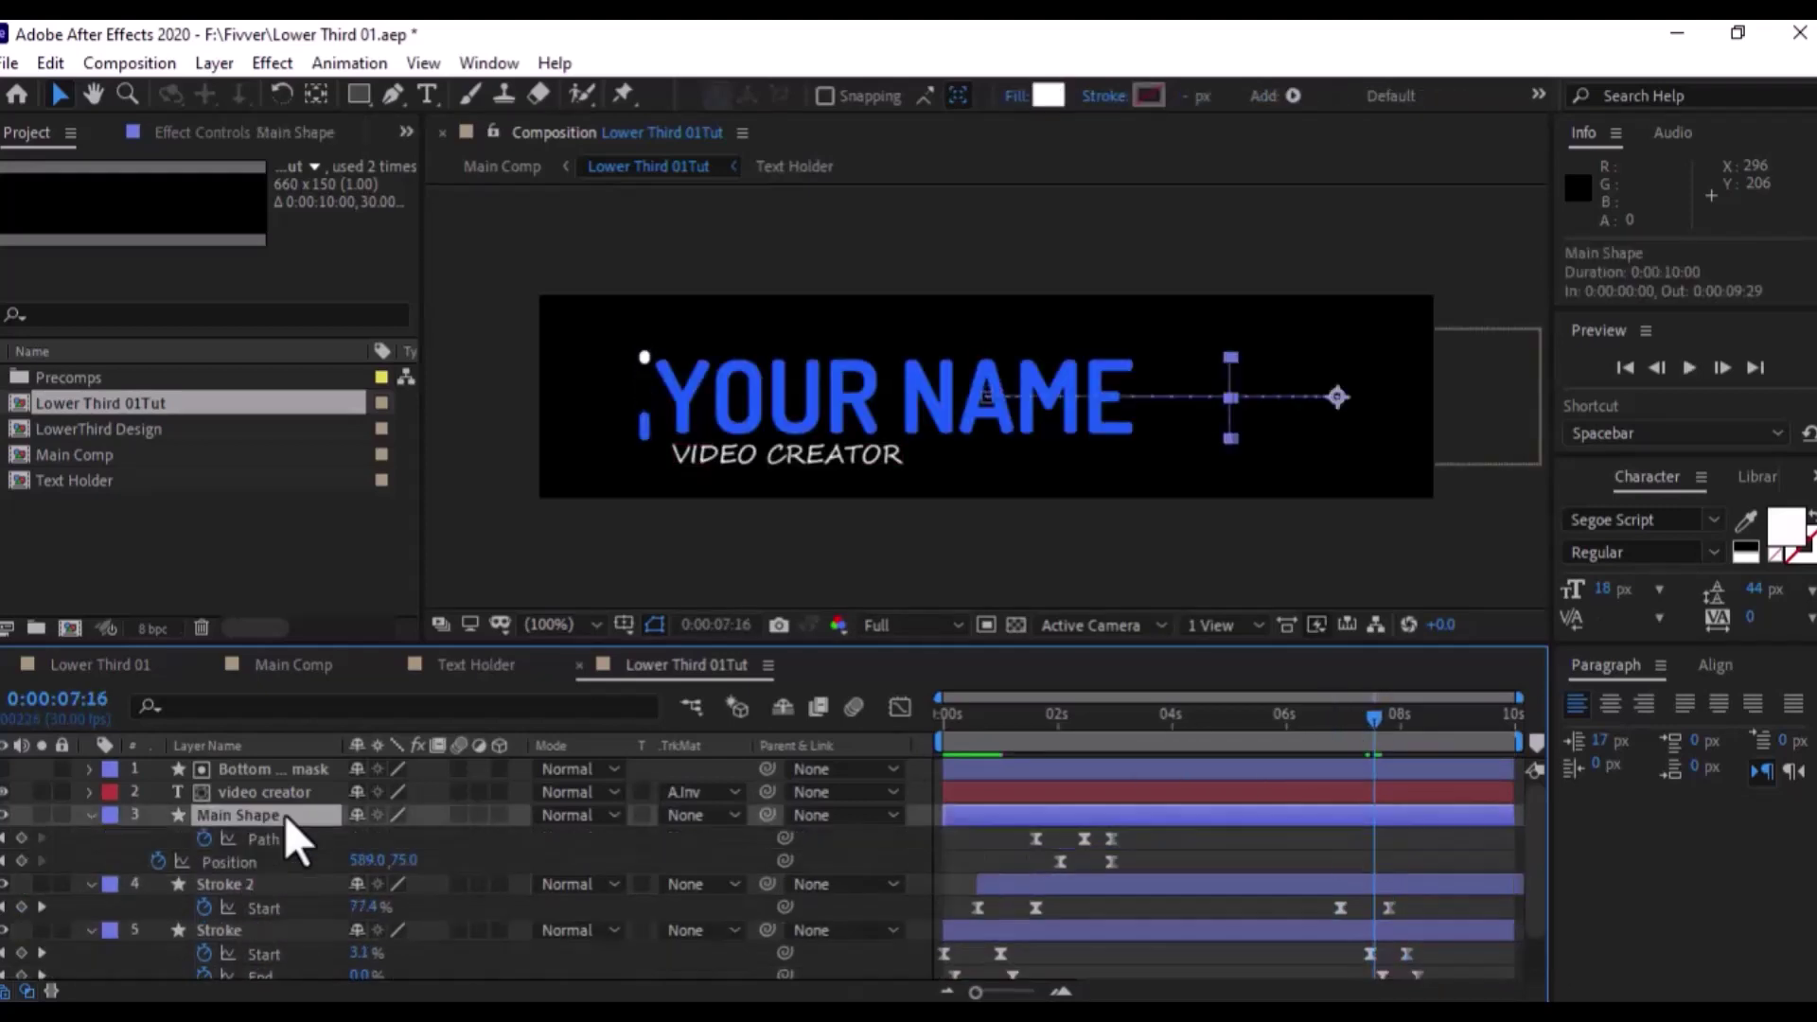
left_click_drag(1143, 831, 1098, 871)
key("ctrl+c")
key("ctrl+v")
Paste the full-width box Path keyframe at 8:07
left_click(1404, 723)
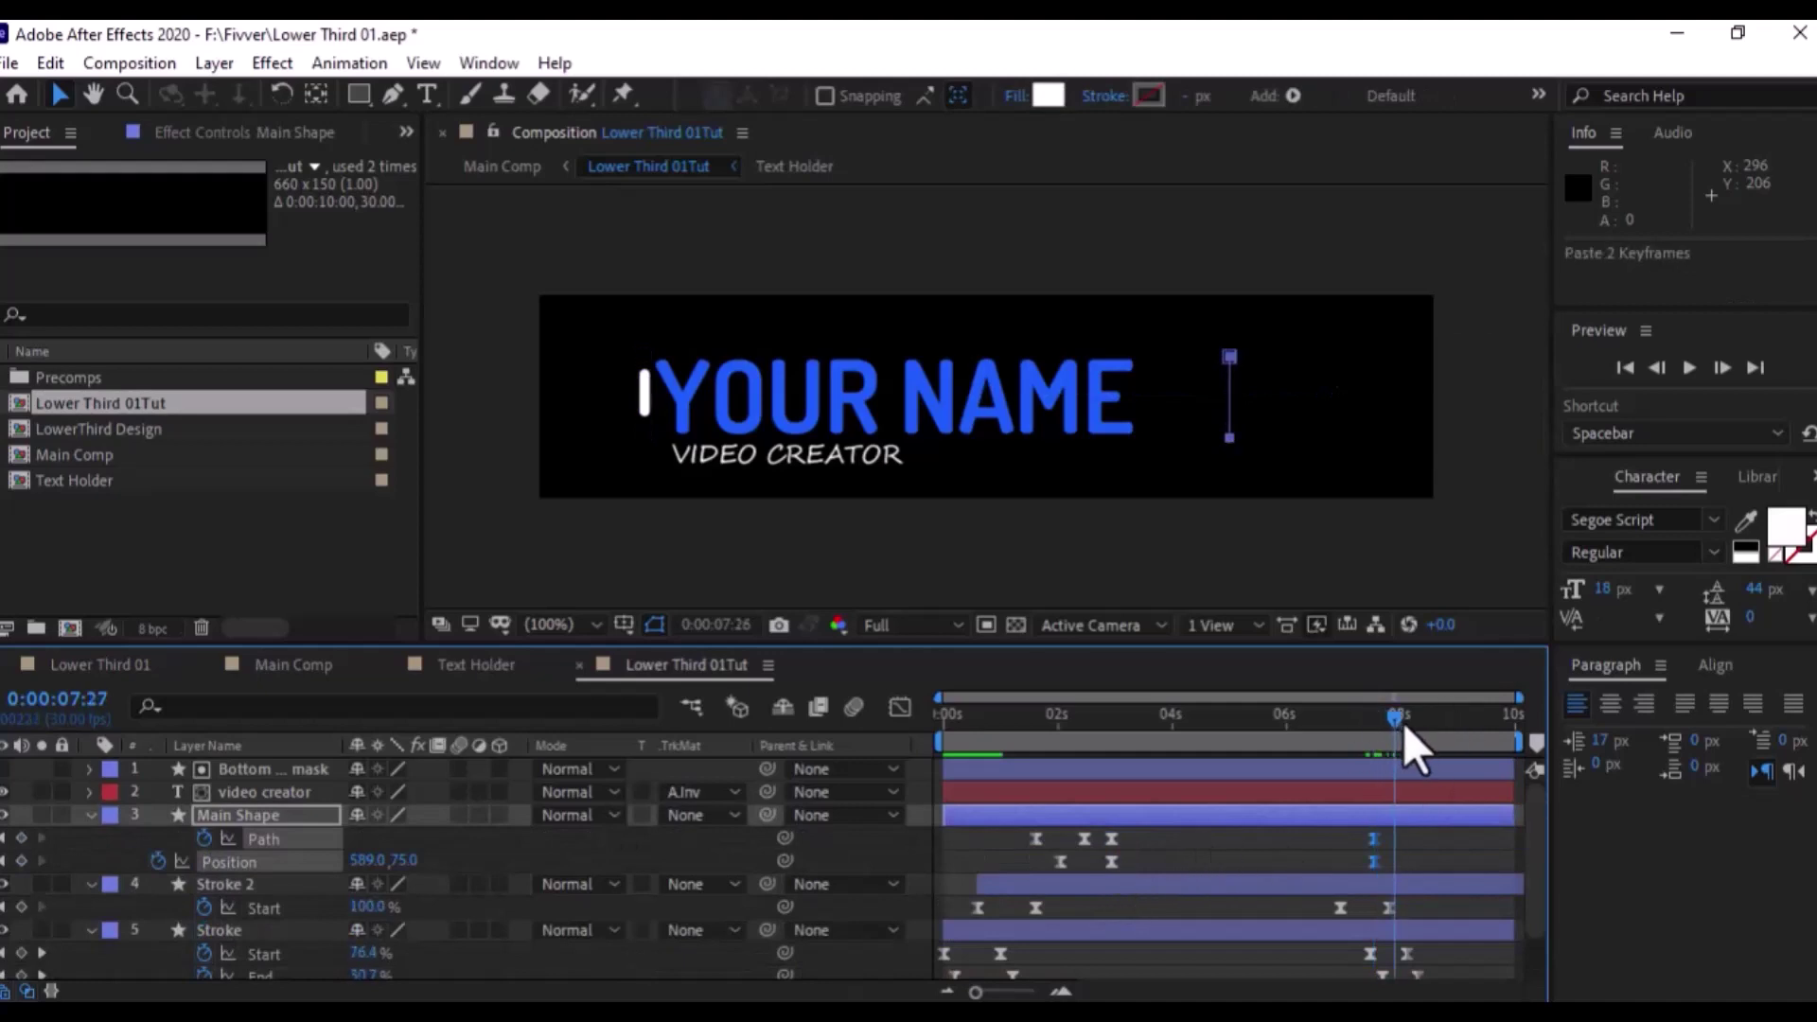
left_click(1413, 717)
left_click(1085, 838)
key("ctrl+c")
key("ctrl+v")
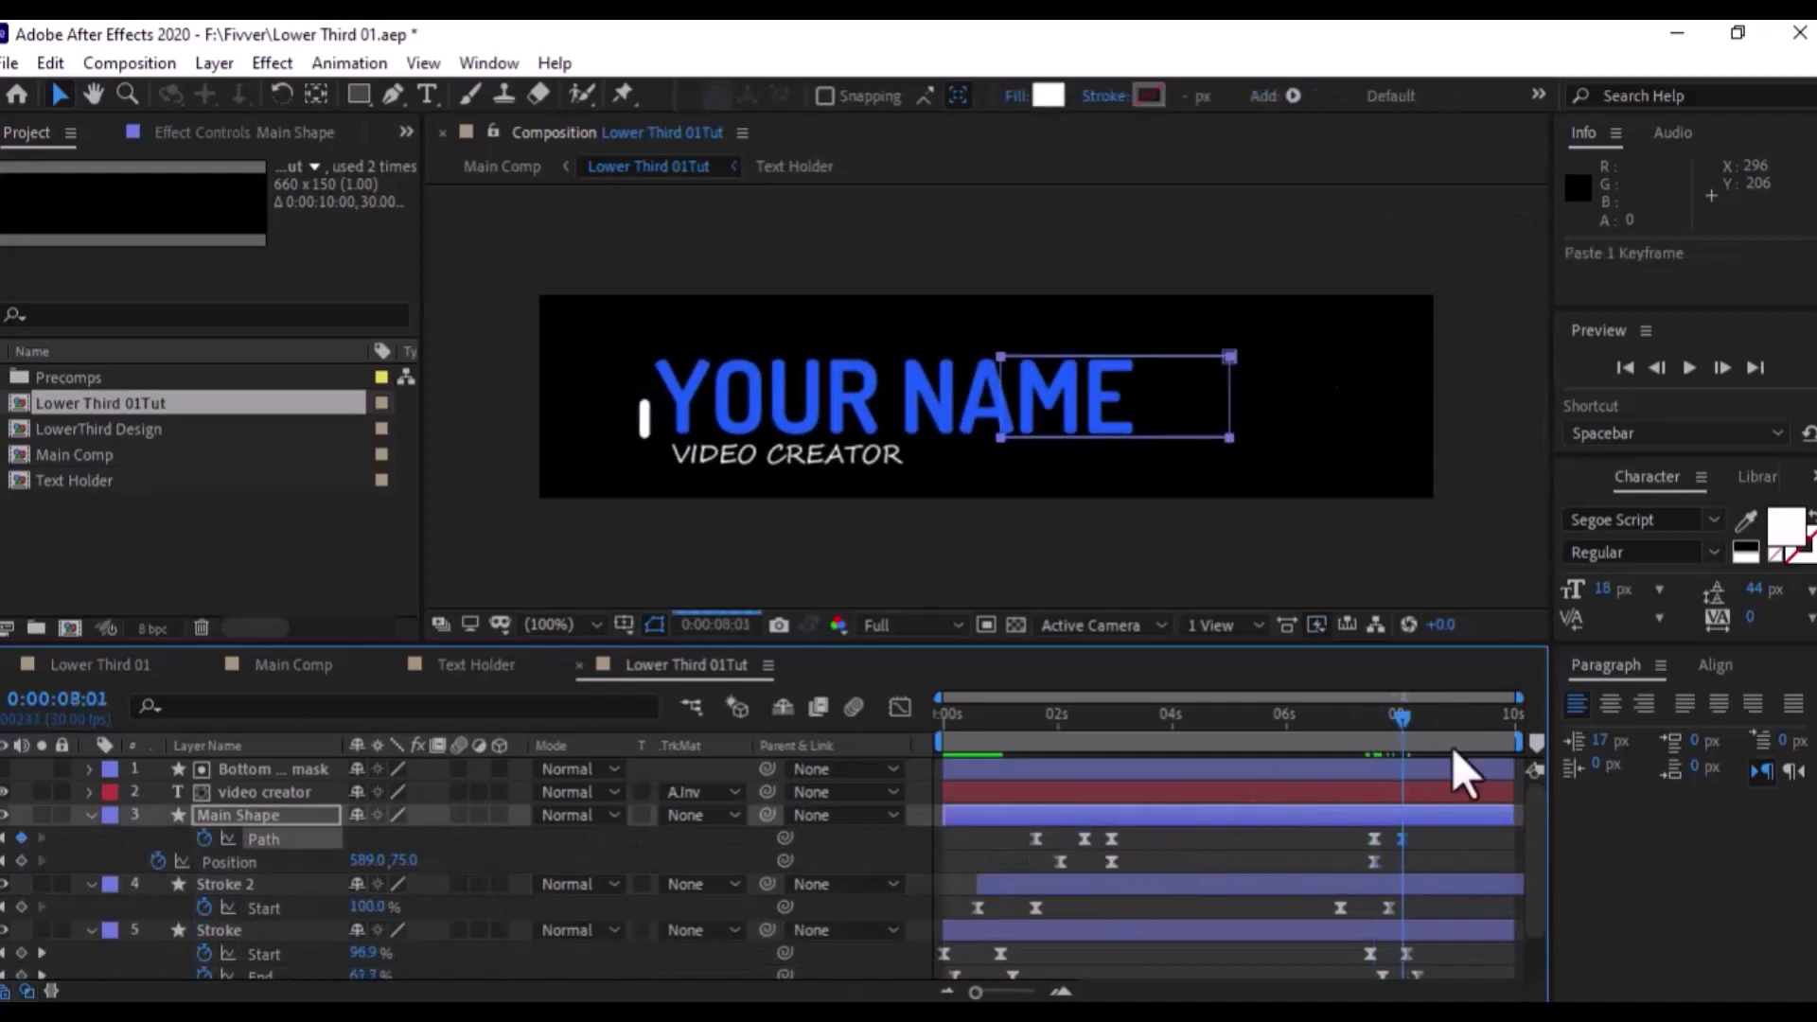
Paste the opening box keyframes just after 8:07, aligning the Position keyframe with 8:07
left_click_drag(1023, 834, 1061, 865)
key("ctrl+c")
left_click(1437, 725)
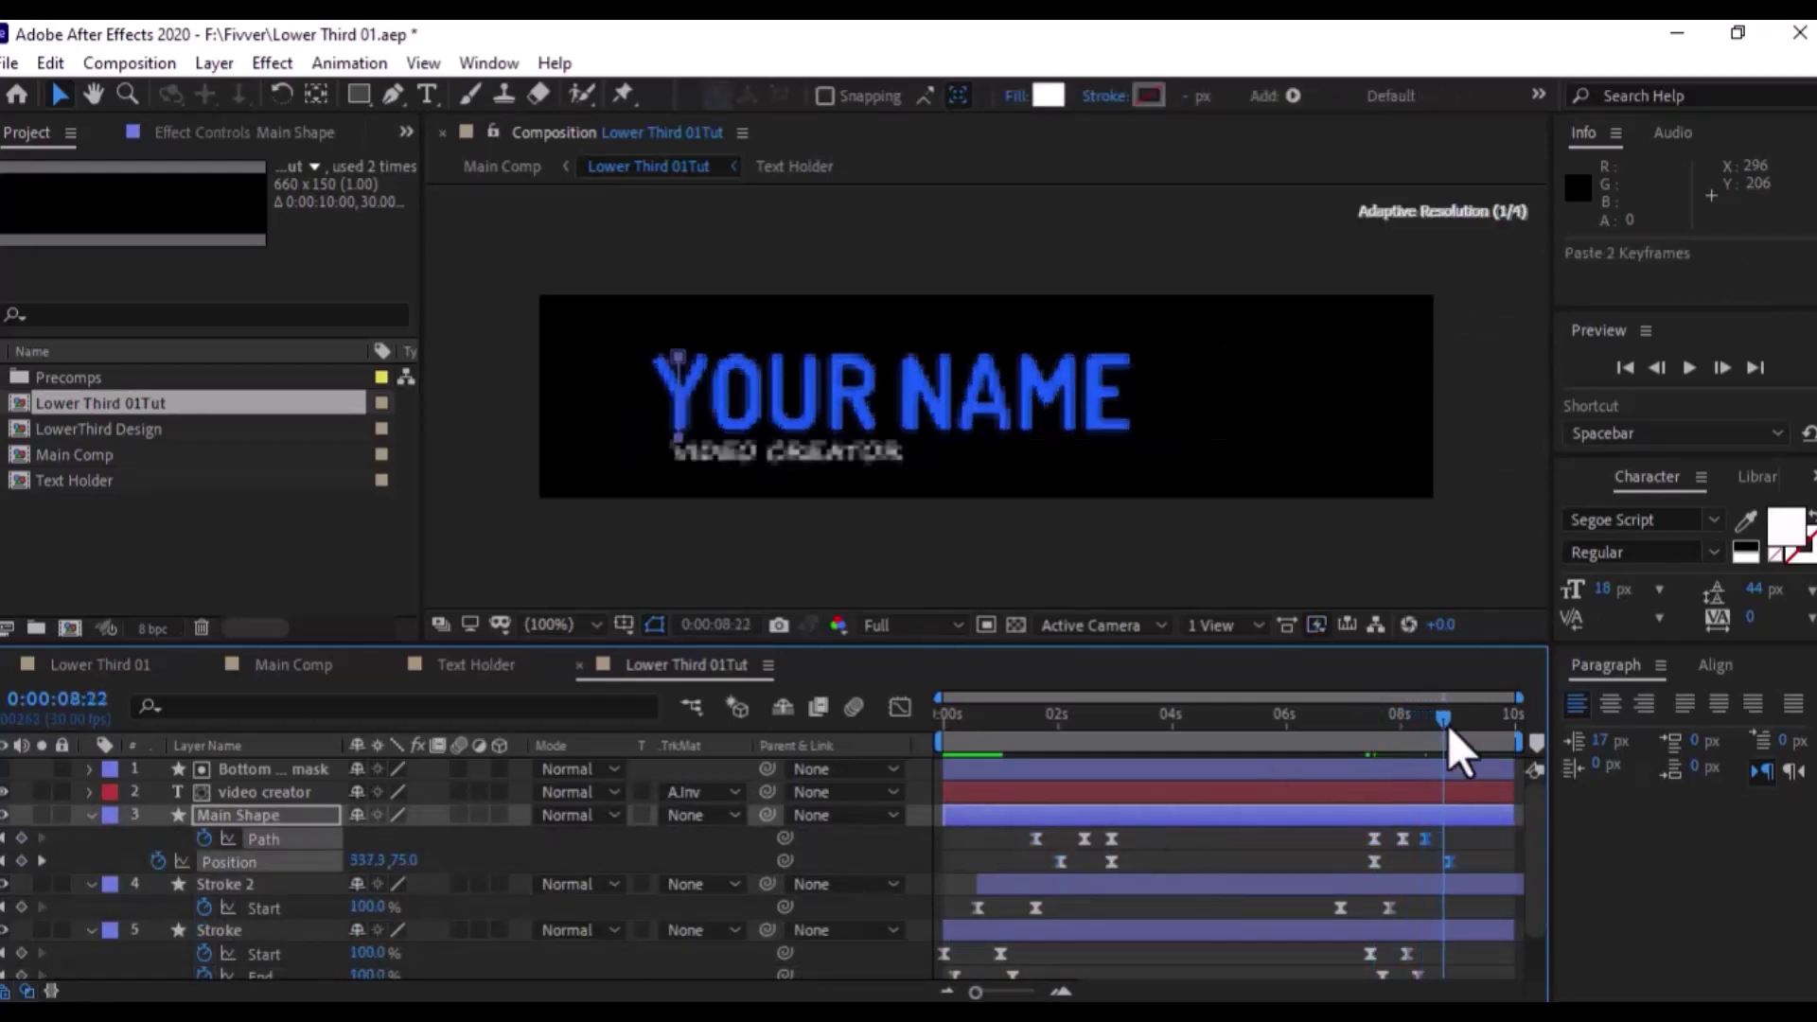
key("ctrl+v")
left_click(1415, 730)
left_click_drag(1454, 861, 1416, 861)
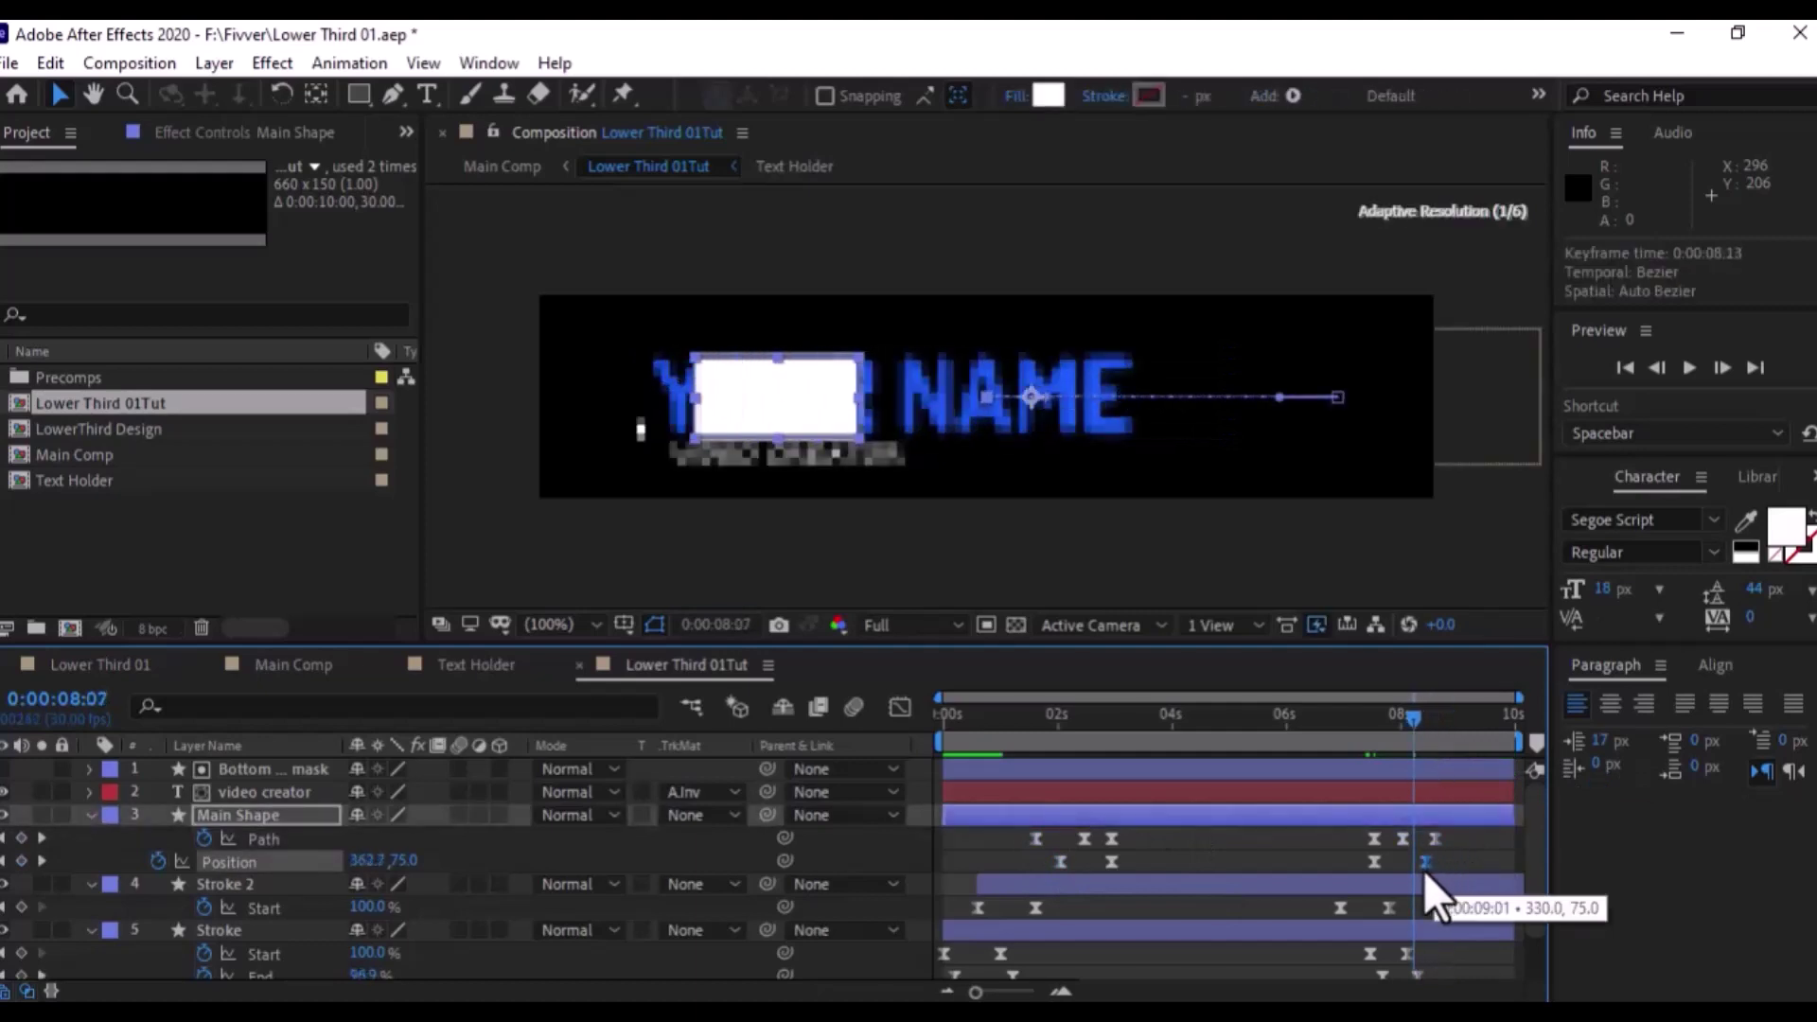
left_click_drag(1444, 721, 1393, 724)
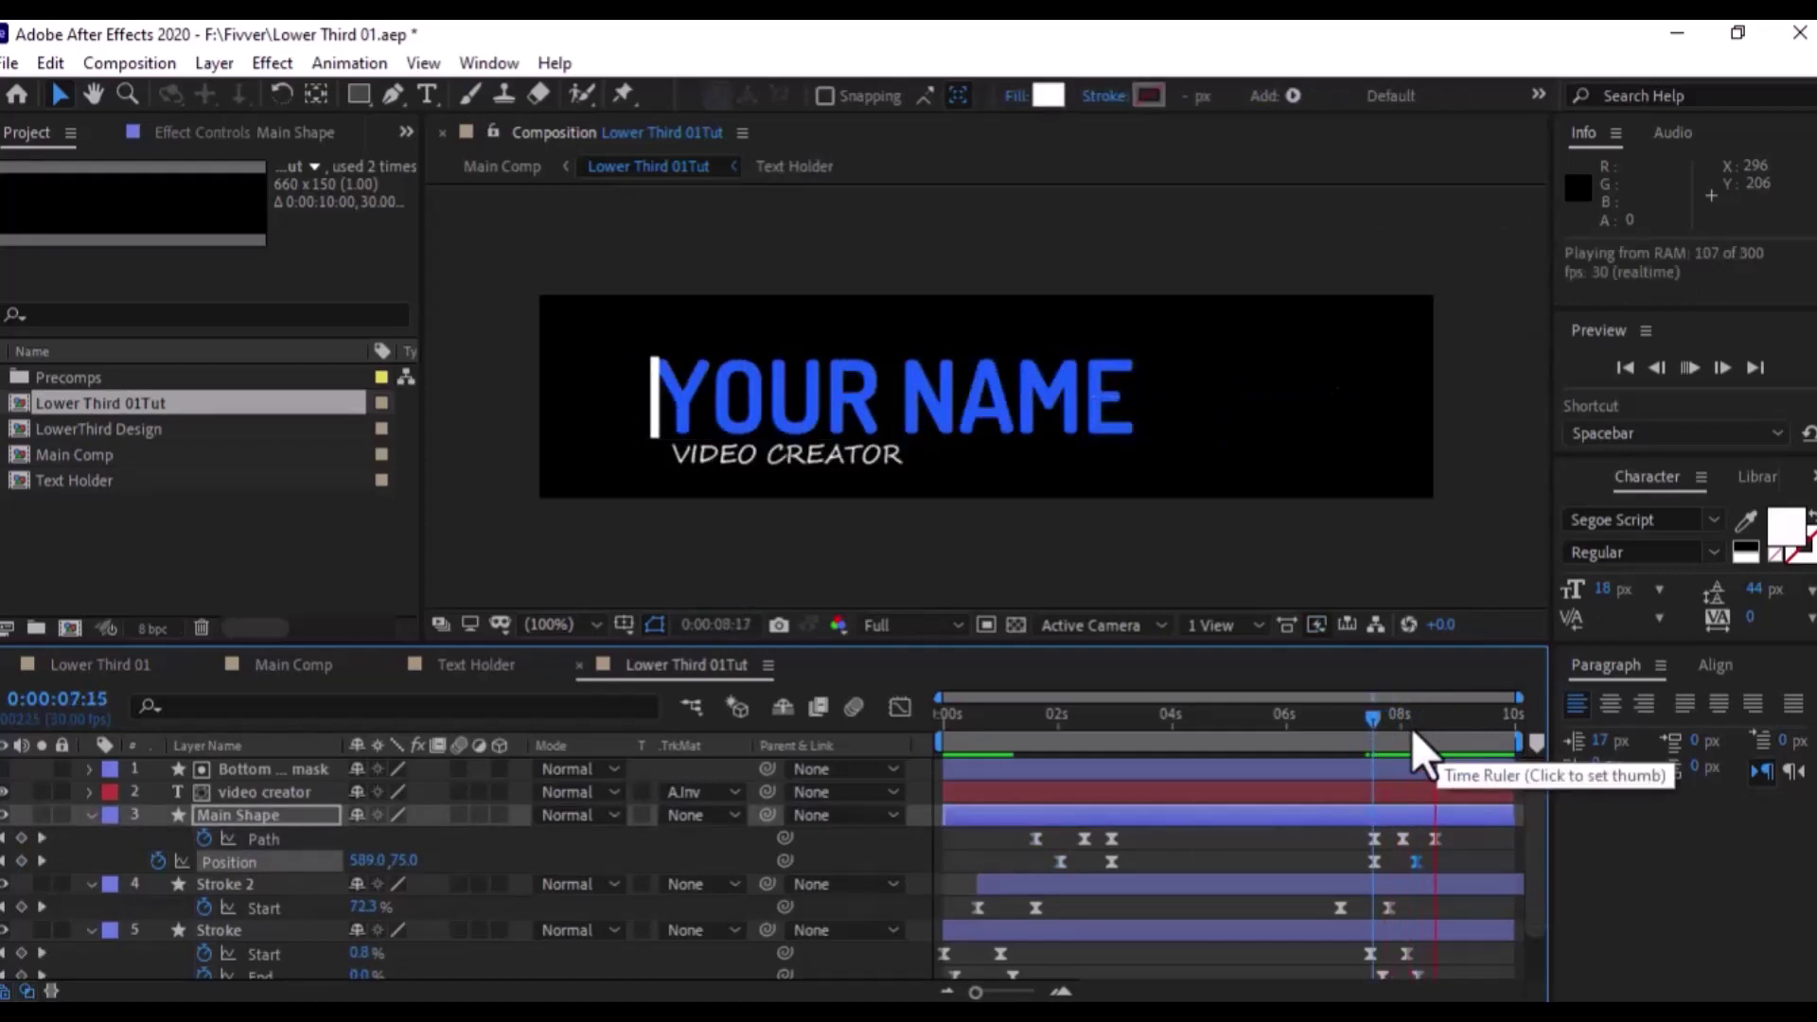
Copy the VIDEO CREATOR resting Position keyframe and paste it at 8:02
left_click(786, 464)
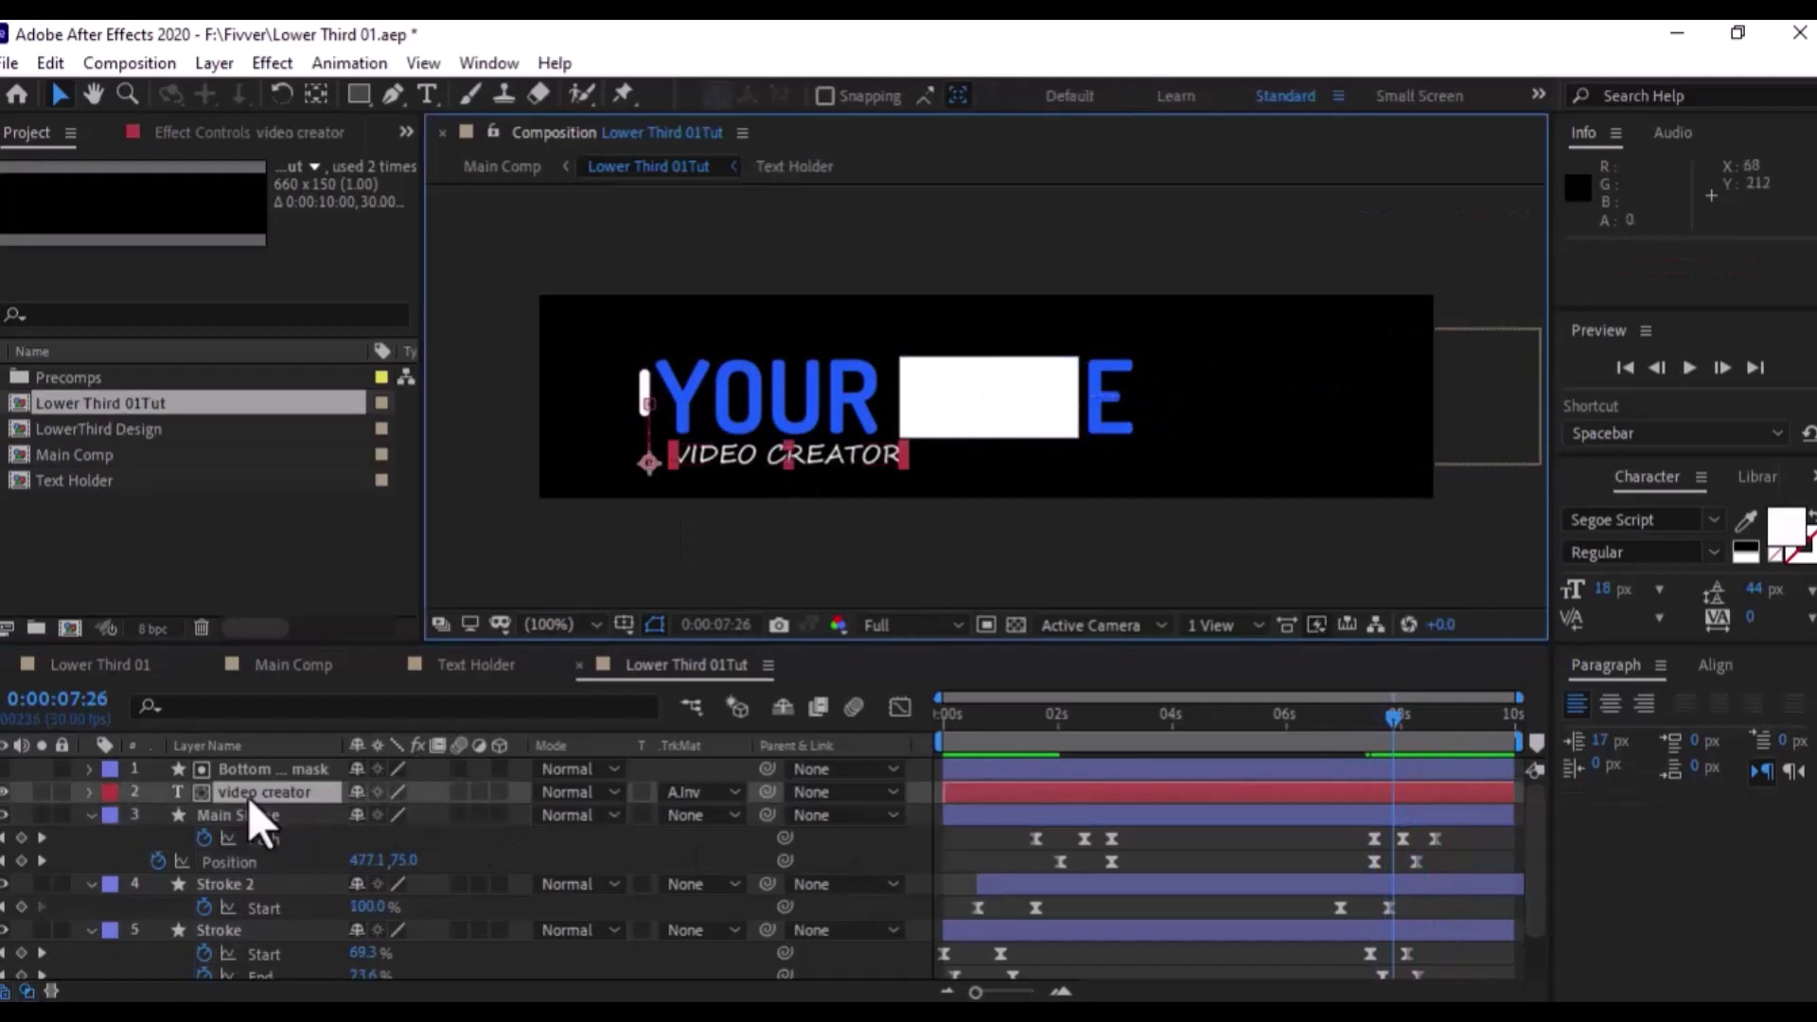
key("p")
left_click_drag(1391, 718, 1404, 721)
left_click(1119, 816)
key("ctrl+c")
key("ctrl+v")
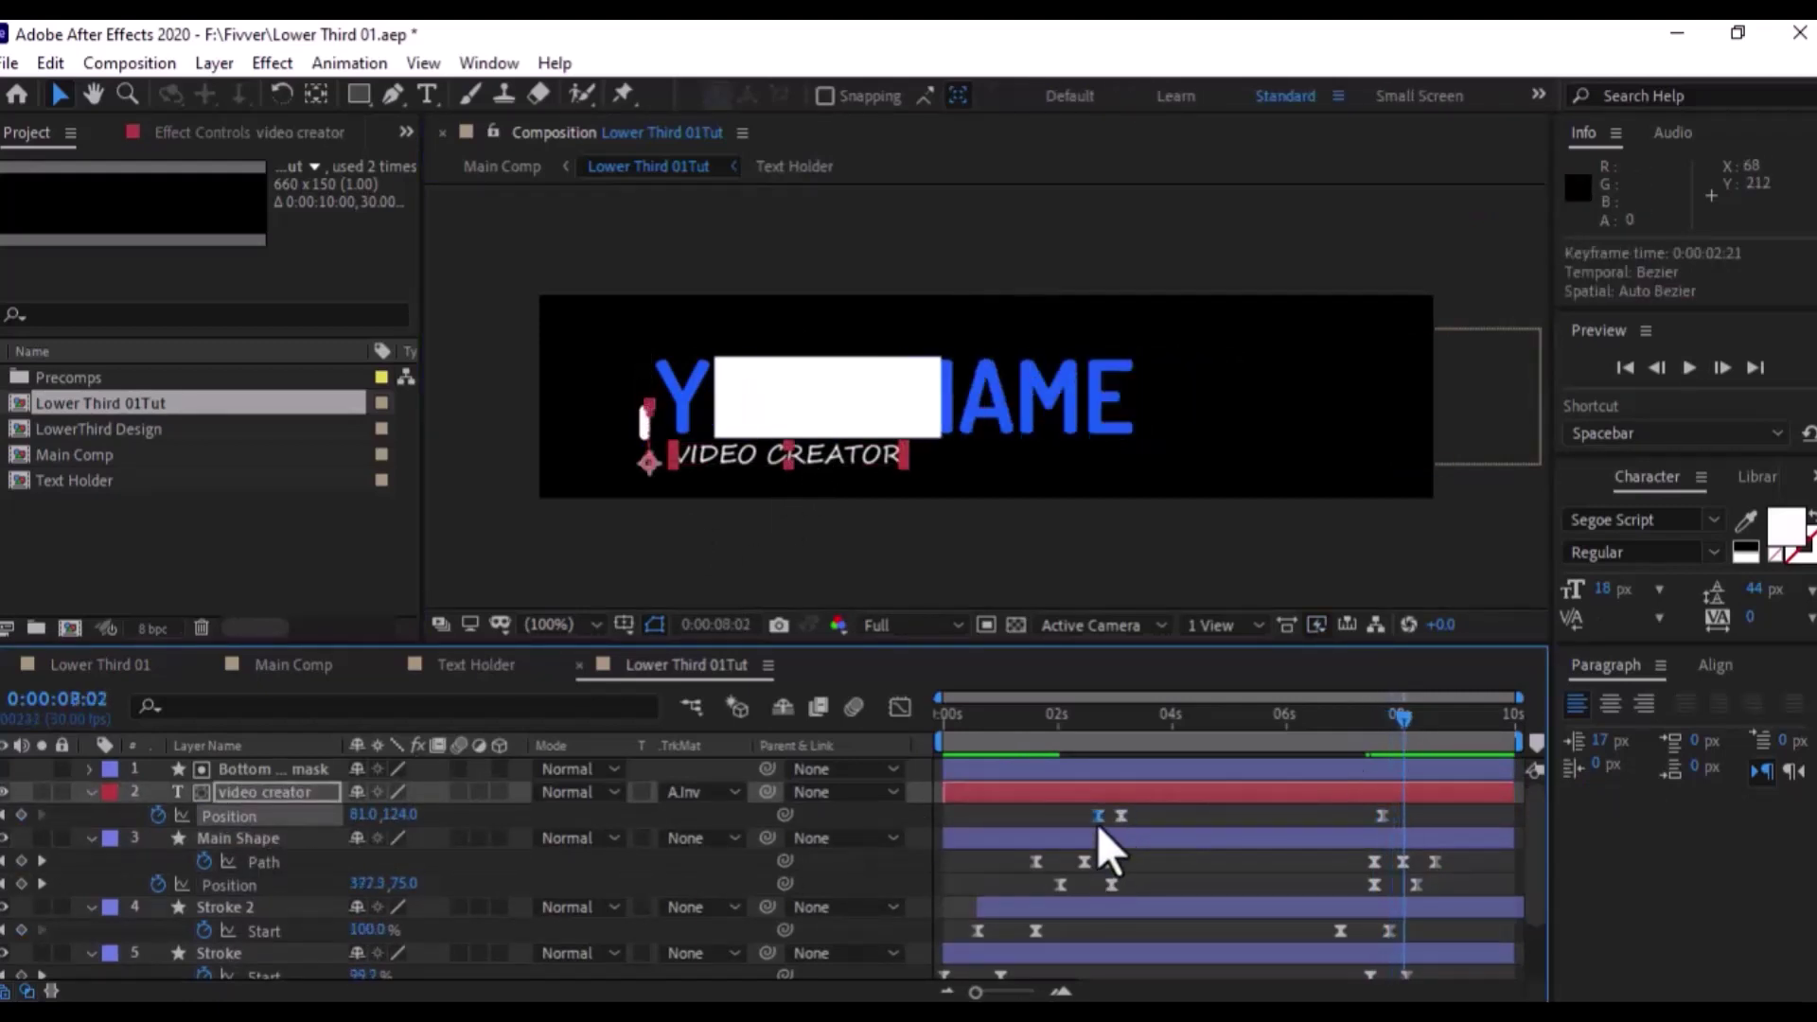
Add the subtitle's offscreen Position keyframe so it slides out, then preview the outro
left_click(1334, 742)
key("ctrl+c")
key("space")
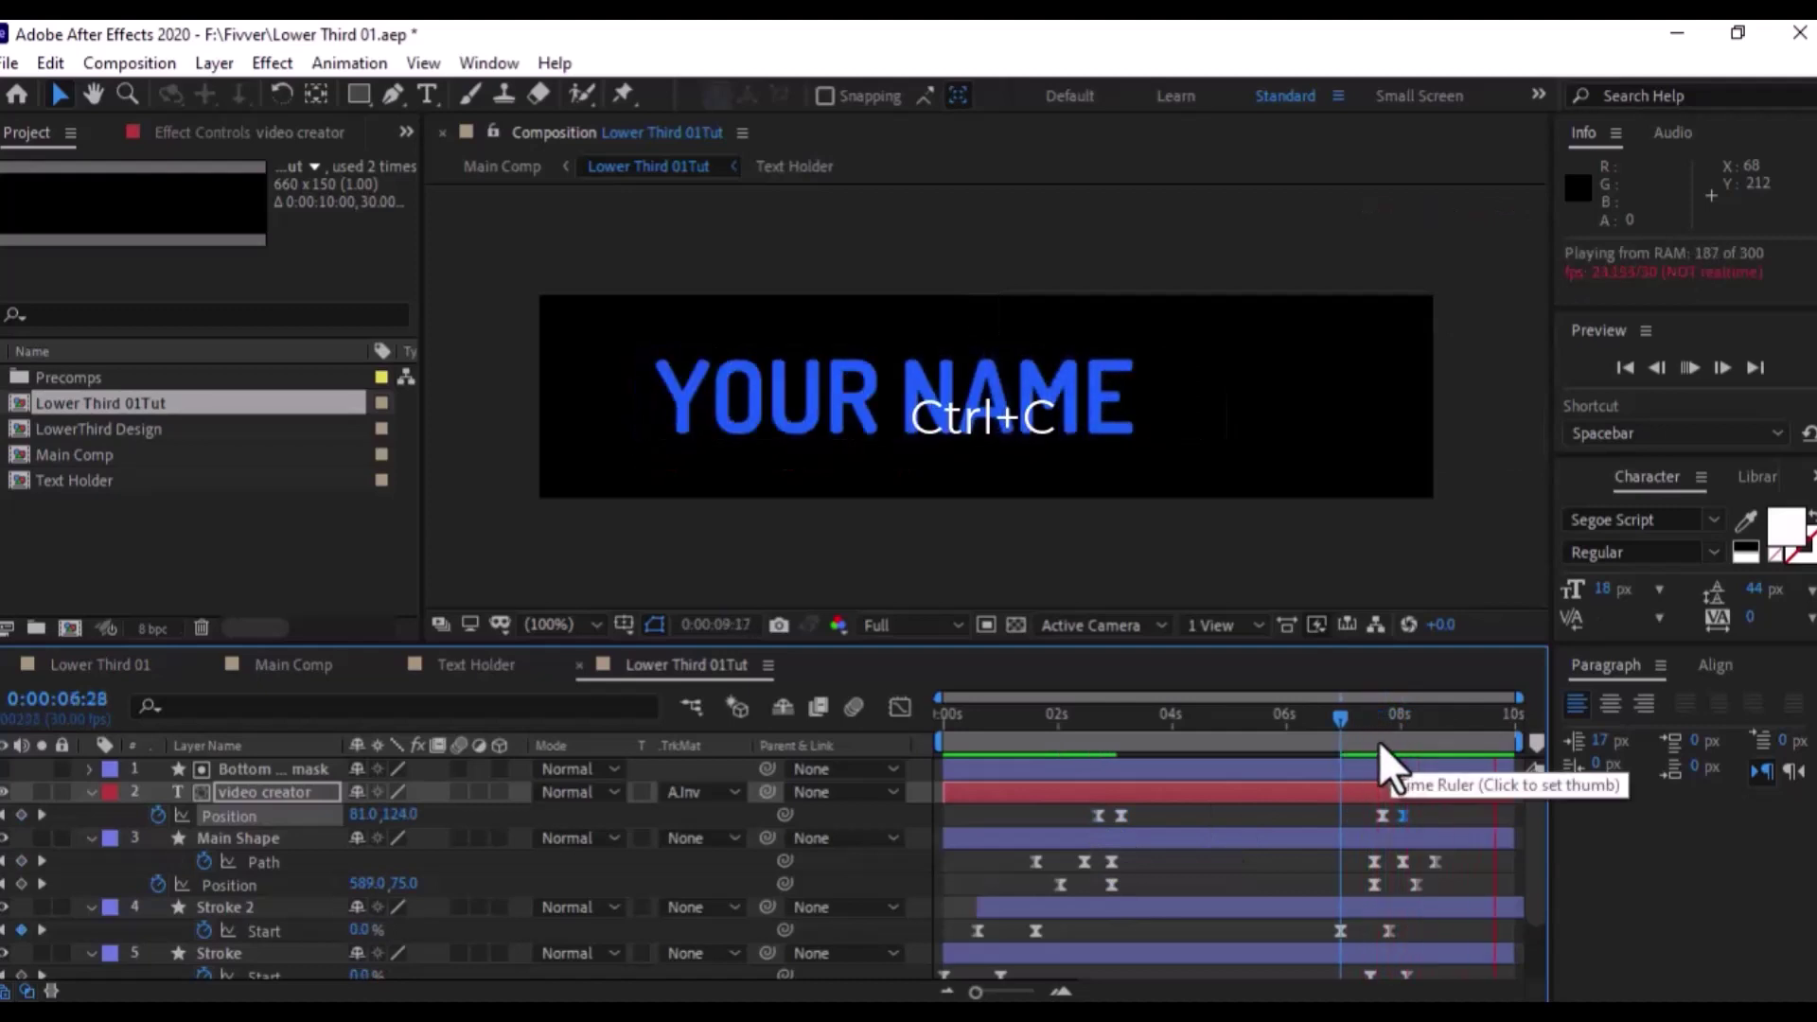
key("space")
left_click_drag(1397, 723, 1377, 725)
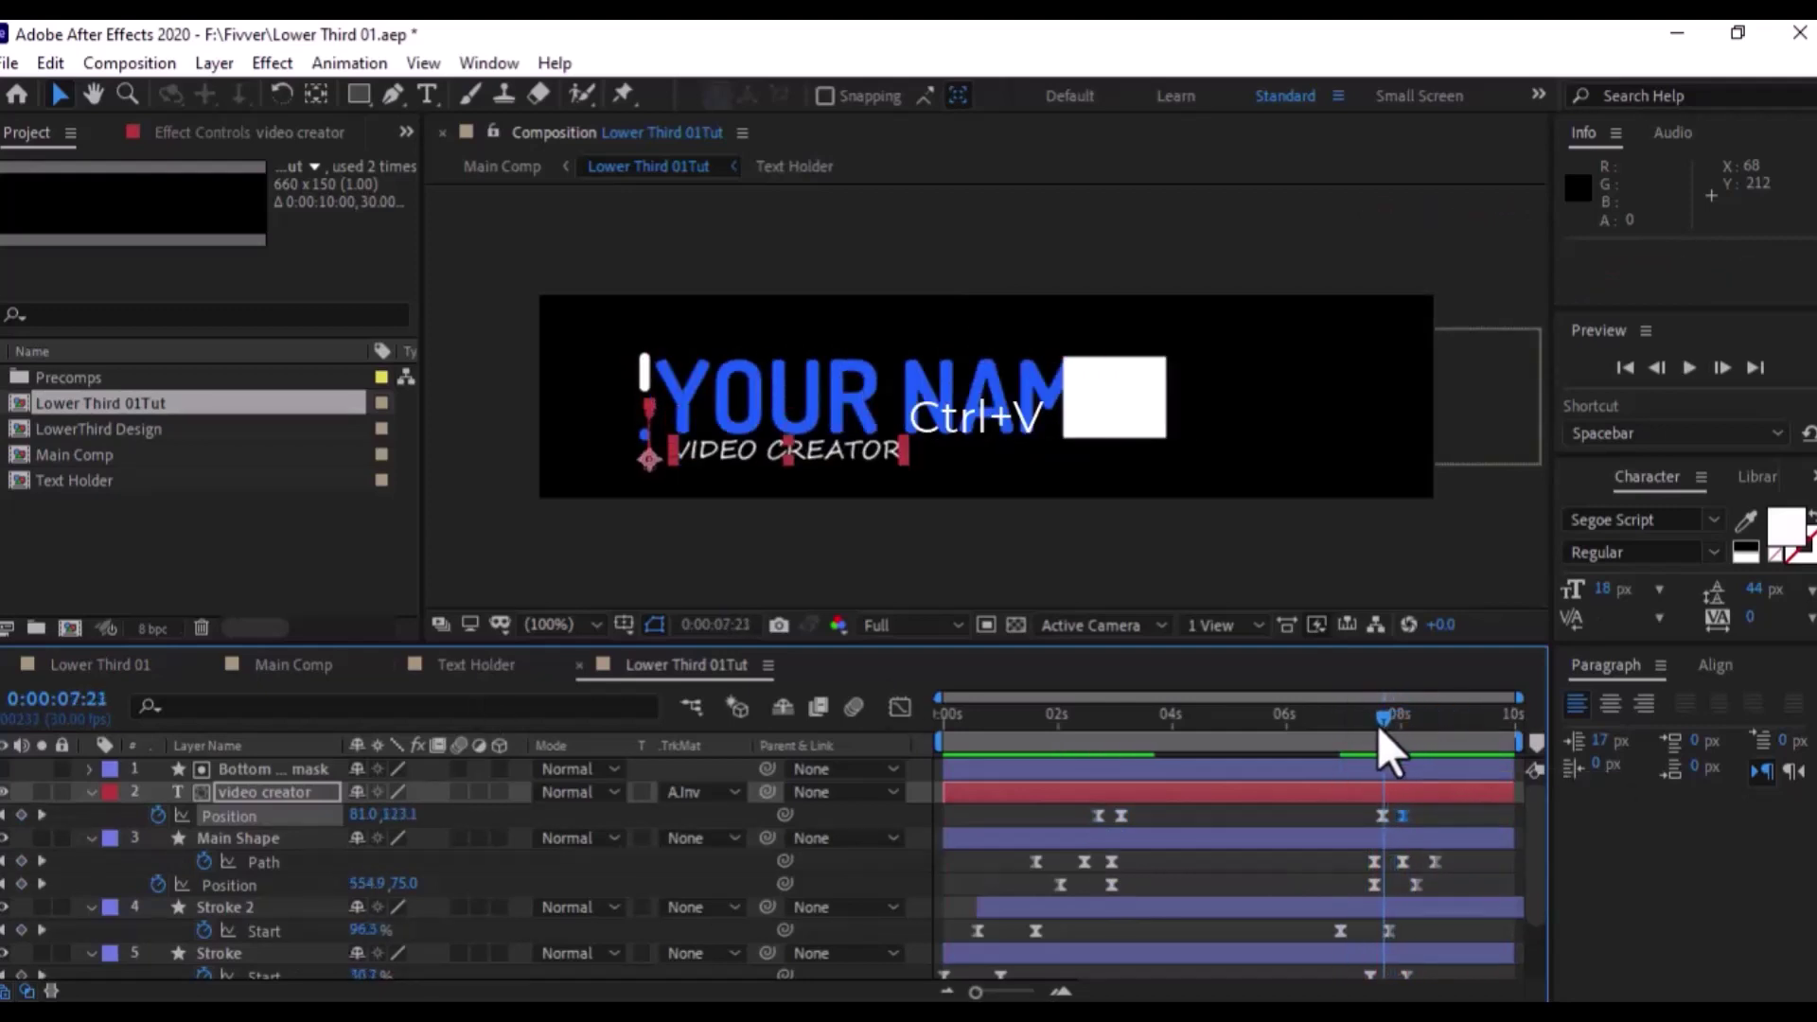
In Text Holder, paste Range Selector Start keyframes at 7:17 and 9:02 to reverse the YOUR NAME reveal
left_click(476, 664)
left_click(265, 769)
key("ctrl+v")
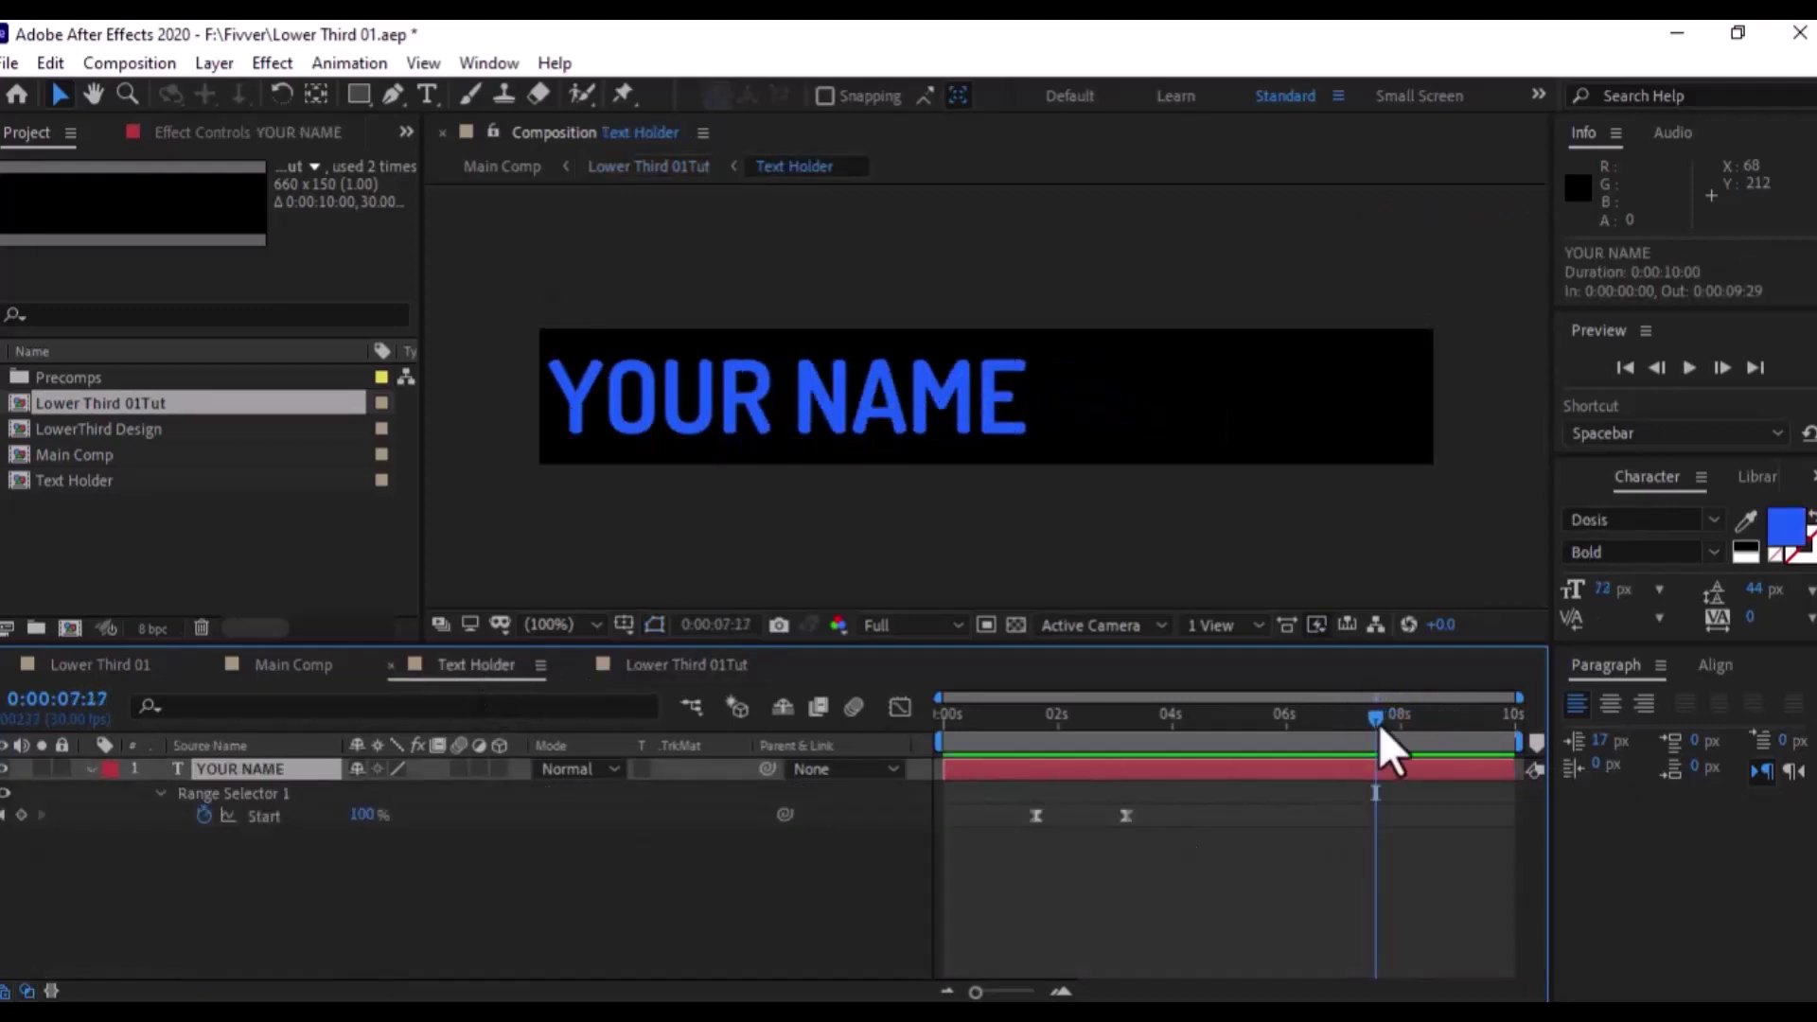
left_click_drag(1438, 730, 1463, 721)
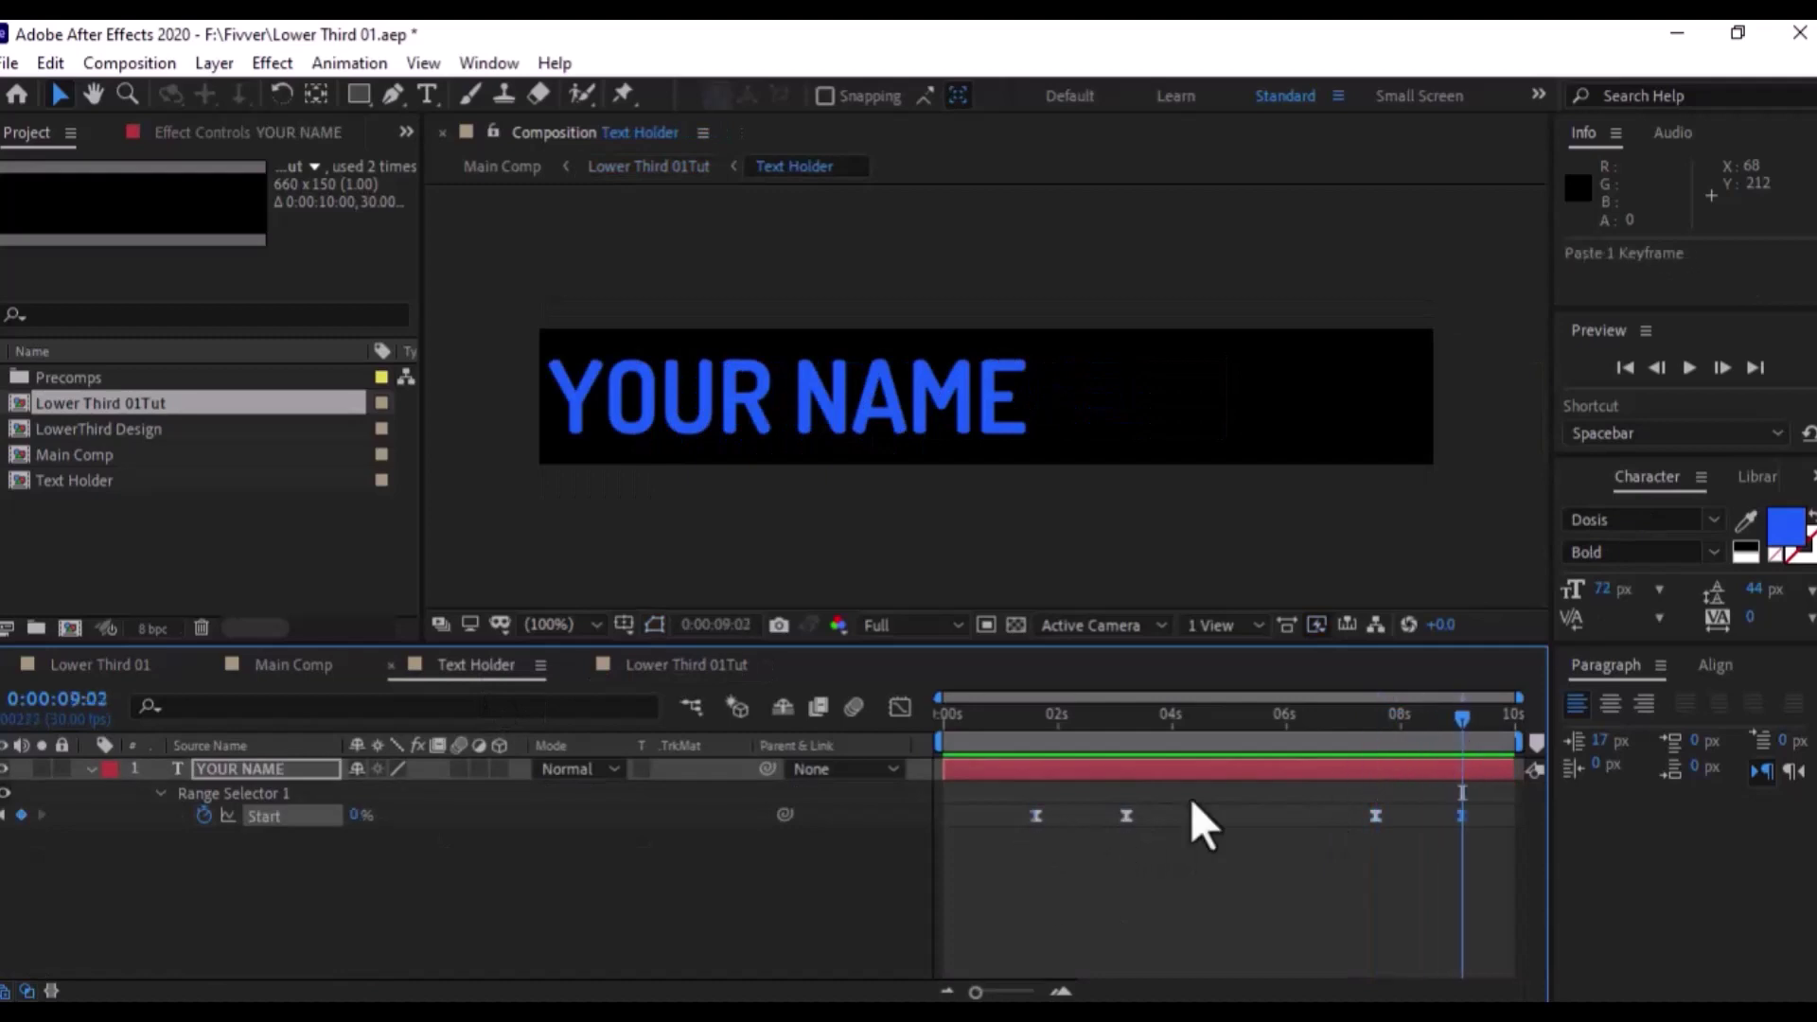
left_click(686, 664)
Paste the Mask's open Path keyframe at 7:17 and the closed Path keyframe at 8:18
scroll(317, 936, "down", 2)
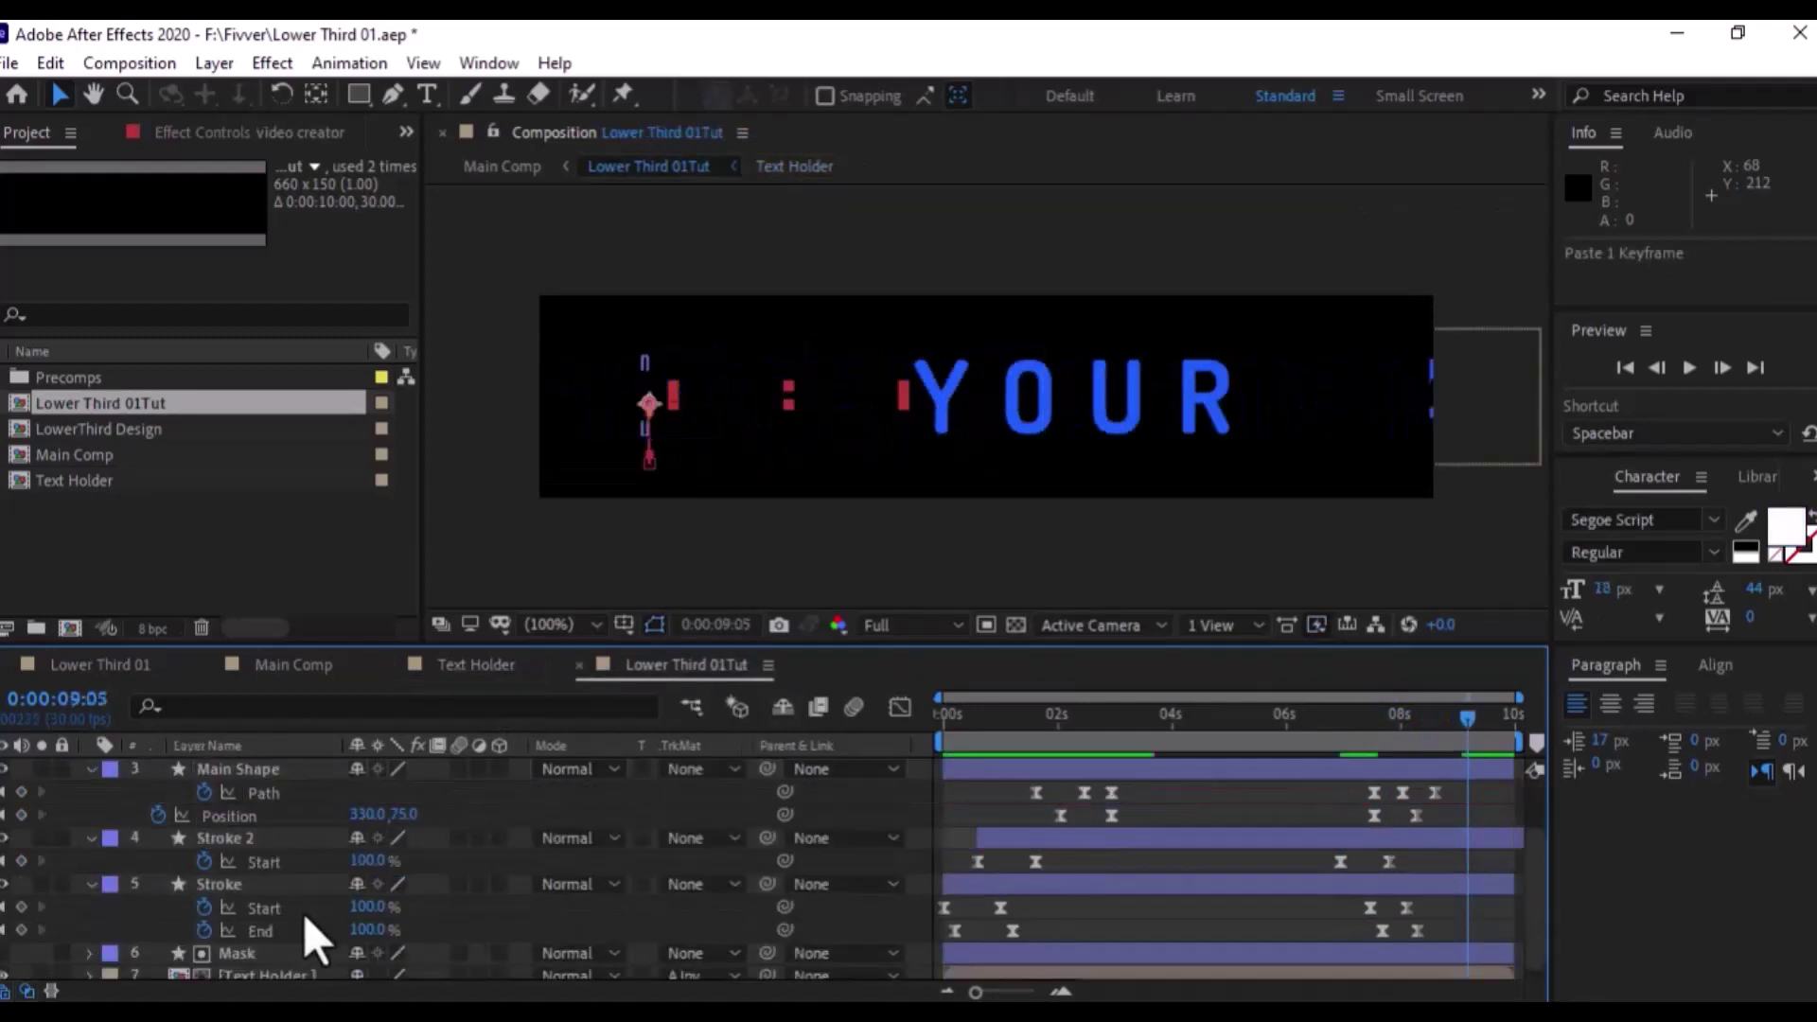
left_click(288, 953)
key("u")
left_click_drag(1467, 719, 1375, 724)
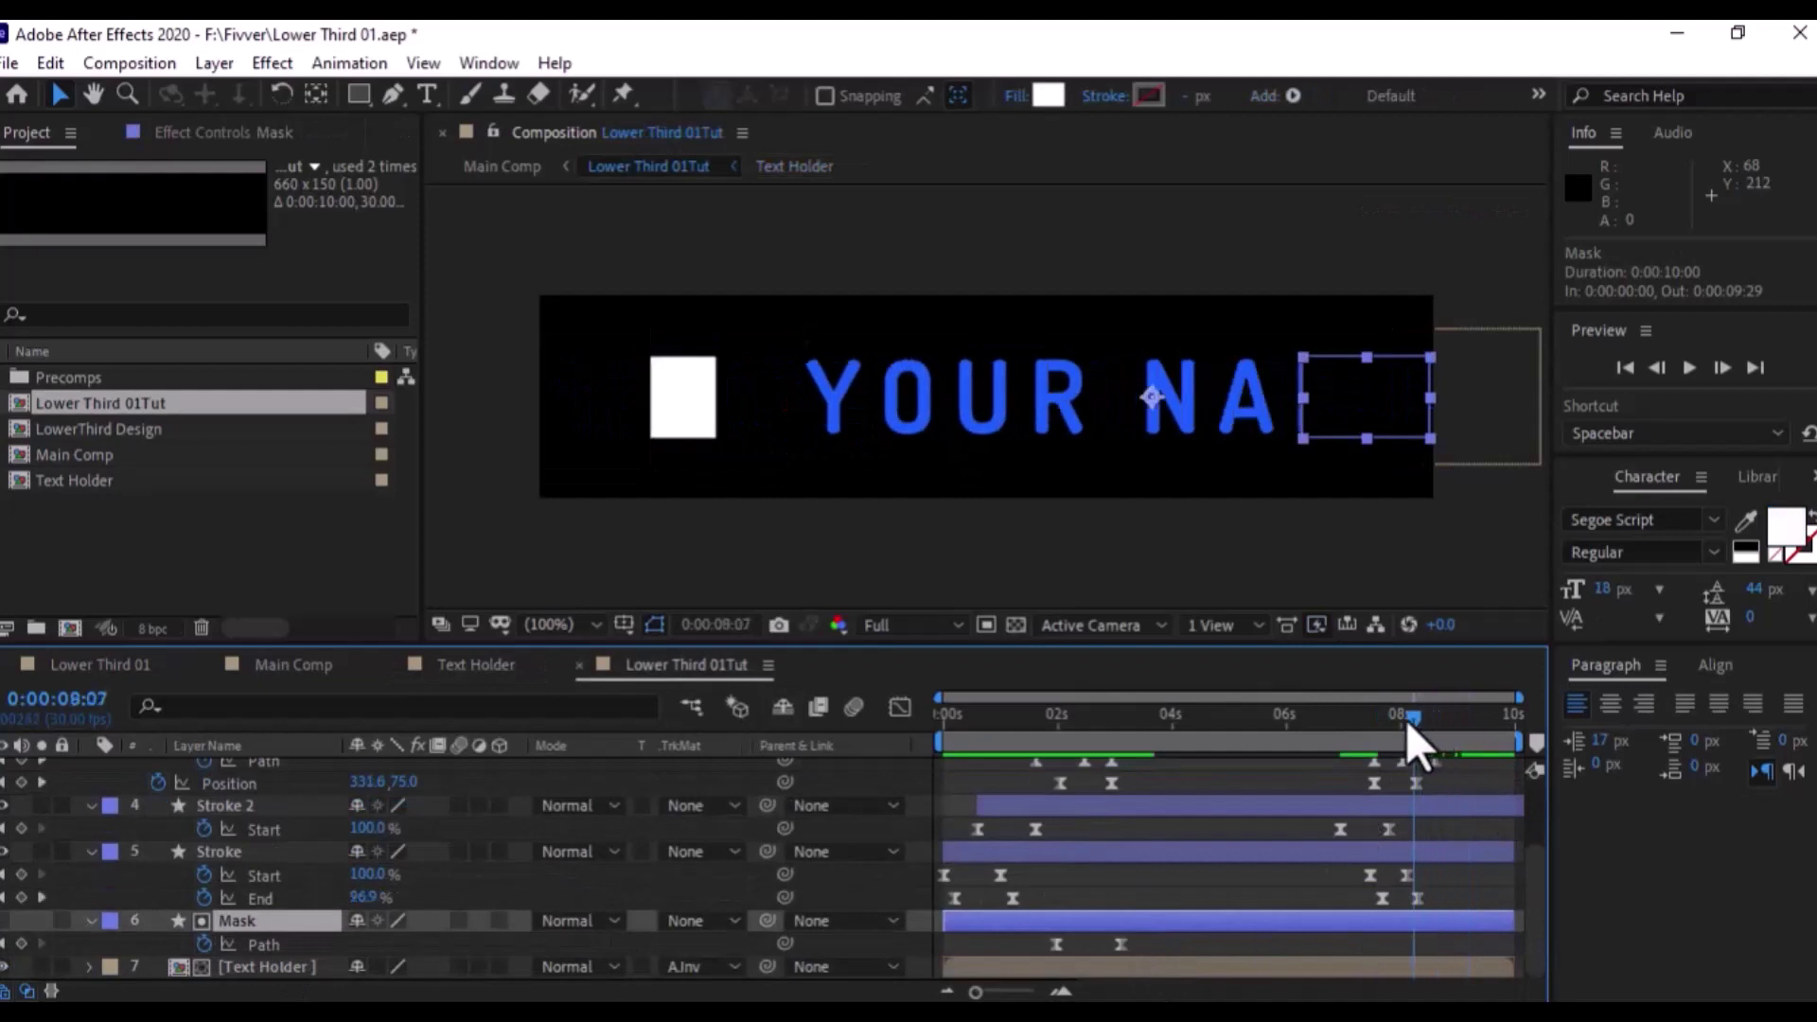
key("ctrl+c")
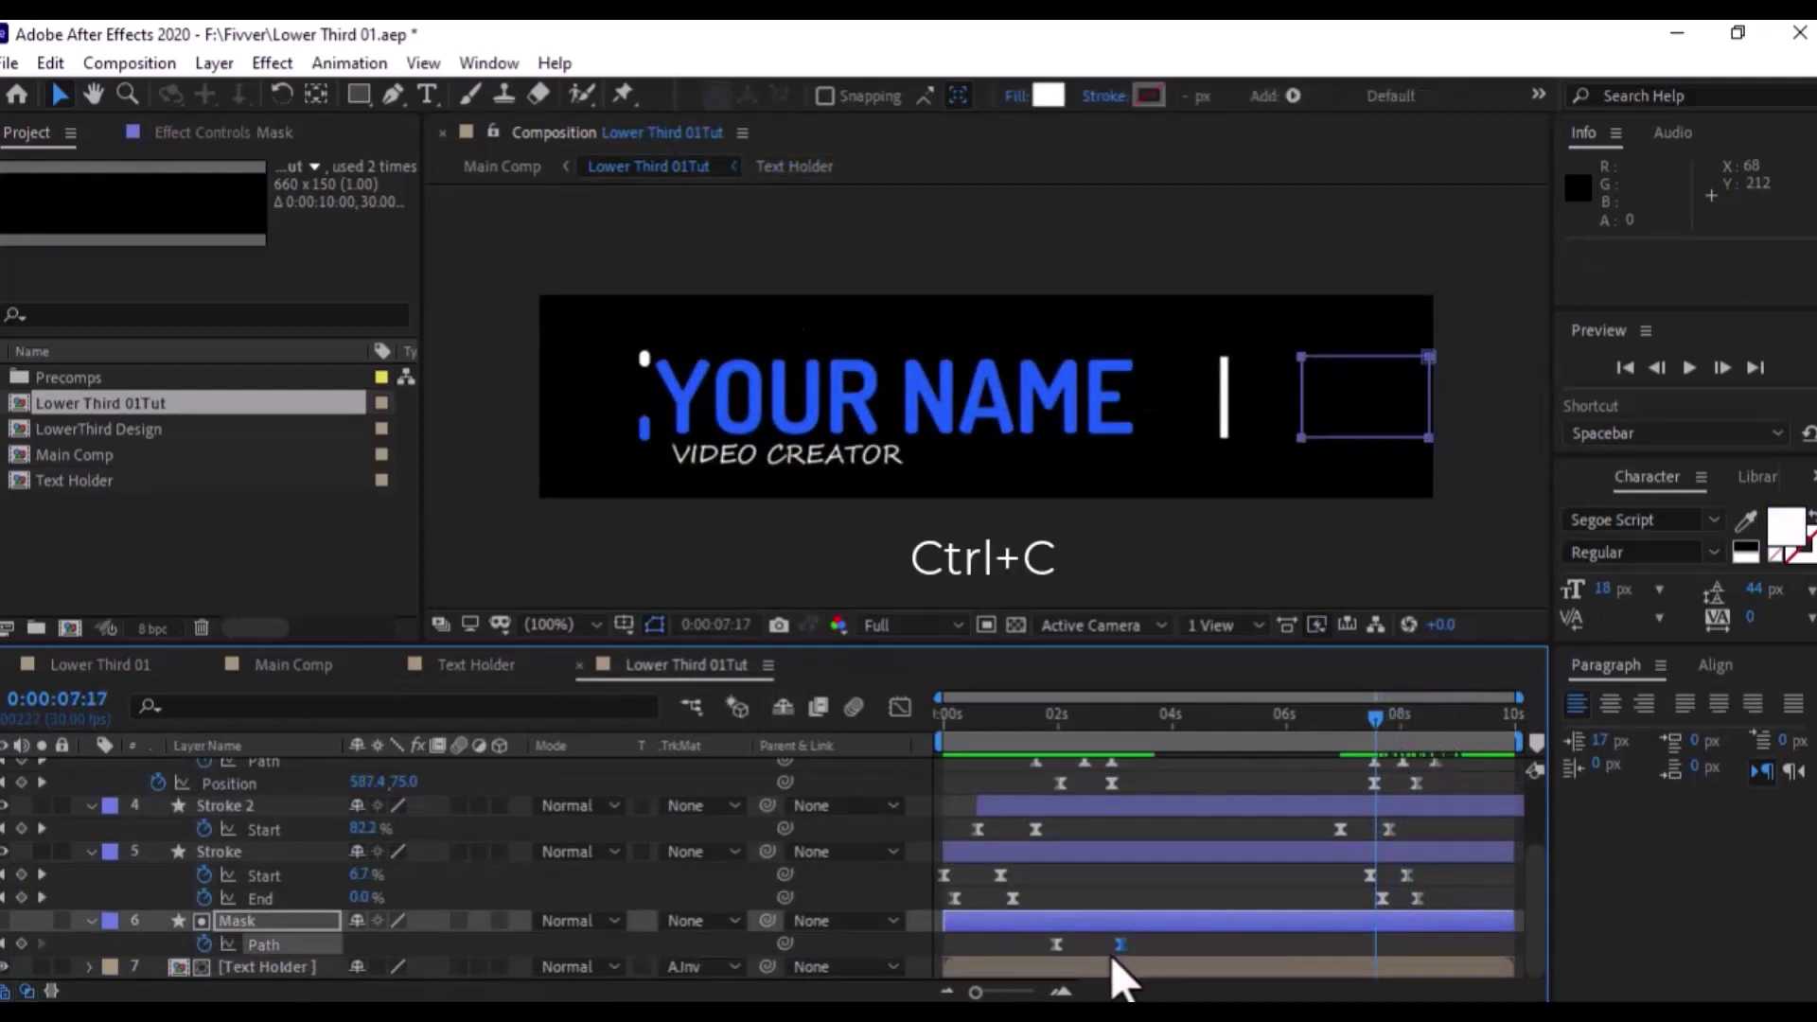
key("ctrl+v")
left_click(1436, 716)
key("ctrl+v")
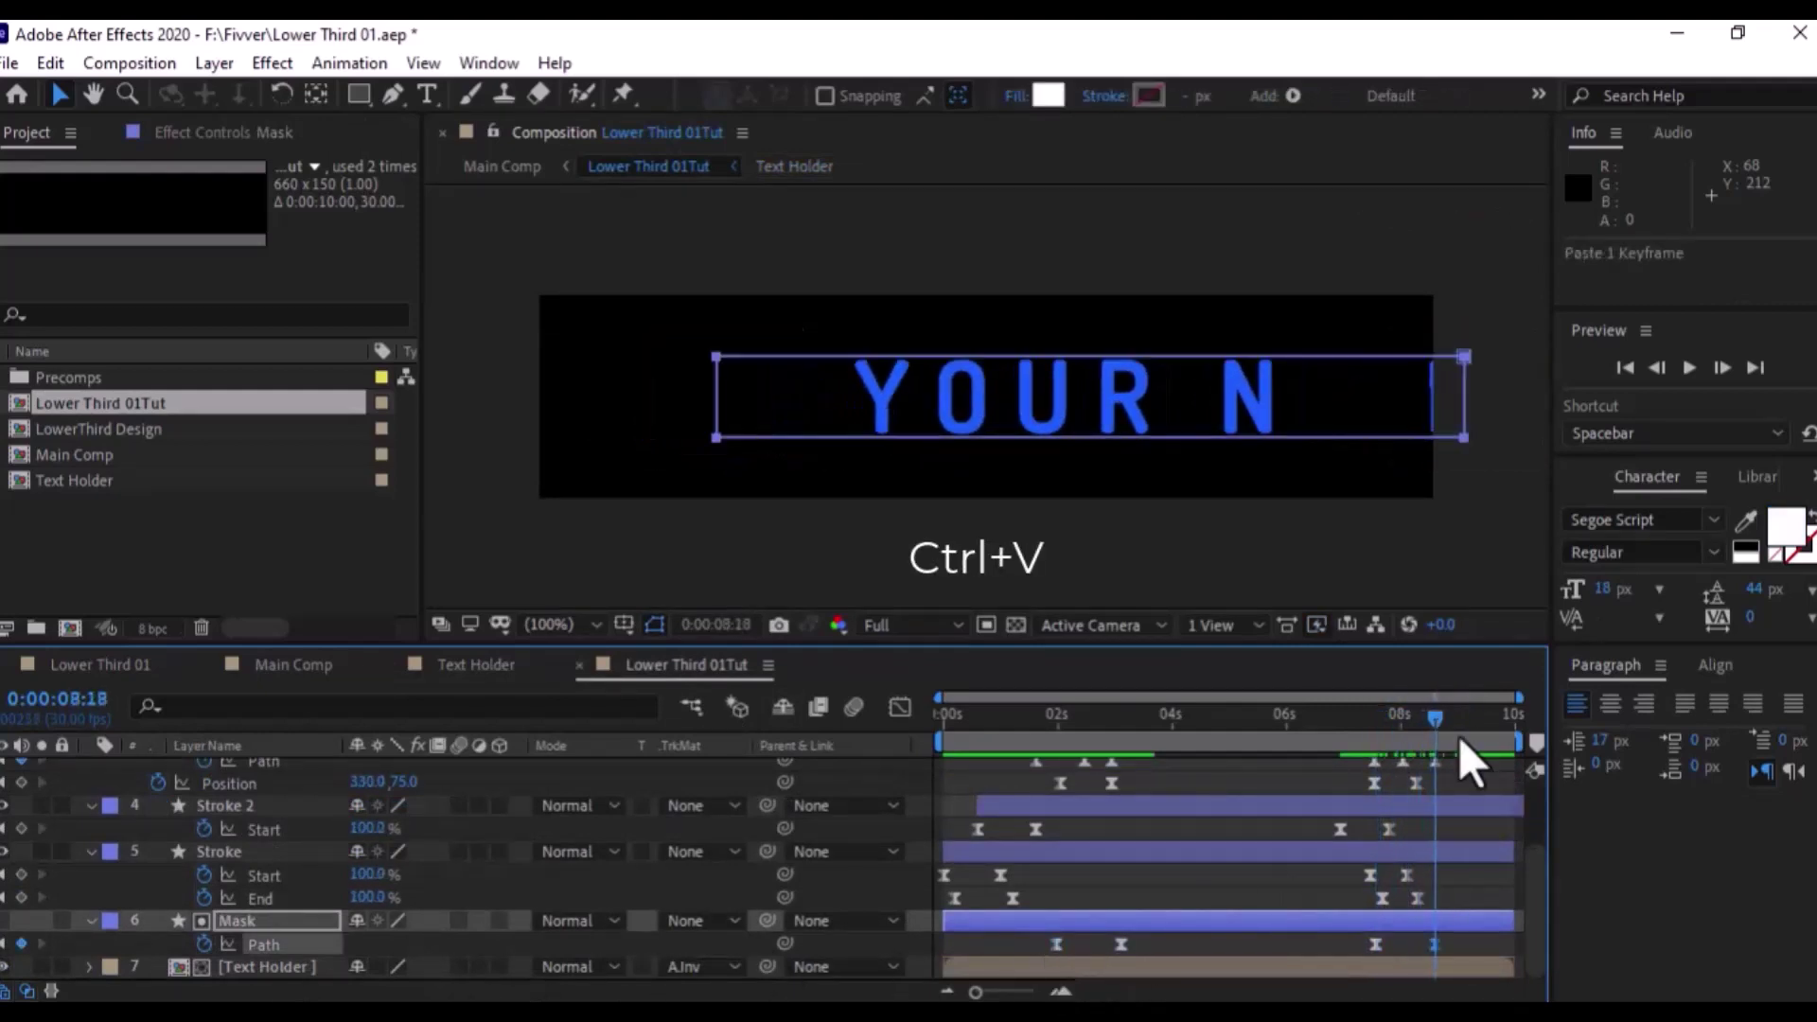
mouse_move(1435, 719)
left_mouse_down()
mouse_move(1340, 729)
mouse_move(1386, 729)
left_mouse_up()
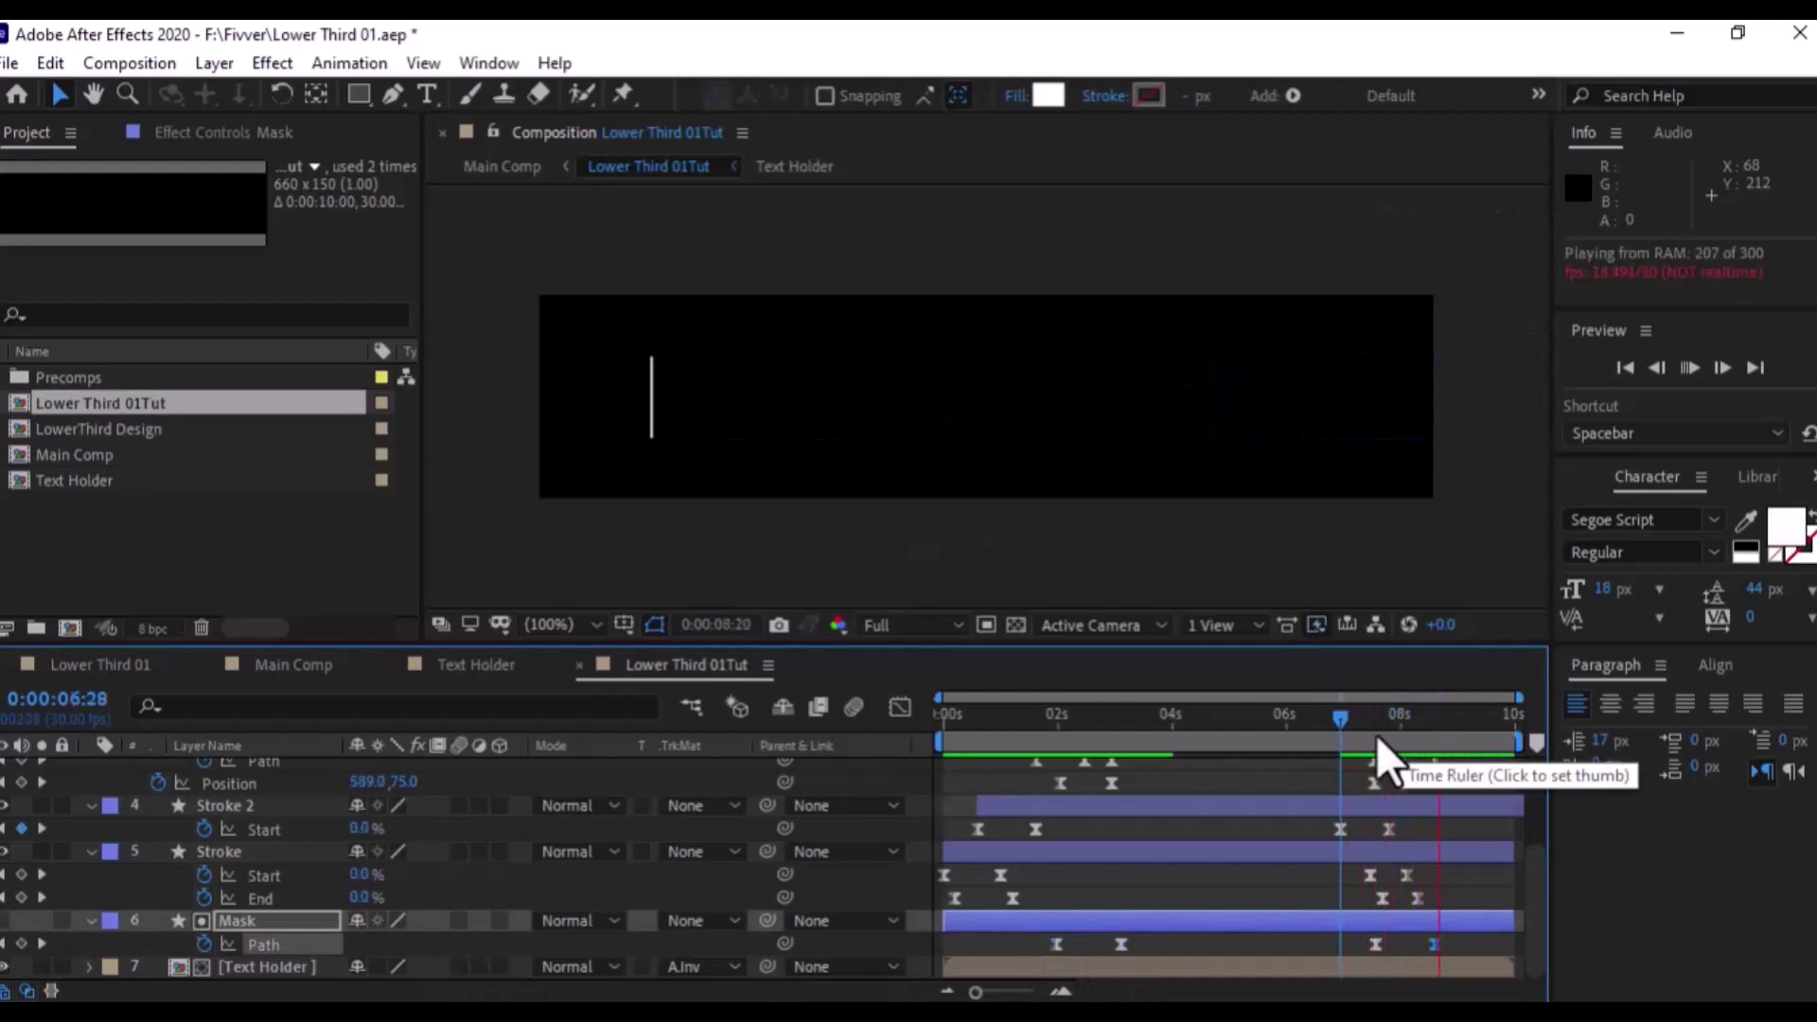
Retime the last Mask Path keyframe to 8:13 and check the name hides correctly
left_click_drag(1434, 945, 1366, 946)
left_click(1422, 940)
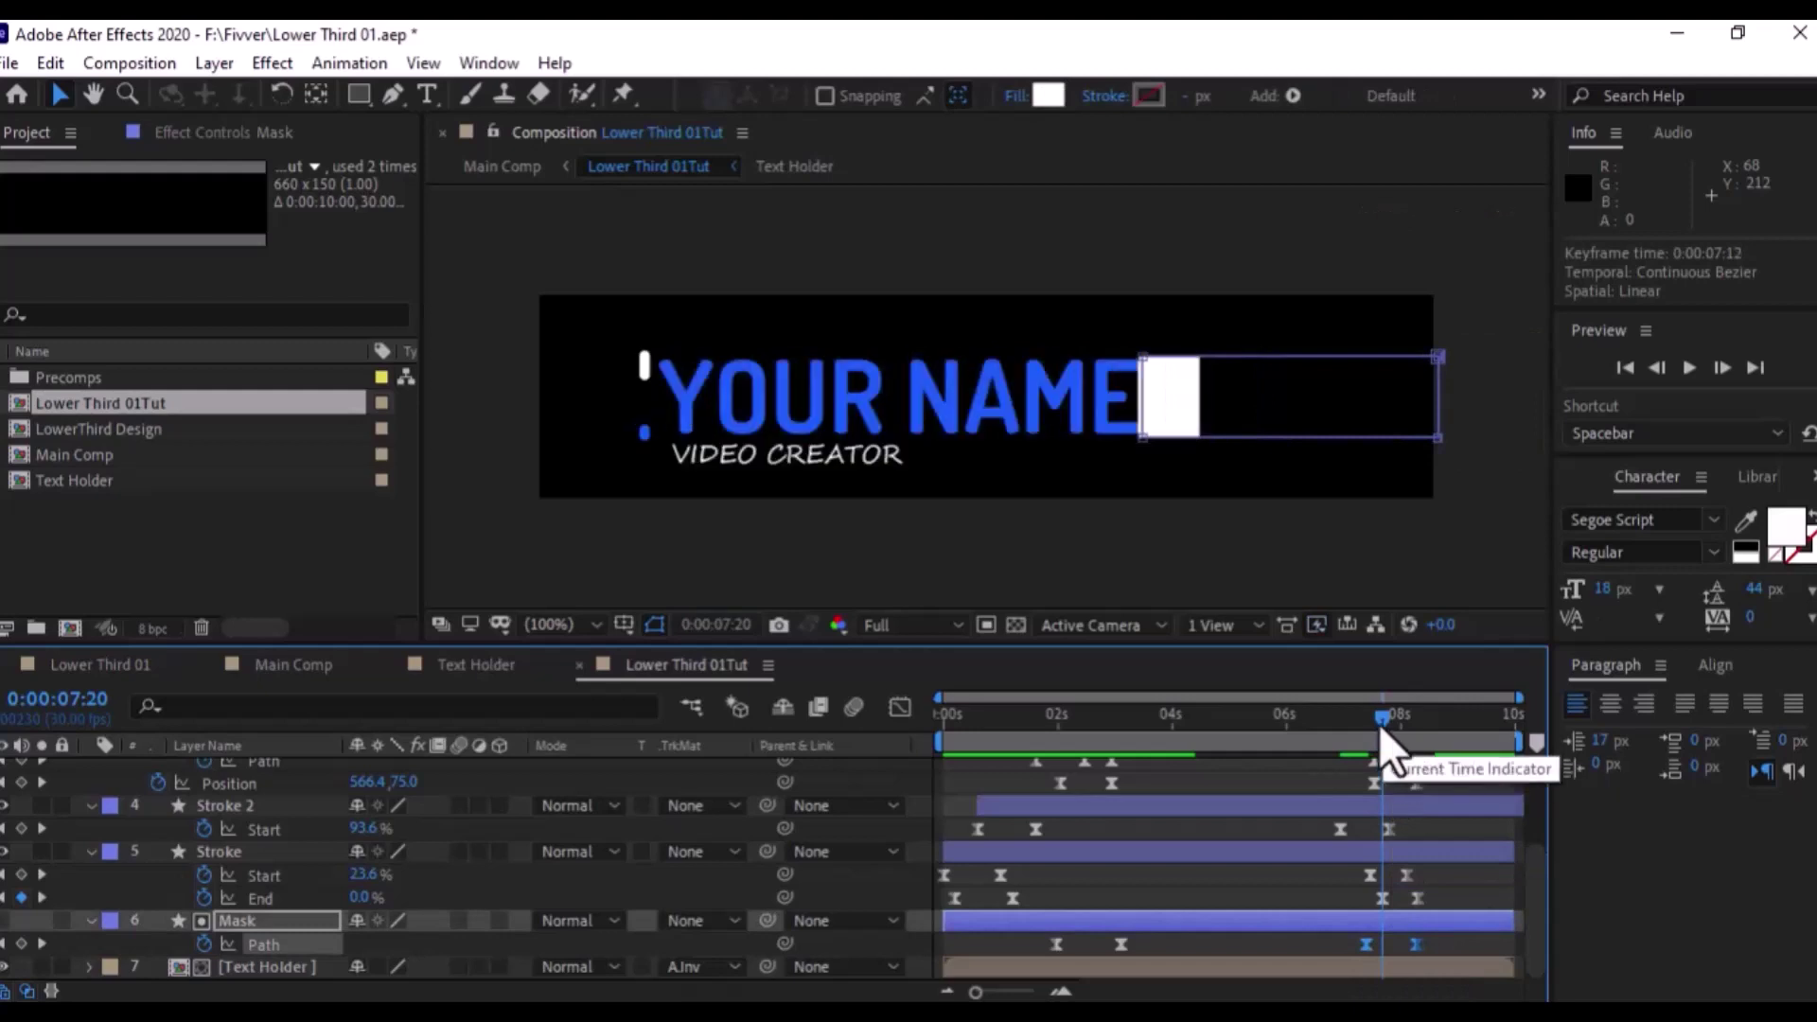
mouse_move(1379, 723)
left_mouse_down()
mouse_move(1363, 724)
mouse_move(1406, 734)
left_mouse_up()
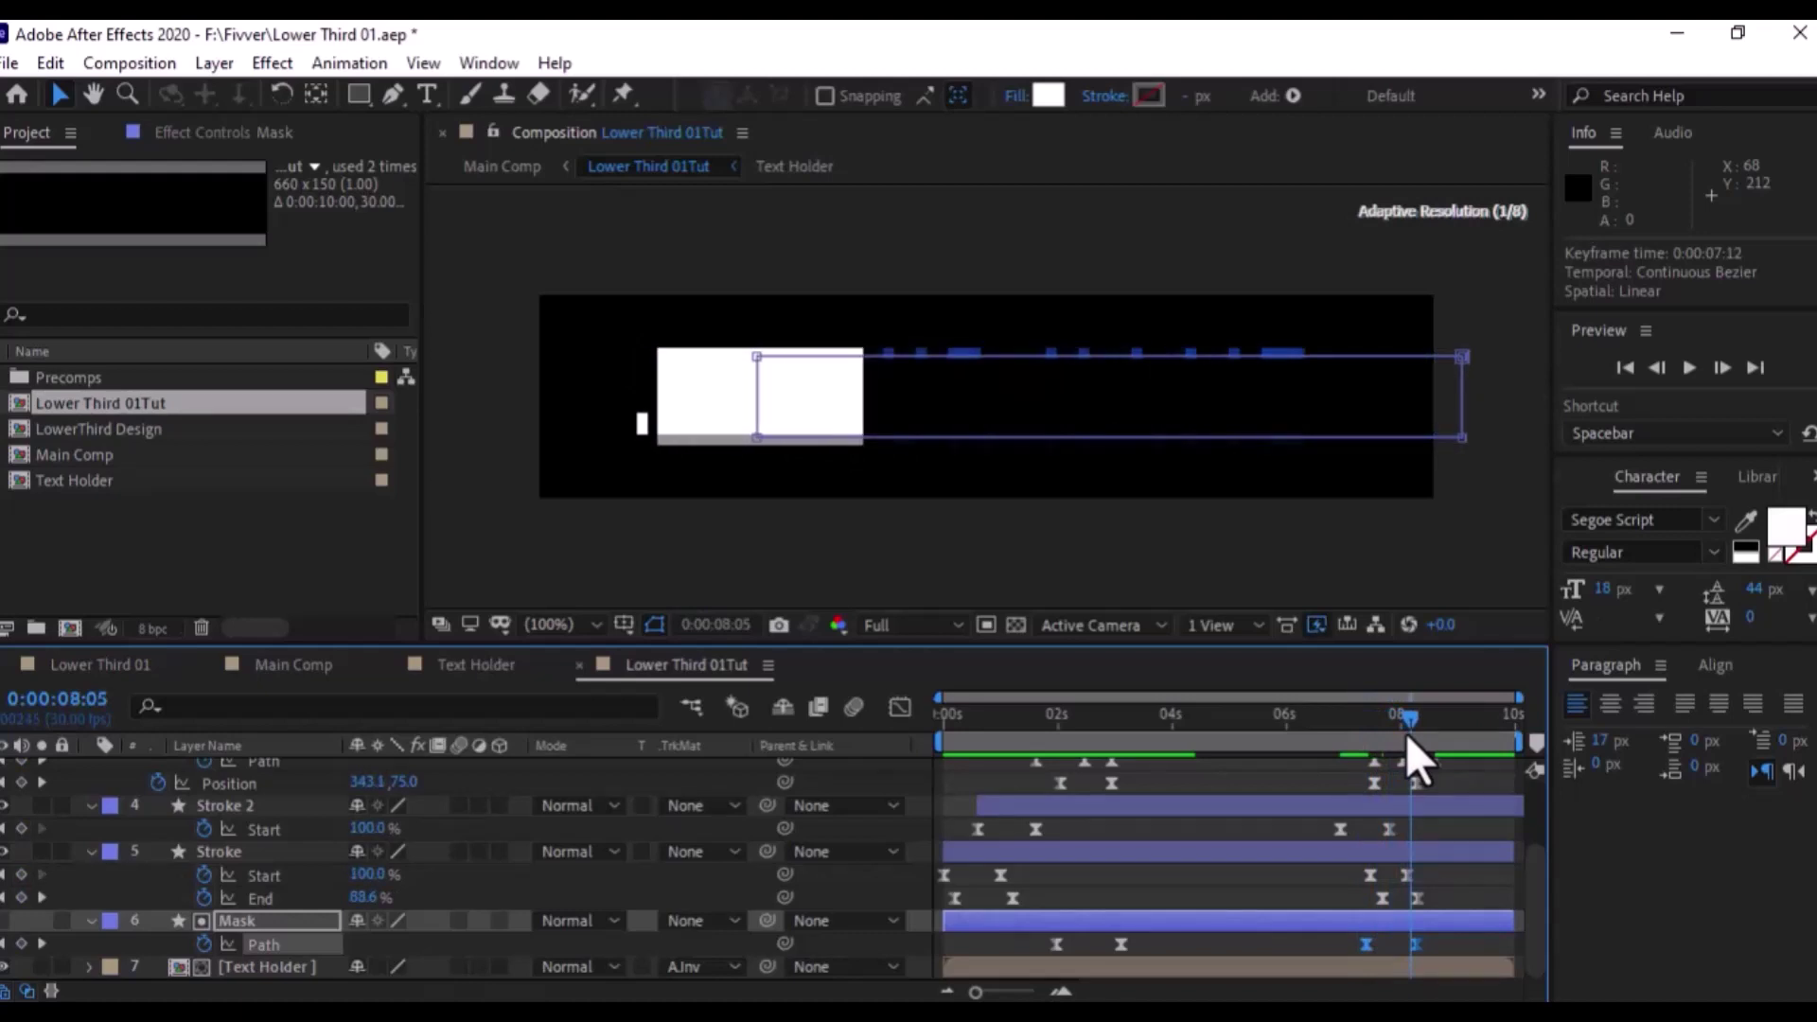
left_click(1417, 944)
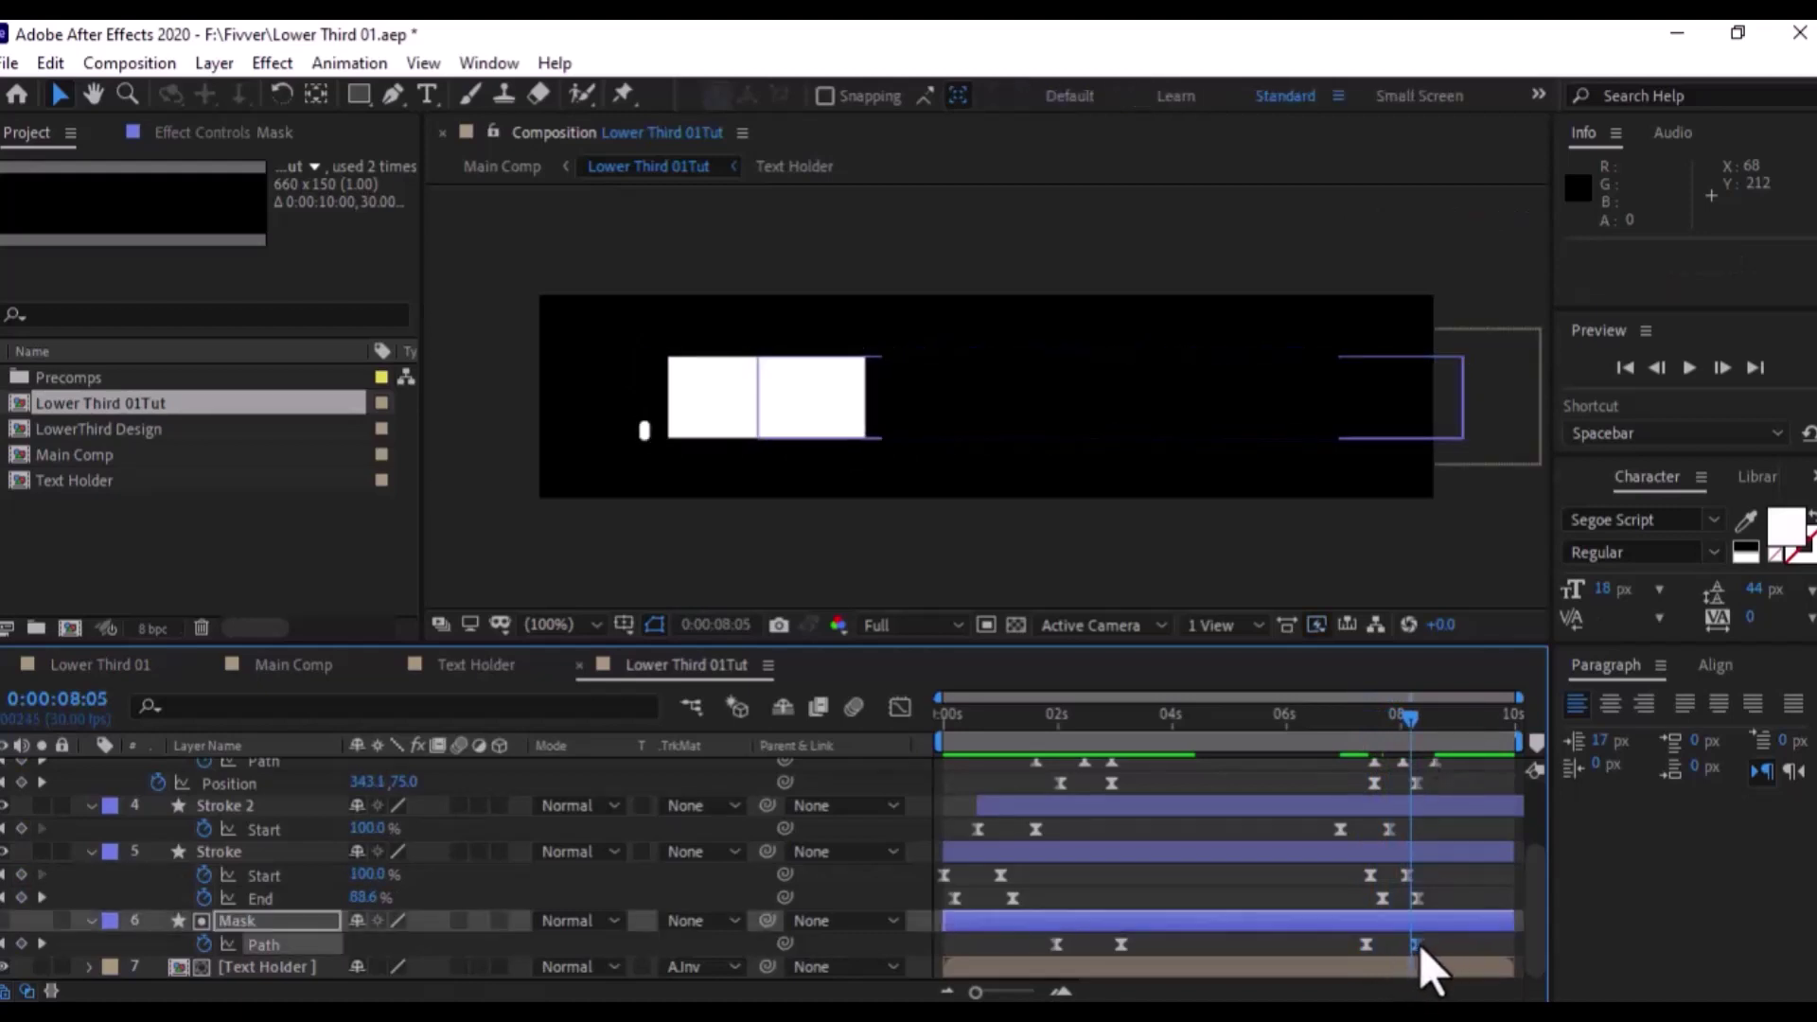
left_click_drag(1419, 944, 1427, 942)
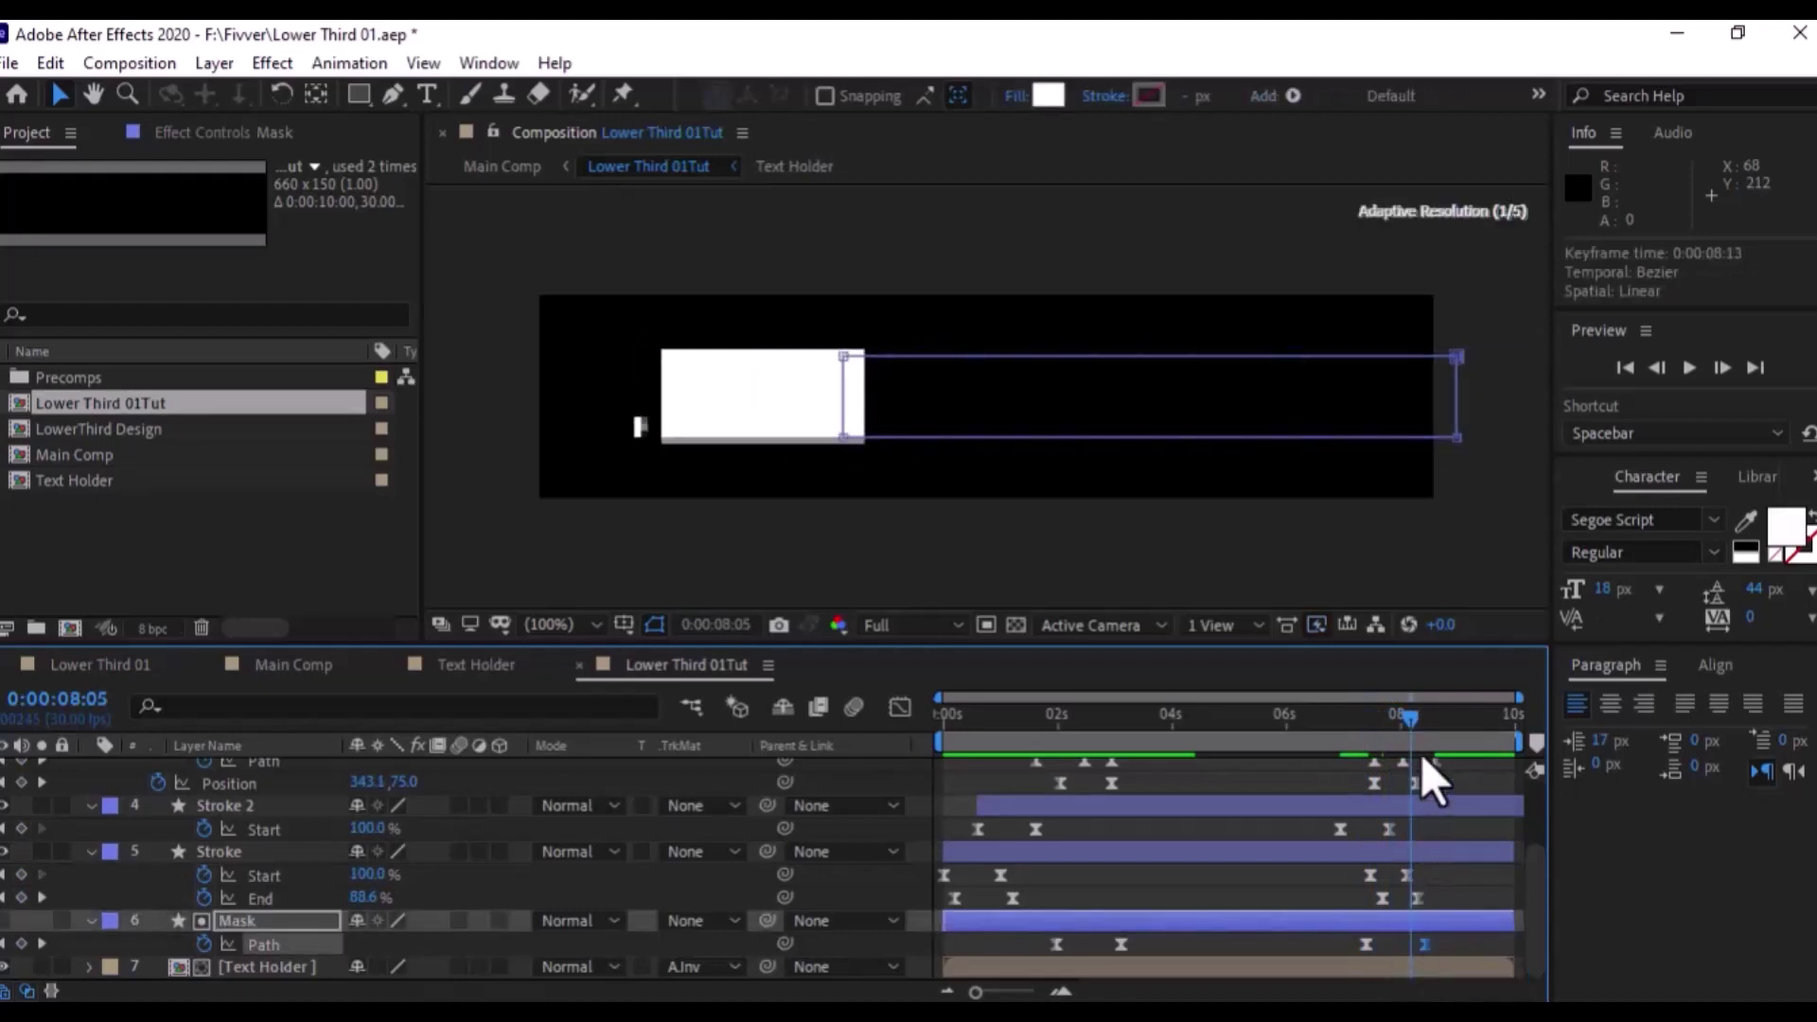
mouse_move(1410, 730)
left_mouse_down()
mouse_move(1385, 734)
mouse_move(1429, 744)
mouse_move(914, 749)
left_mouse_up()
key("space")
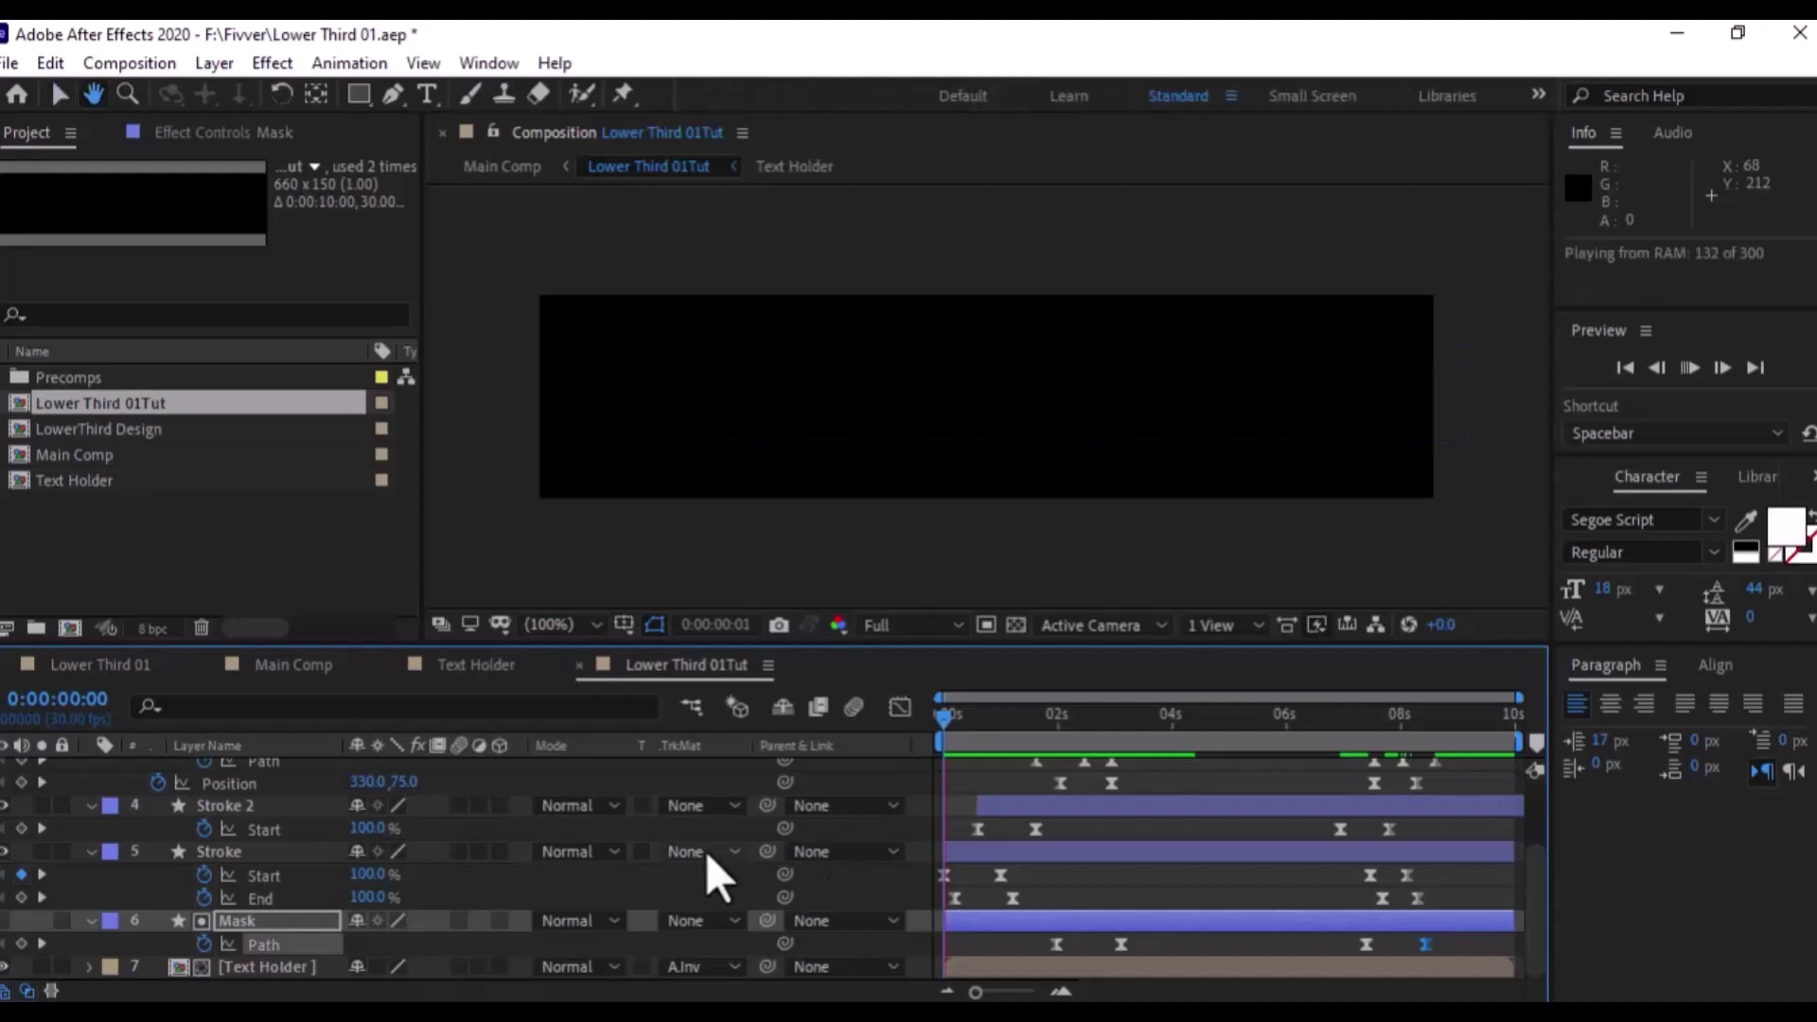